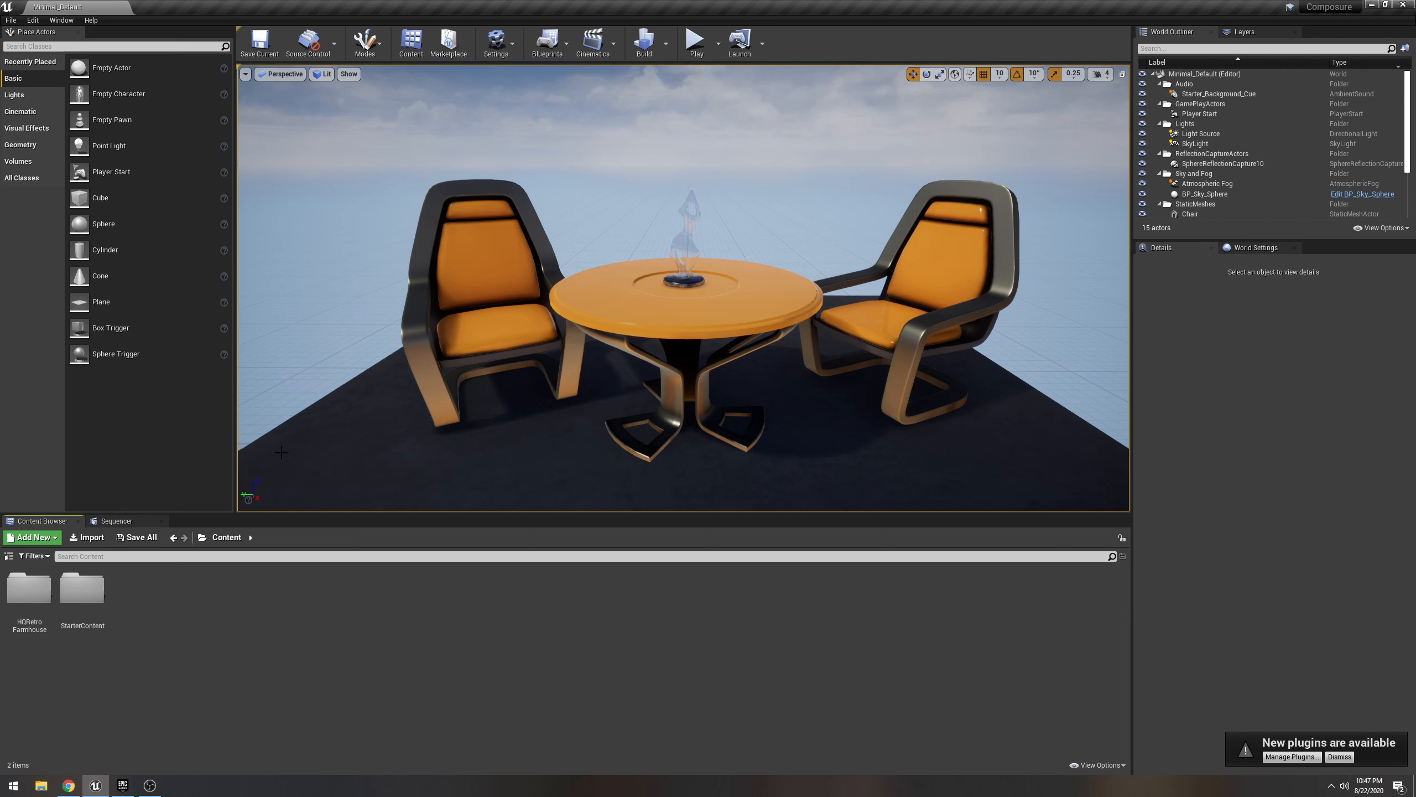
# Open the DemoMap level from the Maps folder of HQRetroFarmhouse.
pyautogui.doubleClick(29, 588)
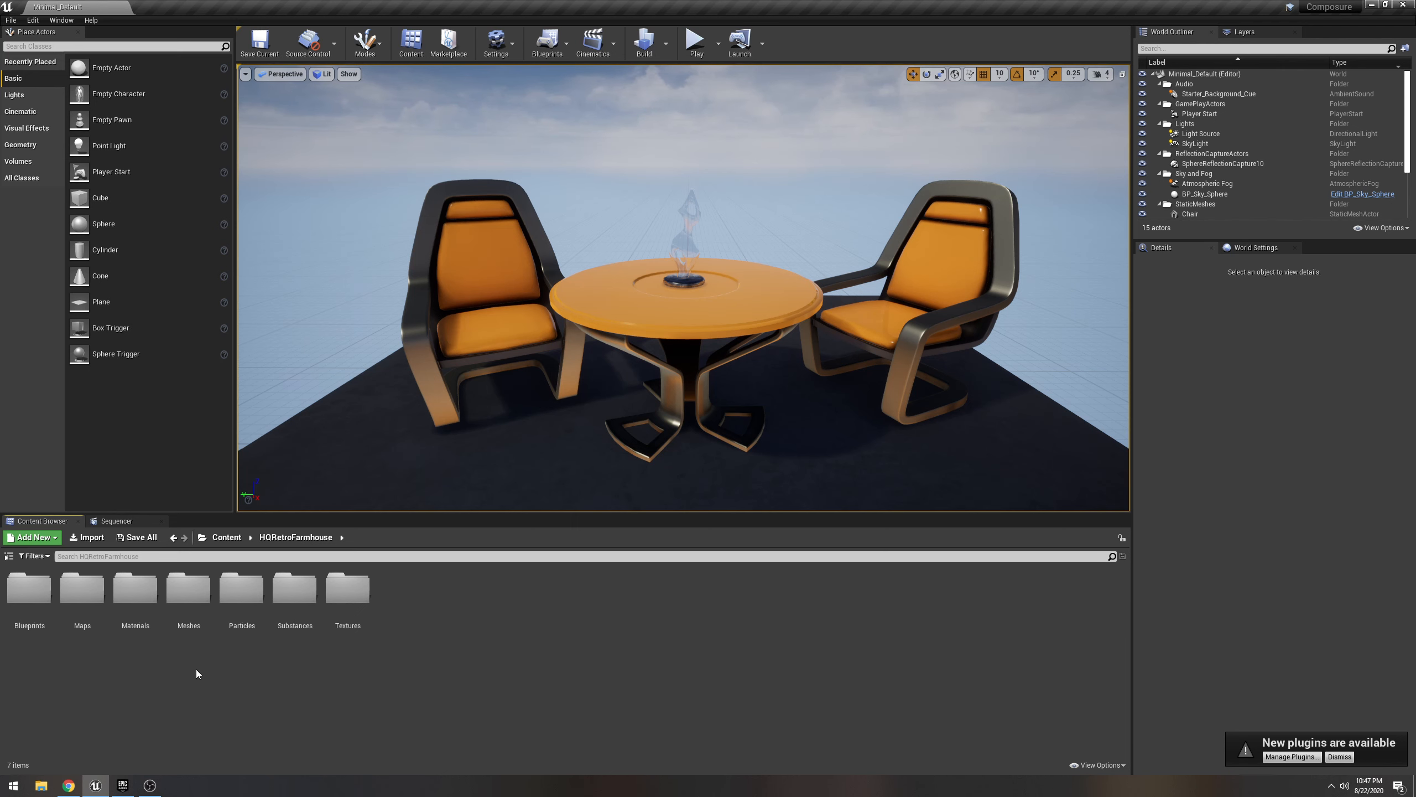
pyautogui.doubleClick(71, 612)
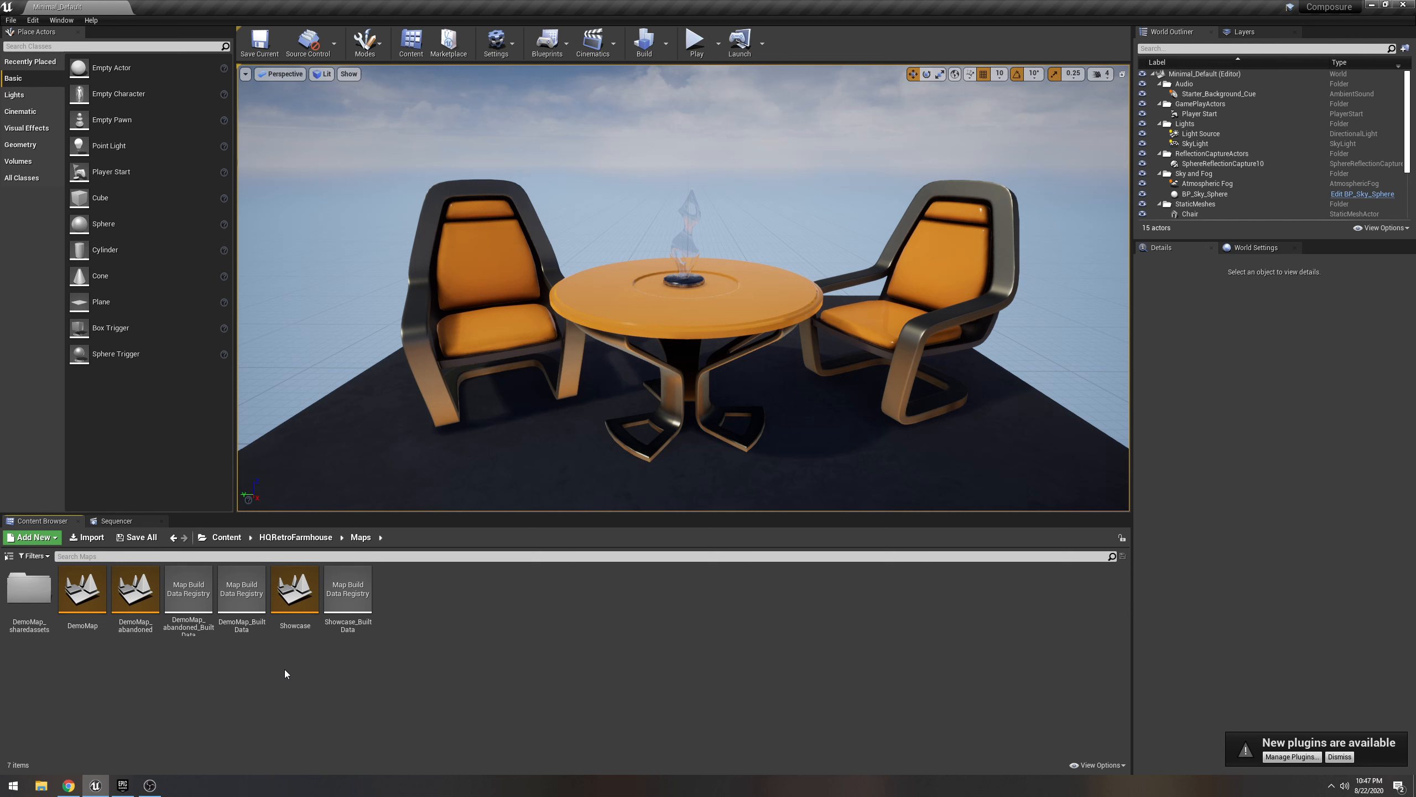
pyautogui.doubleClick(69, 617)
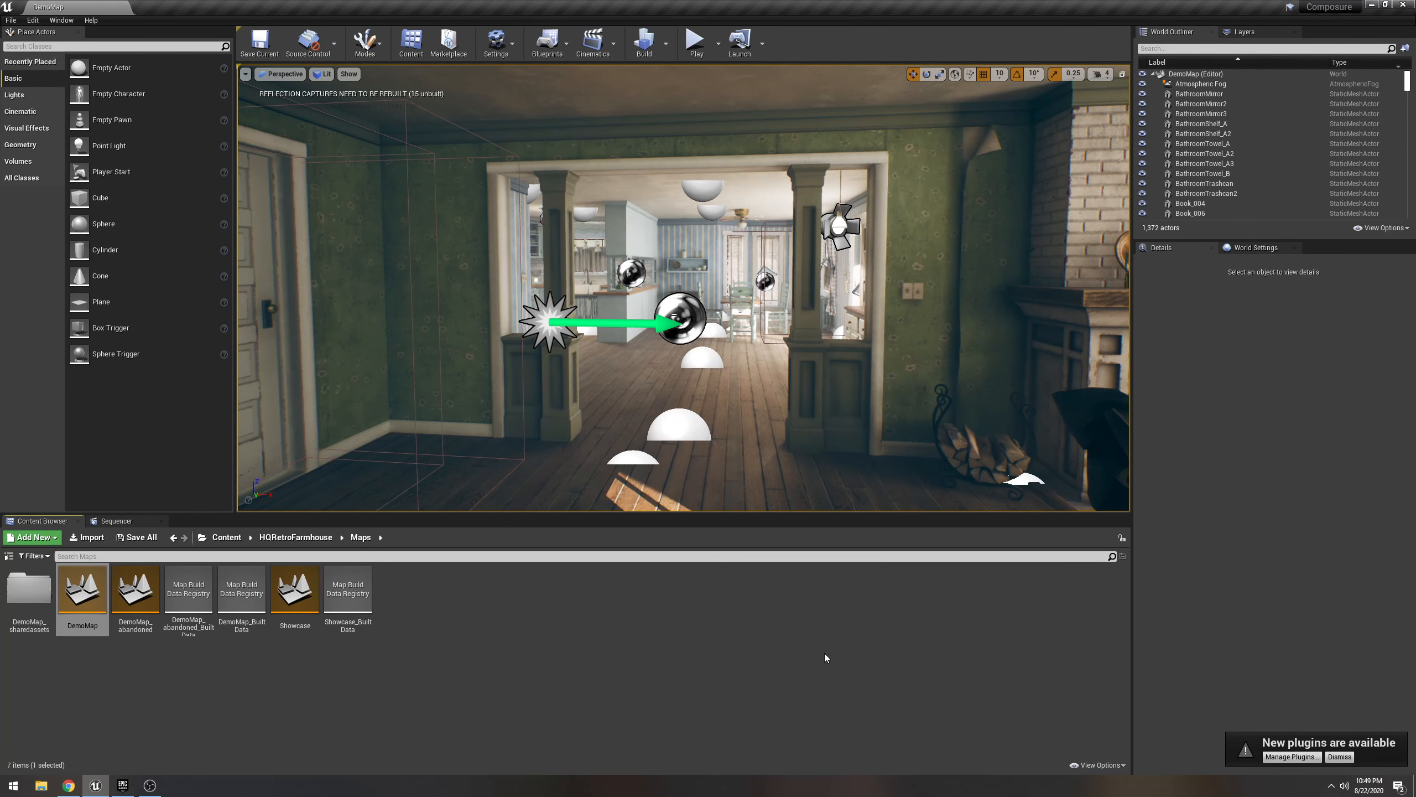
# Look through the farmhouse rooms and frame the living room sofa and coffee table with the editor icons hidden.
pyautogui.moveTo(765, 435); pyautogui.dragTo(846, 439, button='right')
pyautogui.press('w')
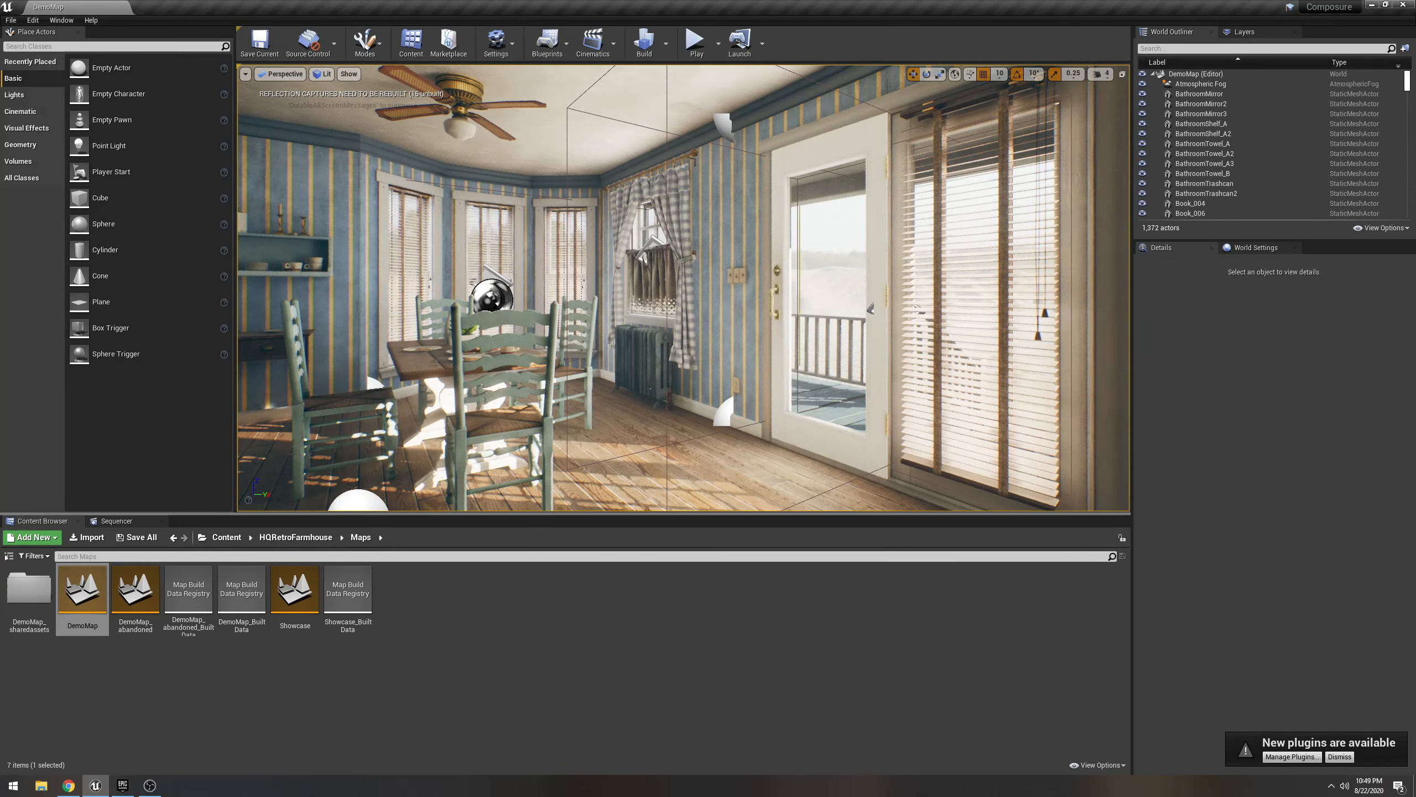
pyautogui.click(642, 254)
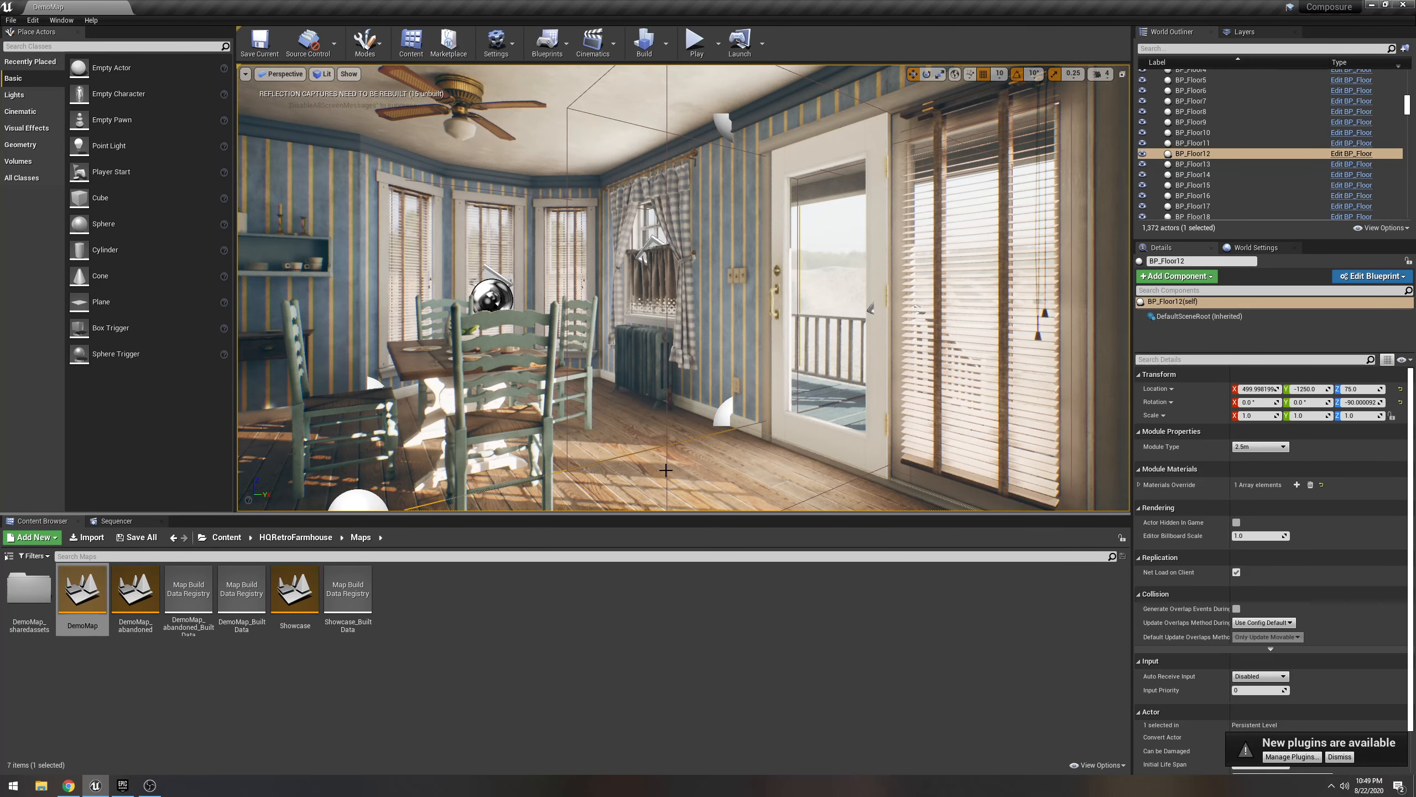
pyautogui.press('f')
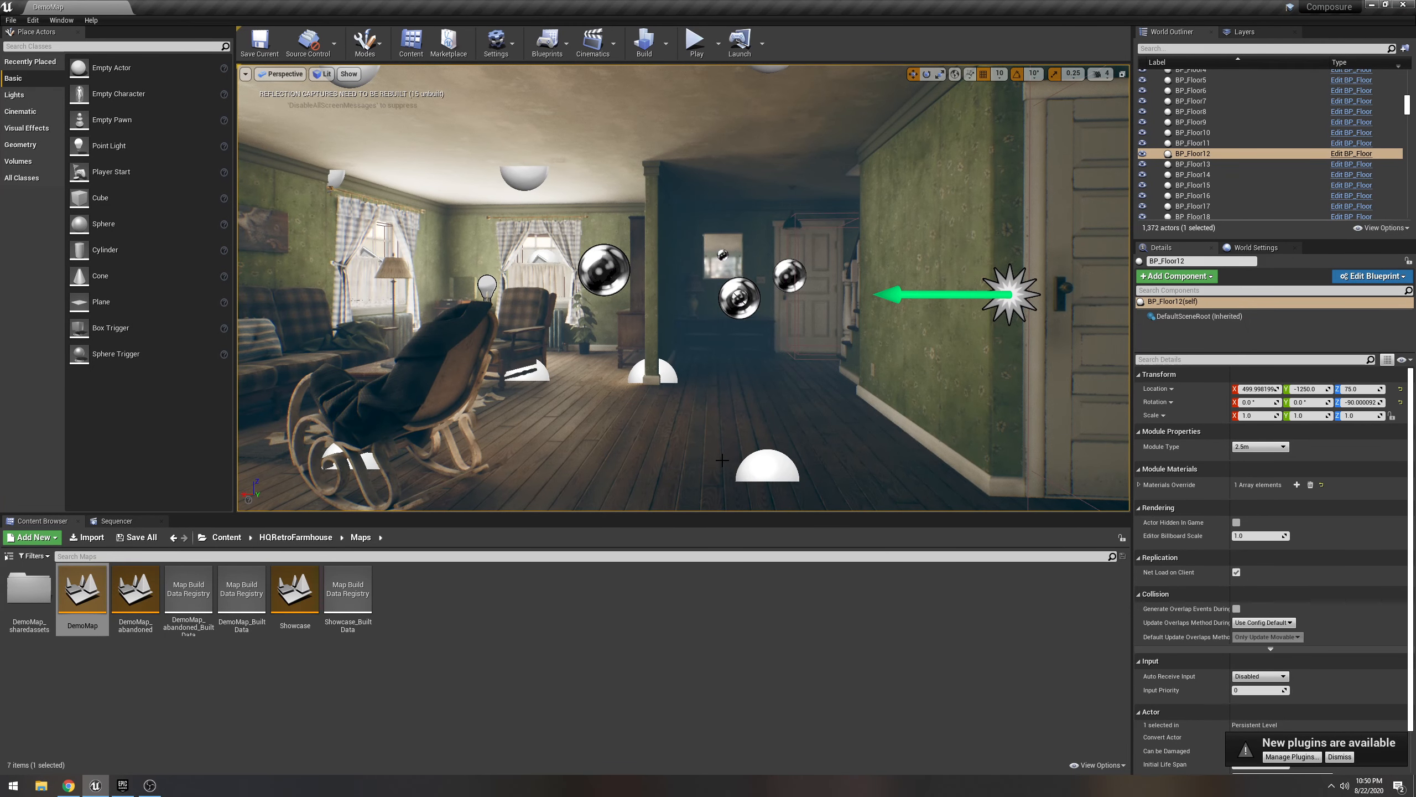
pyautogui.press('g')
pyautogui.moveTo(721, 461); pyautogui.dragTo(614, 462, button='right')
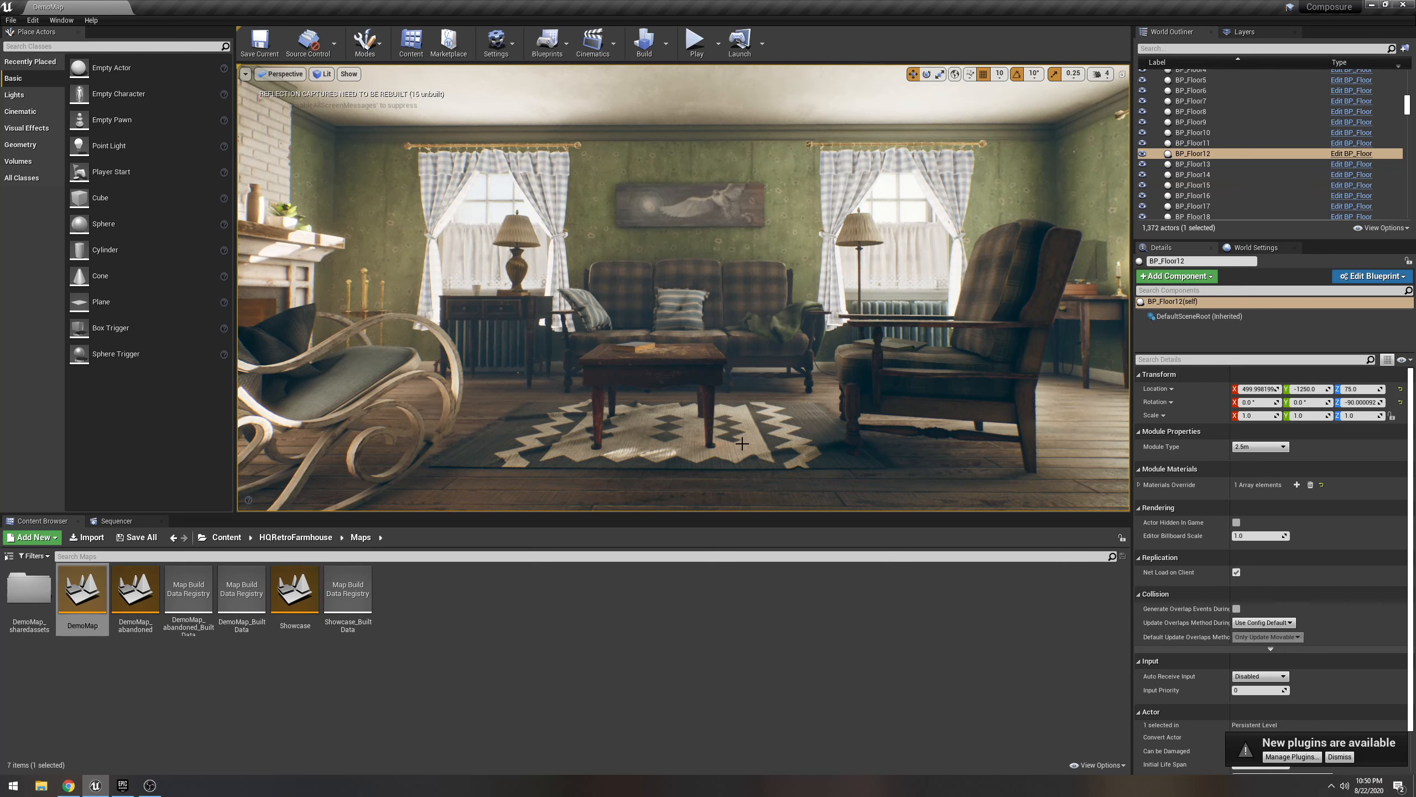
# Find the built-in Composure plugin and enable it for the project.
pyautogui.click(11, 20)
pyautogui.moveTo(33, 20)
pyautogui.click(56, 190)
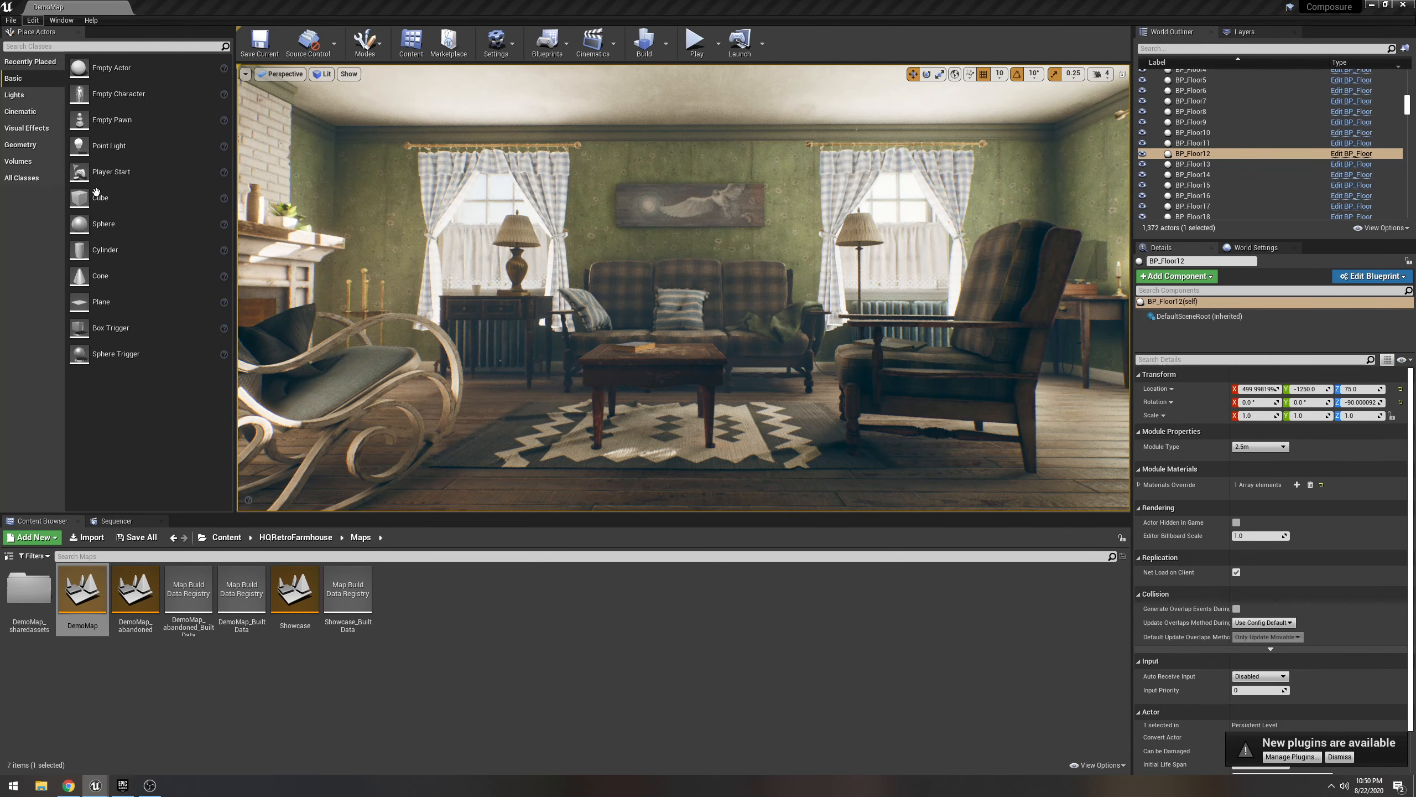
pyautogui.click(145, 205)
pyautogui.click(937, 163)
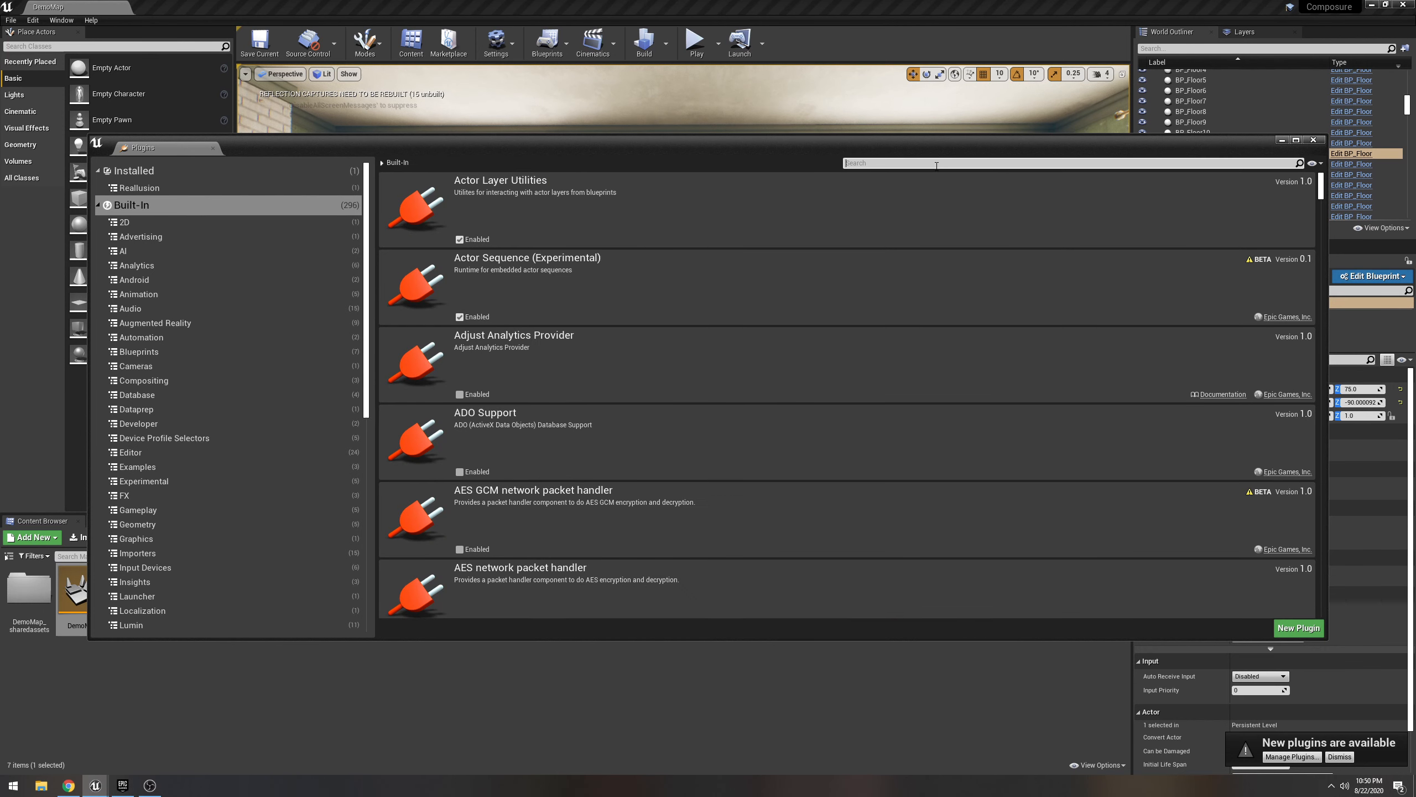
pyautogui.write('composure')
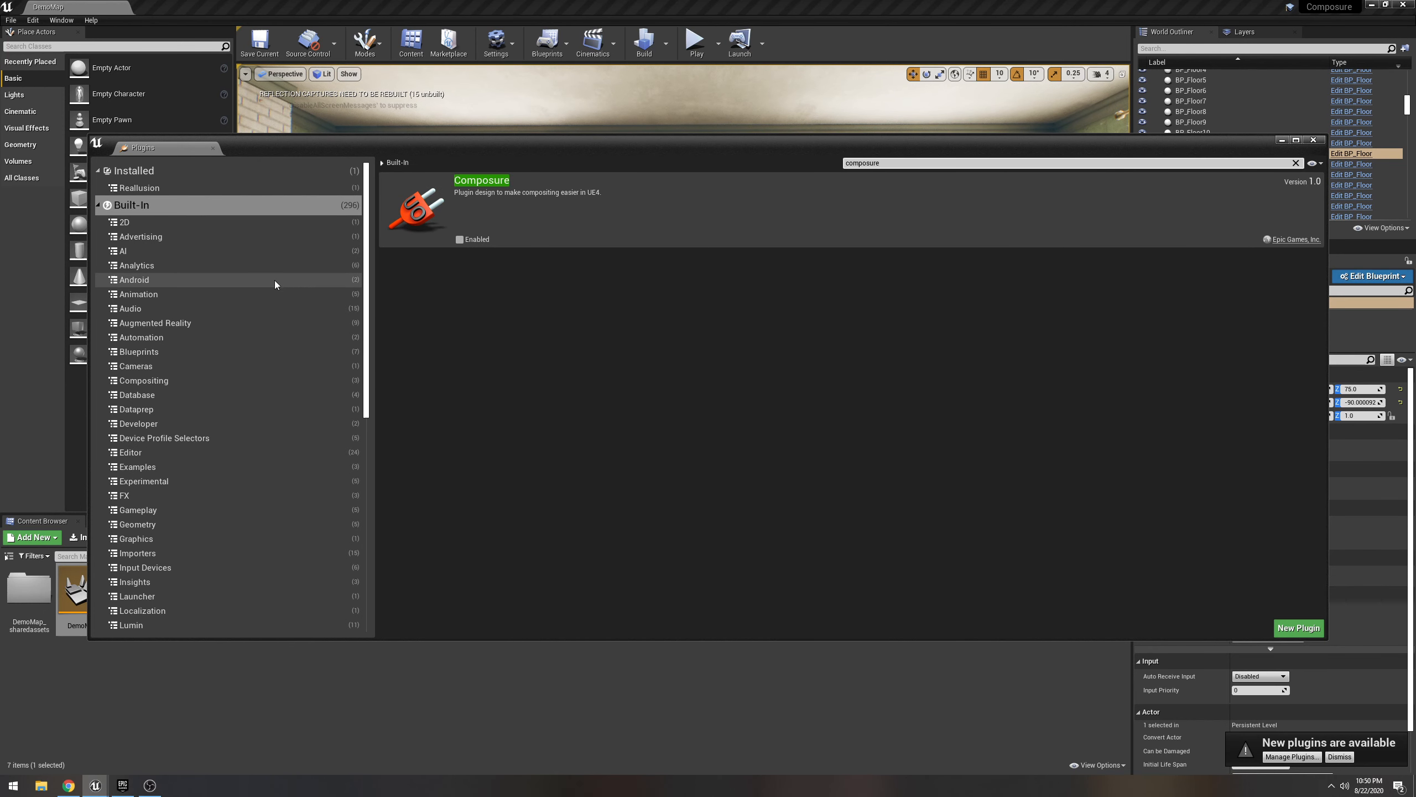
pyautogui.click(459, 240)
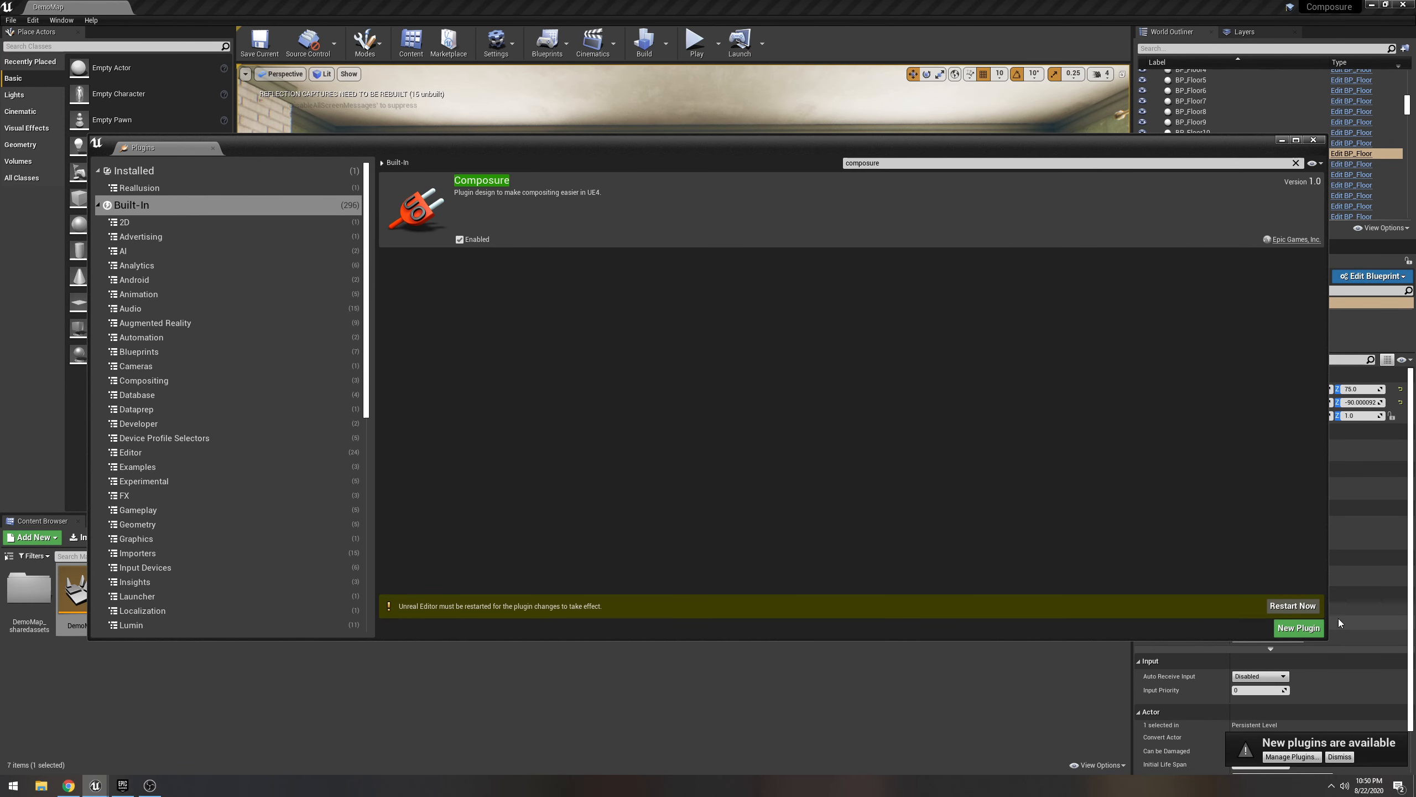
pyautogui.click(1318, 142)
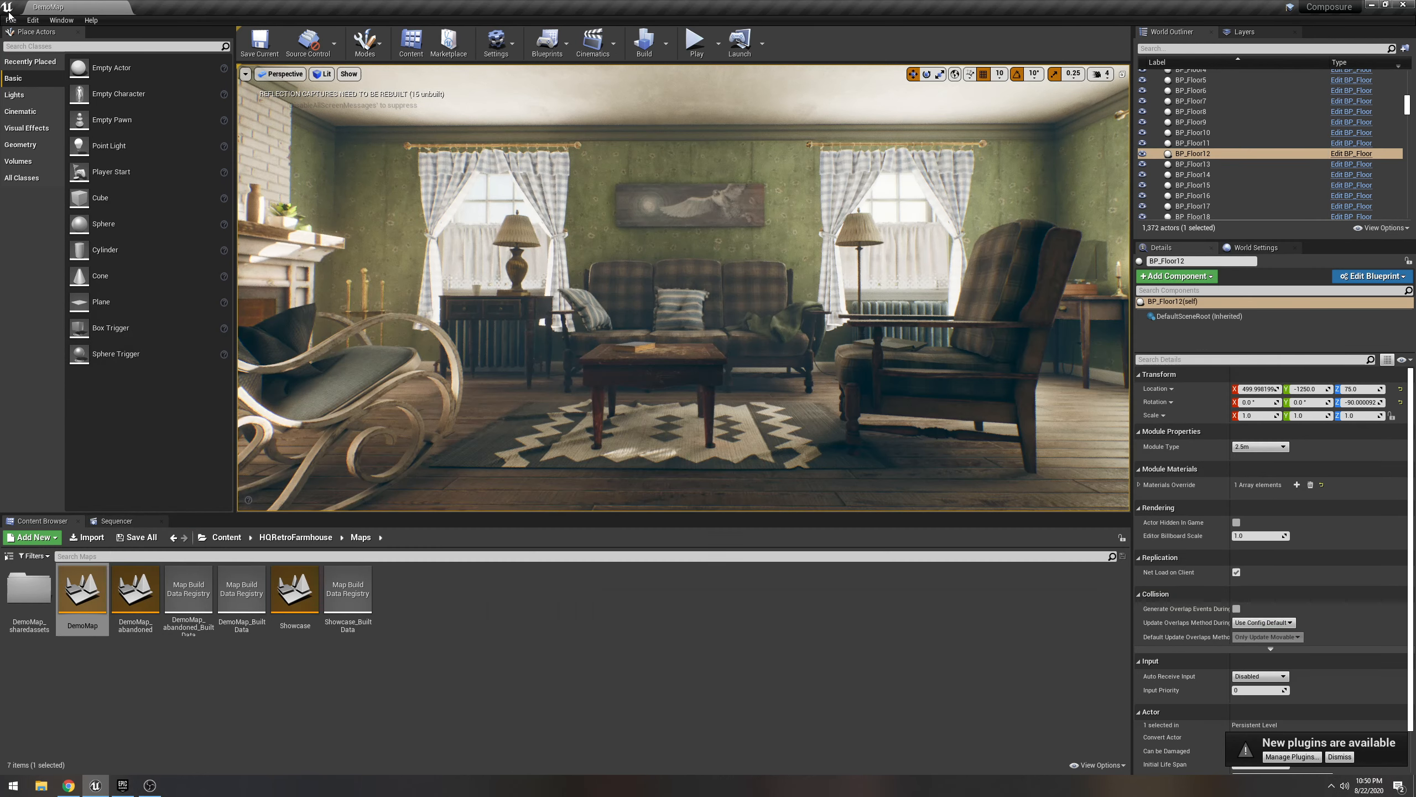
# Set the project's post-processing alpha channel support to Linear color space only and restart the editor.
pyautogui.click(33, 20)
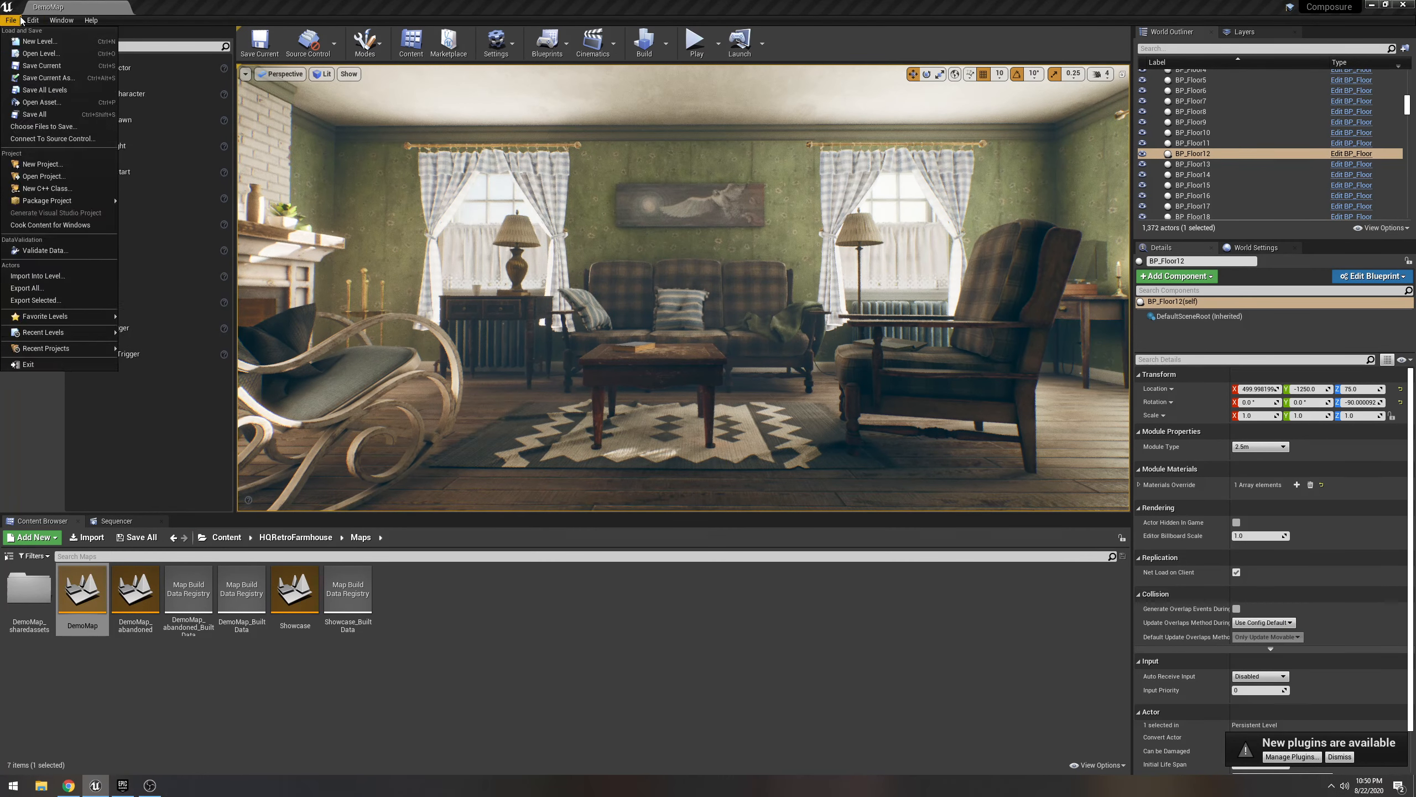
pyautogui.click(70, 178)
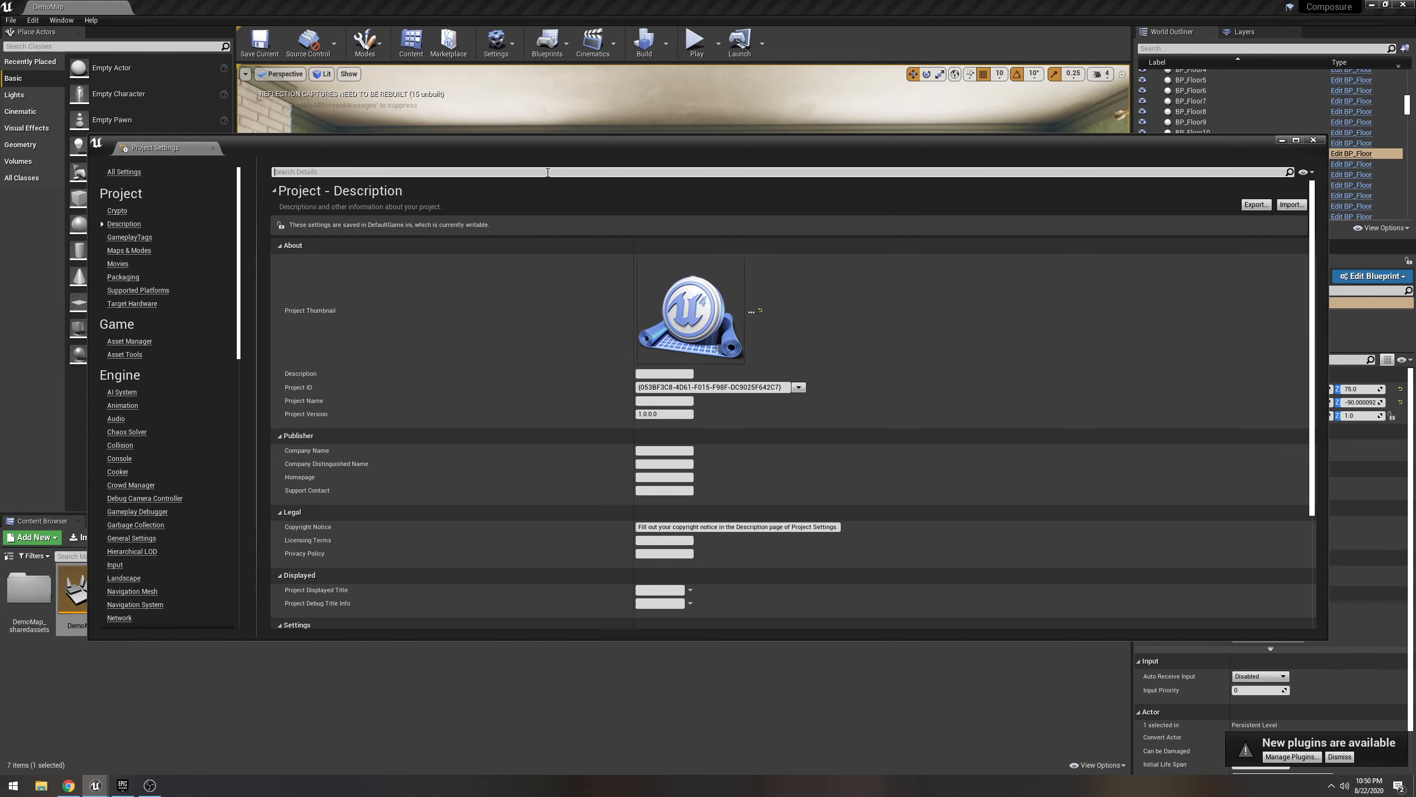
pyautogui.write('alpha')
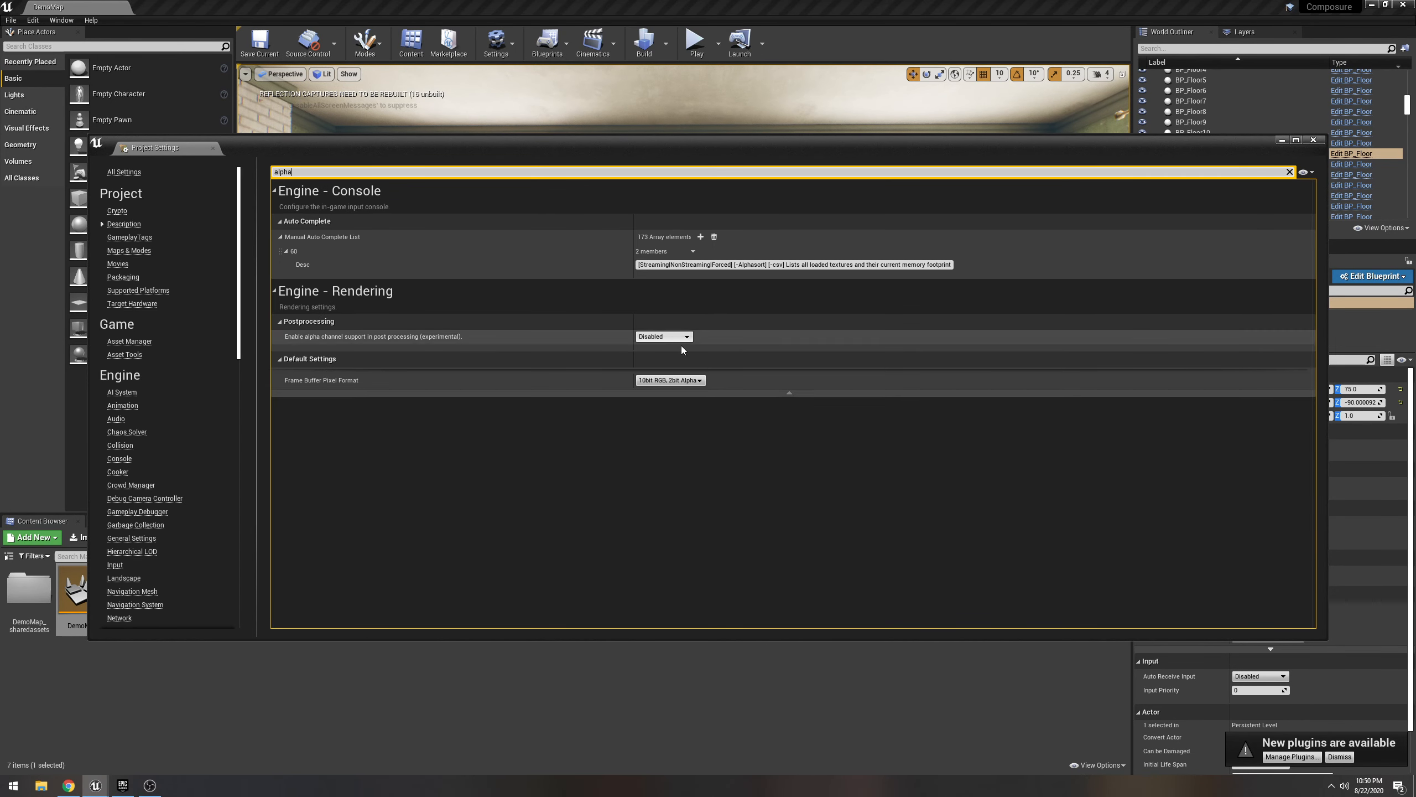
pyautogui.click(680, 337)
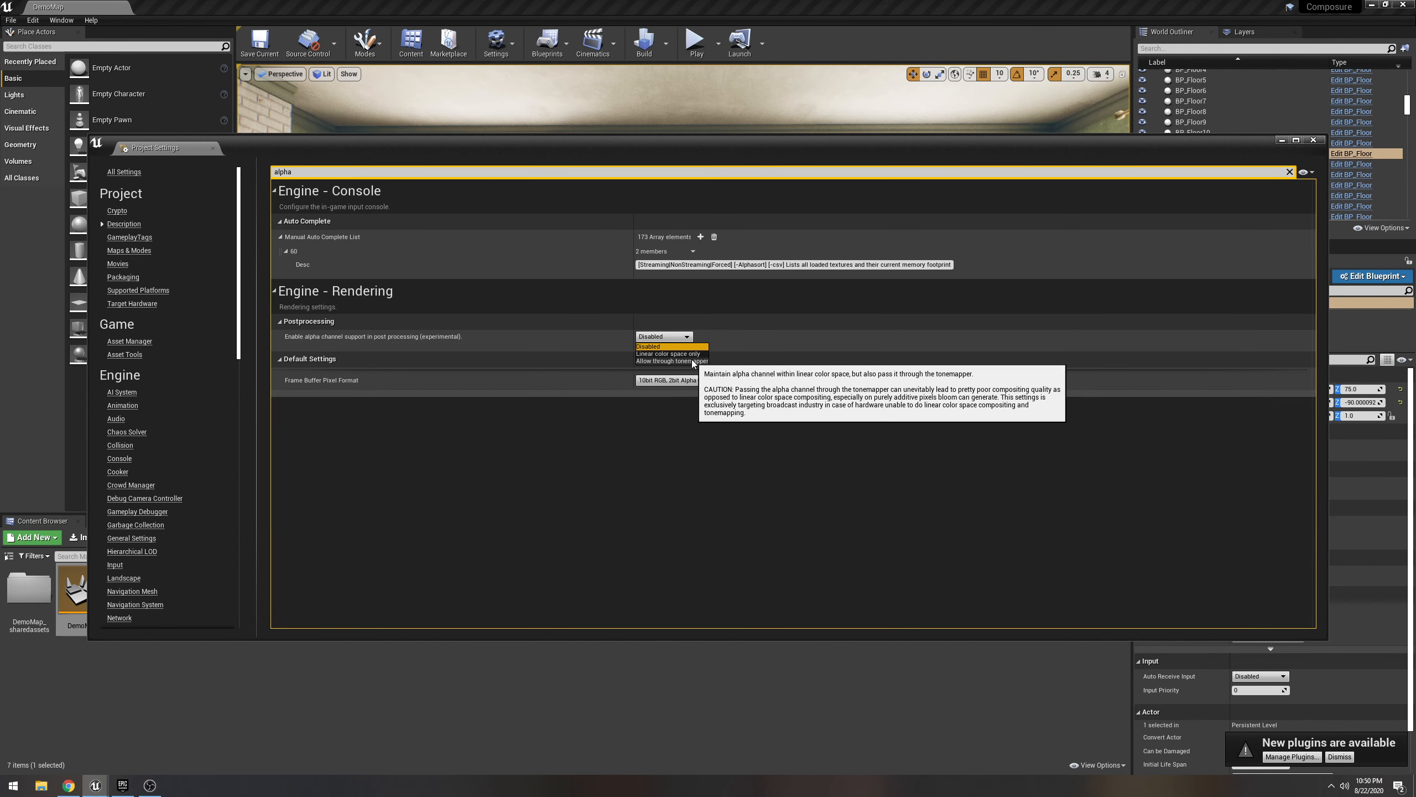
pyautogui.click(668, 354)
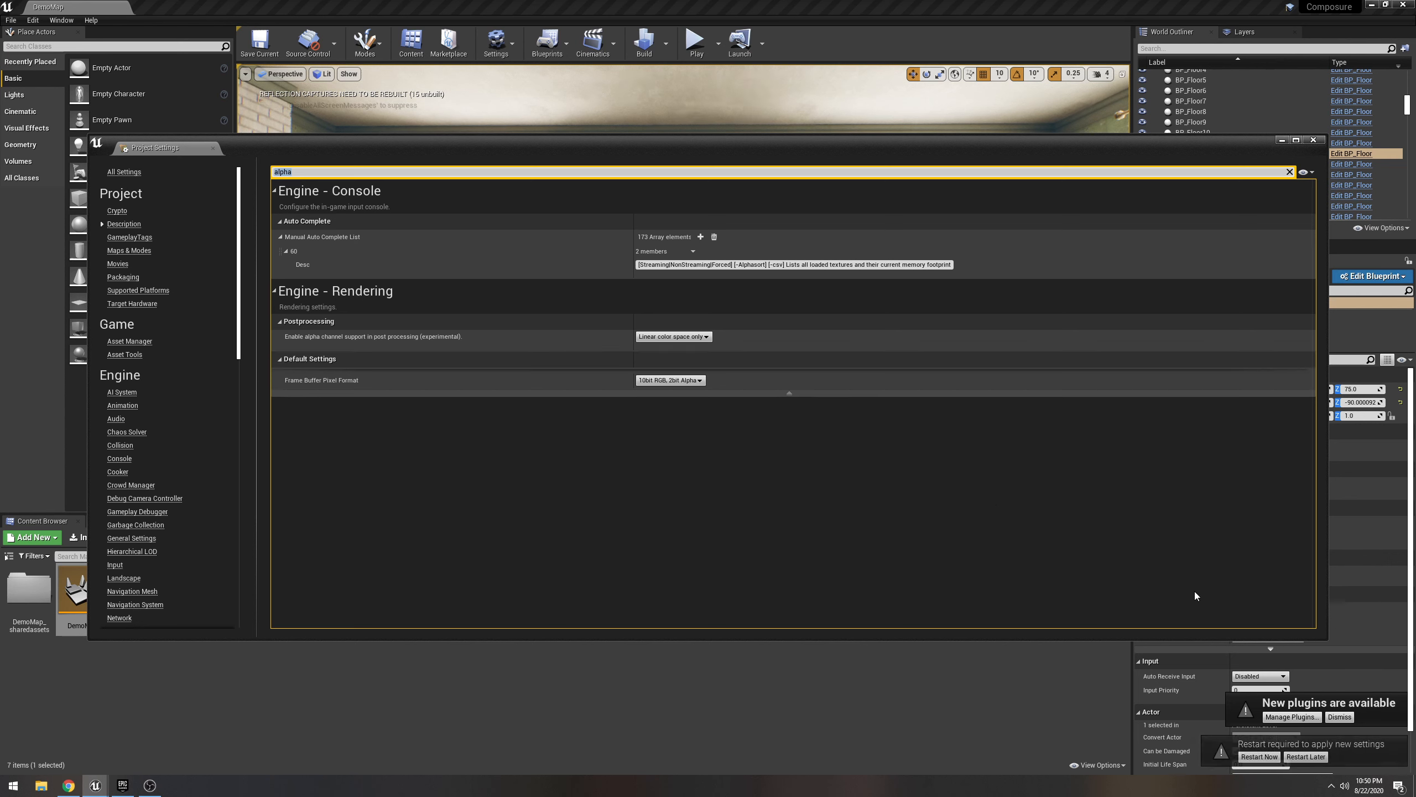
pyautogui.click(1287, 756)
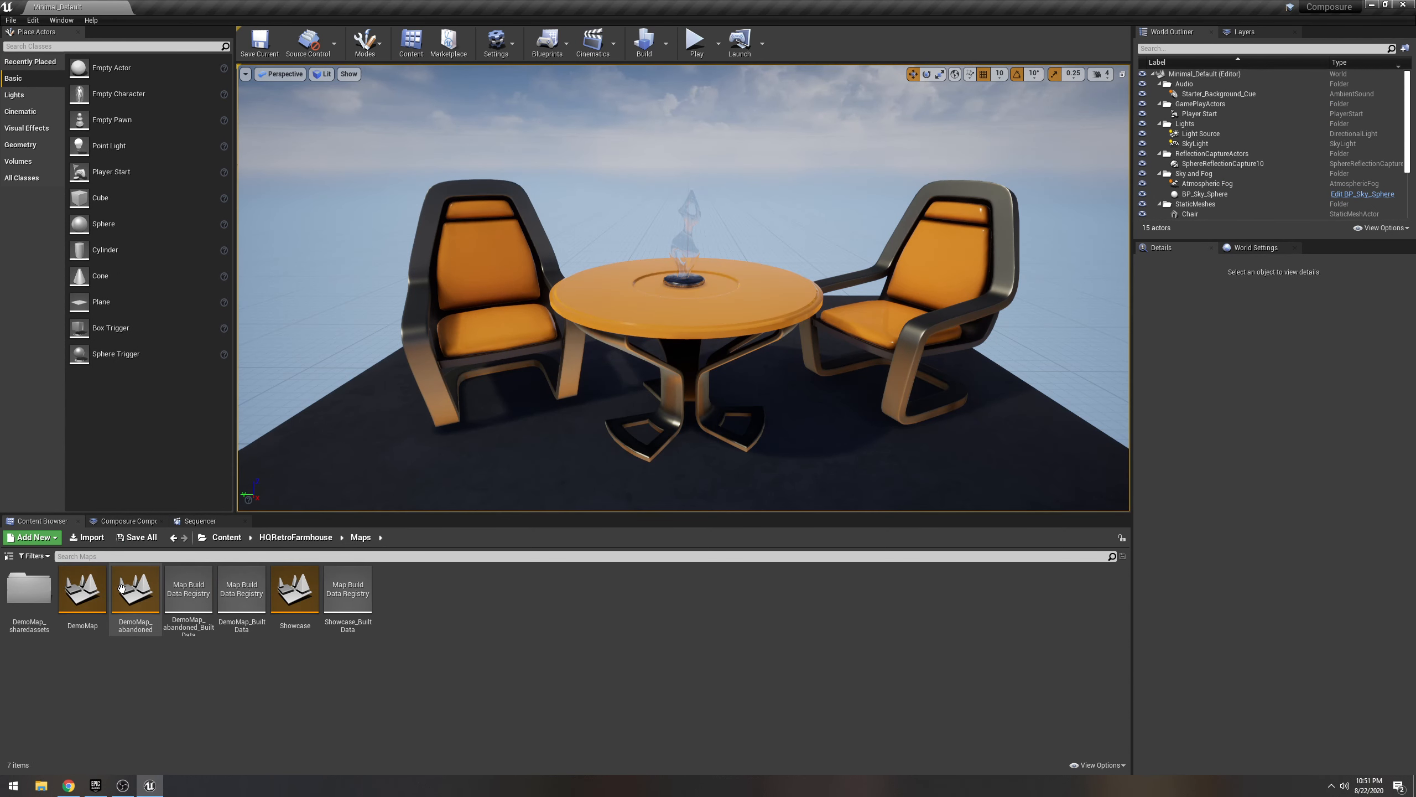
# Reopen the DemoMap level and turn the view toward the living room seating area.
pyautogui.doubleClick(83, 590)
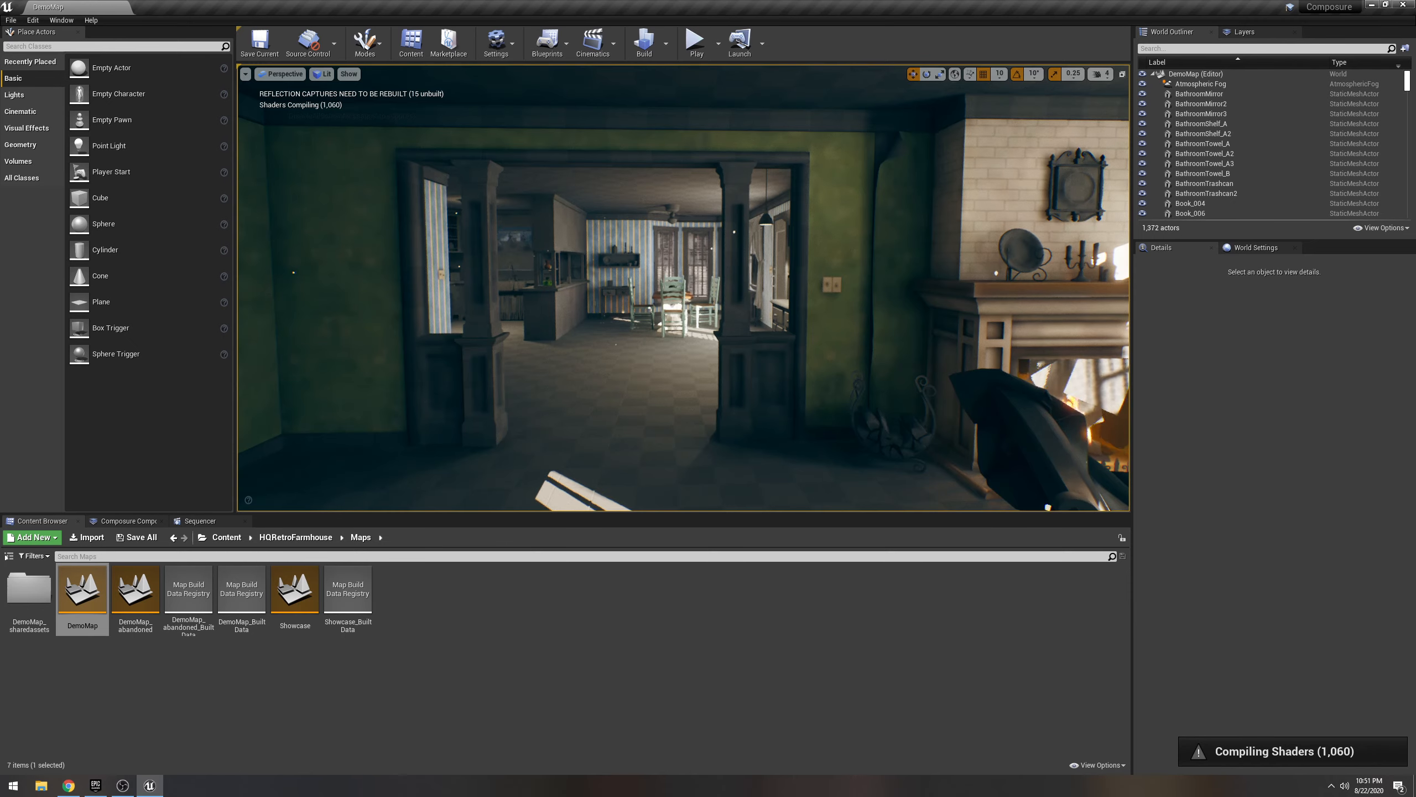
pyautogui.moveTo(684, 288); pyautogui.dragTo(911, 281, button='right')
pyautogui.press('s')
pyautogui.press('w')
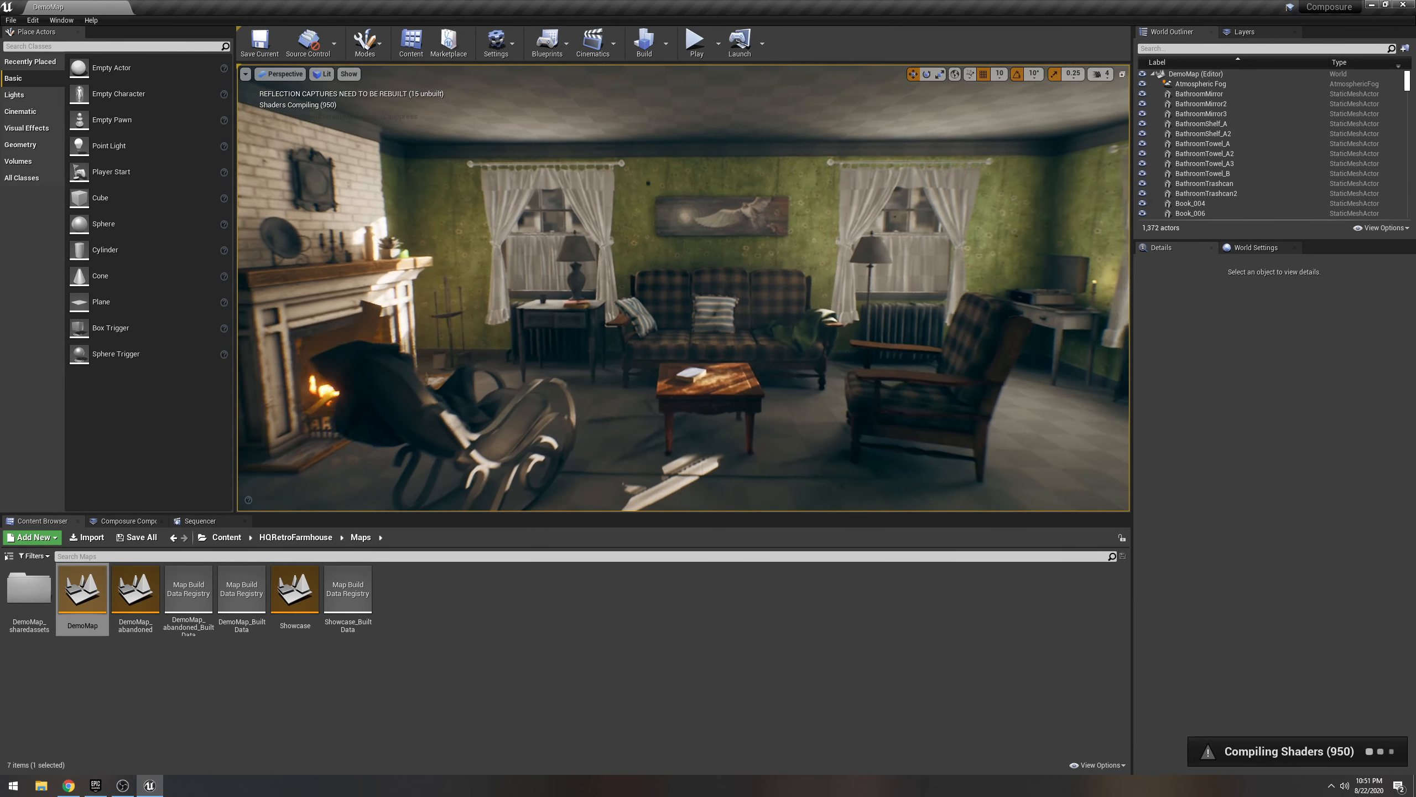
# Lower the viewport camera speed to 2 and frame the coffee table and sofa between the two windows.
pyautogui.click(1102, 73)
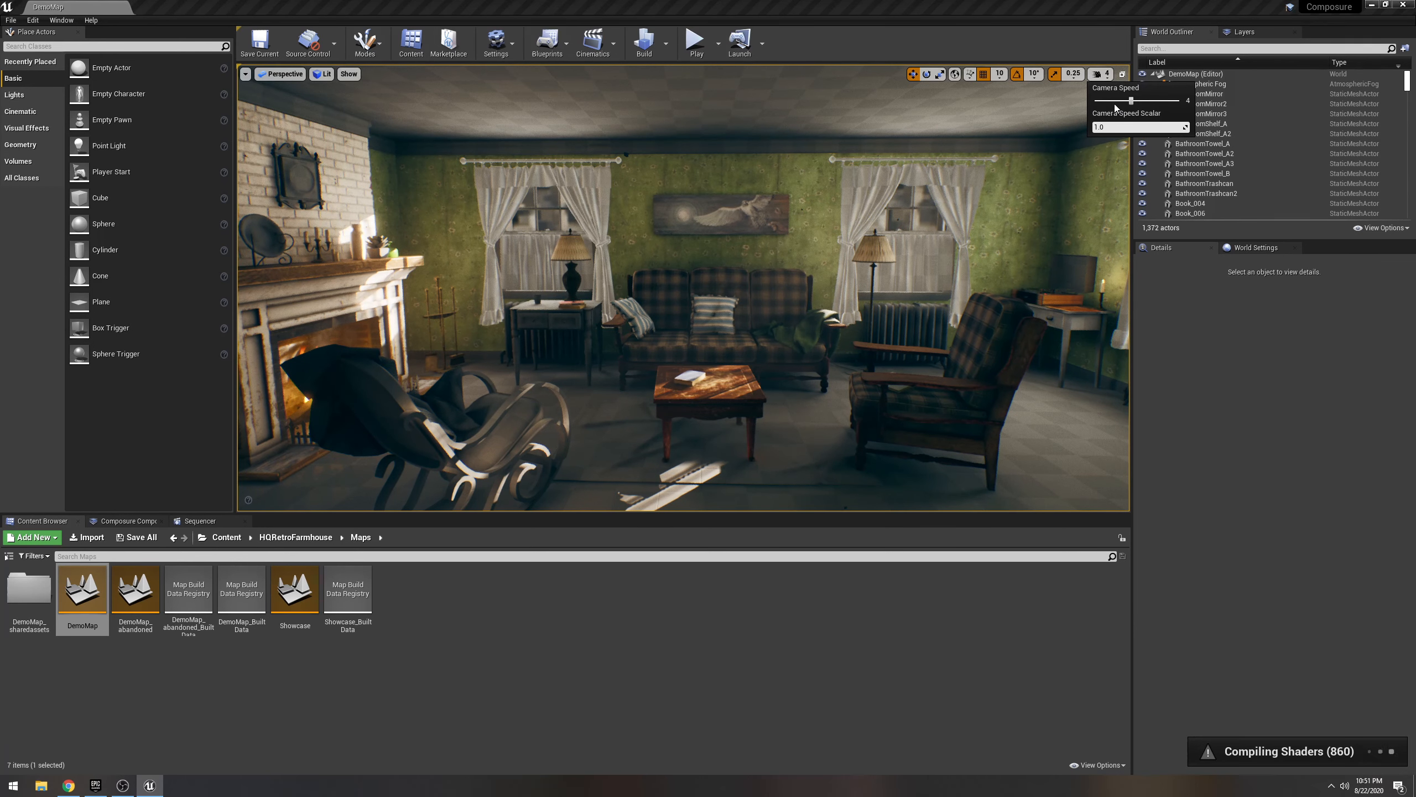
pyautogui.click(1115, 101)
pyautogui.moveTo(887, 257)
pyautogui.mouseDown(button='right')
pyautogui.moveTo(896, 248)
pyautogui.moveTo(887, 257)
pyautogui.mouseUp(button='right')
pyautogui.press('q')
pyautogui.press('s')
pyautogui.press('w')
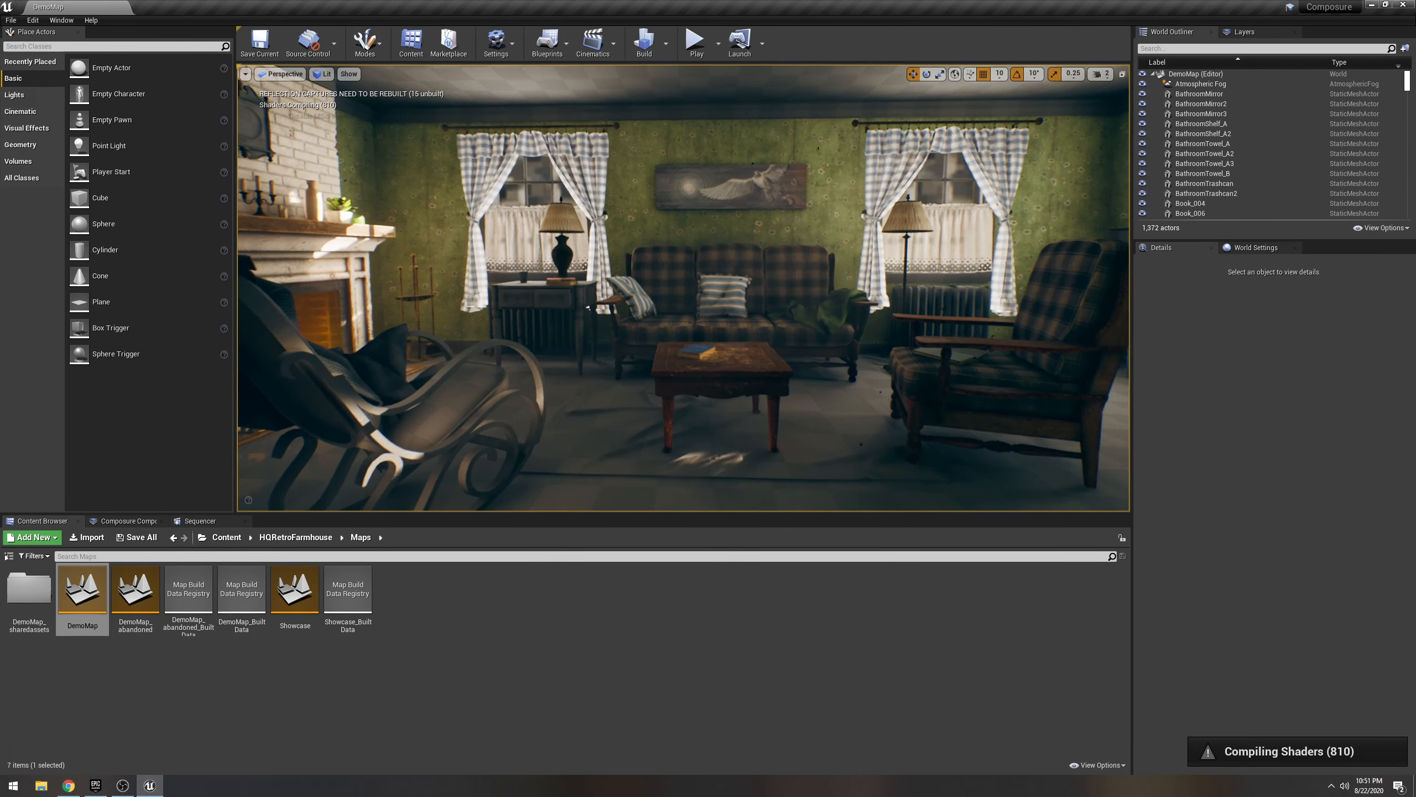
pyautogui.press('s')
pyautogui.moveTo(824, 294); pyautogui.dragTo(824, 294, button='right')
pyautogui.press('d')
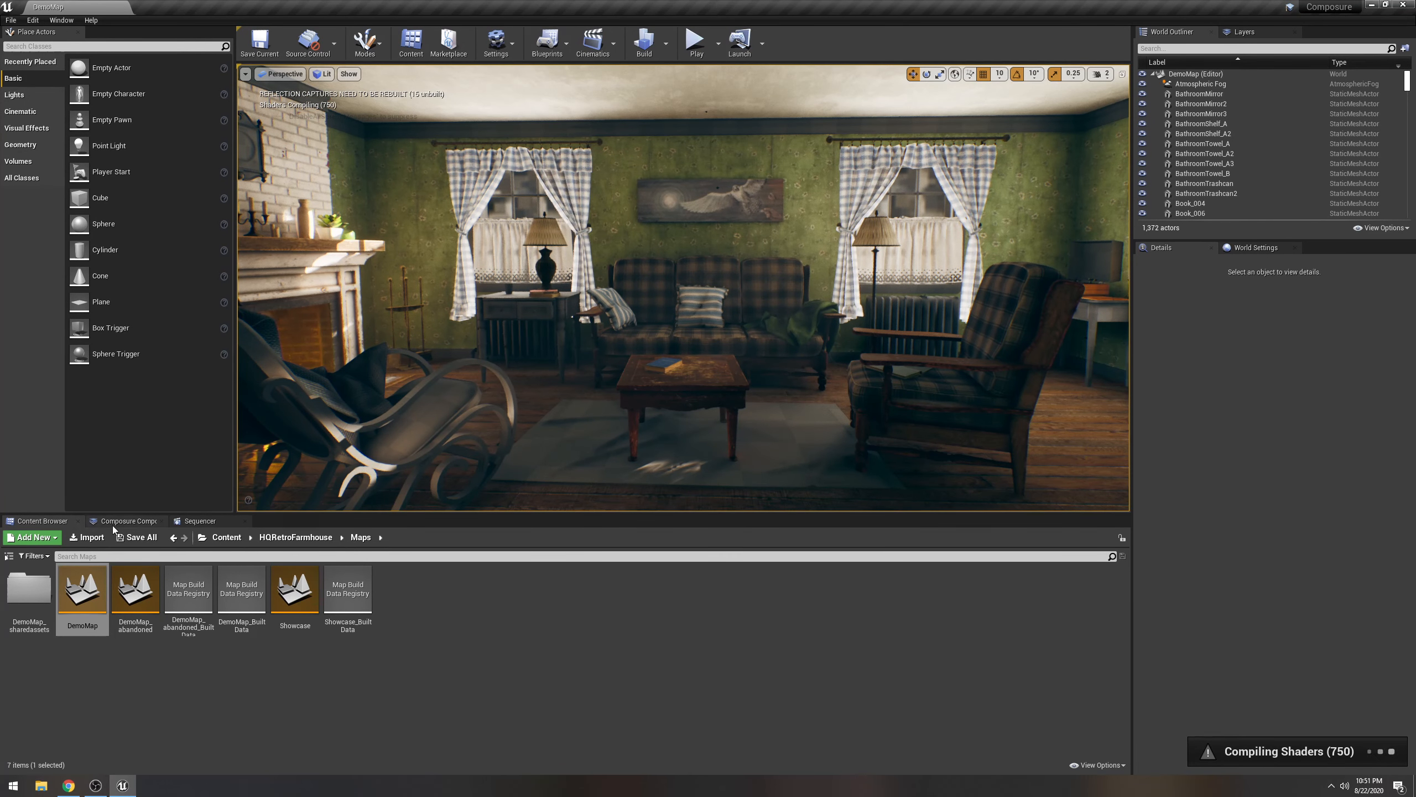
# Create a folder named footage in the root Content folder and open it.
pyautogui.click(224, 536)
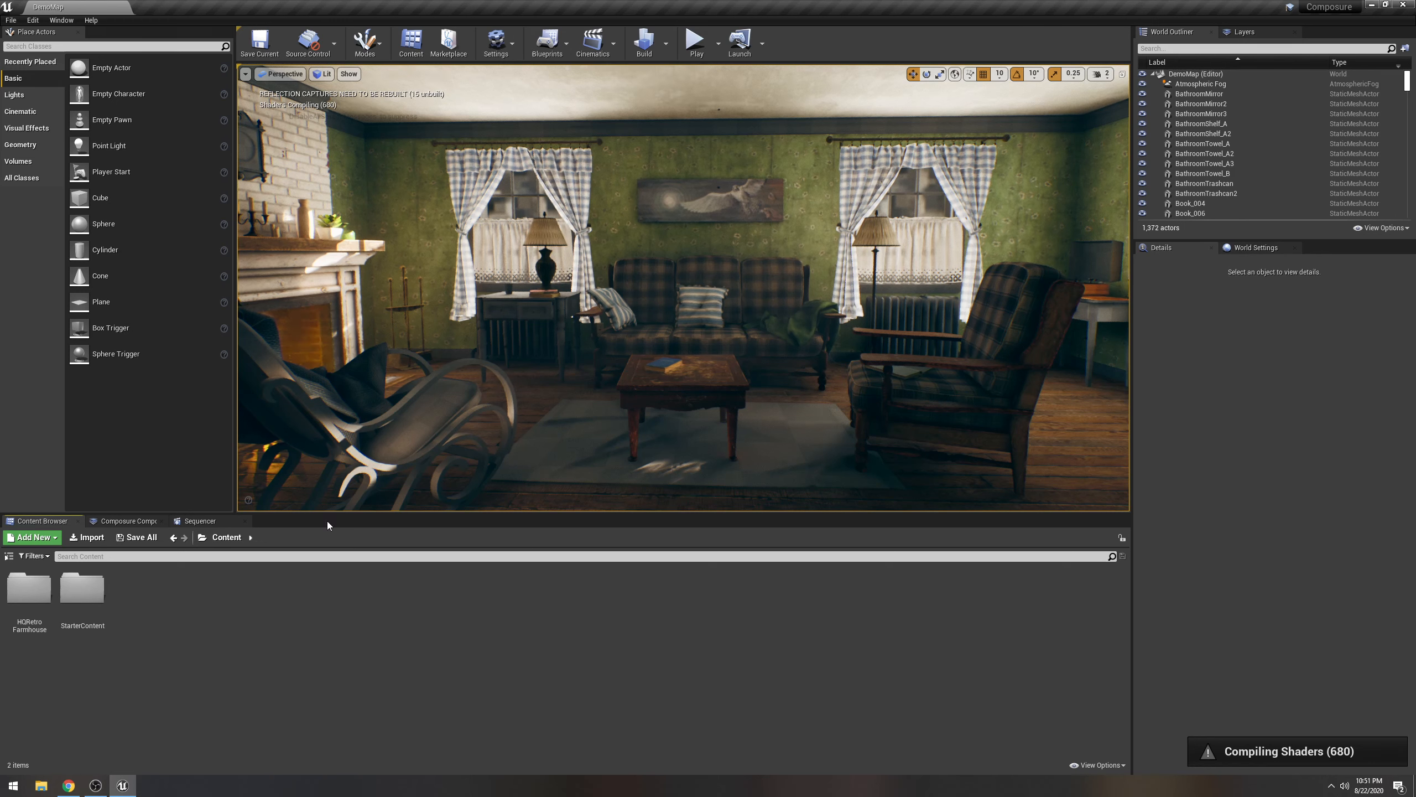
pyautogui.rightClick(170, 605)
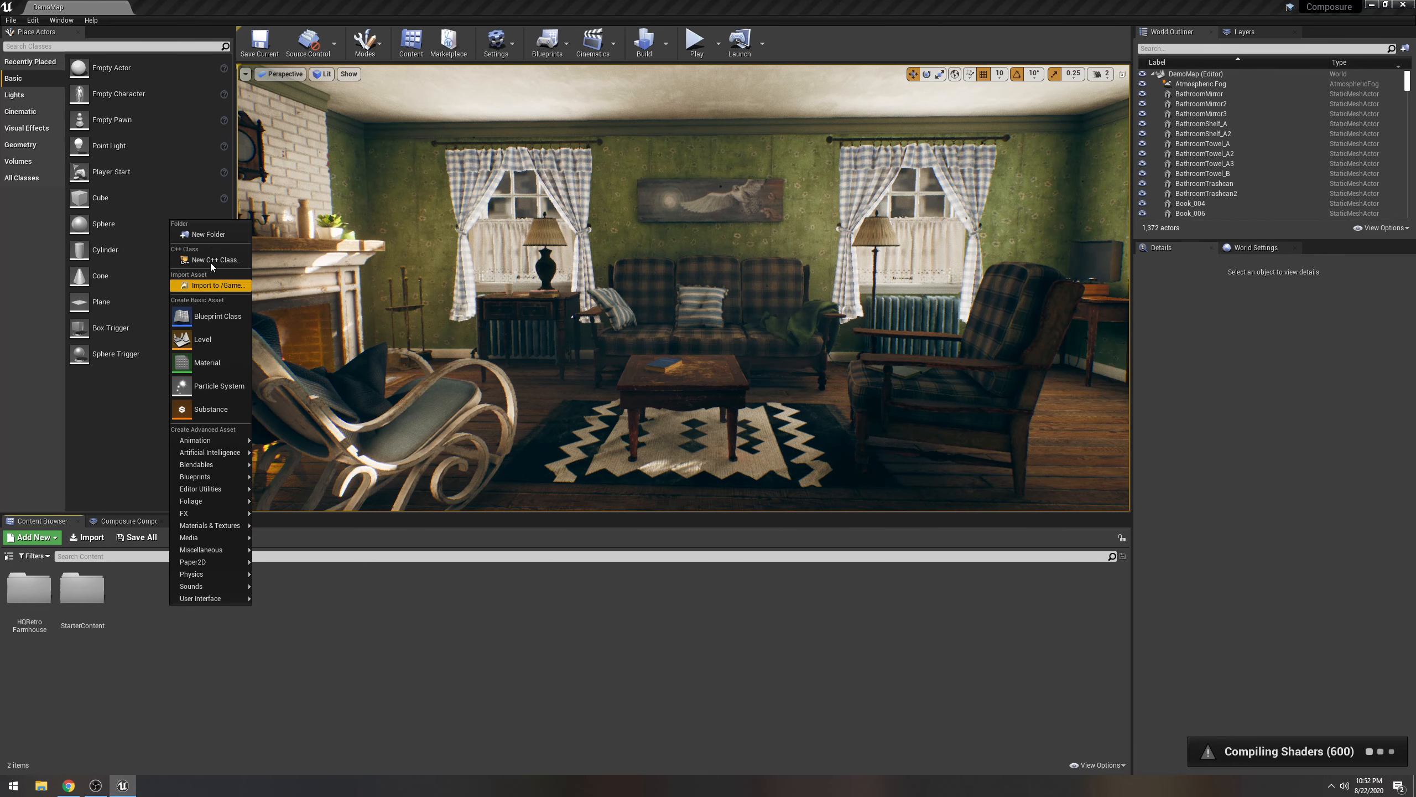
pyautogui.click(208, 234)
pyautogui.write('footage')
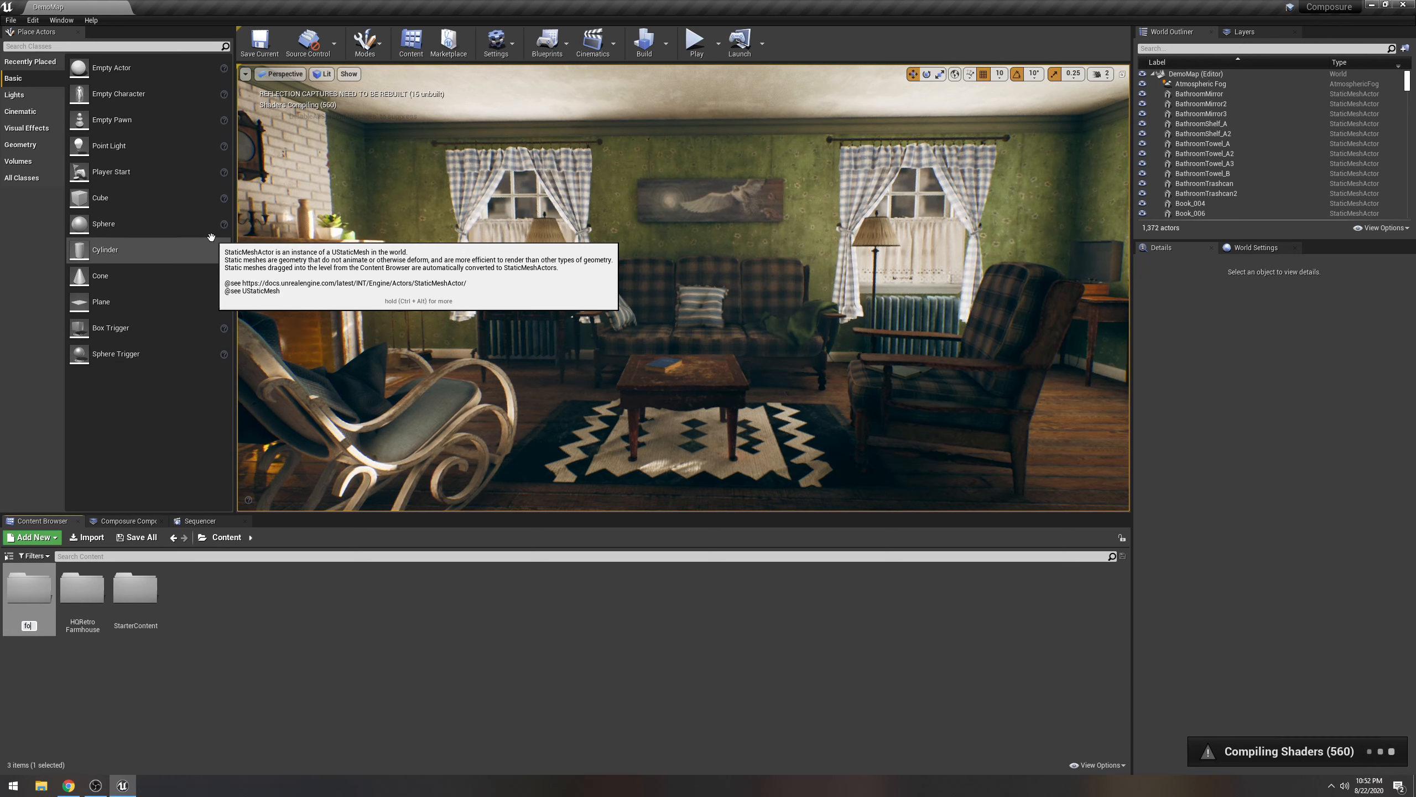
pyautogui.press('Return')
pyautogui.press('Return')
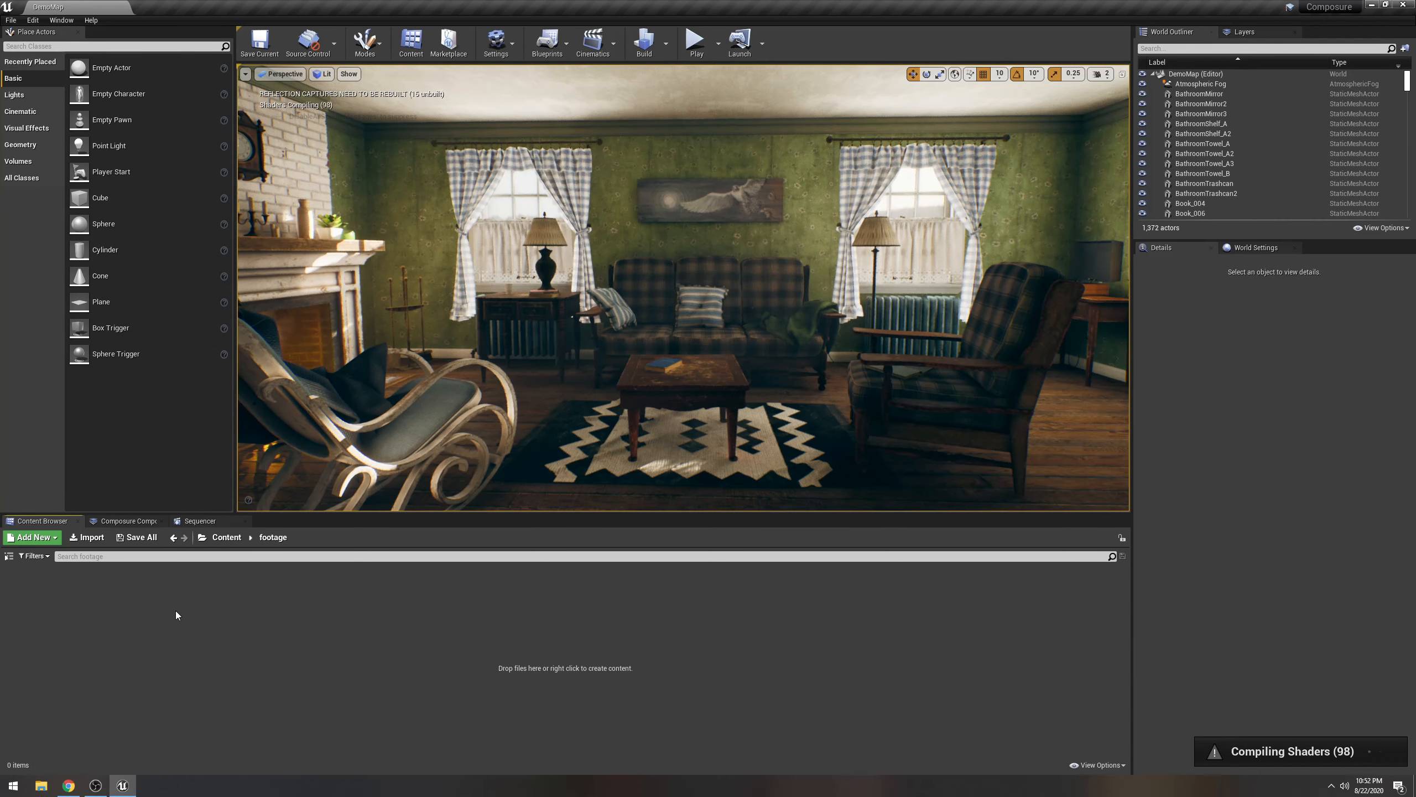
# Create an Img Media Source asset named footage in the footage folder.
pyautogui.rightClick(174, 611)
pyautogui.moveTo(215, 531)
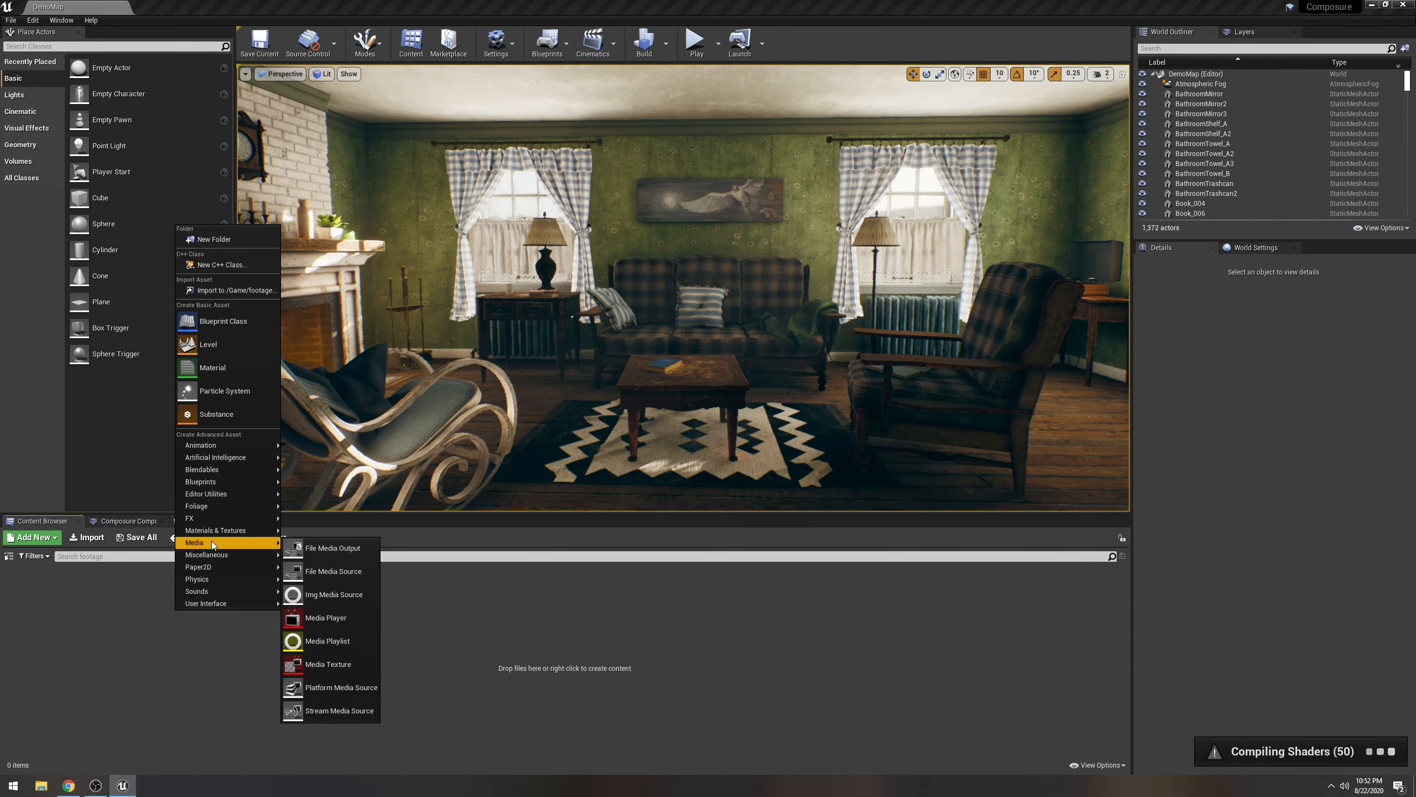
pyautogui.click(350, 596)
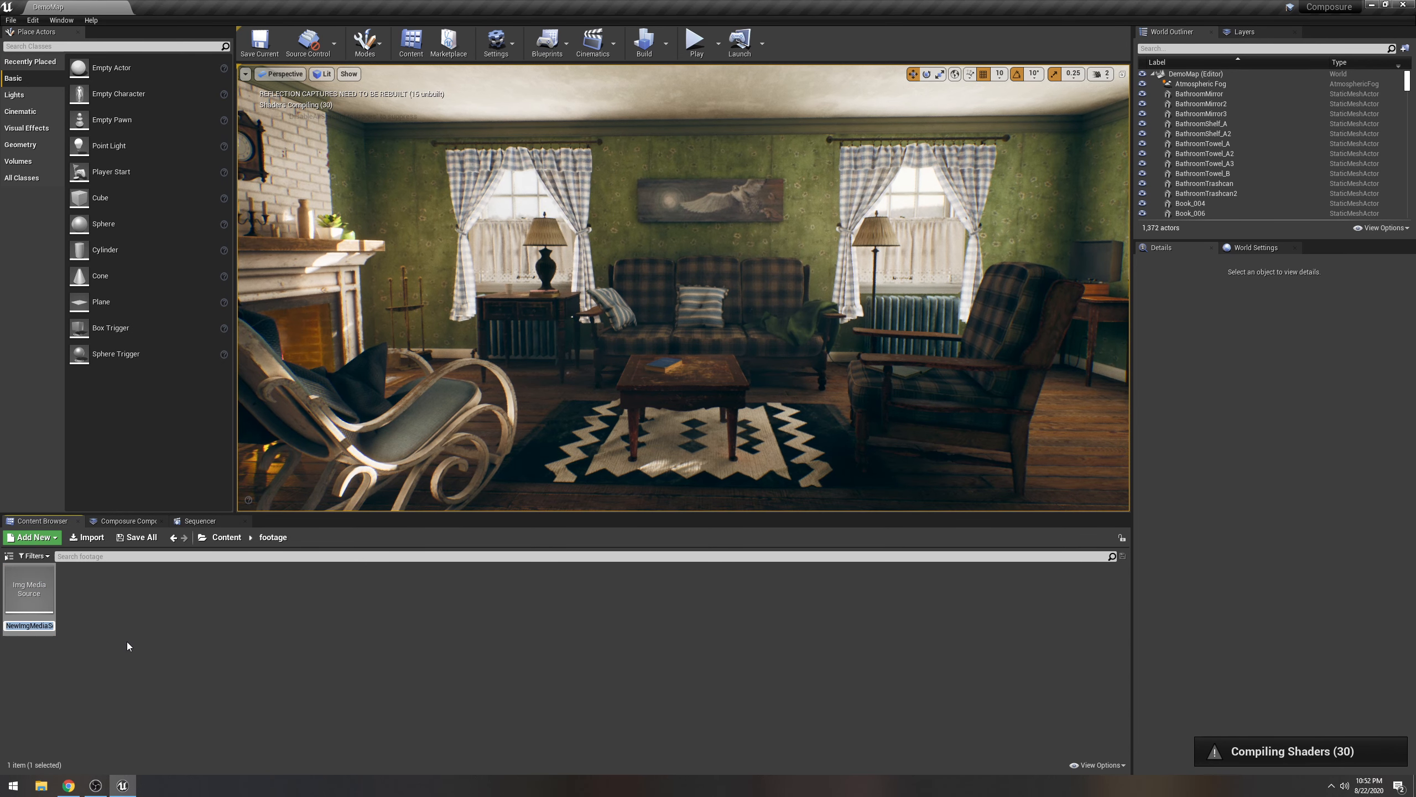
pyautogui.write('footage')
pyautogui.press('Return')
# Set the footage media source's sequence path to footage00008 in Desktop/greenscreen/export and expand the advanced sequence options.
pyautogui.doubleClick(31, 608)
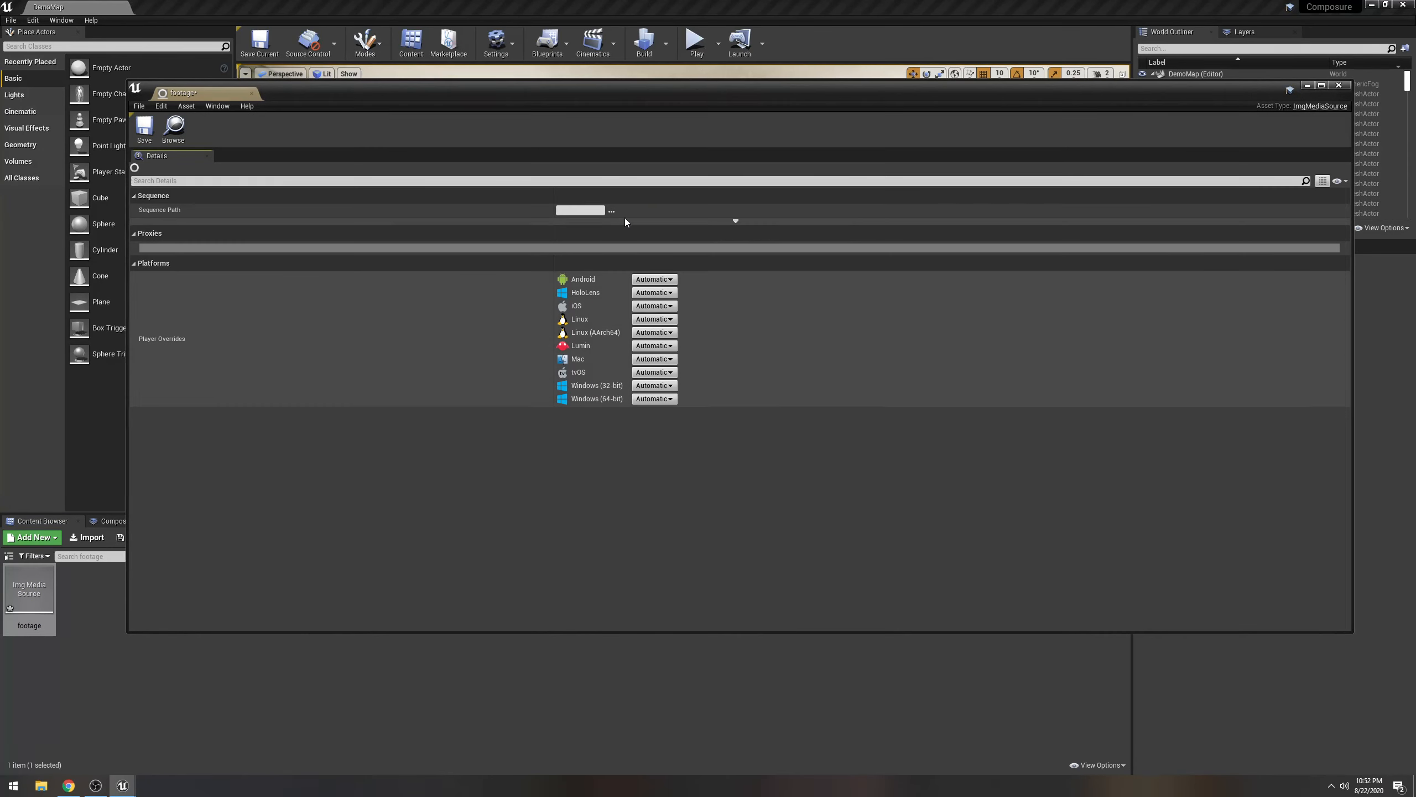
pyautogui.click(612, 210)
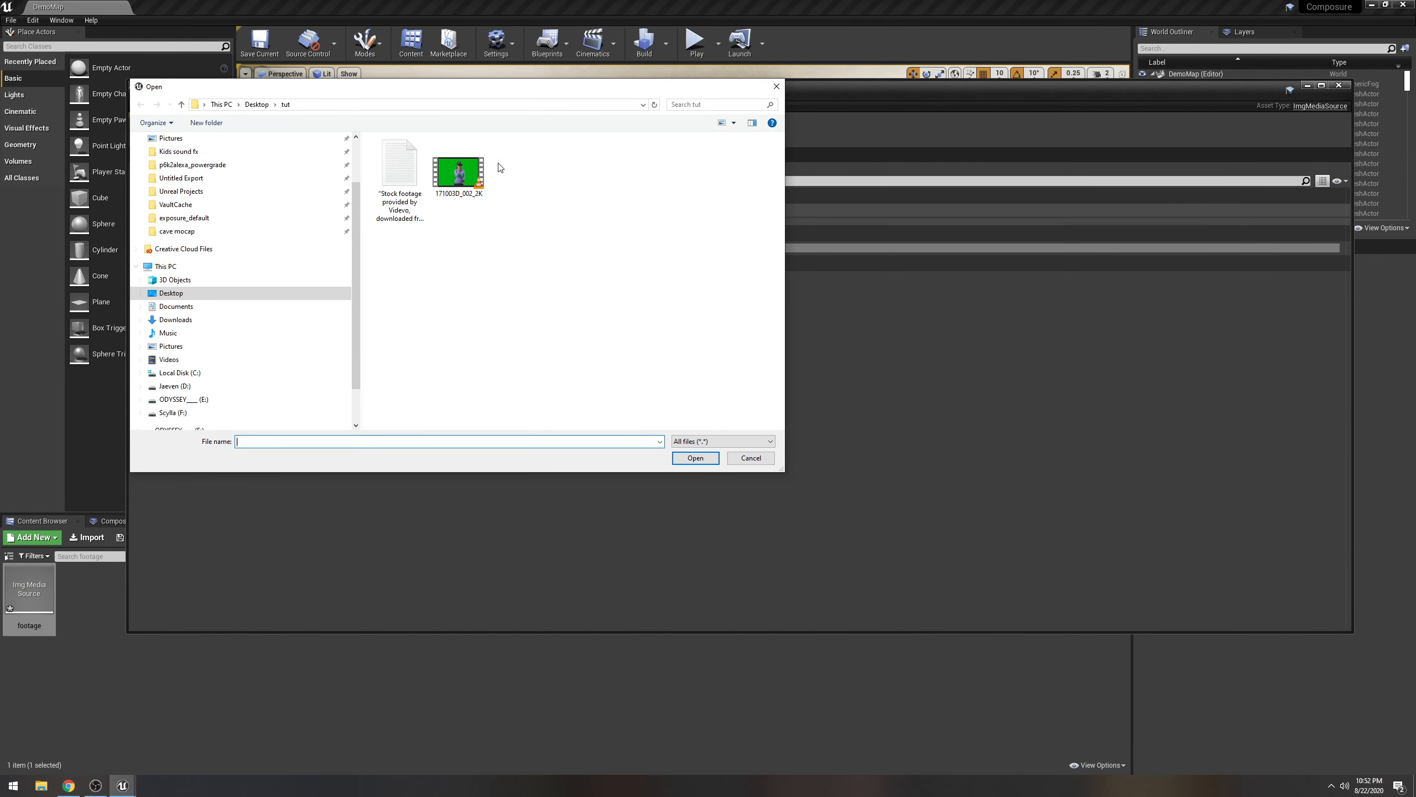
pyautogui.click(173, 290)
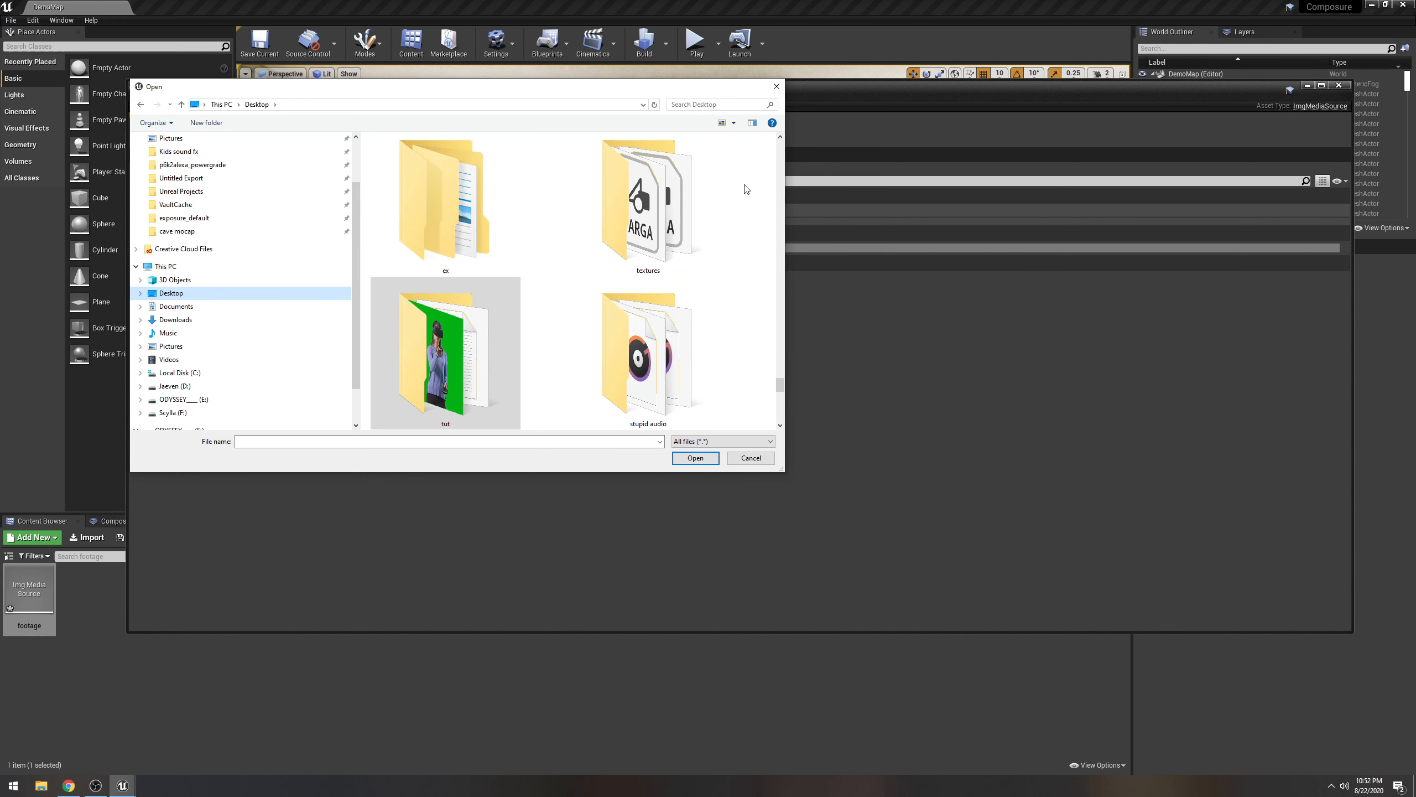
pyautogui.moveTo(784, 373); pyautogui.dragTo(784, 345)
pyautogui.doubleClick(494, 322)
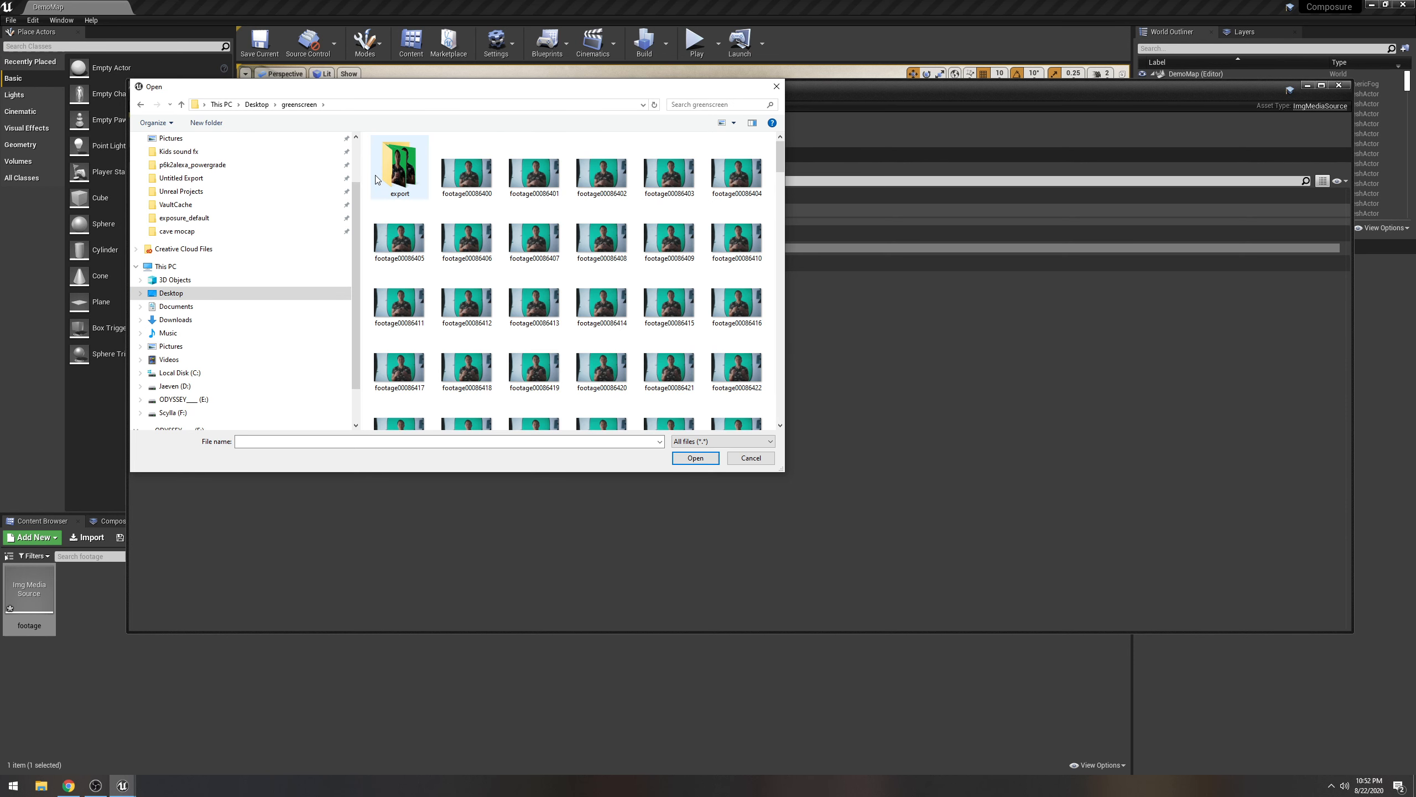
pyautogui.doubleClick(403, 180)
pyautogui.click(411, 182)
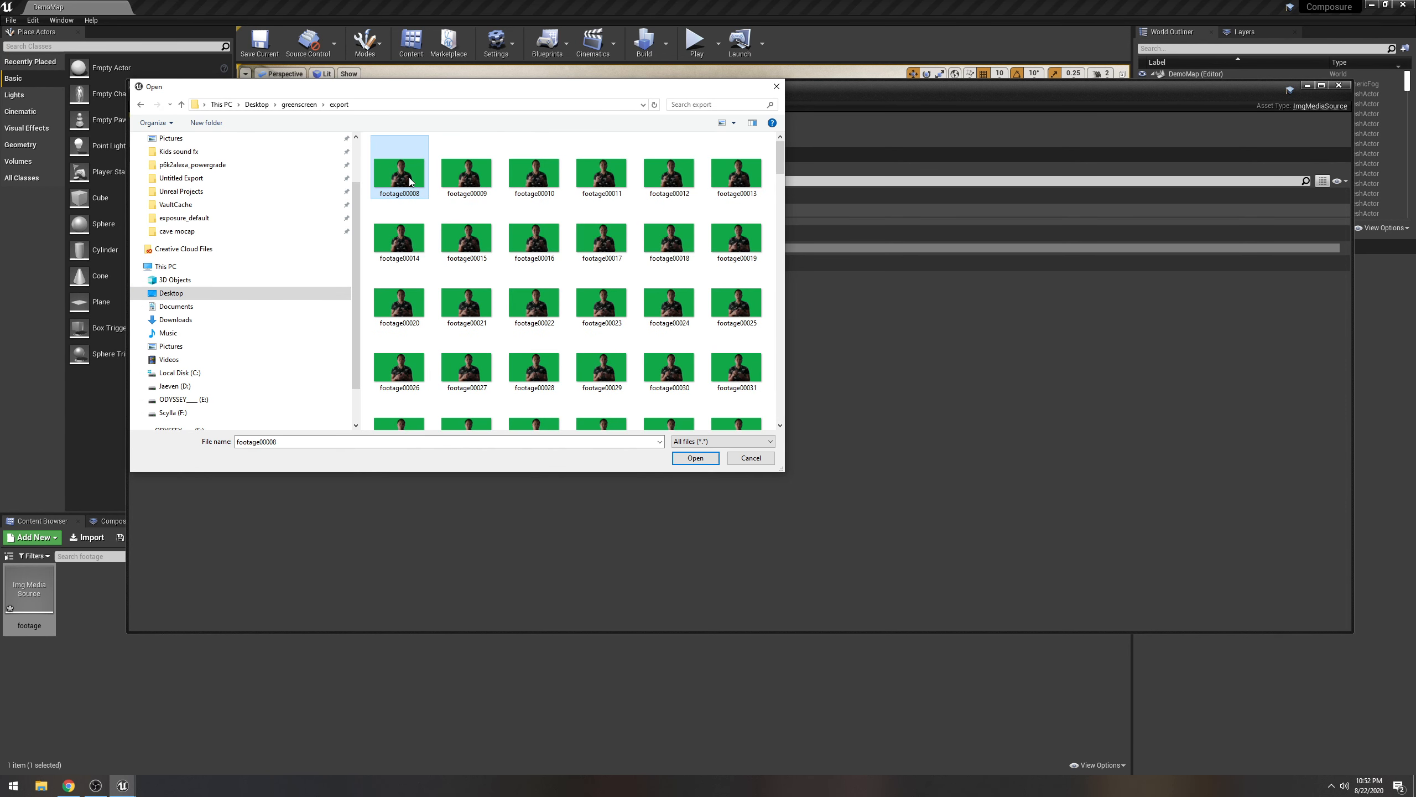
pyautogui.click(697, 459)
pyautogui.click(735, 221)
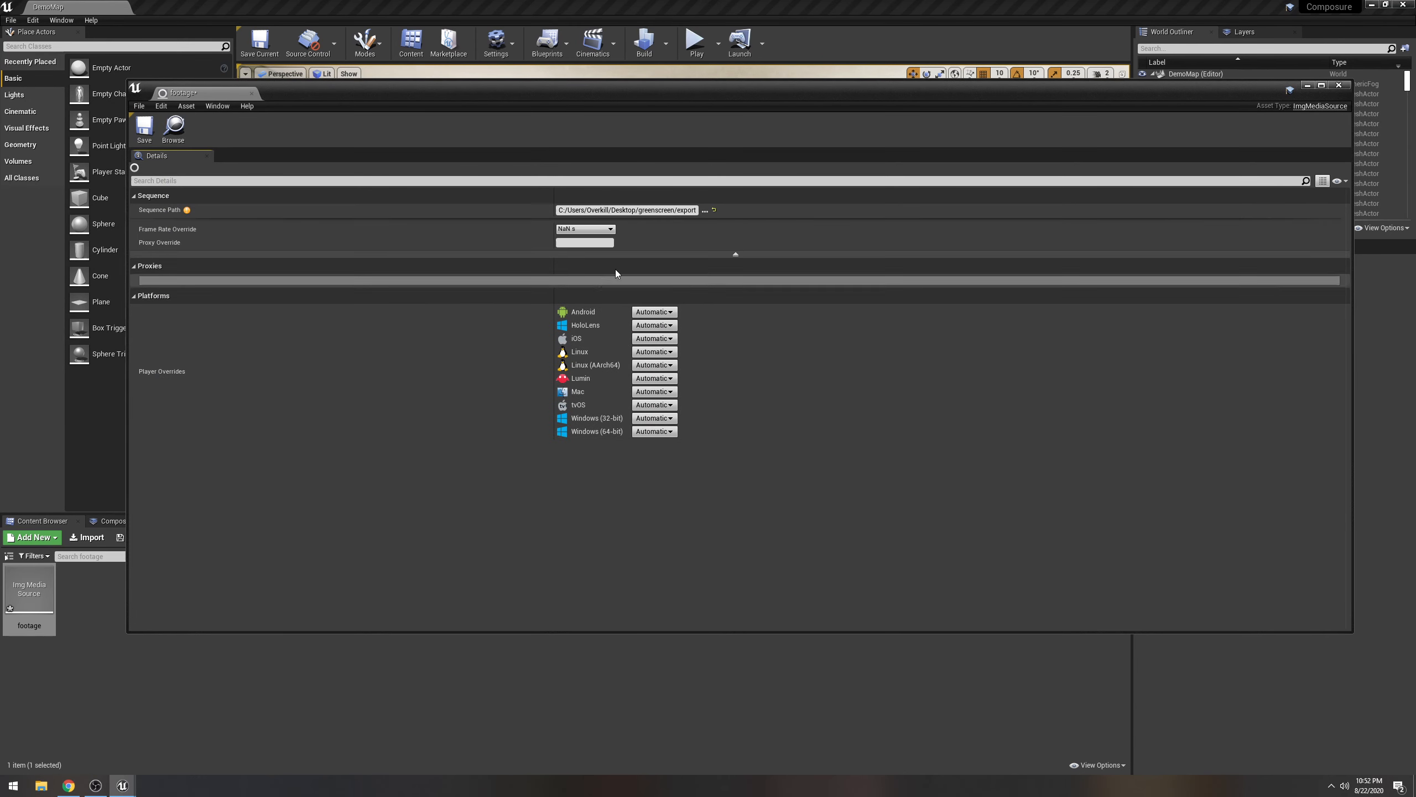
# Override the footage media source's frame rate to 24 fps (film), save the asset and close its editor.
pyautogui.click(580, 229)
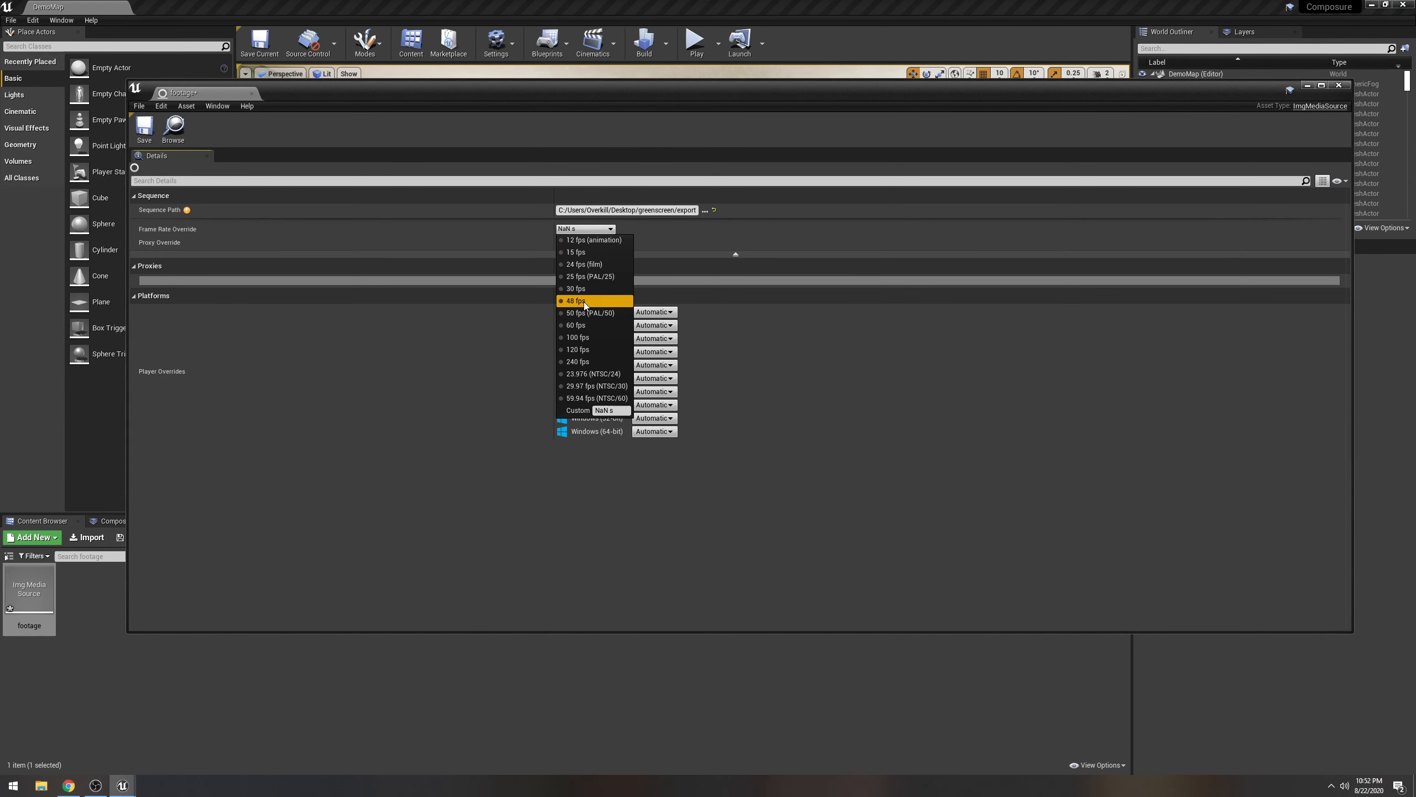
pyautogui.click(592, 275)
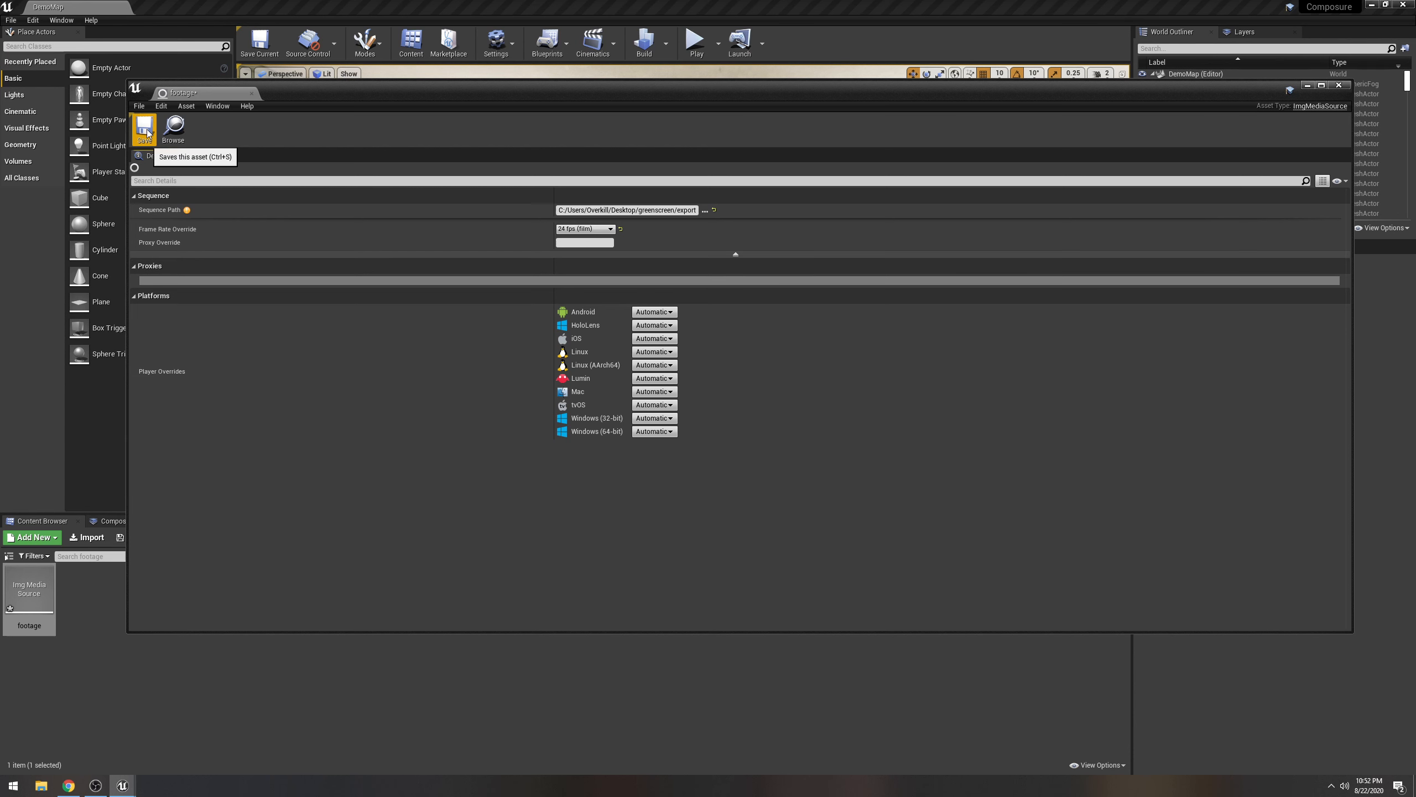
pyautogui.click(144, 128)
pyautogui.click(1338, 84)
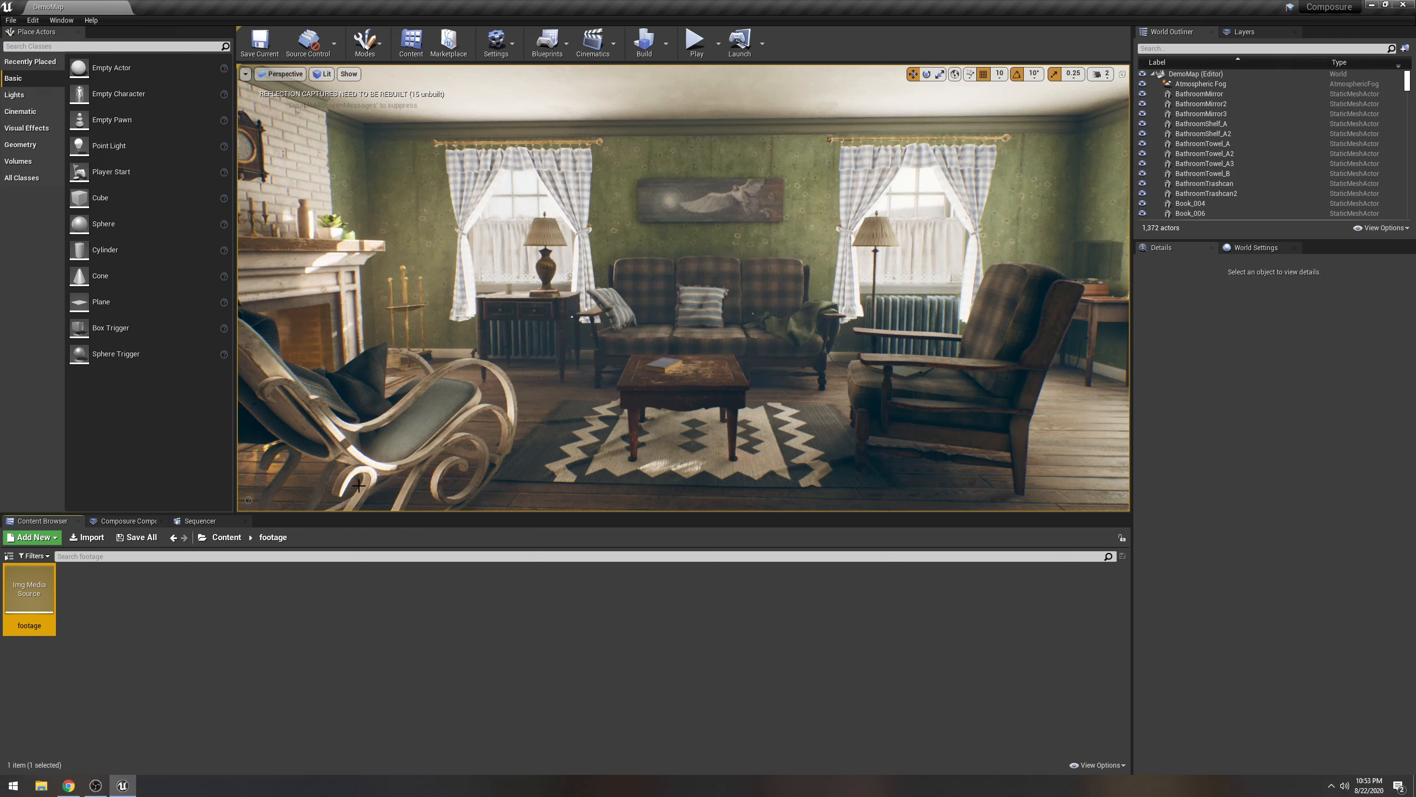
pyautogui.click(675, 615)
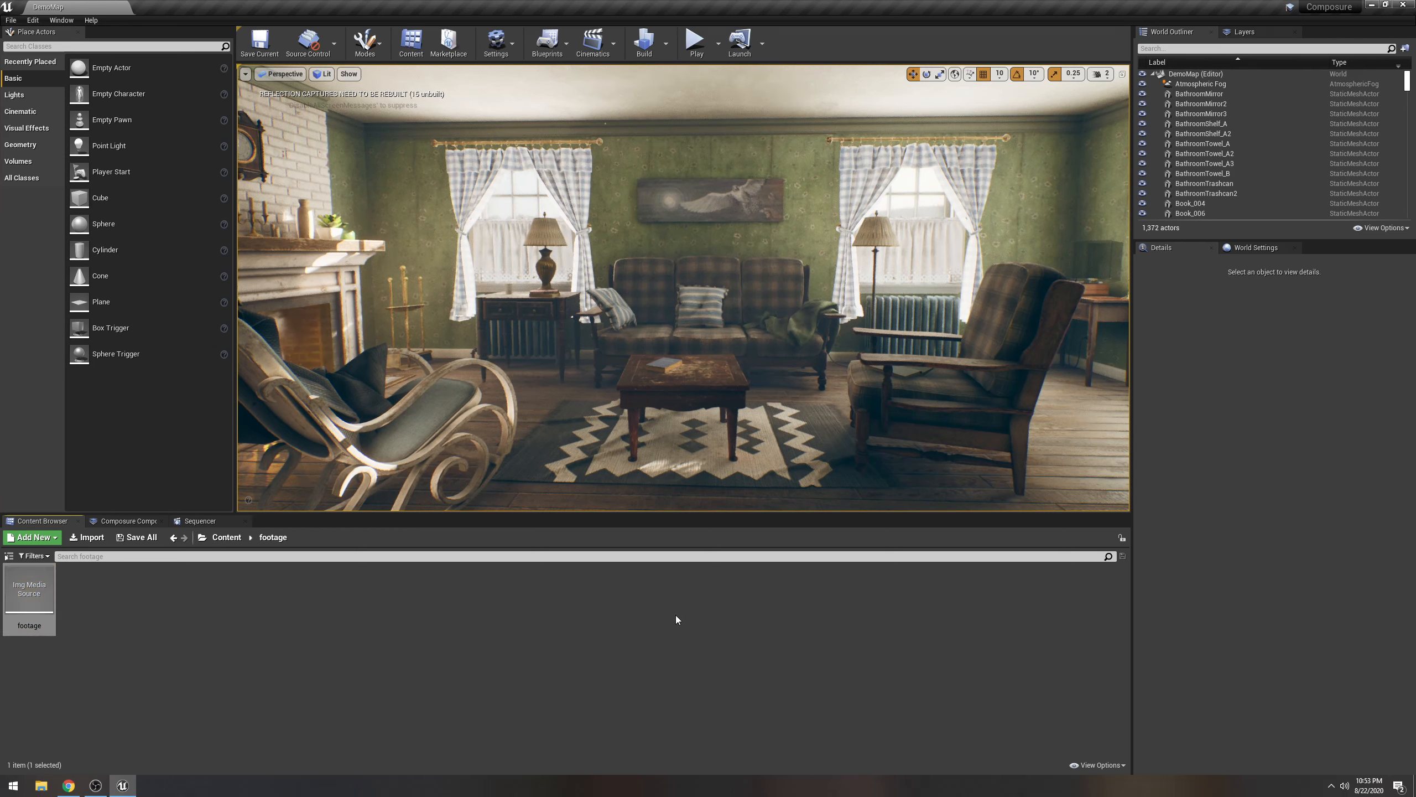
# Show the Composure Compositing panel and reorder it to sit after Sequencer.
pyautogui.click(134, 521)
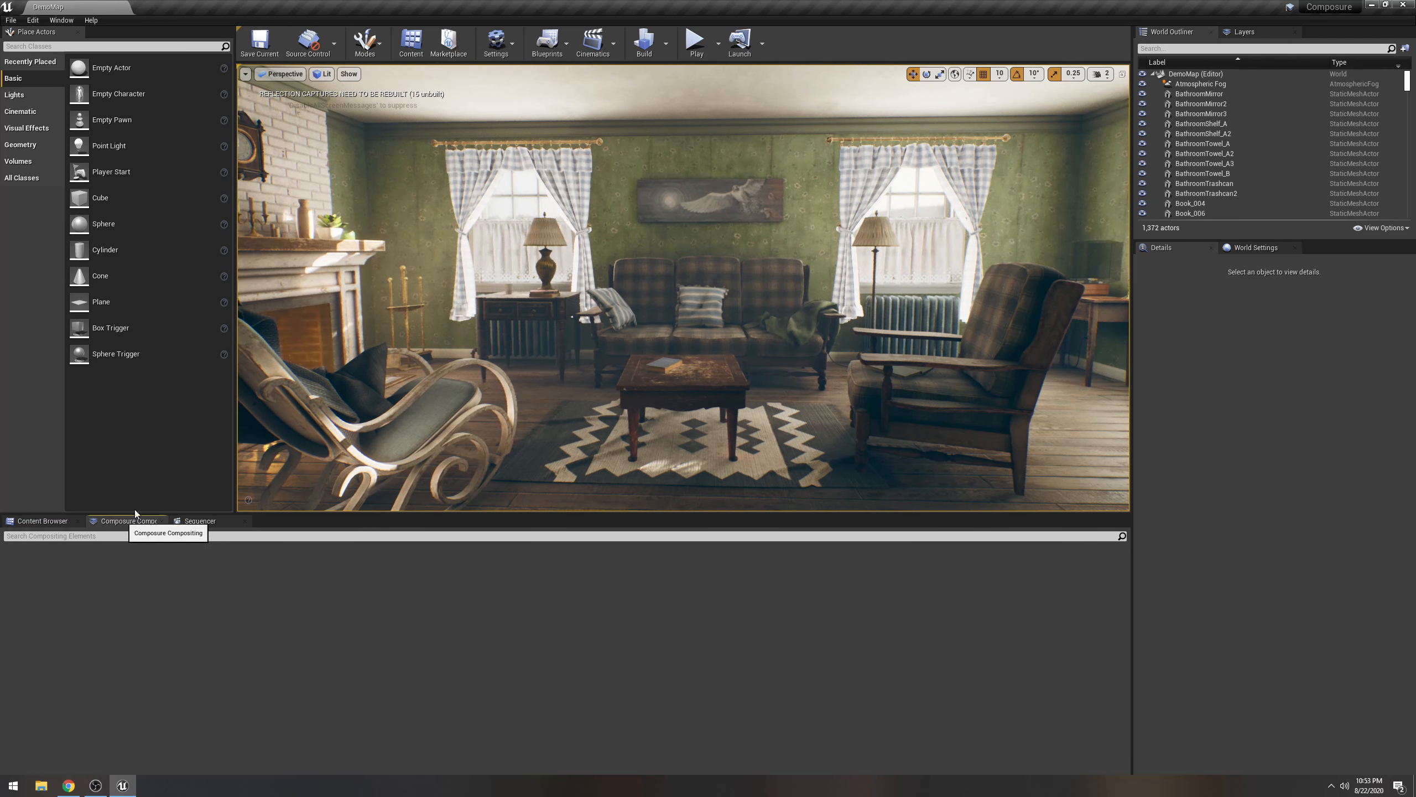
pyautogui.click(51, 21)
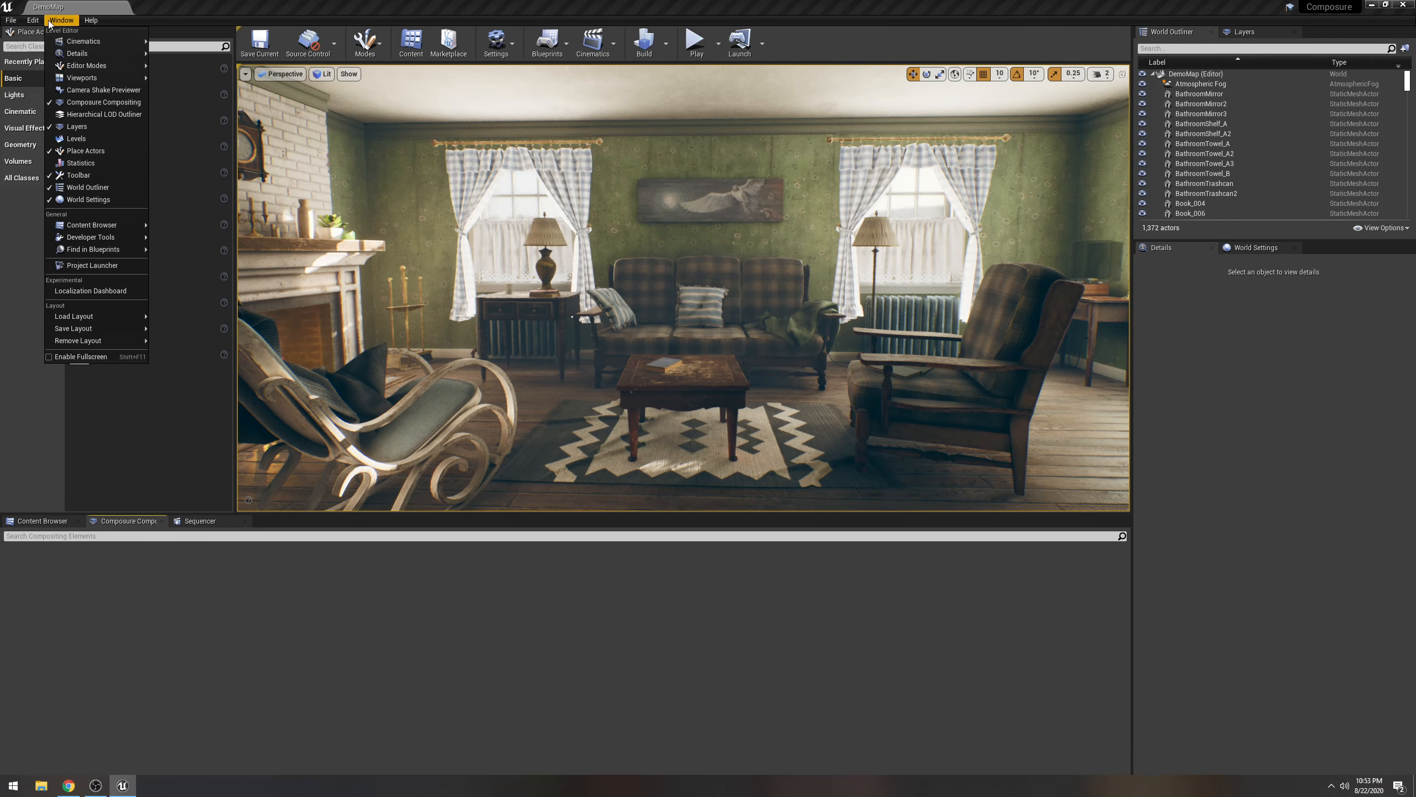
pyautogui.click(99, 105)
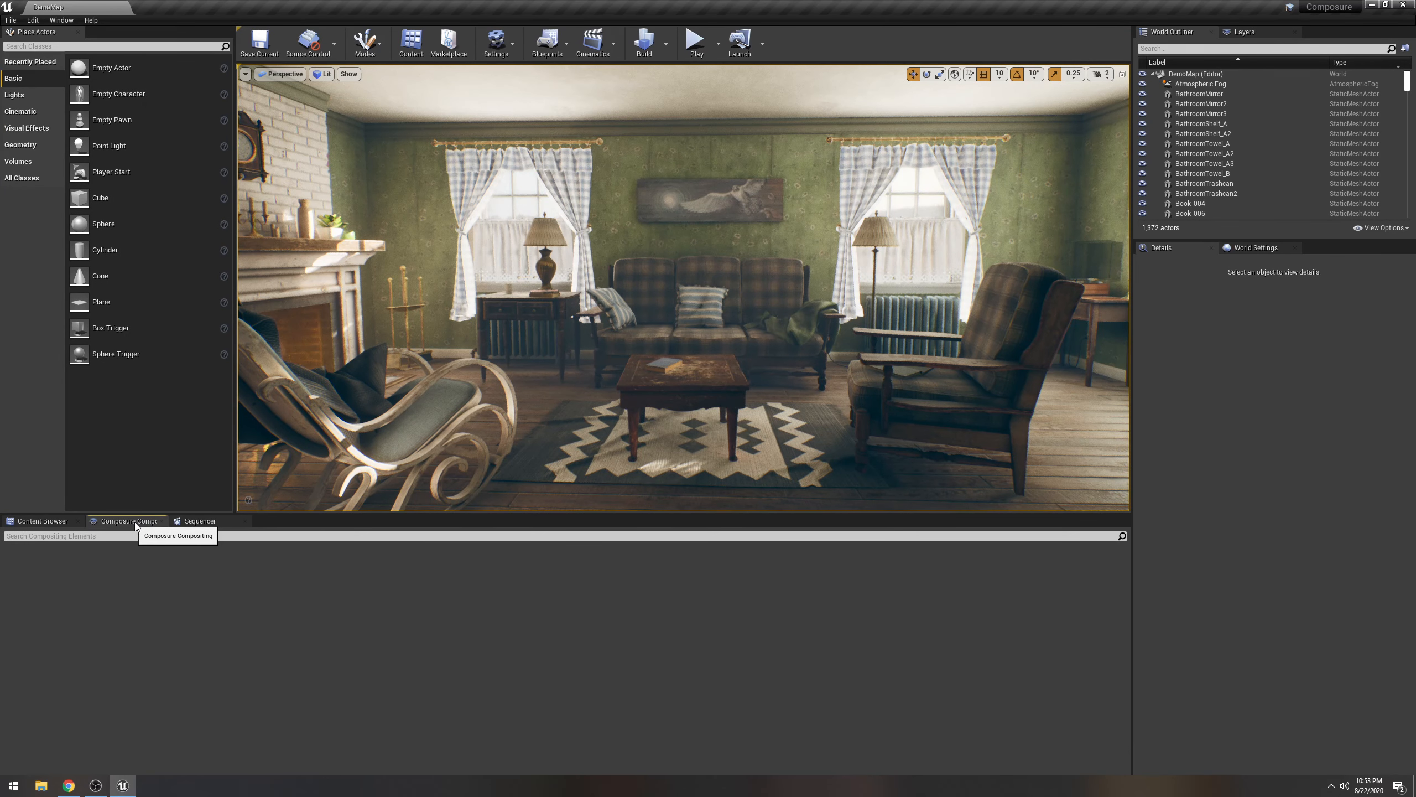
pyautogui.moveTo(135, 524); pyautogui.dragTo(243, 524)
# Close the Composure Compositing panel and reopen it.
pyautogui.click(52, 524)
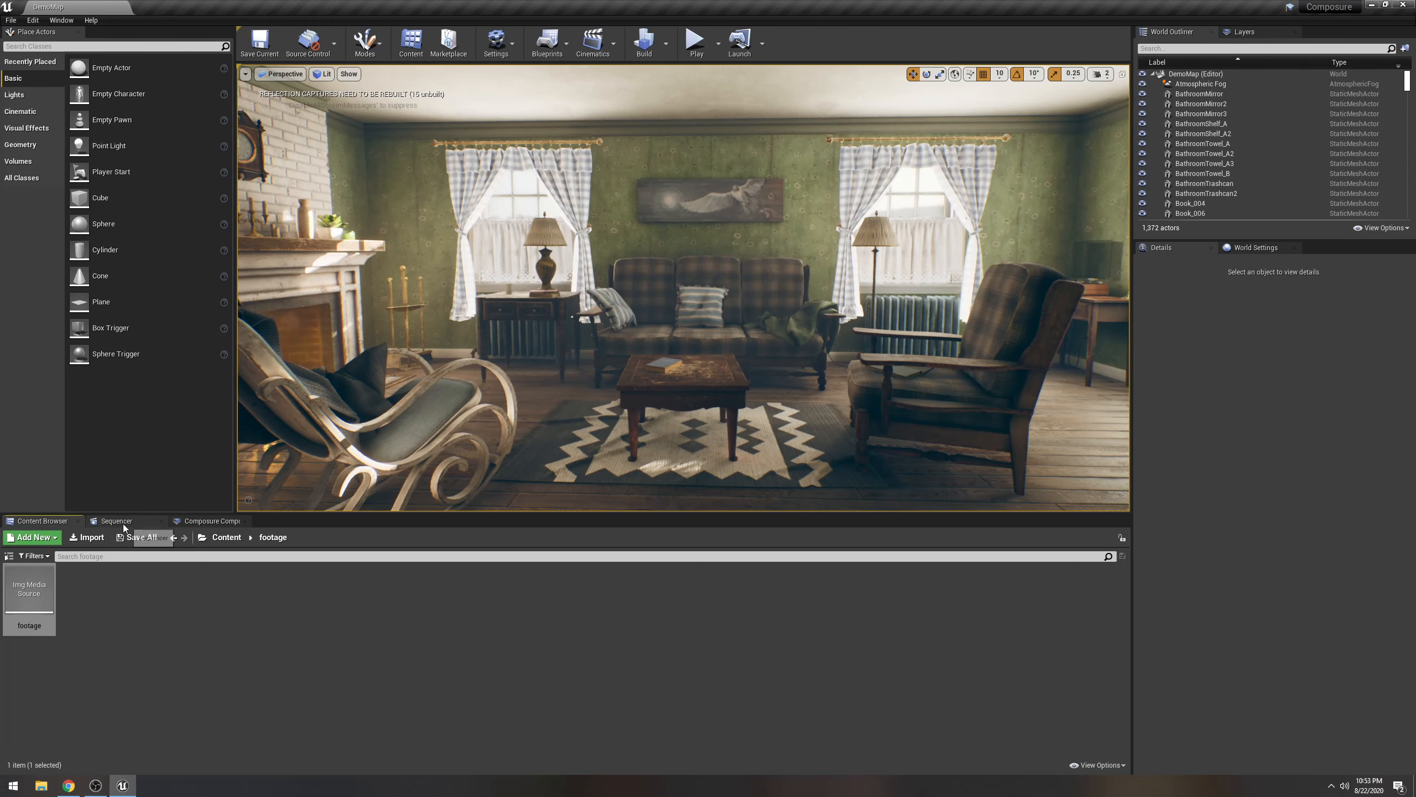
pyautogui.click(123, 524)
pyautogui.click(244, 523)
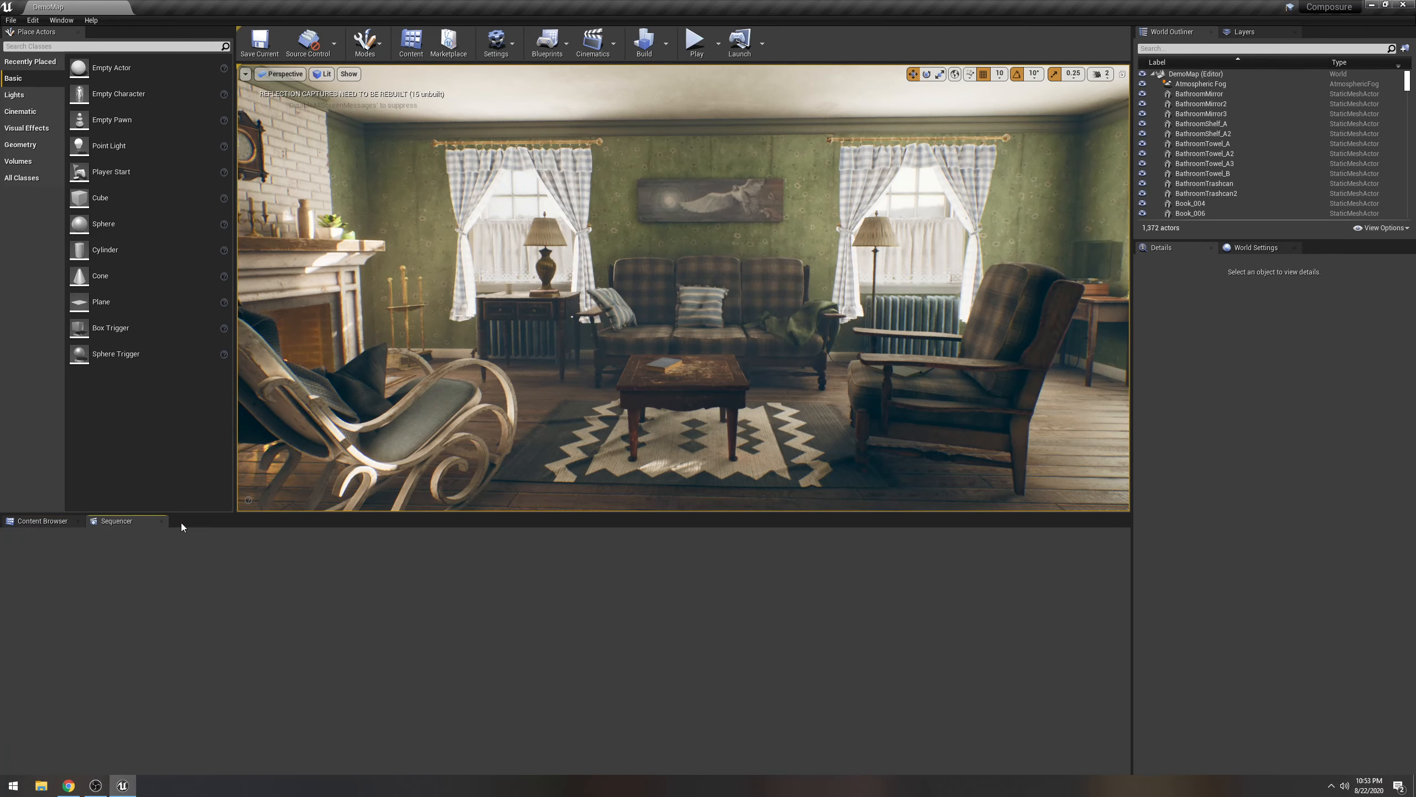
pyautogui.click(61, 20)
pyautogui.click(109, 103)
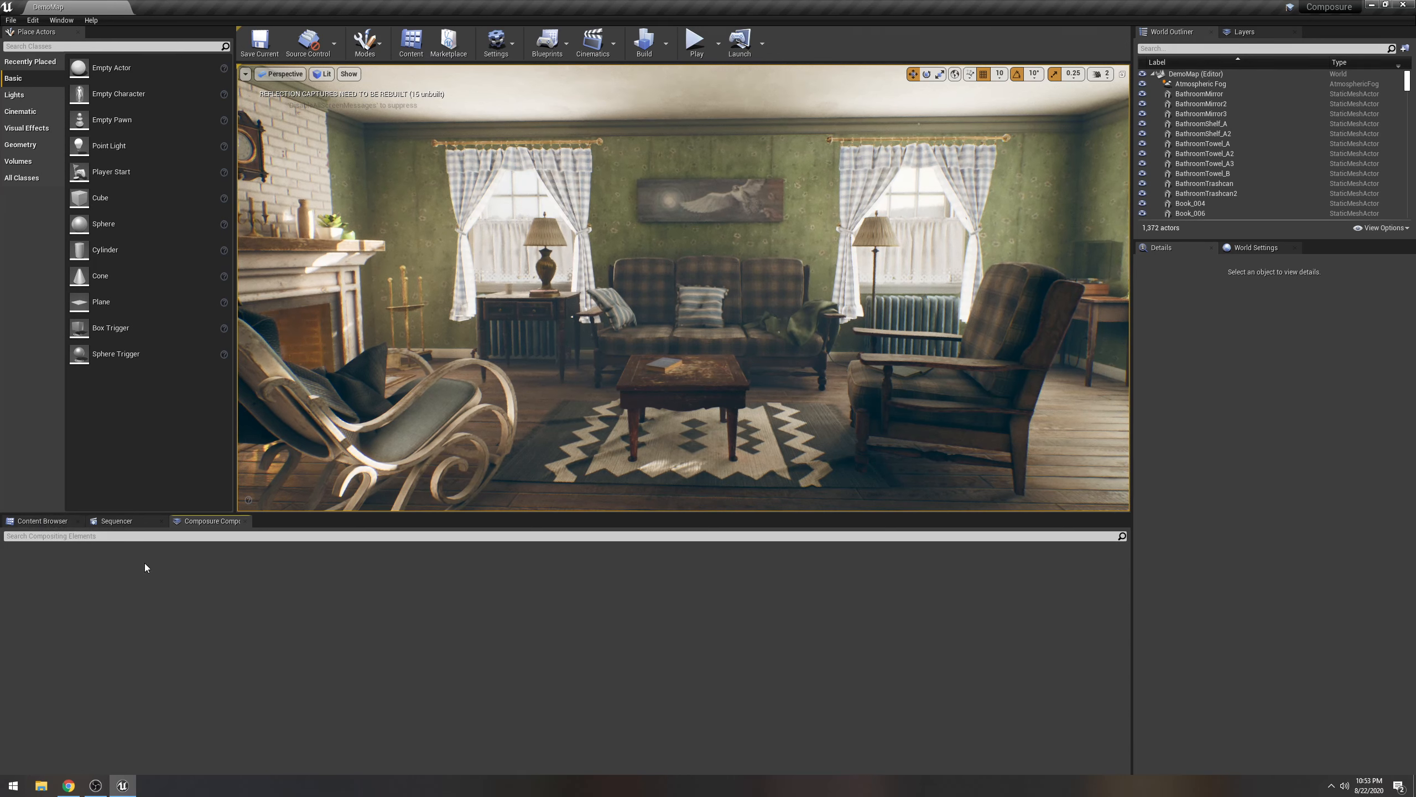
# Create a Media Player asset with a linked video output MediaTexture in the footage folder, keeping the default name.
pyautogui.click(41, 521)
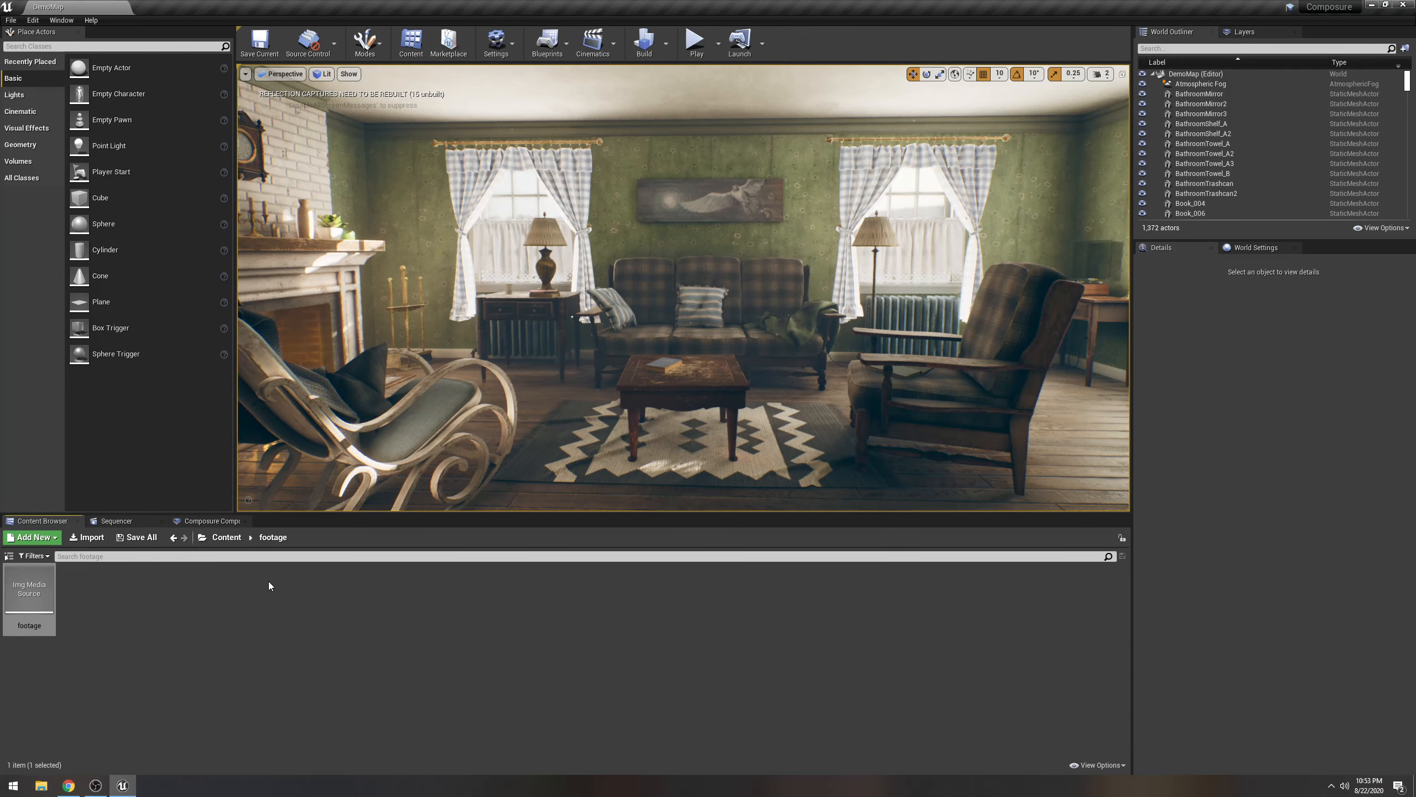
pyautogui.click(35, 593)
pyautogui.rightClick(88, 598)
pyautogui.moveTo(151, 530)
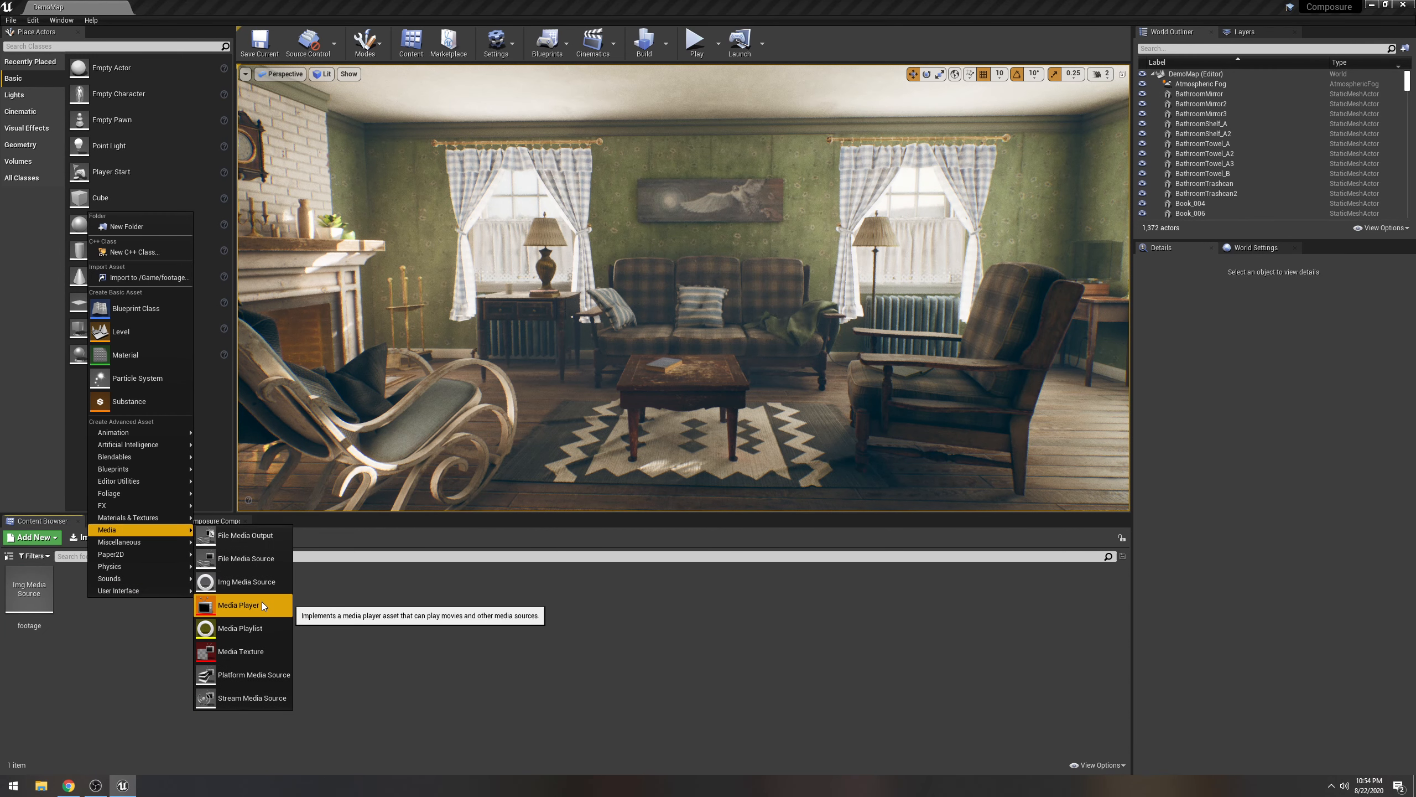
pyautogui.click(261, 603)
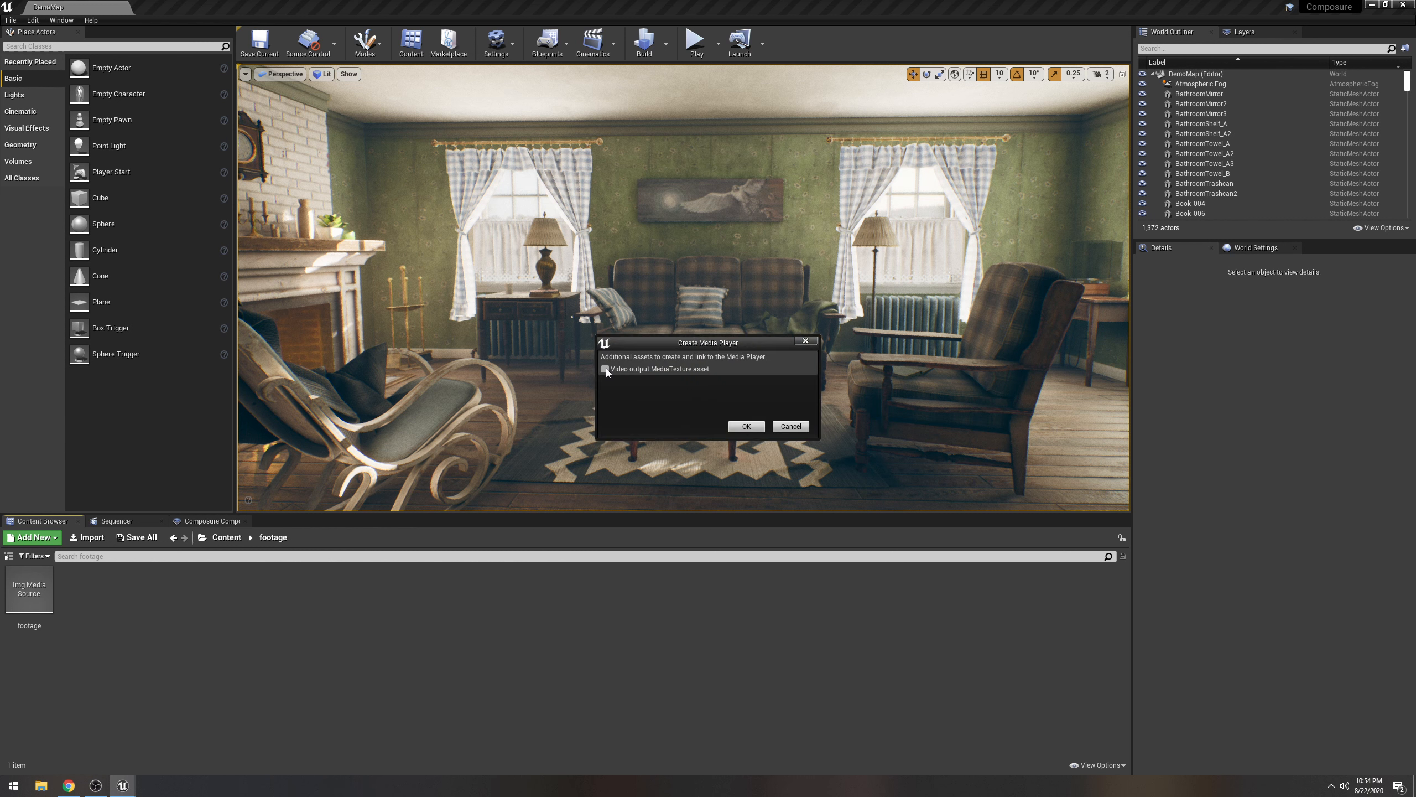
pyautogui.click(746, 426)
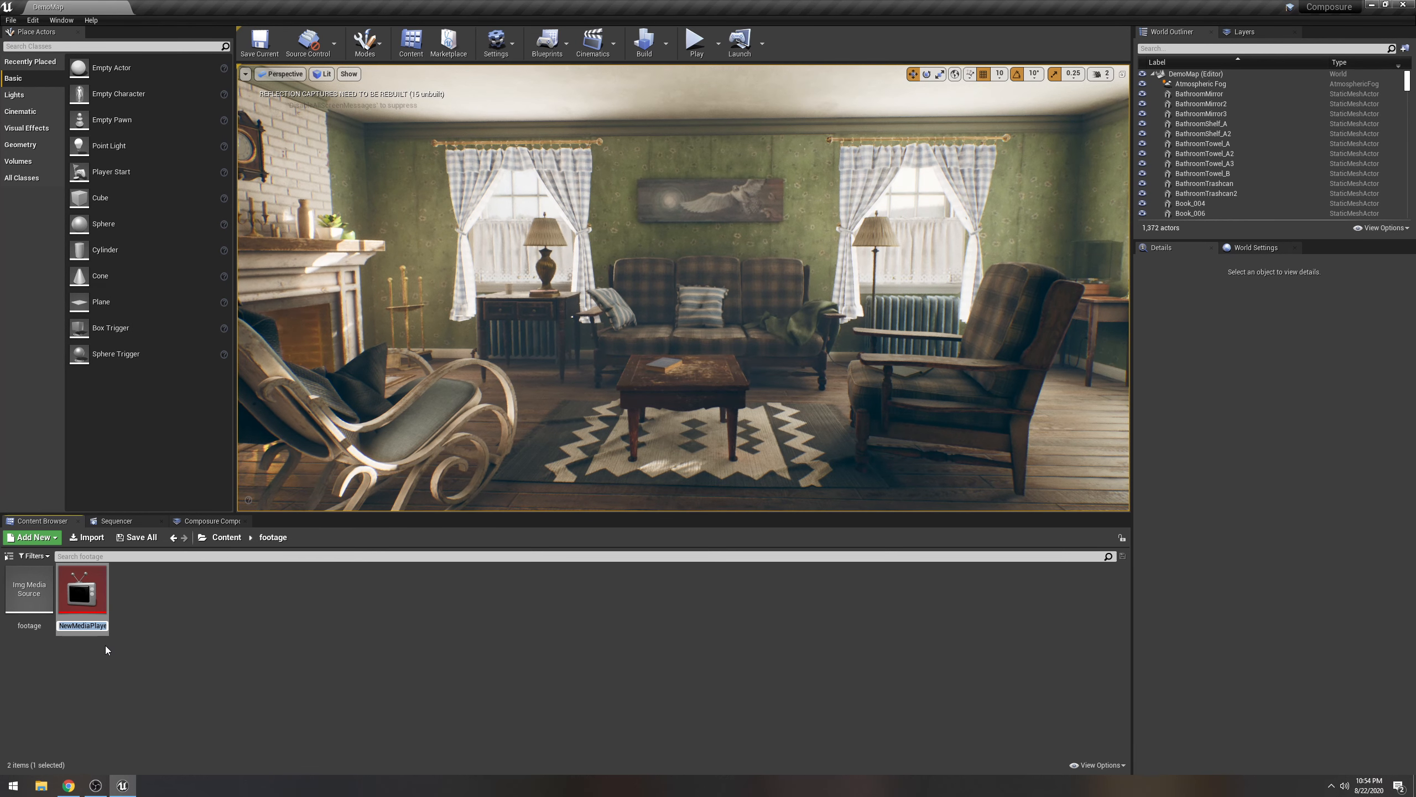
pyautogui.press('Return')
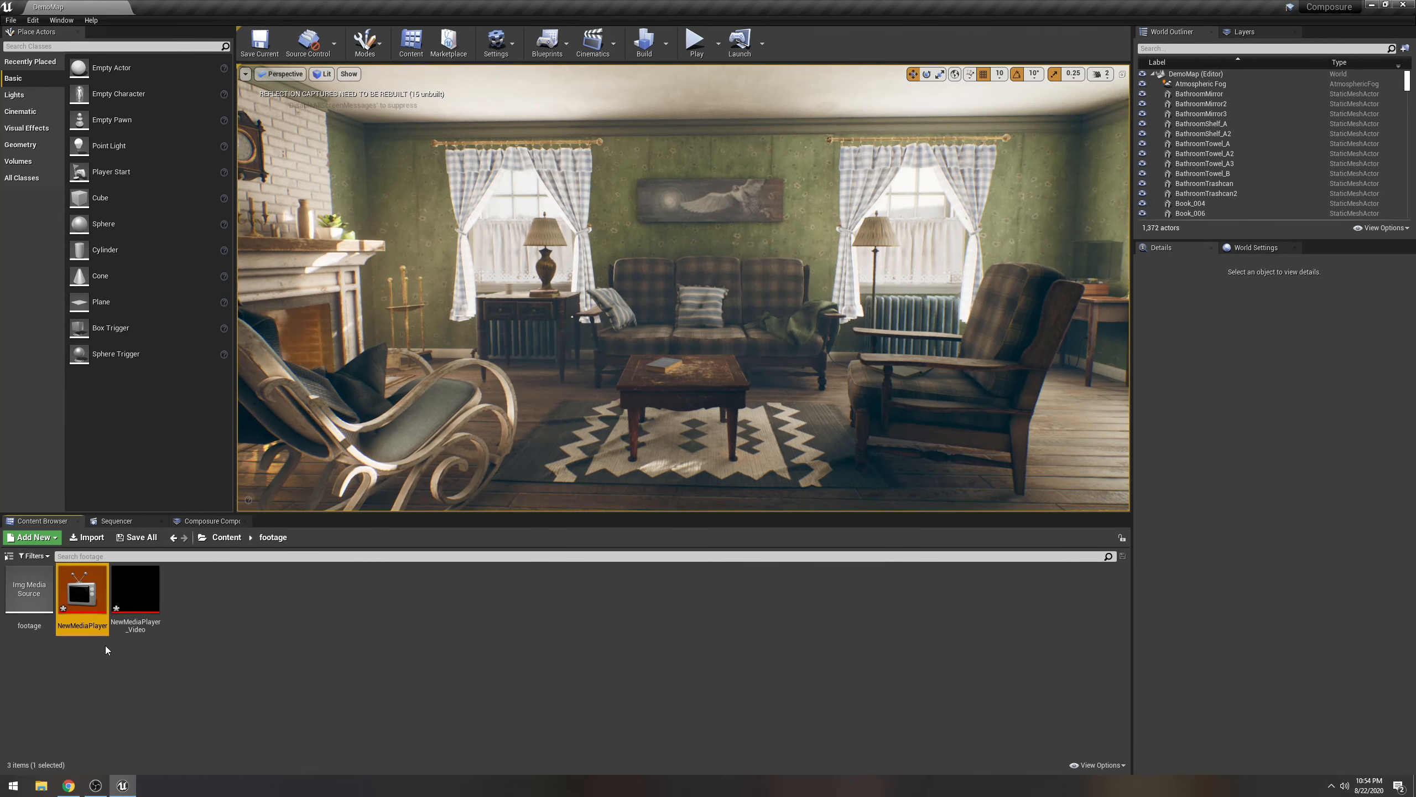
# Open the new media player, play the footage source in it and scrub through the clip.
pyautogui.doubleClick(83, 597)
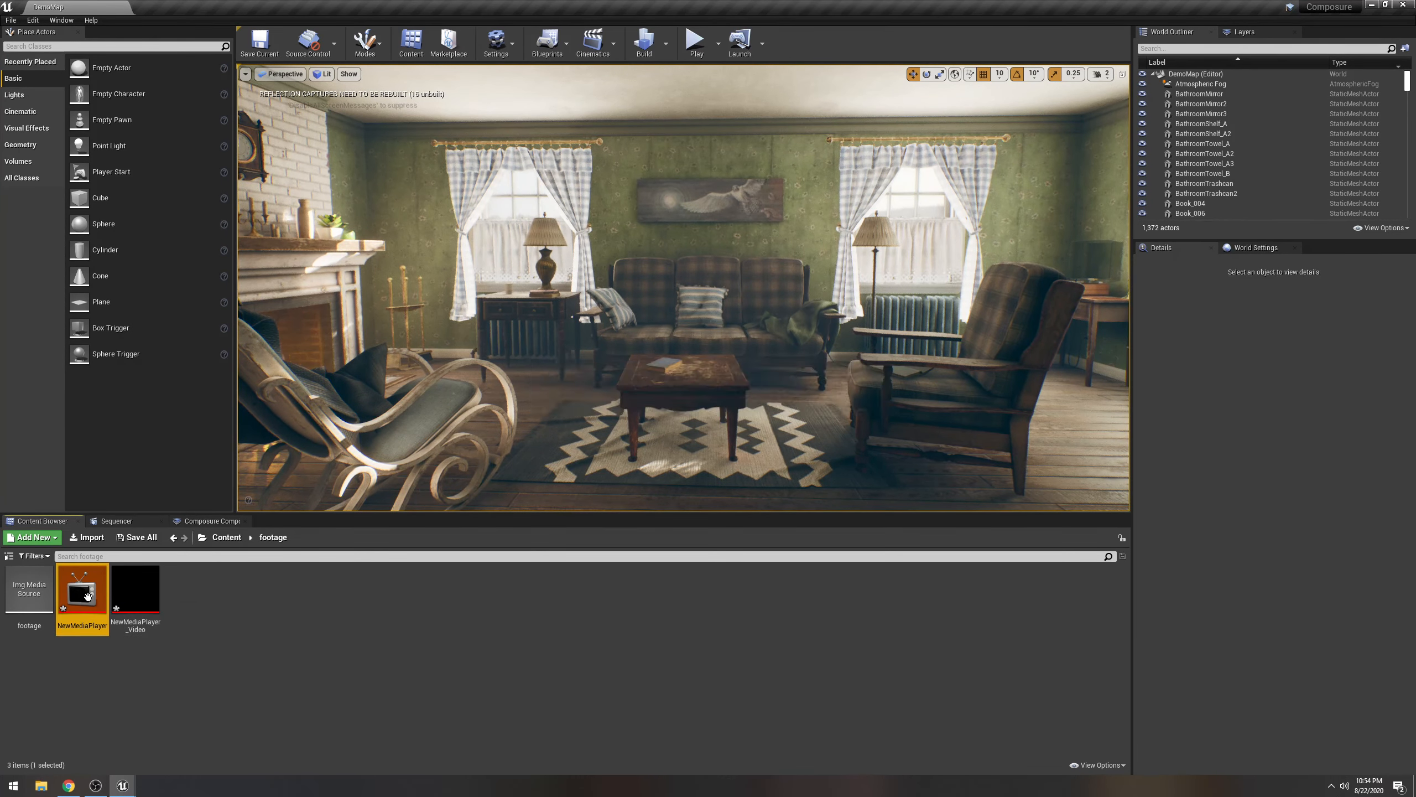
pyautogui.doubleClick(175, 491)
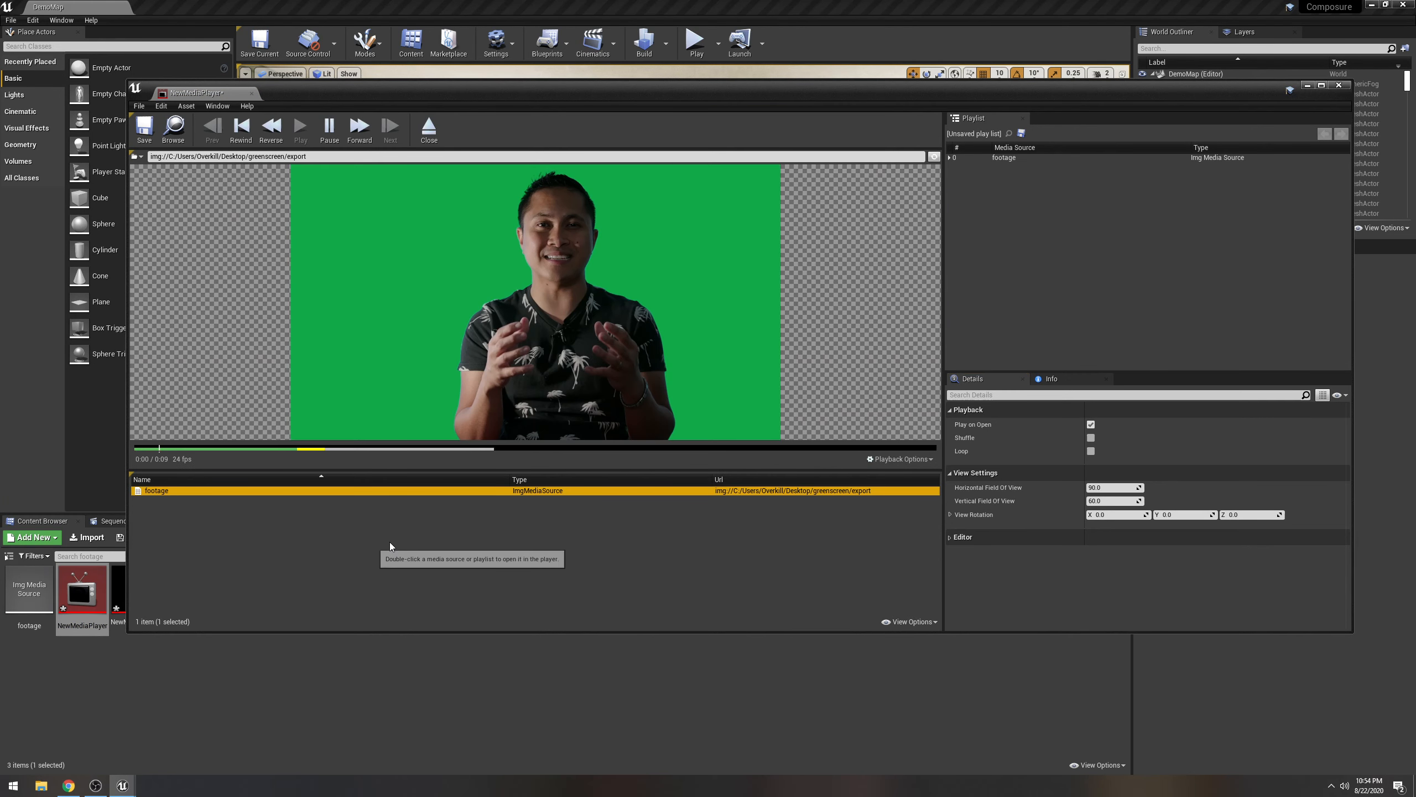
pyautogui.click(580, 449)
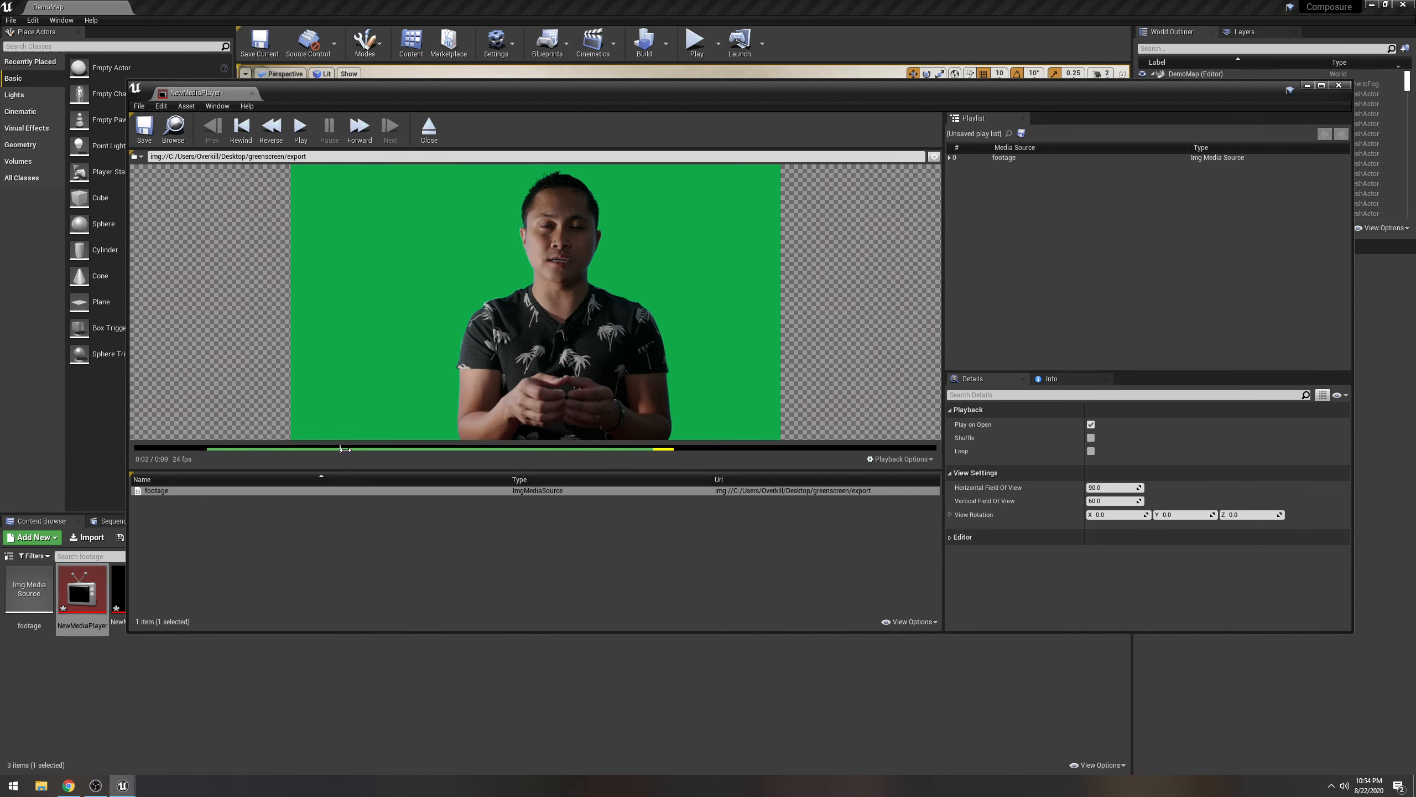
pyautogui.moveTo(598, 456); pyautogui.dragTo(177, 449)
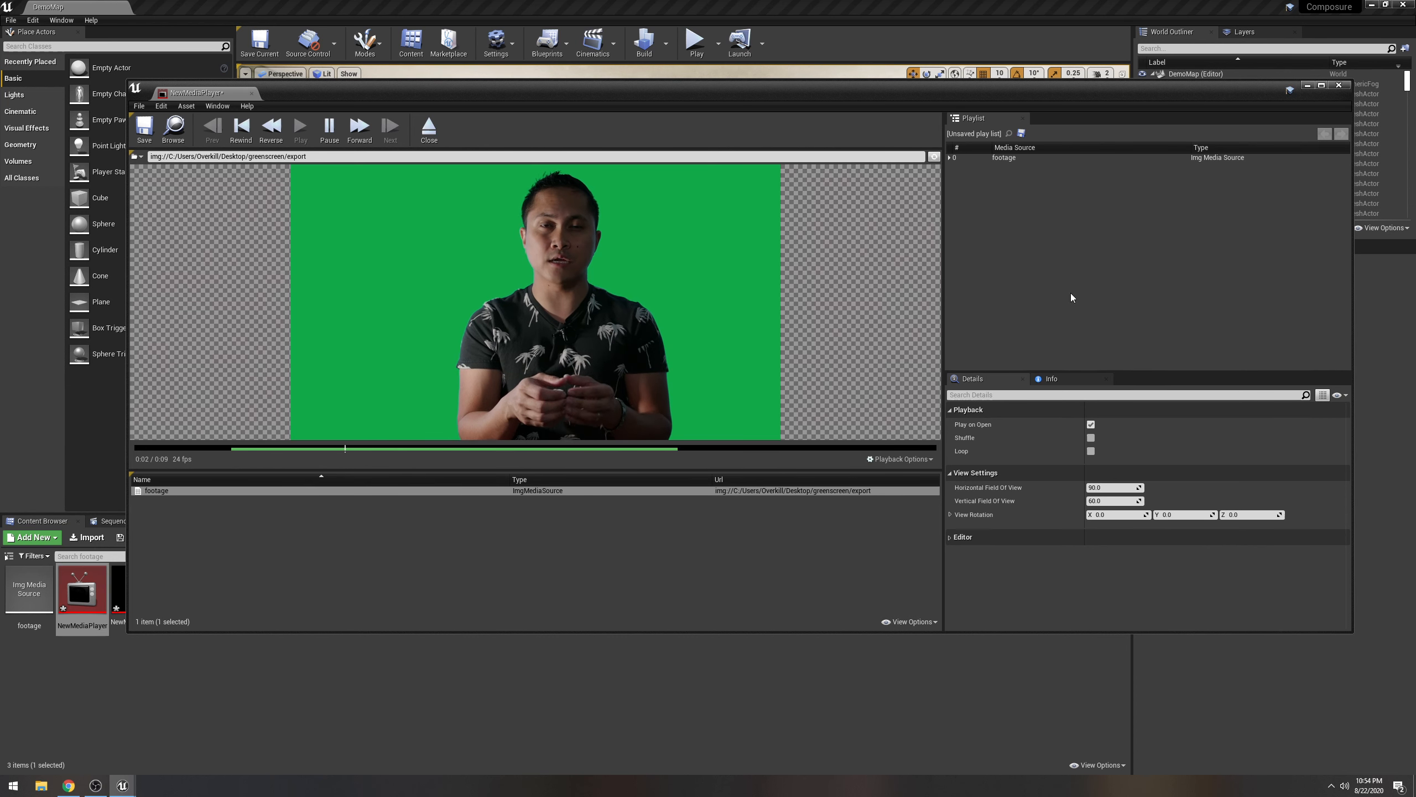
# Enable Loop for the media player, save it, replay the footage and minimize the player's editor.
pyautogui.doubleClick(1008, 157)
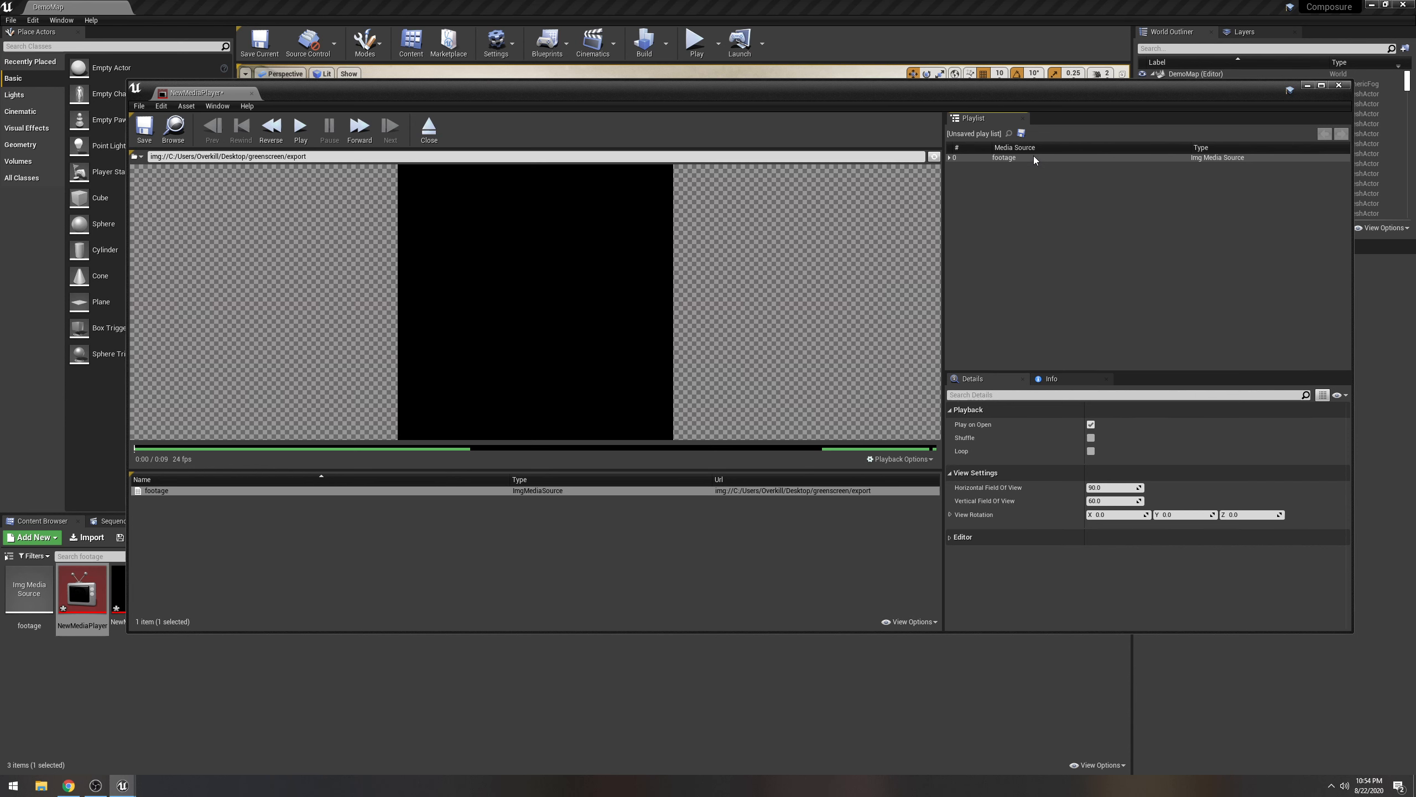
pyautogui.click(1090, 452)
pyautogui.click(146, 129)
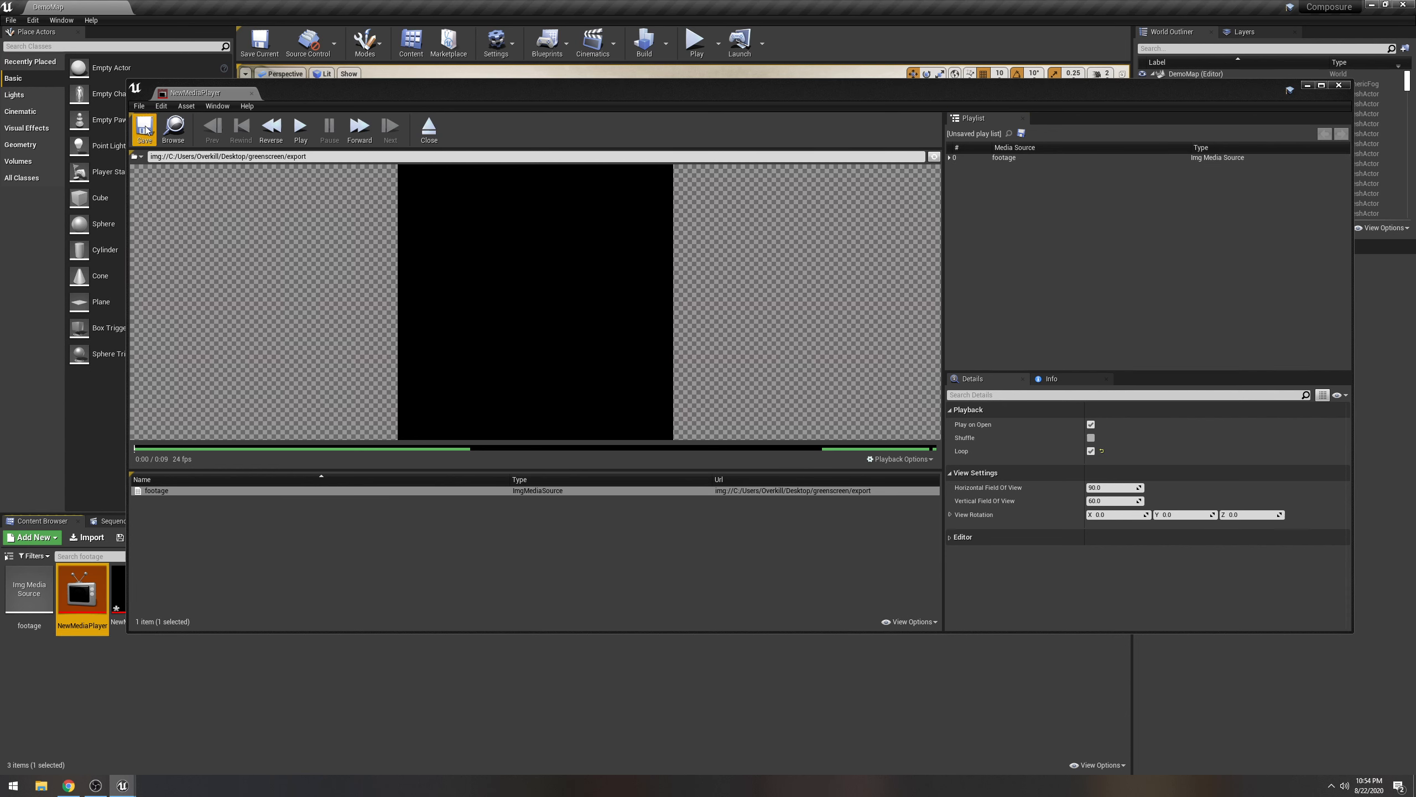
pyautogui.doubleClick(1076, 157)
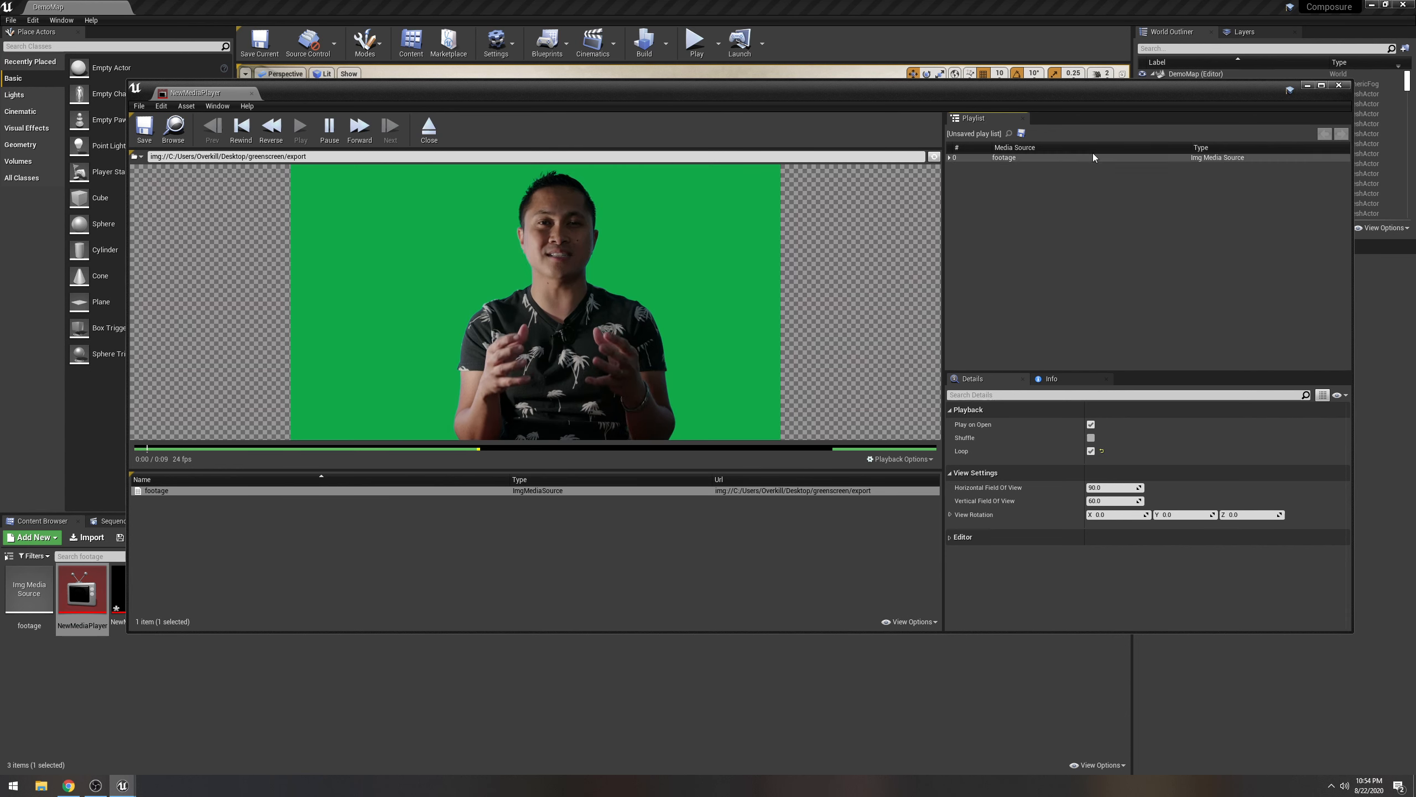
pyautogui.click(1308, 86)
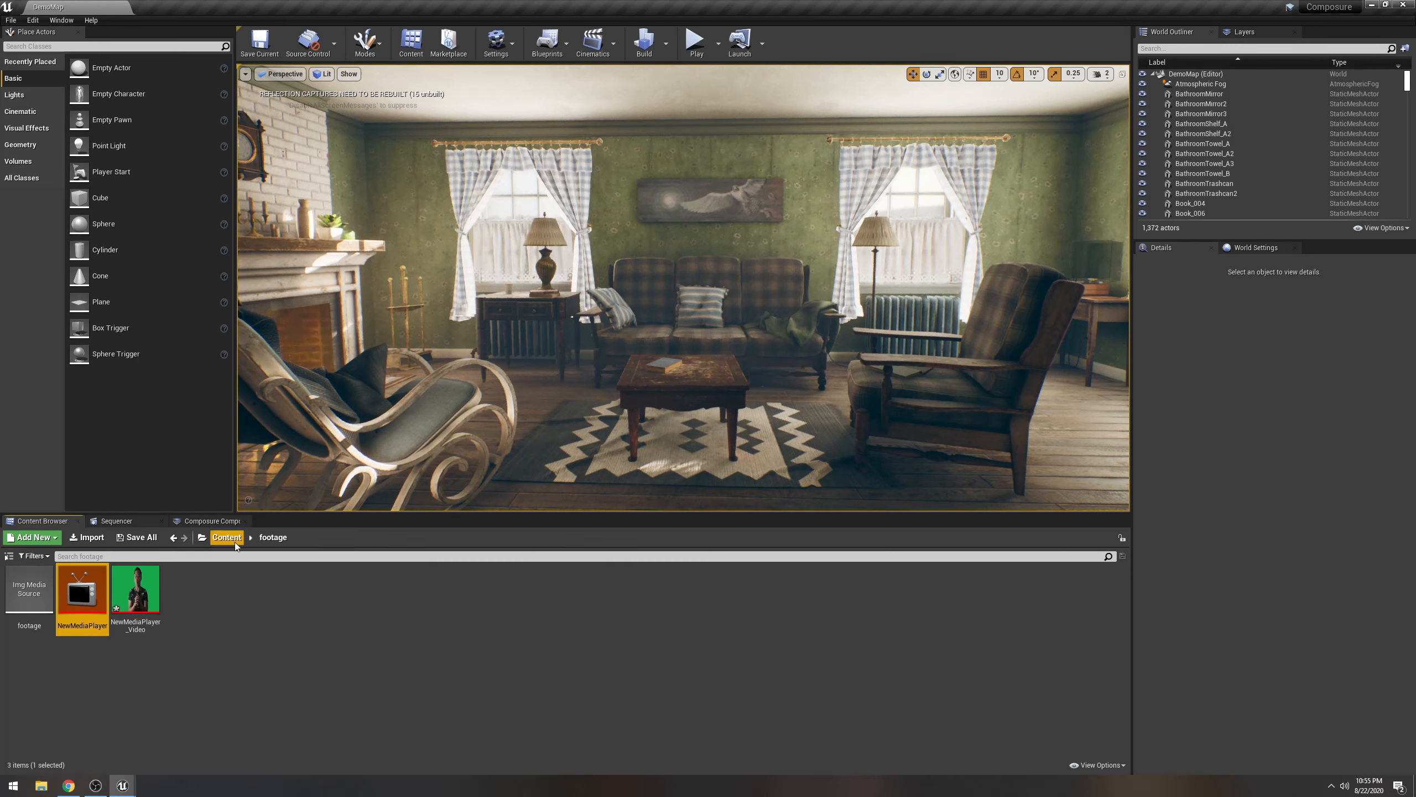
# Create an Empty Comp Shot in Composure, keeping the default name.
pyautogui.click(208, 521)
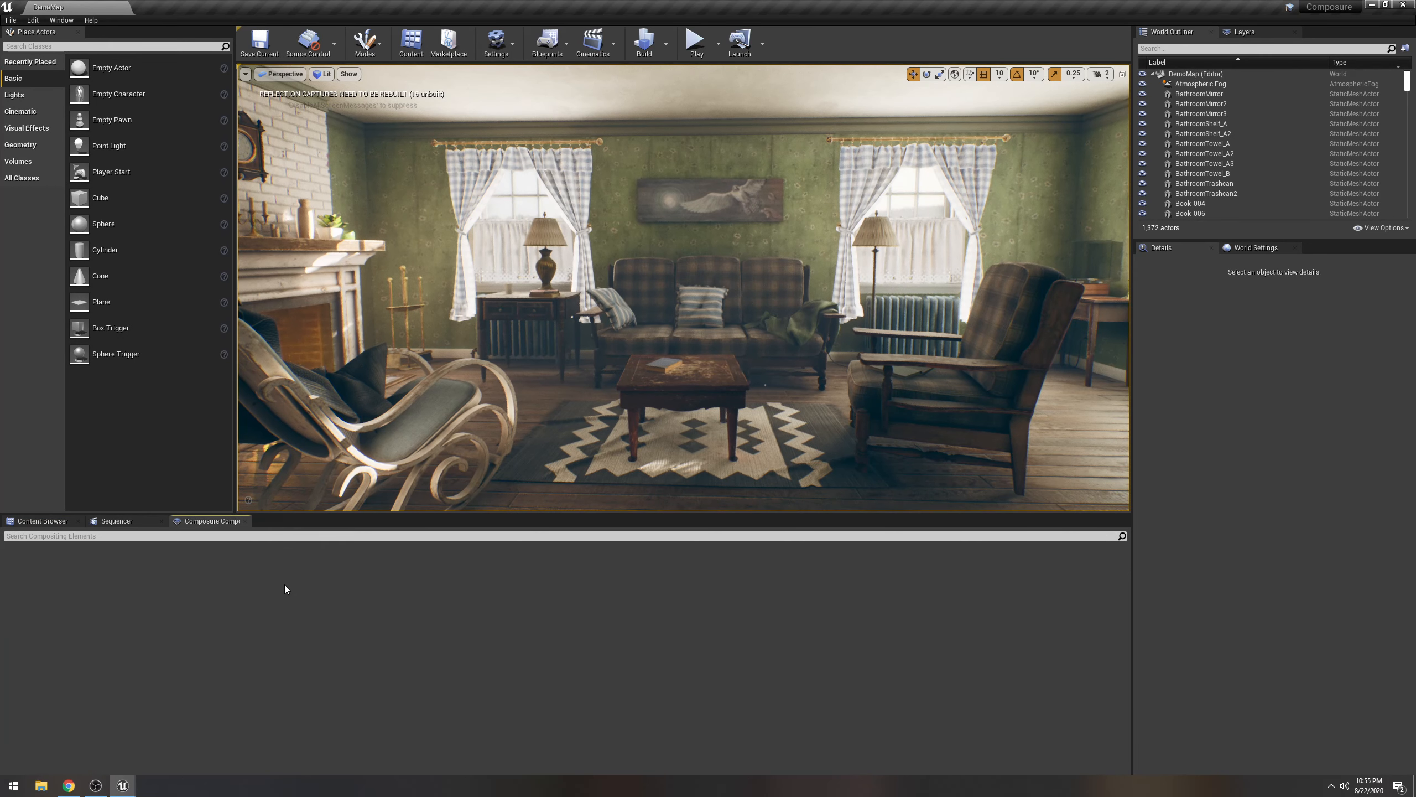
pyautogui.rightClick(136, 565)
pyautogui.click(192, 583)
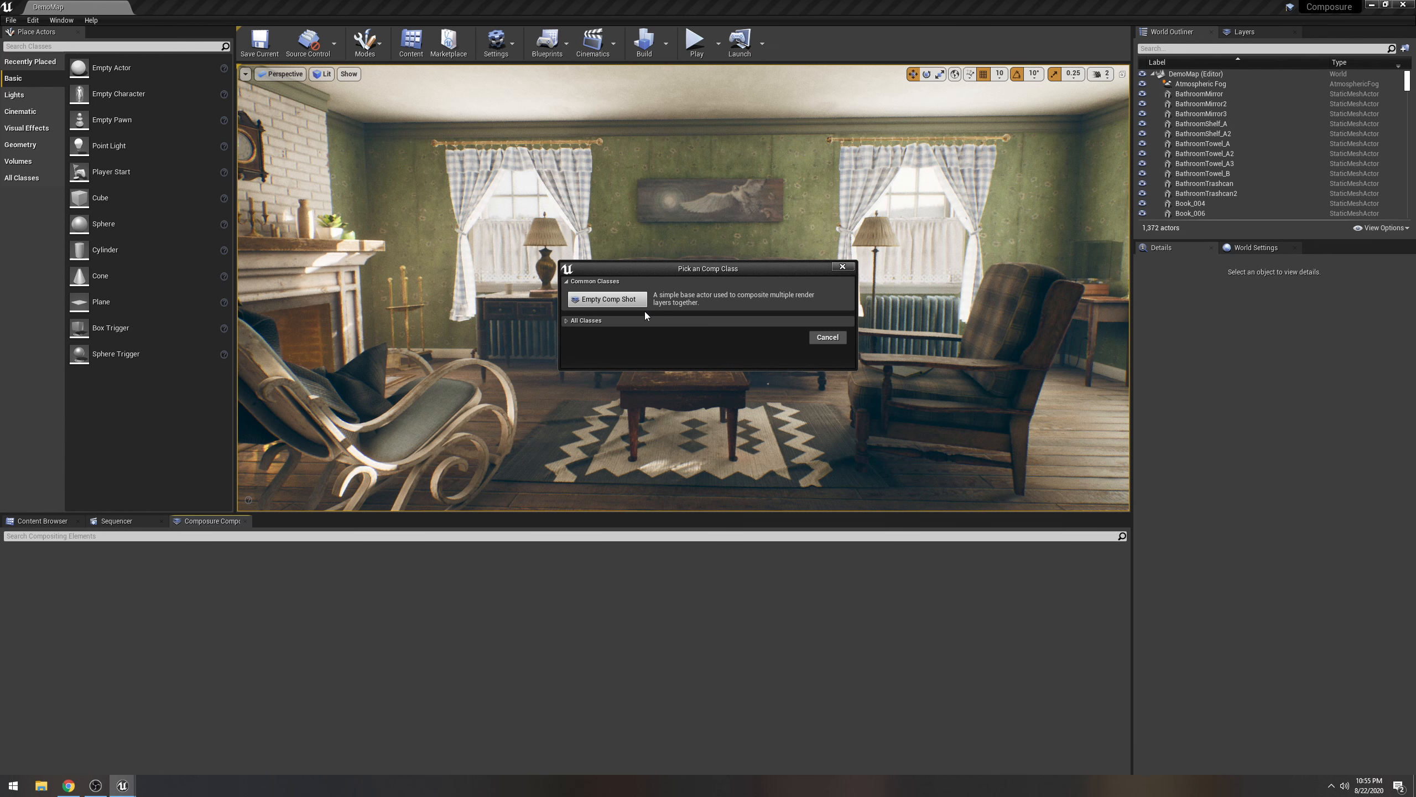
pyautogui.click(623, 306)
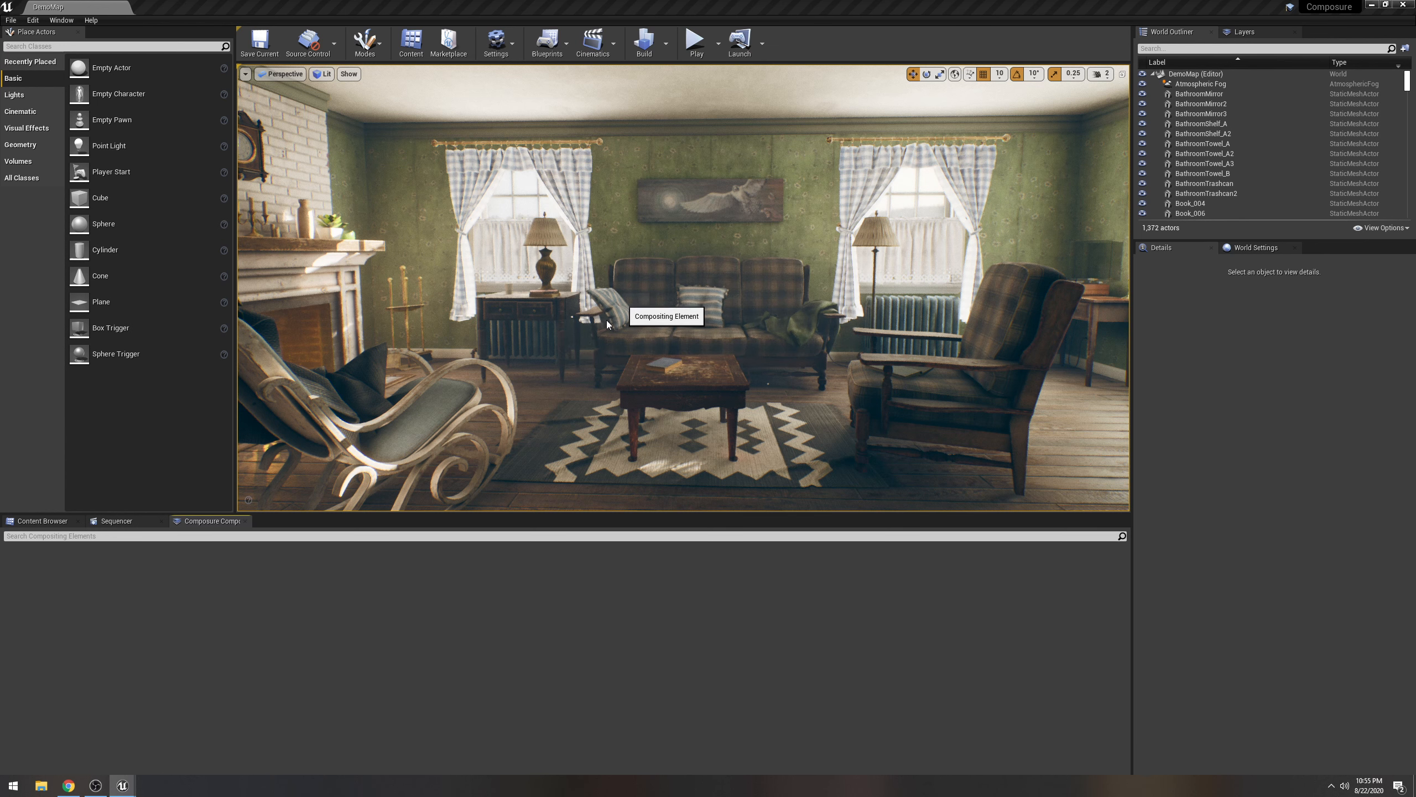
pyautogui.click(80, 576)
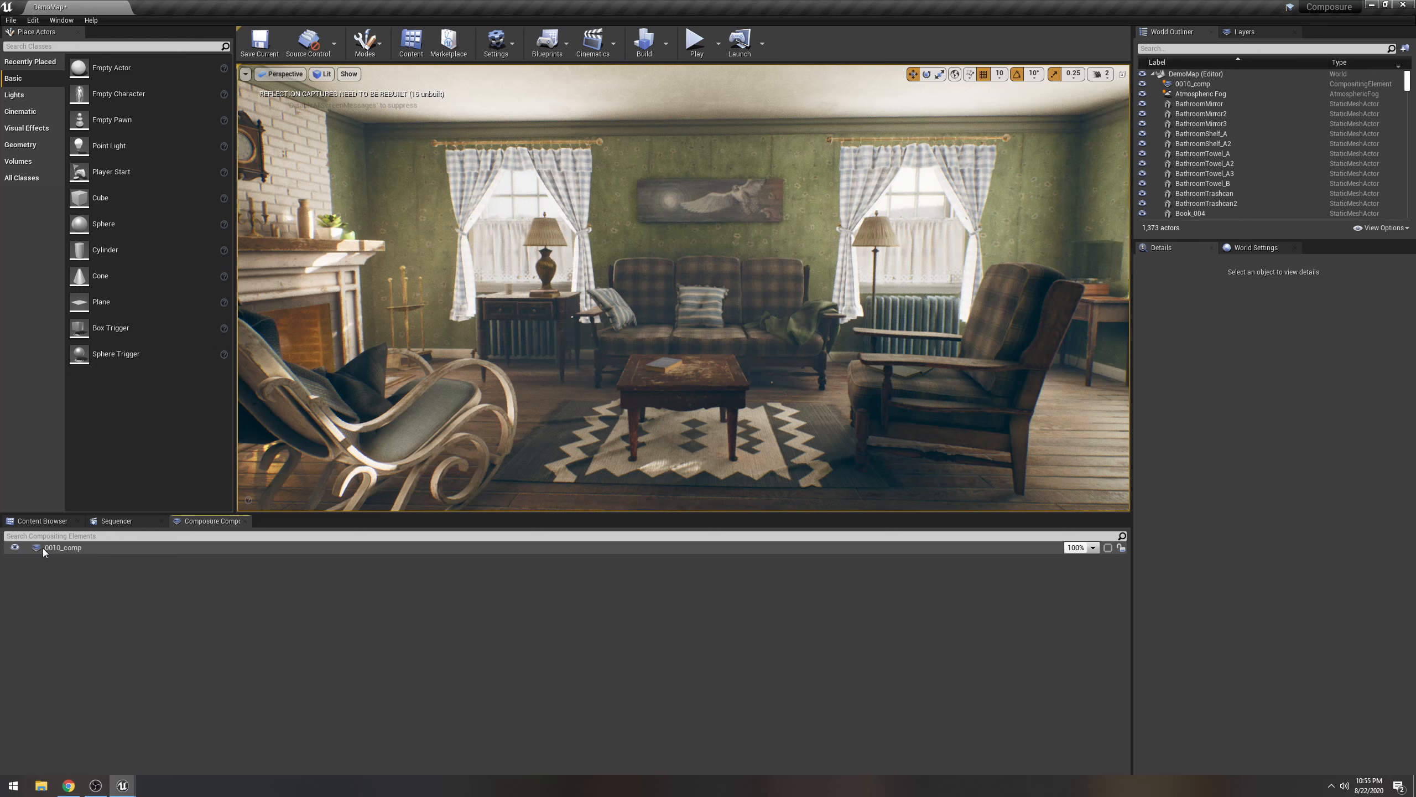
# Add a Media Plate layer element to the 0010_comp shot.
pyautogui.click(70, 552)
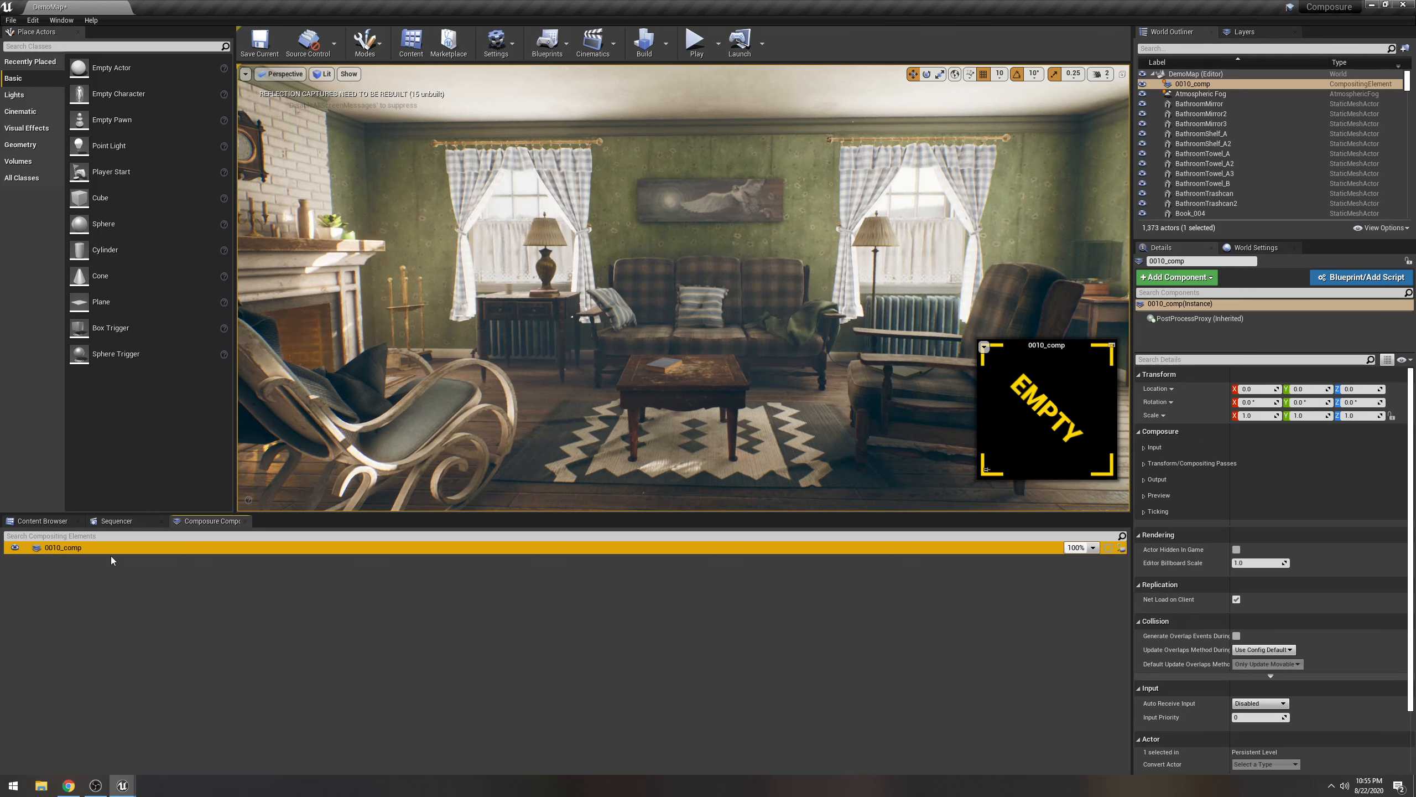
pyautogui.rightClick(72, 552)
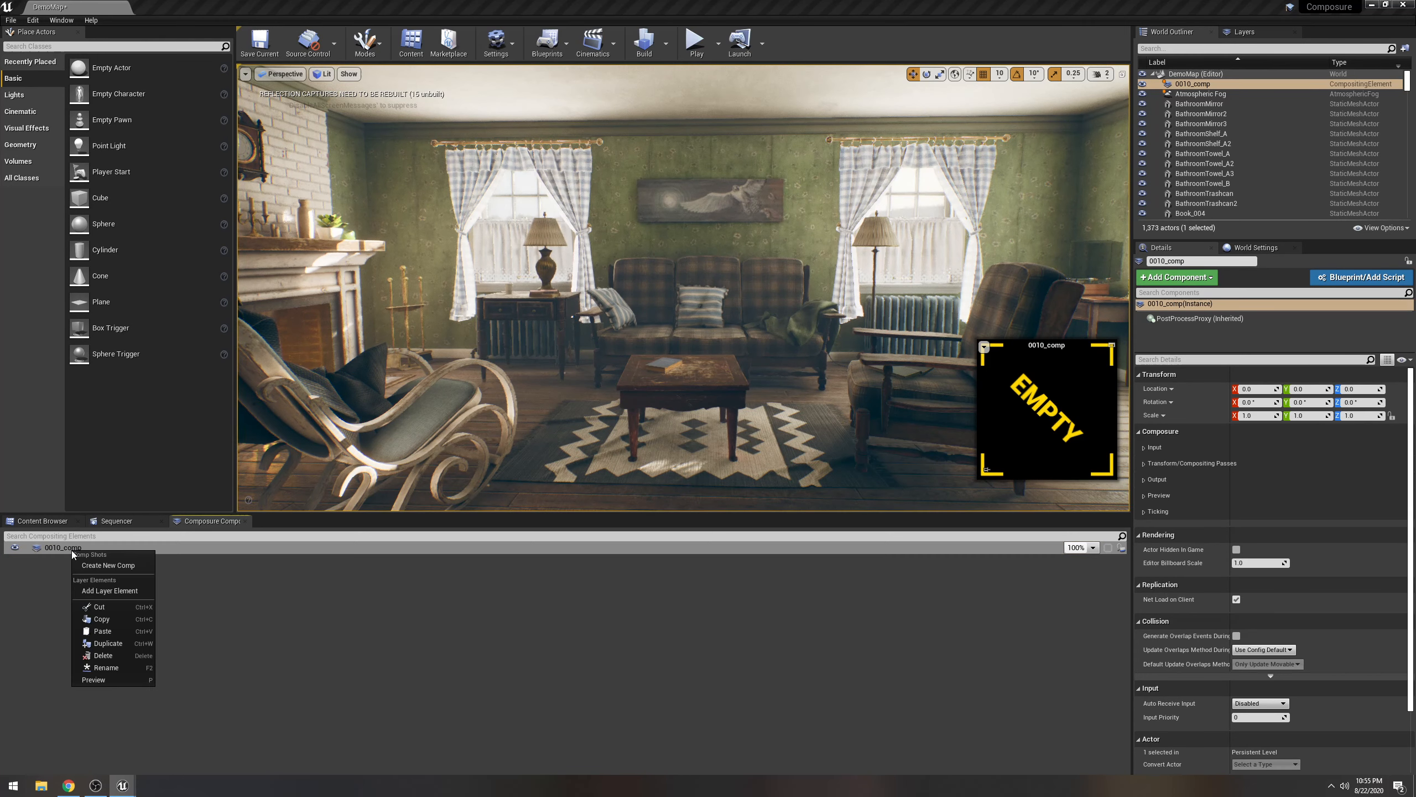
pyautogui.click(129, 592)
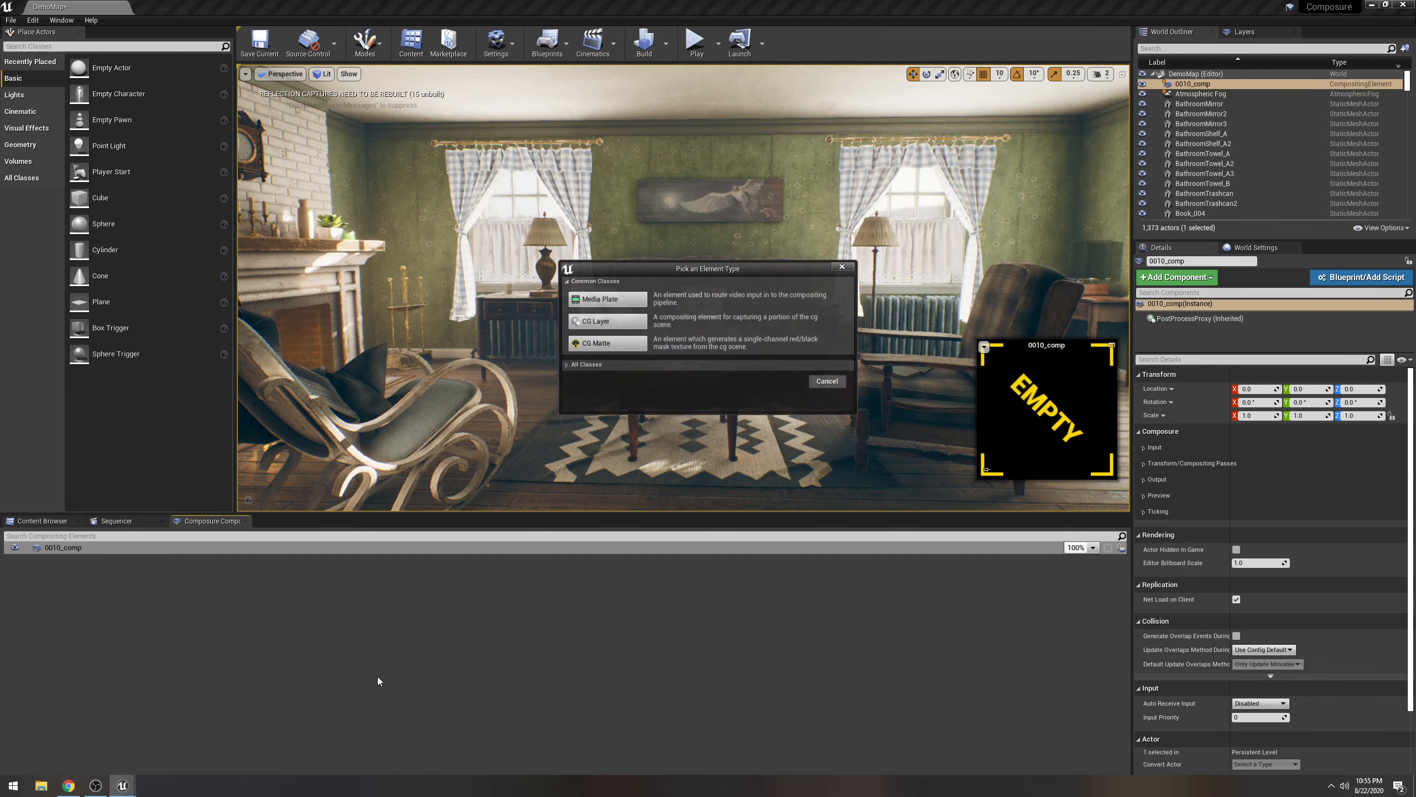
pyautogui.click(622, 304)
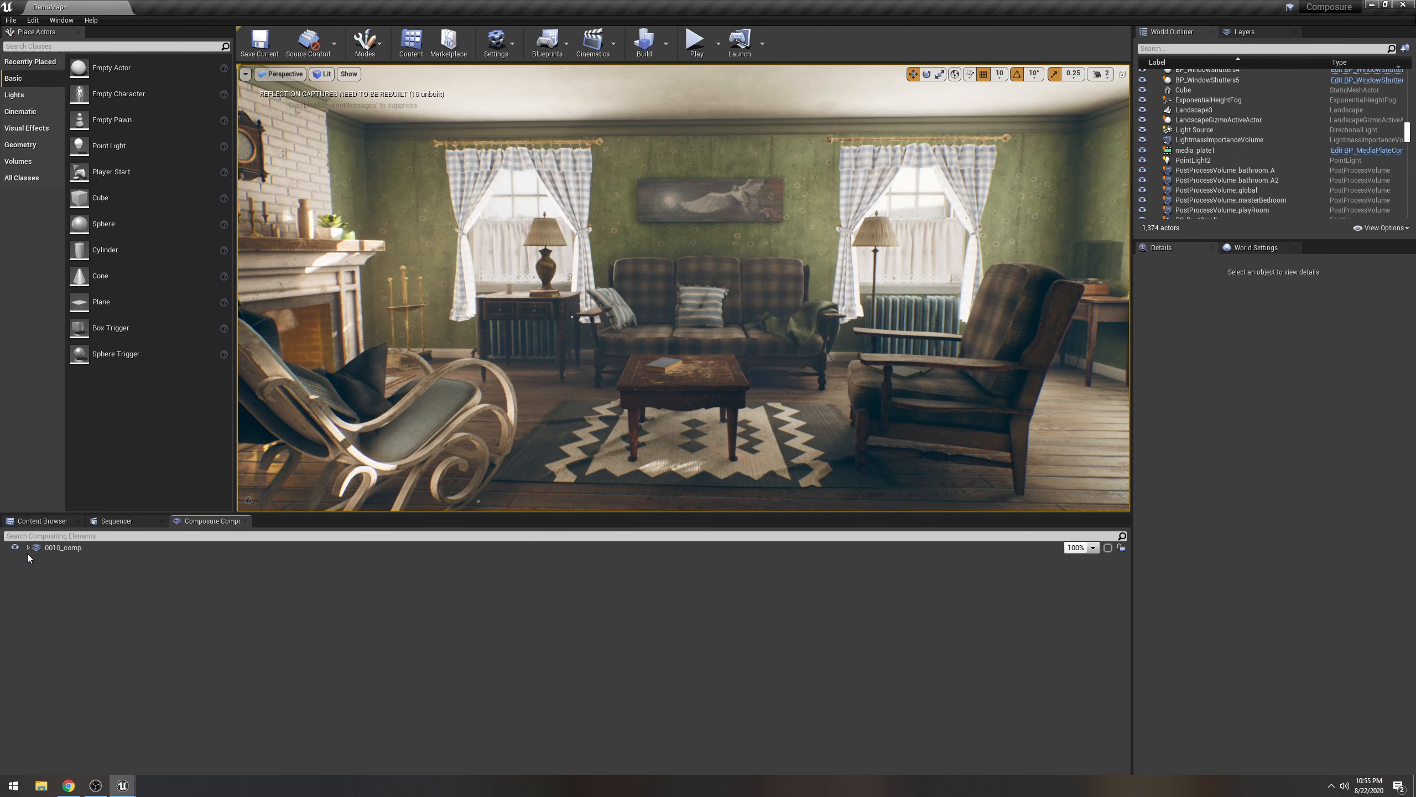
# Assign the NewMediaPlayer_Video media texture as the Media Source of the media_plate1 element's MediaSource input.
pyautogui.click(85, 561)
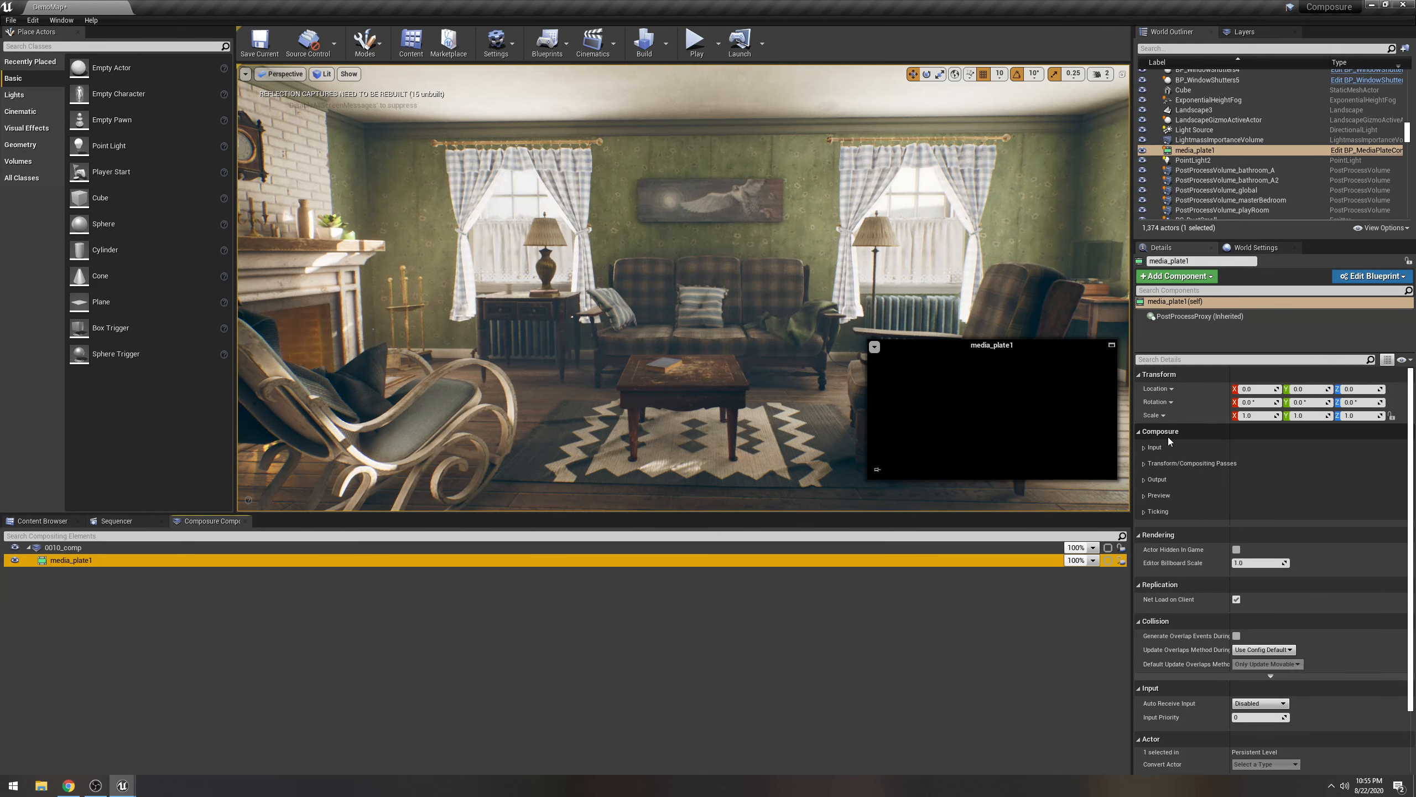
pyautogui.click(1145, 447)
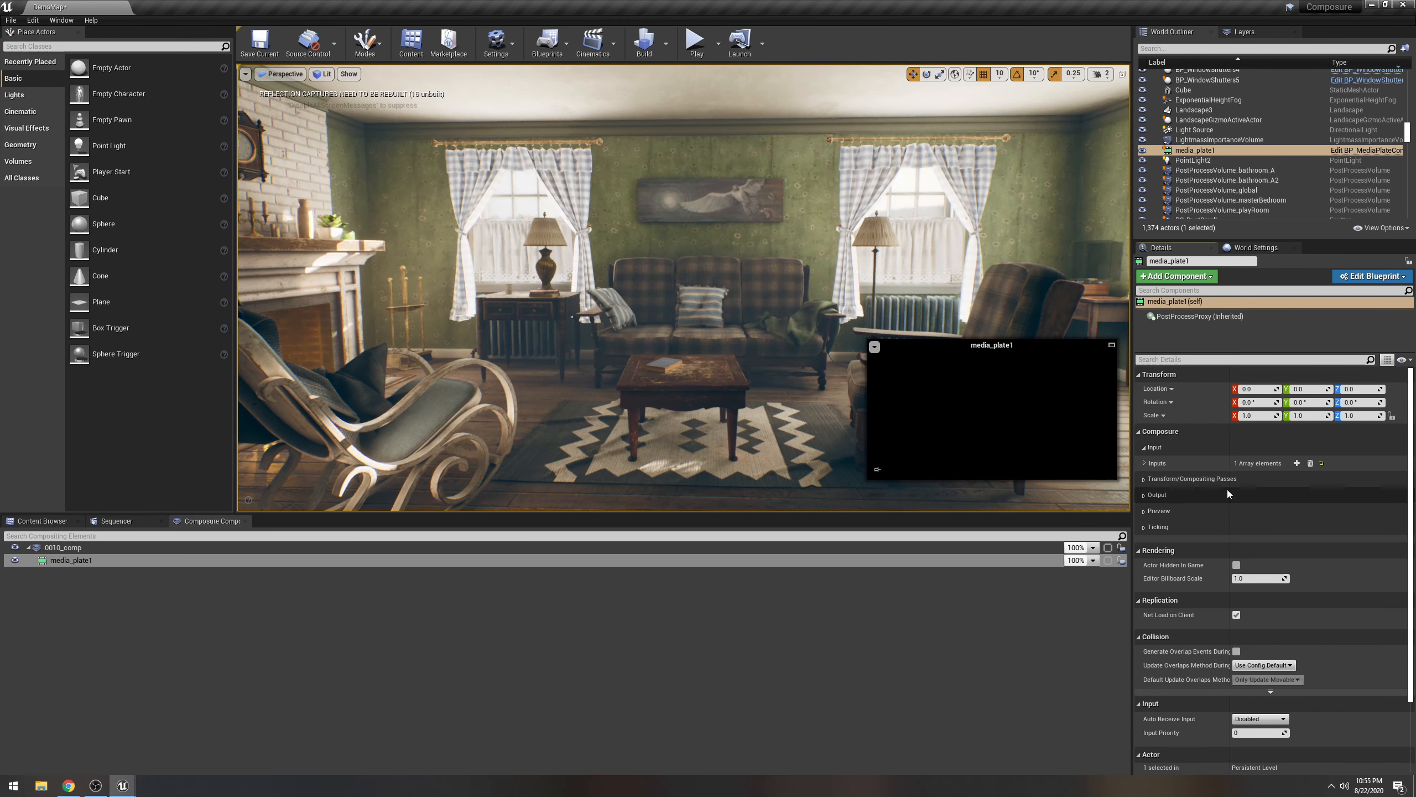
pyautogui.click(1144, 463)
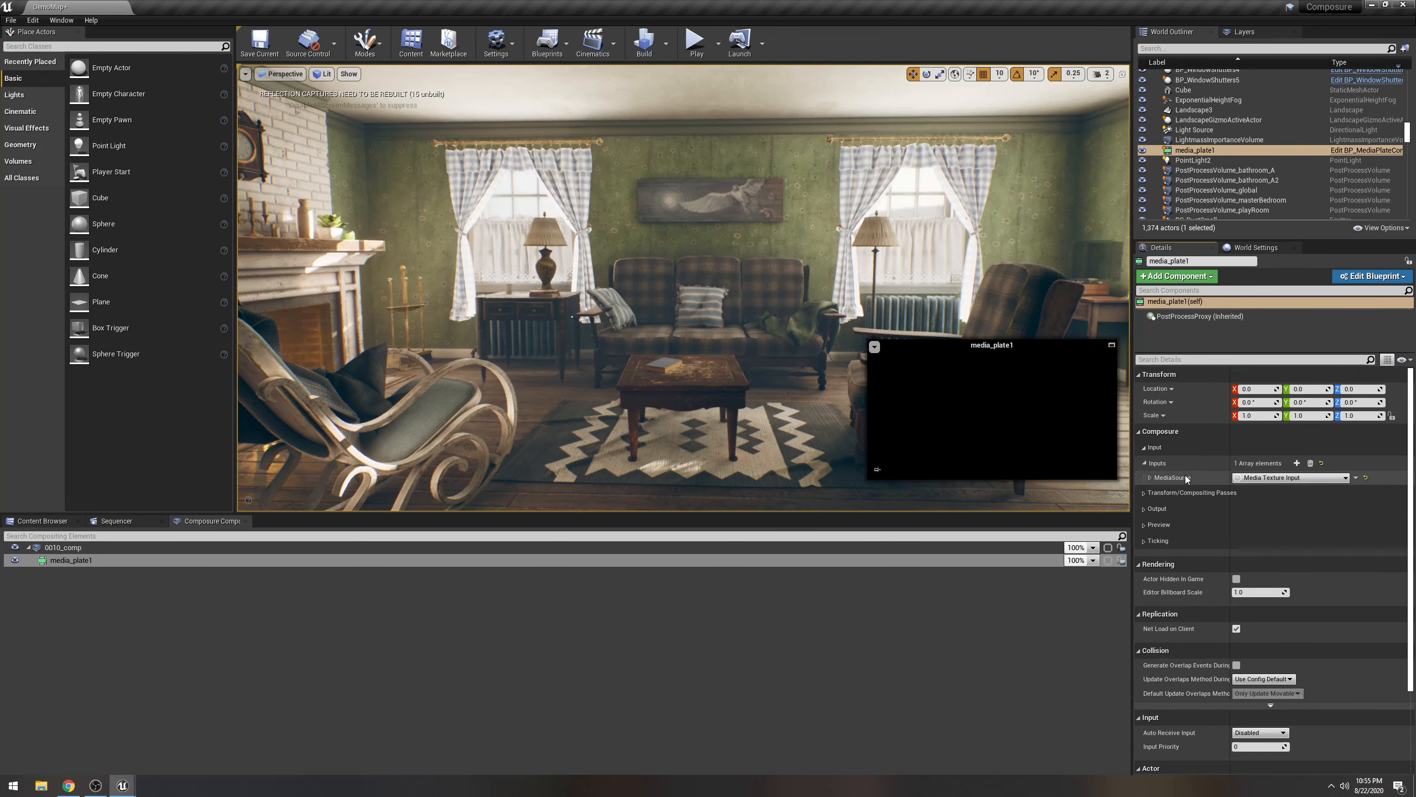
pyautogui.click(1150, 478)
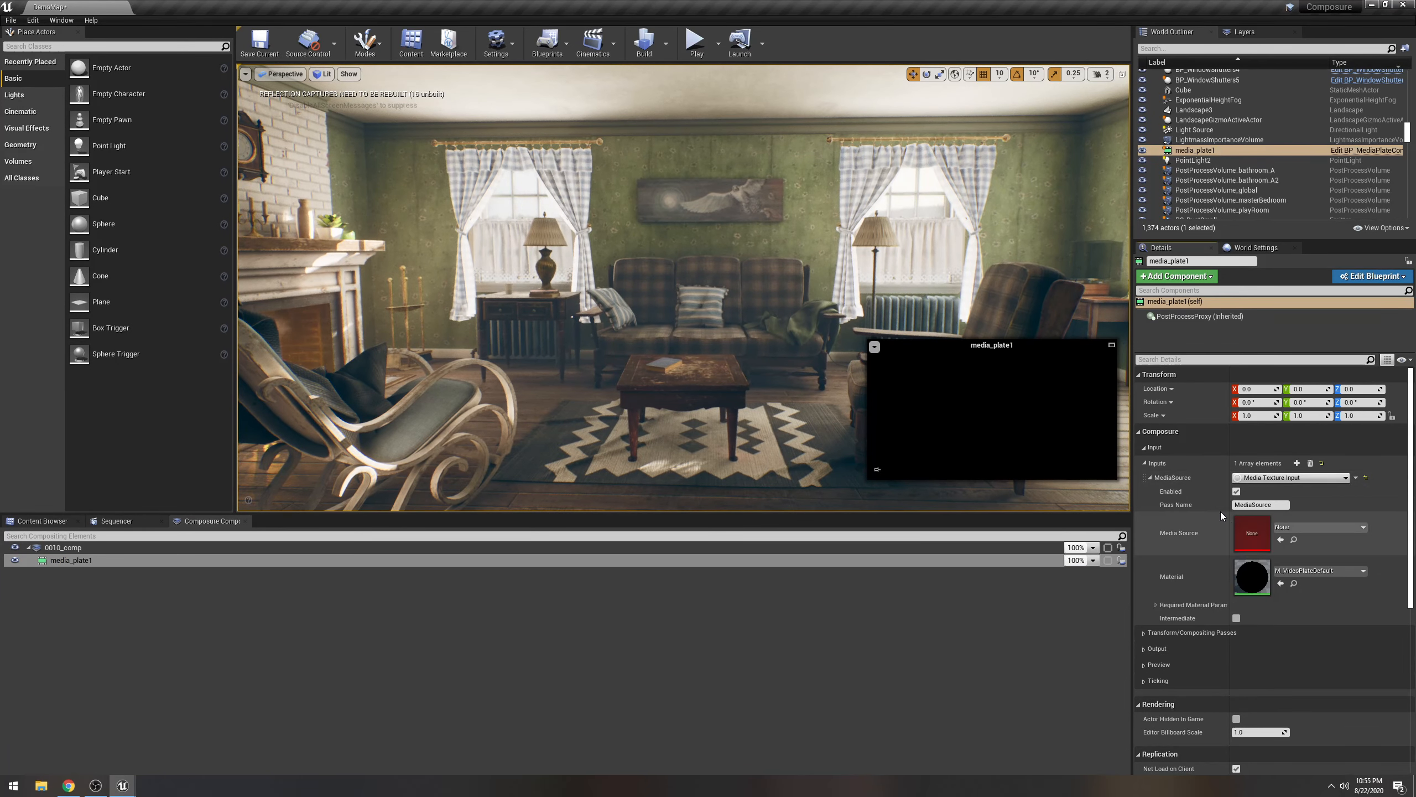
pyautogui.click(1301, 527)
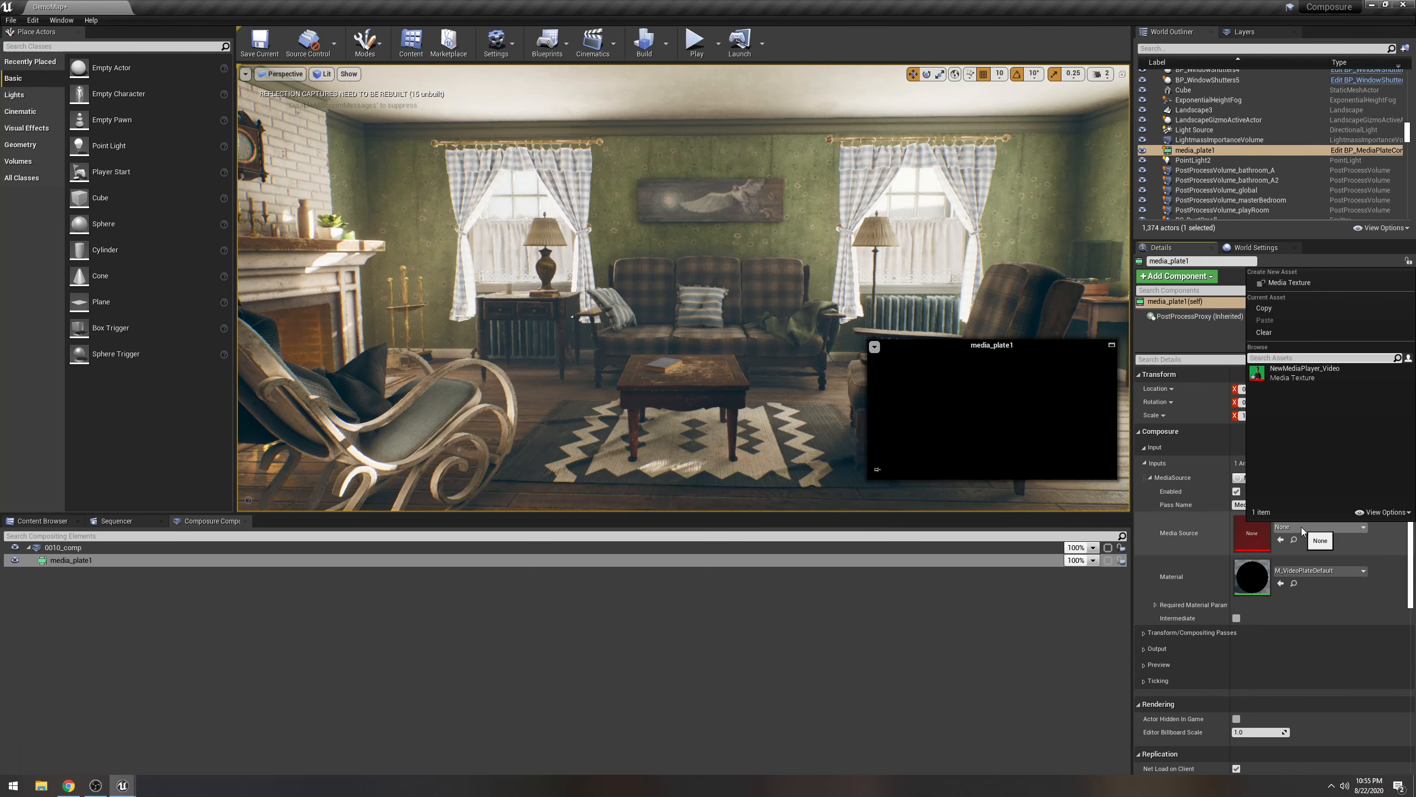
pyautogui.click(1308, 379)
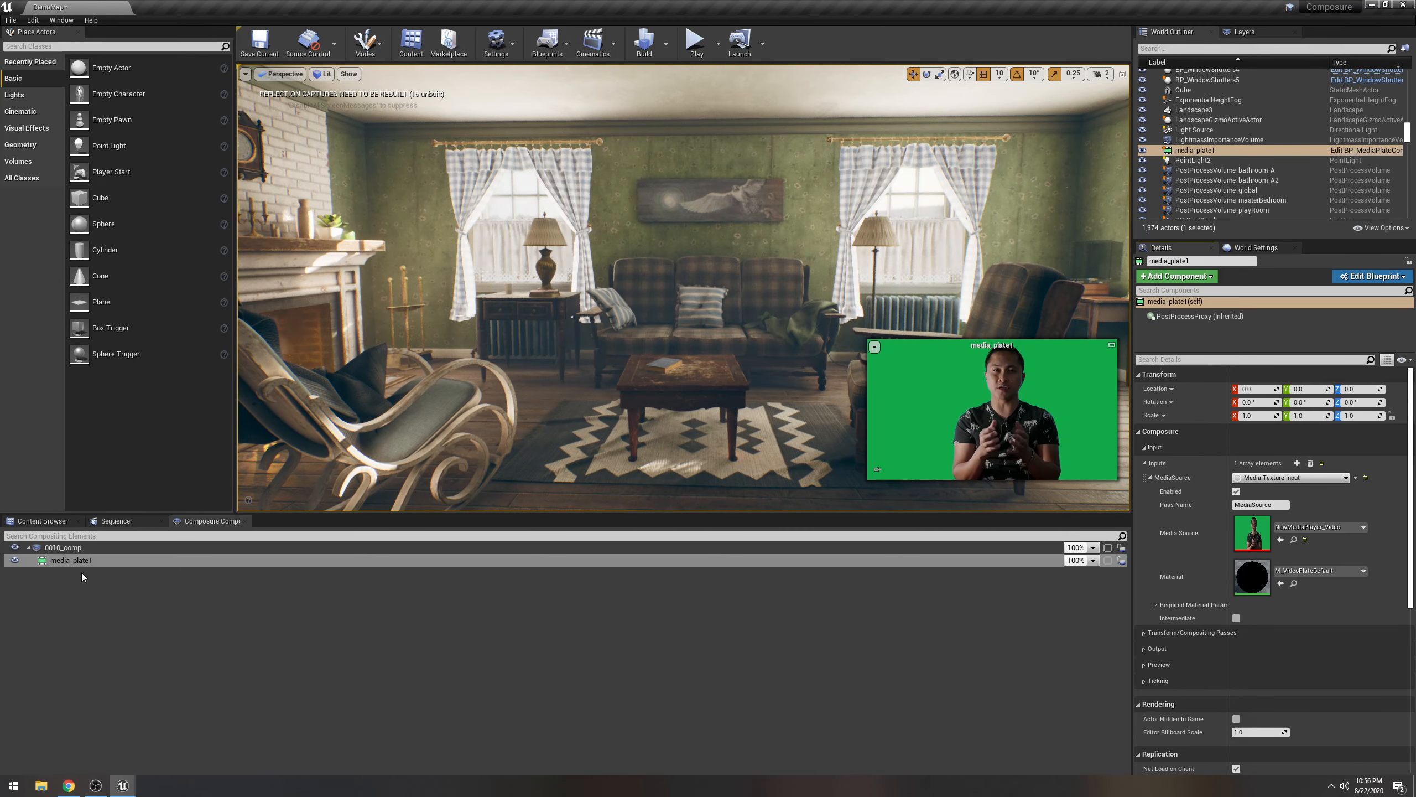
# Add a CG Layer element to the 0010_comp shot, keeping the default name.
pyautogui.rightClick(76, 551)
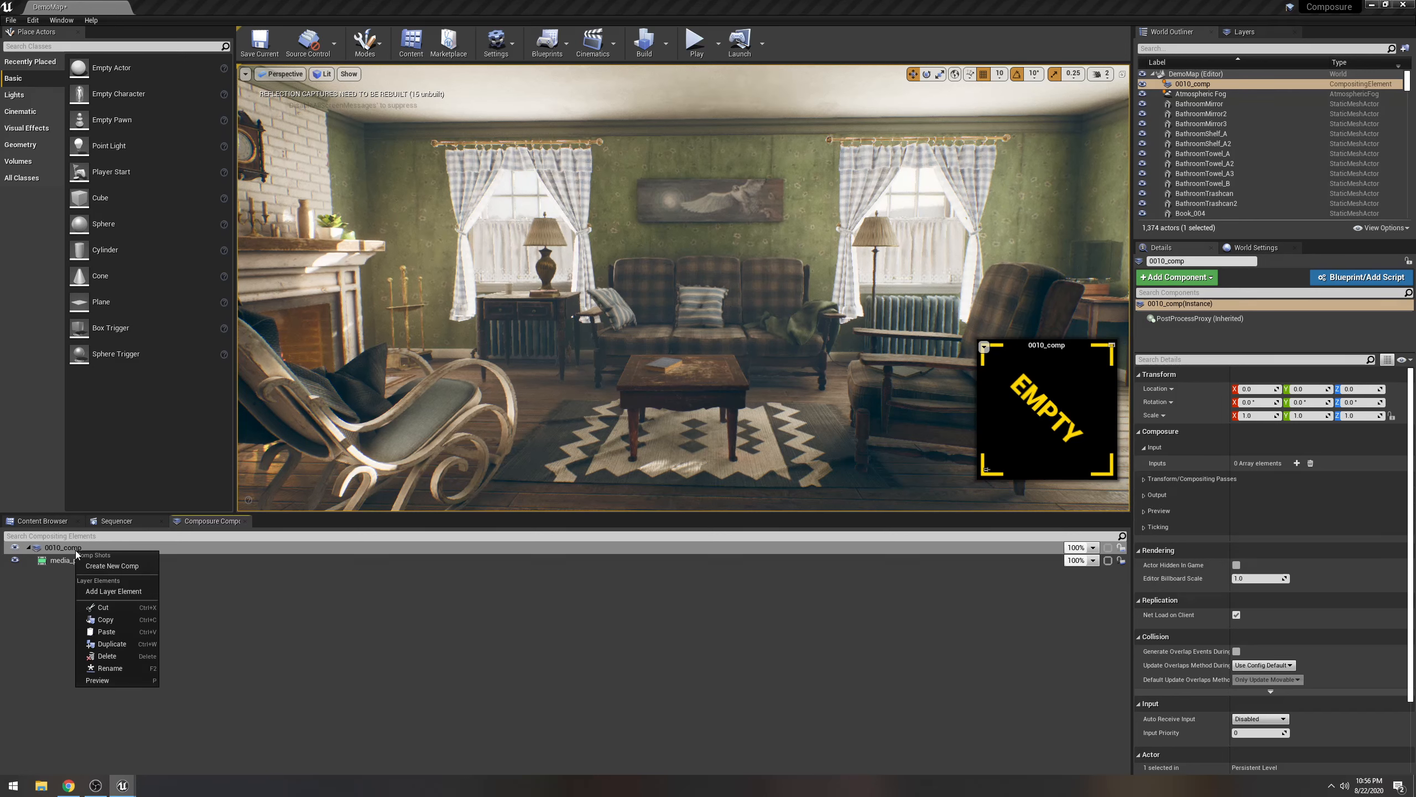
pyautogui.click(123, 592)
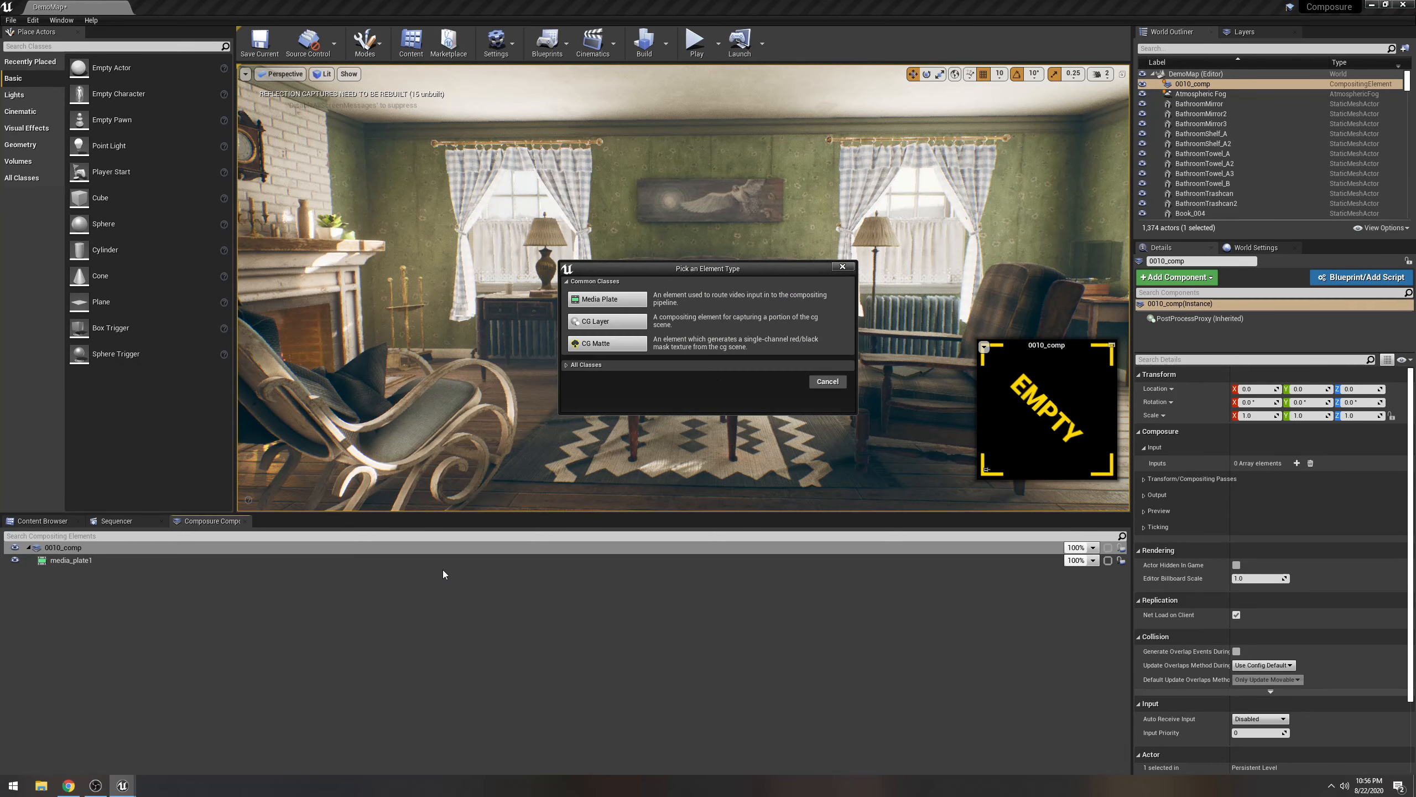
pyautogui.click(627, 326)
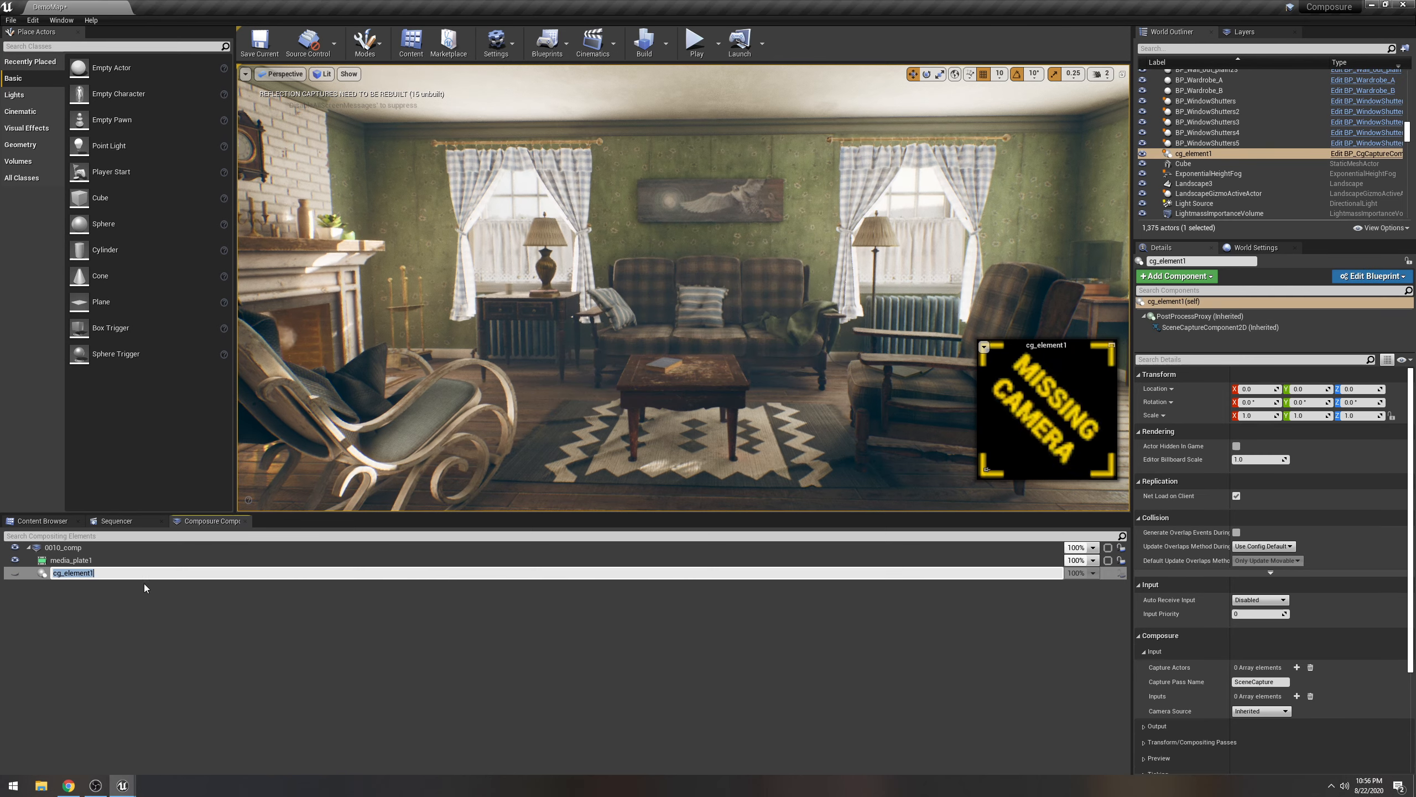
pyautogui.click(80, 586)
pyautogui.click(77, 575)
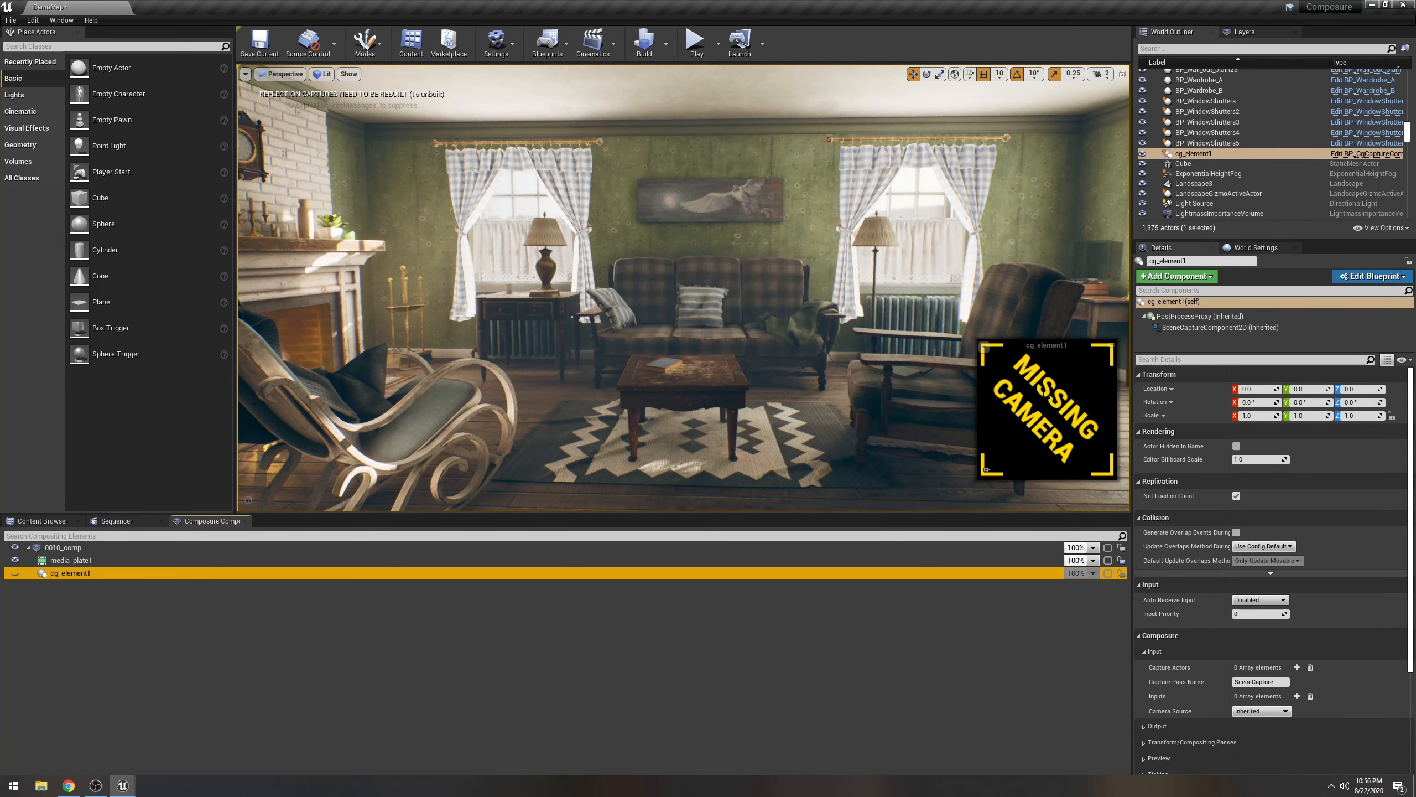
# Find the Cine Camera Actor among the placeable actors and place one in the living room in front of the sofa.
pyautogui.click(48, 47)
pyautogui.write('camee')
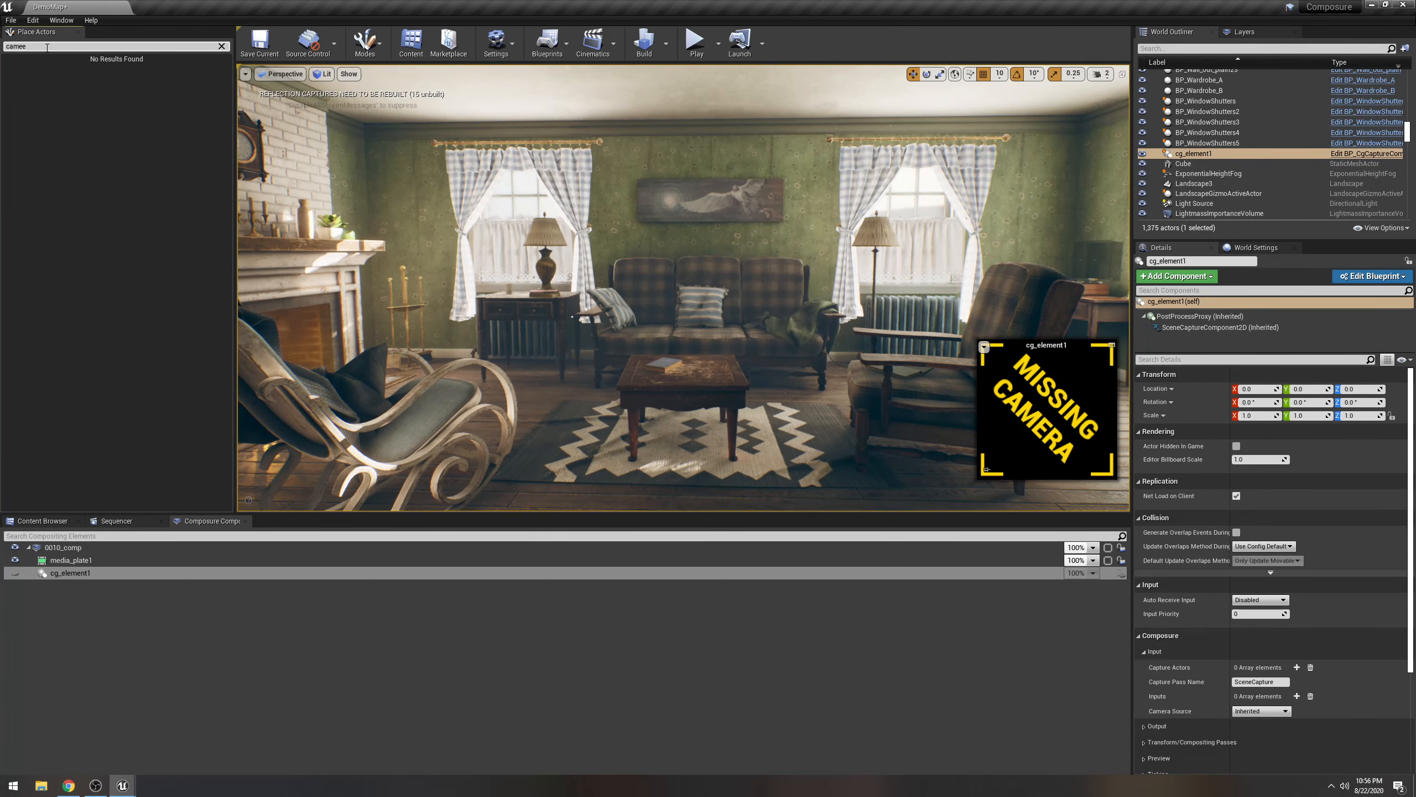
pyautogui.press('BackSpace')
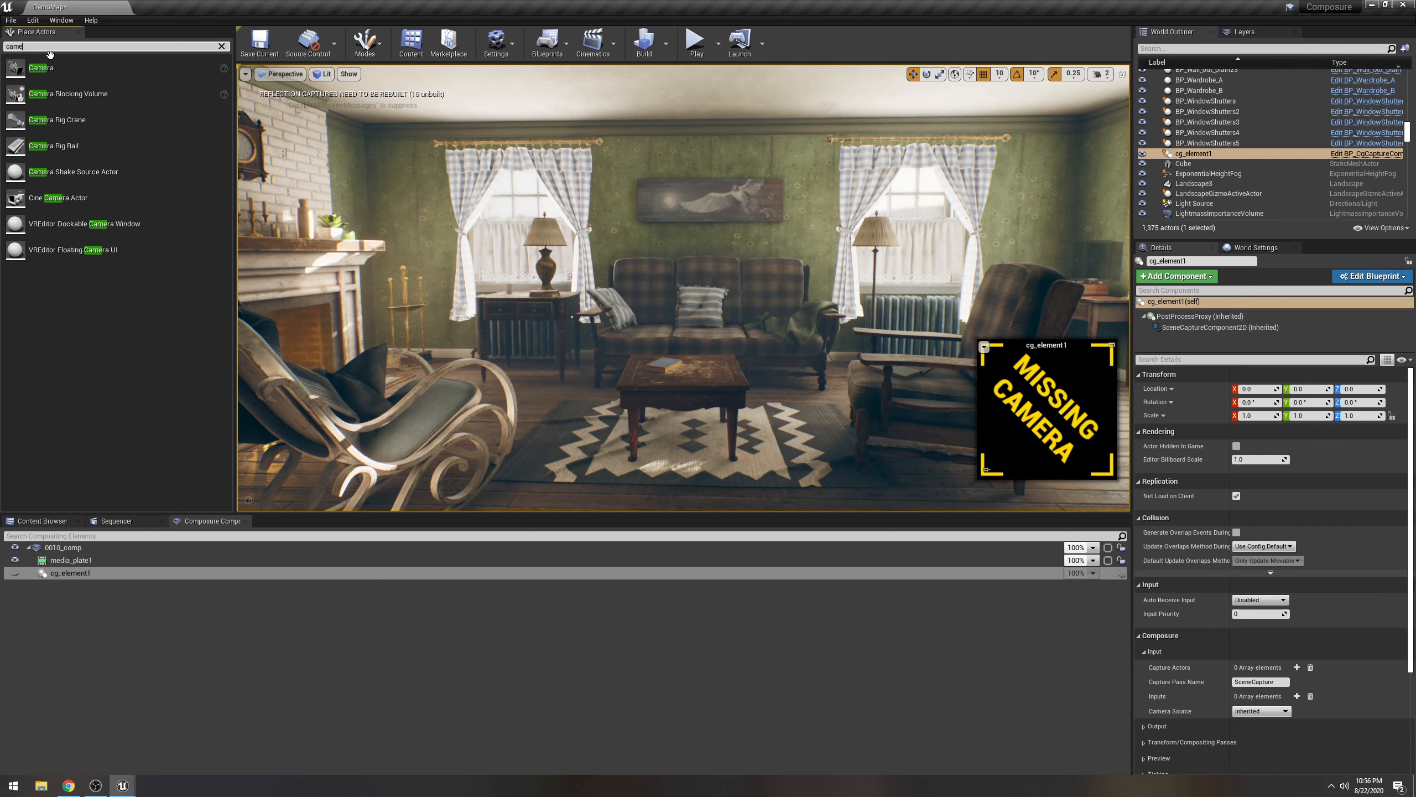
pyautogui.moveTo(58, 197); pyautogui.dragTo(685, 327)
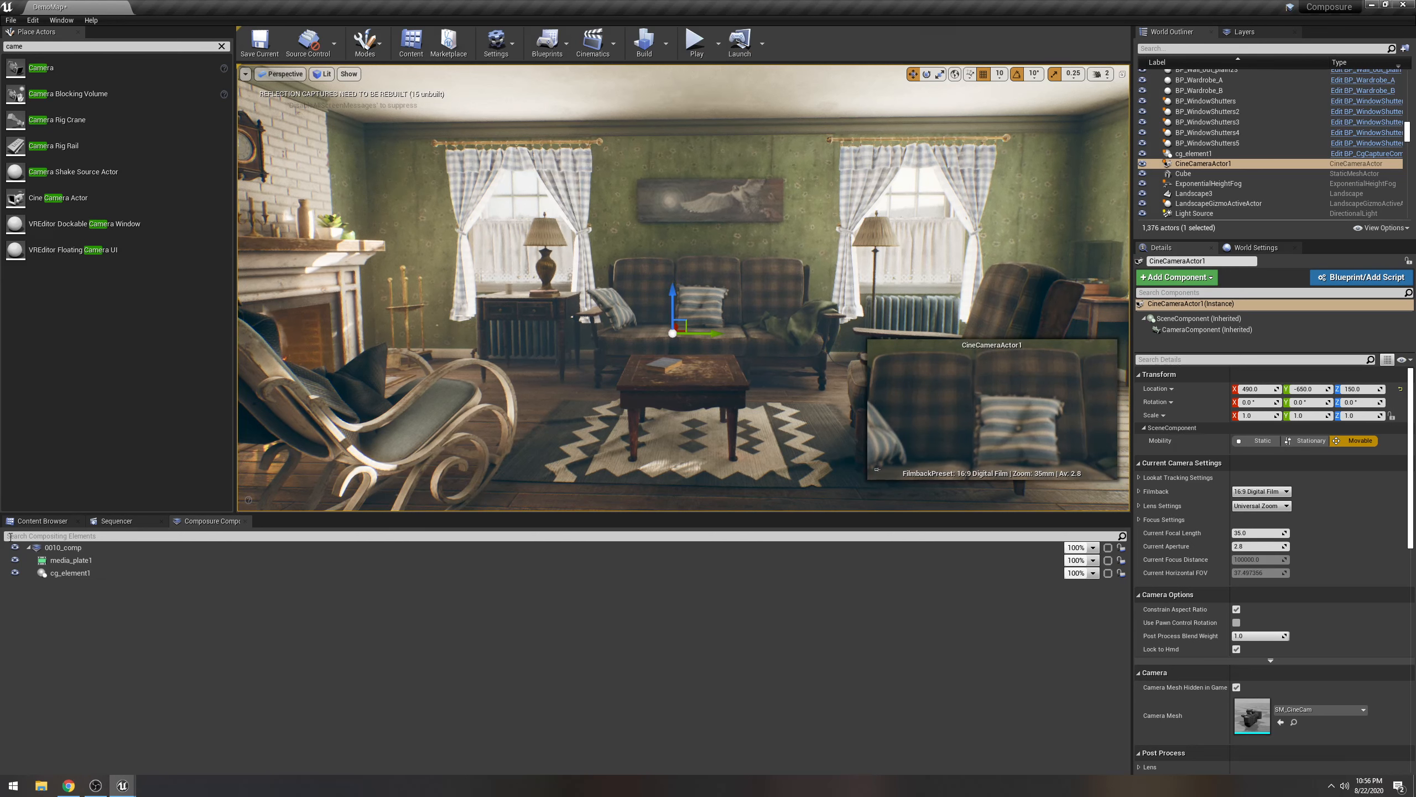
# Set the cine camera's focal length to 25 mm and move it to about X 391, Y -637.
pyautogui.click(1254, 534)
pyautogui.write('25')
pyautogui.press('Return')
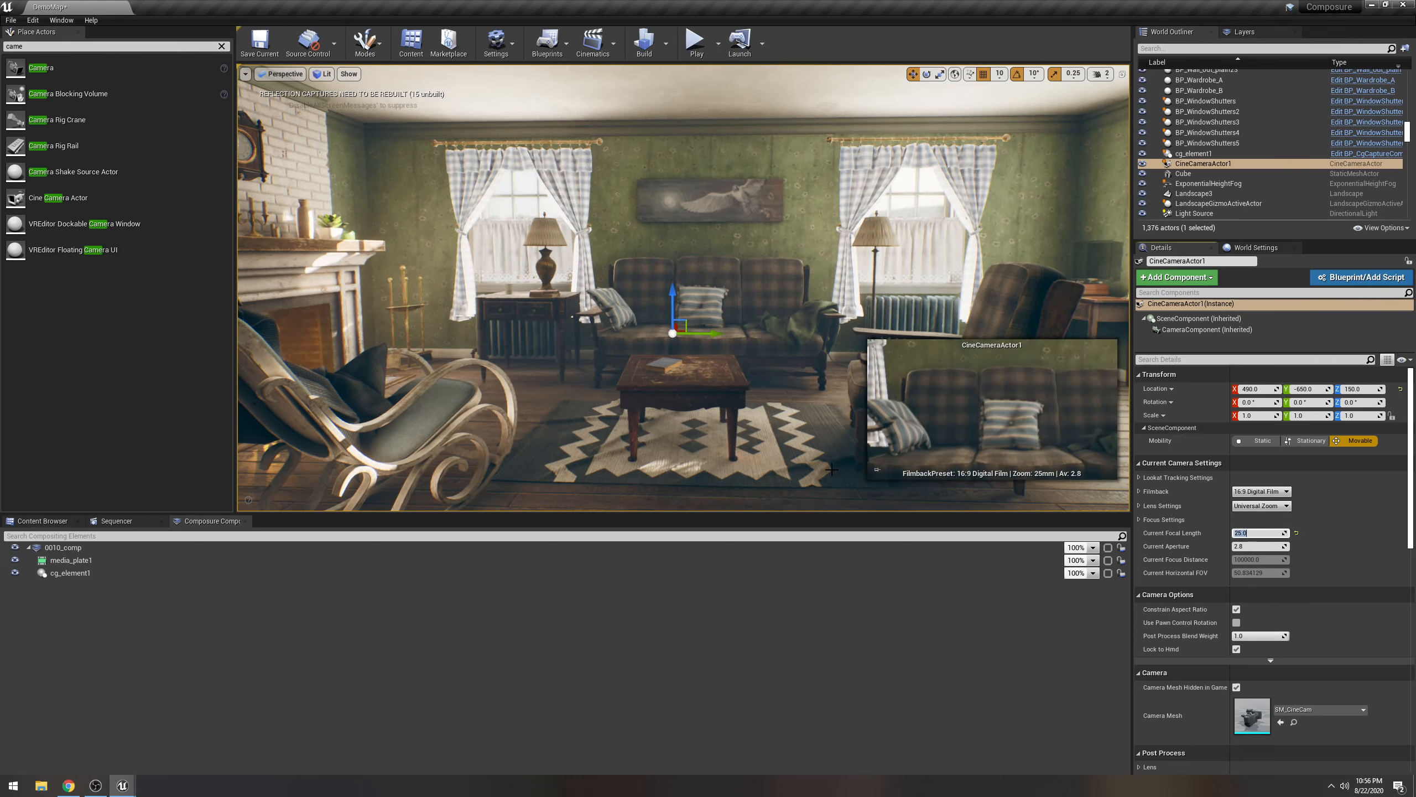
pyautogui.moveTo(1256, 390); pyautogui.dragTo(1200, 390)
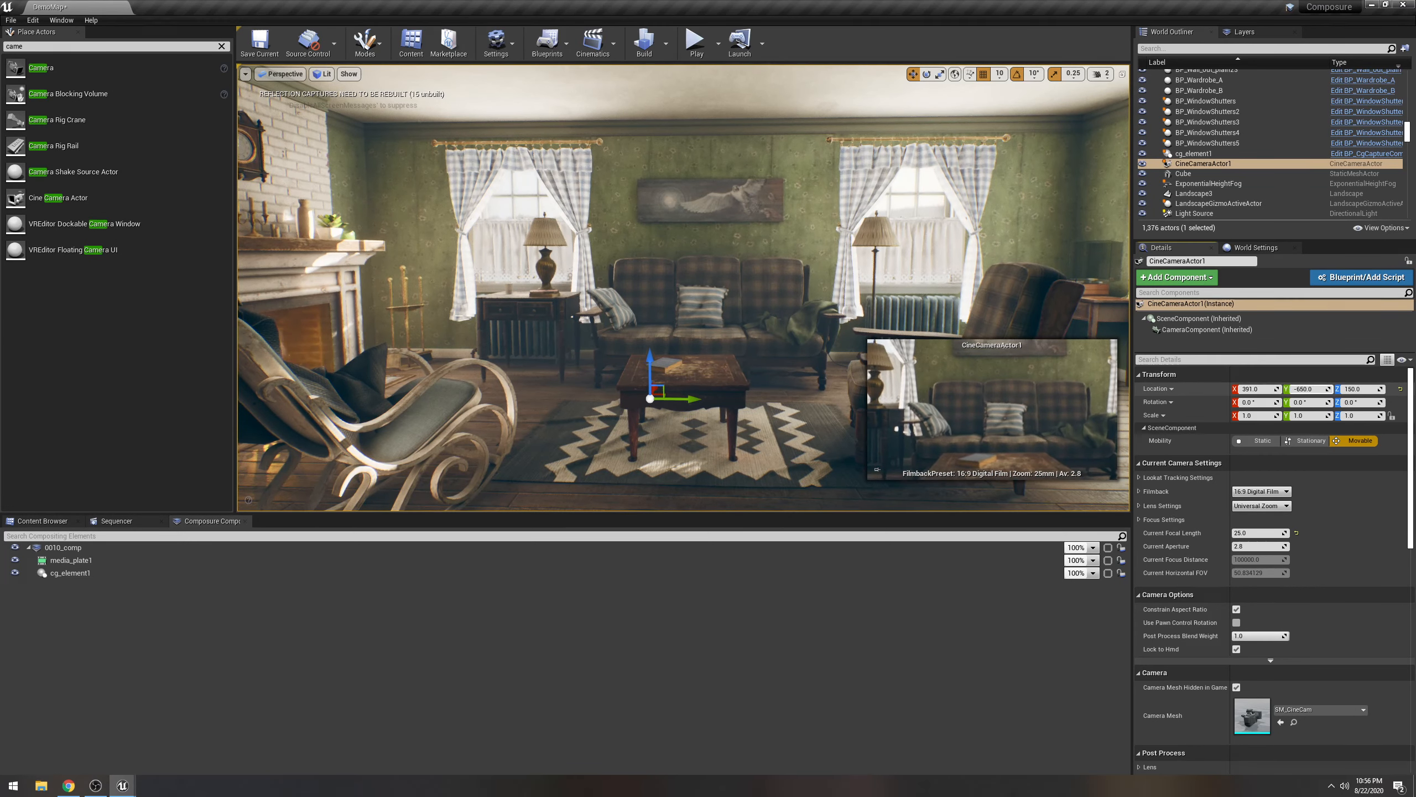
pyautogui.moveTo(1307, 390); pyautogui.dragTo(1315, 389)
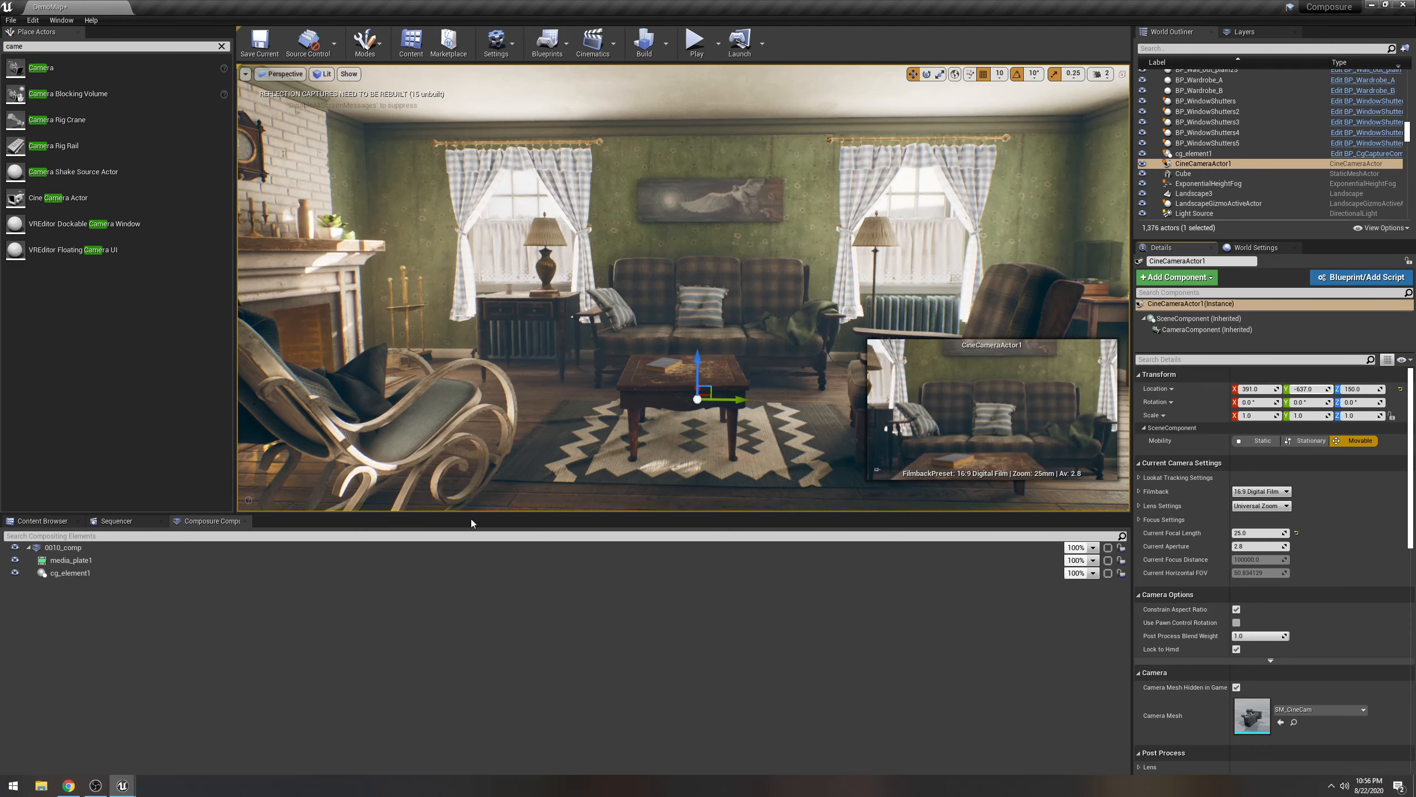
# Check the CG layer's preview and set the 0010_comp shot's Target Camera Actor to CineCameraActor1.
pyautogui.click(82, 575)
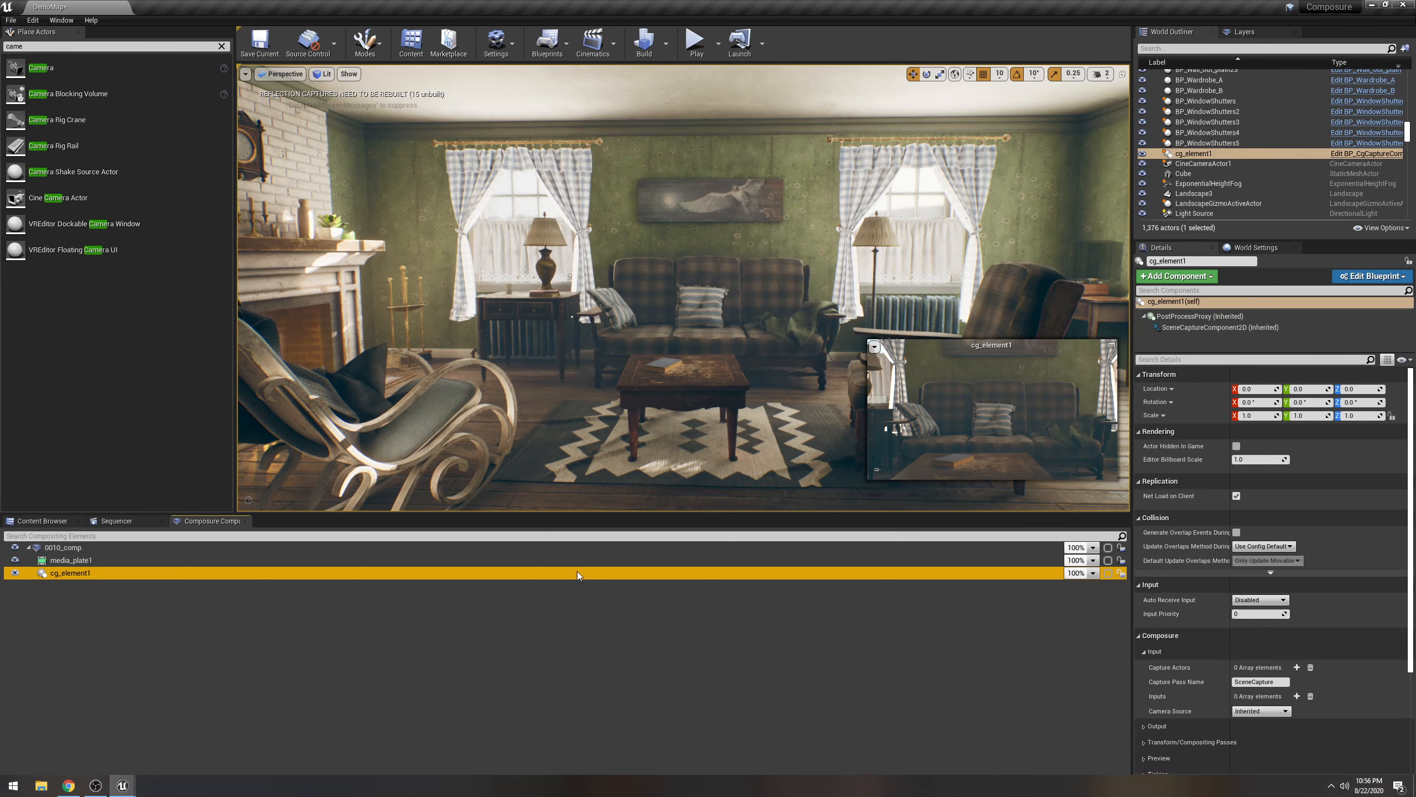
pyautogui.click(92, 548)
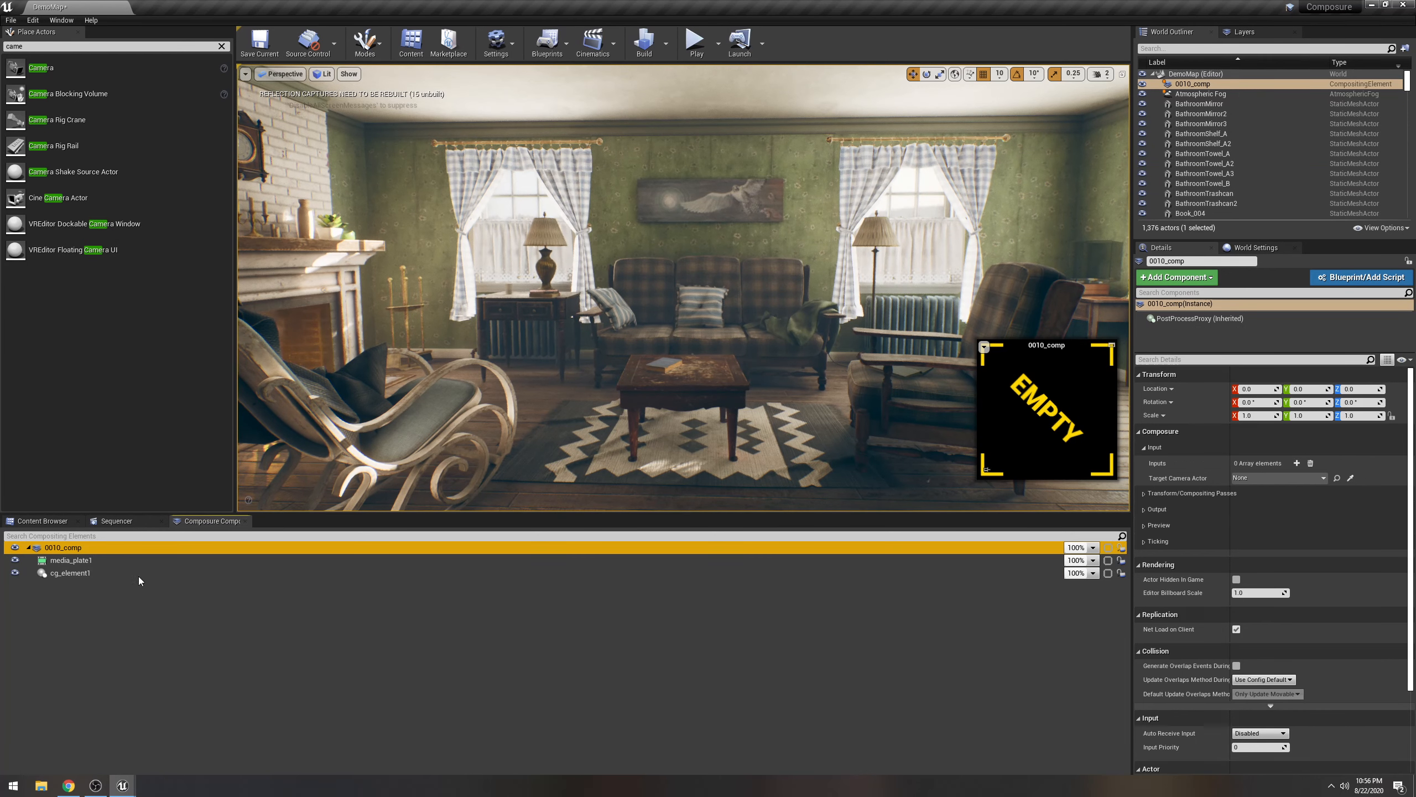
pyautogui.click(76, 549)
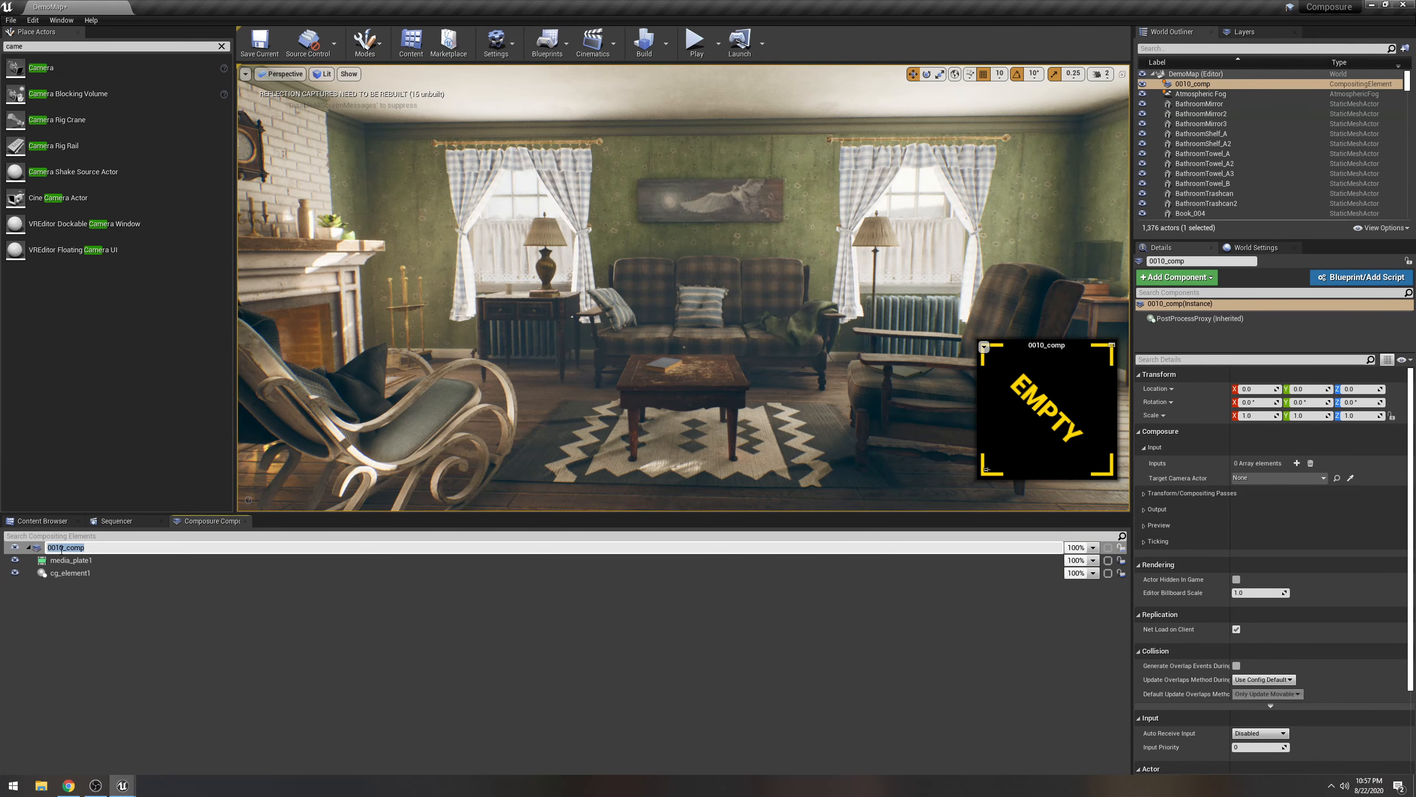
pyautogui.press('Escape')
pyautogui.press('Escape')
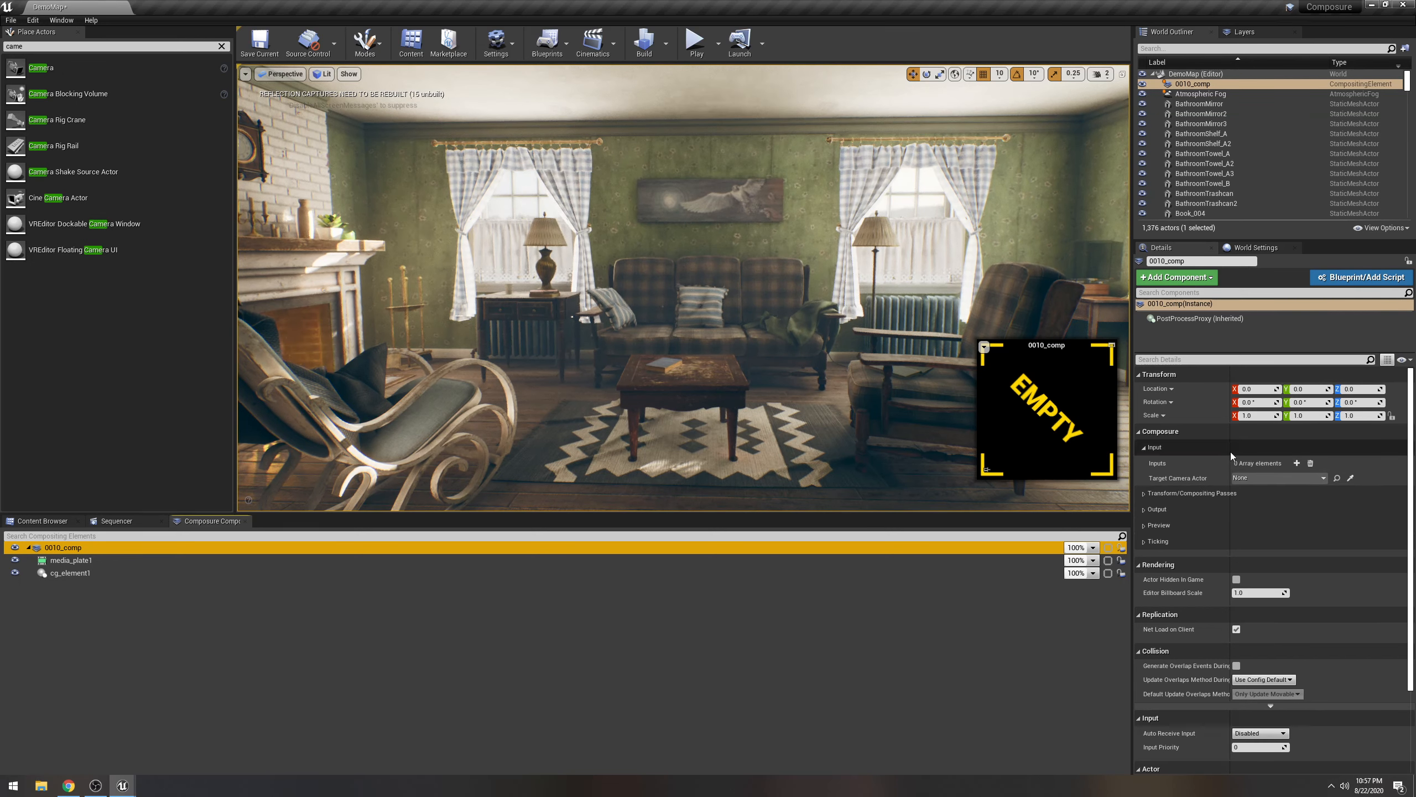
pyautogui.click(1318, 478)
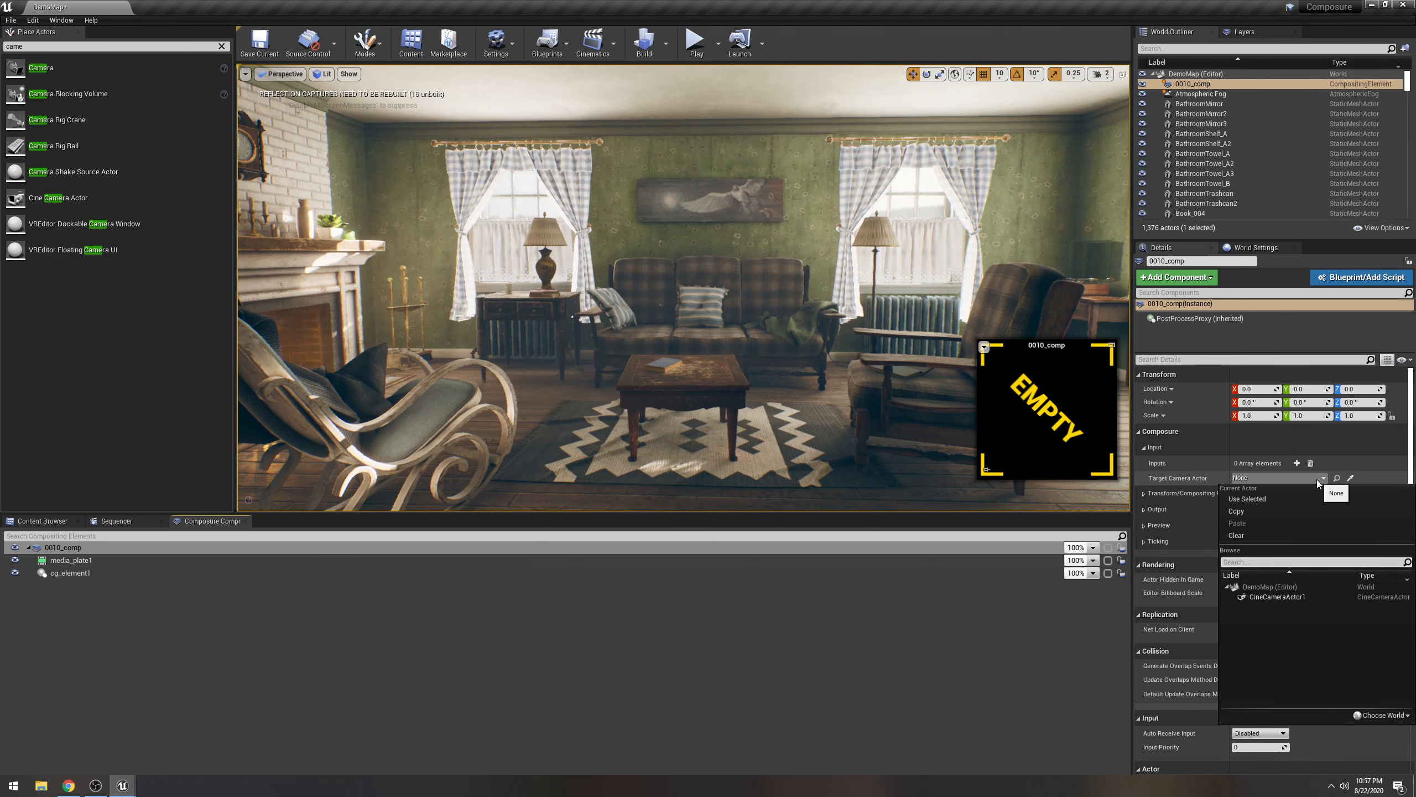
pyautogui.click(1268, 597)
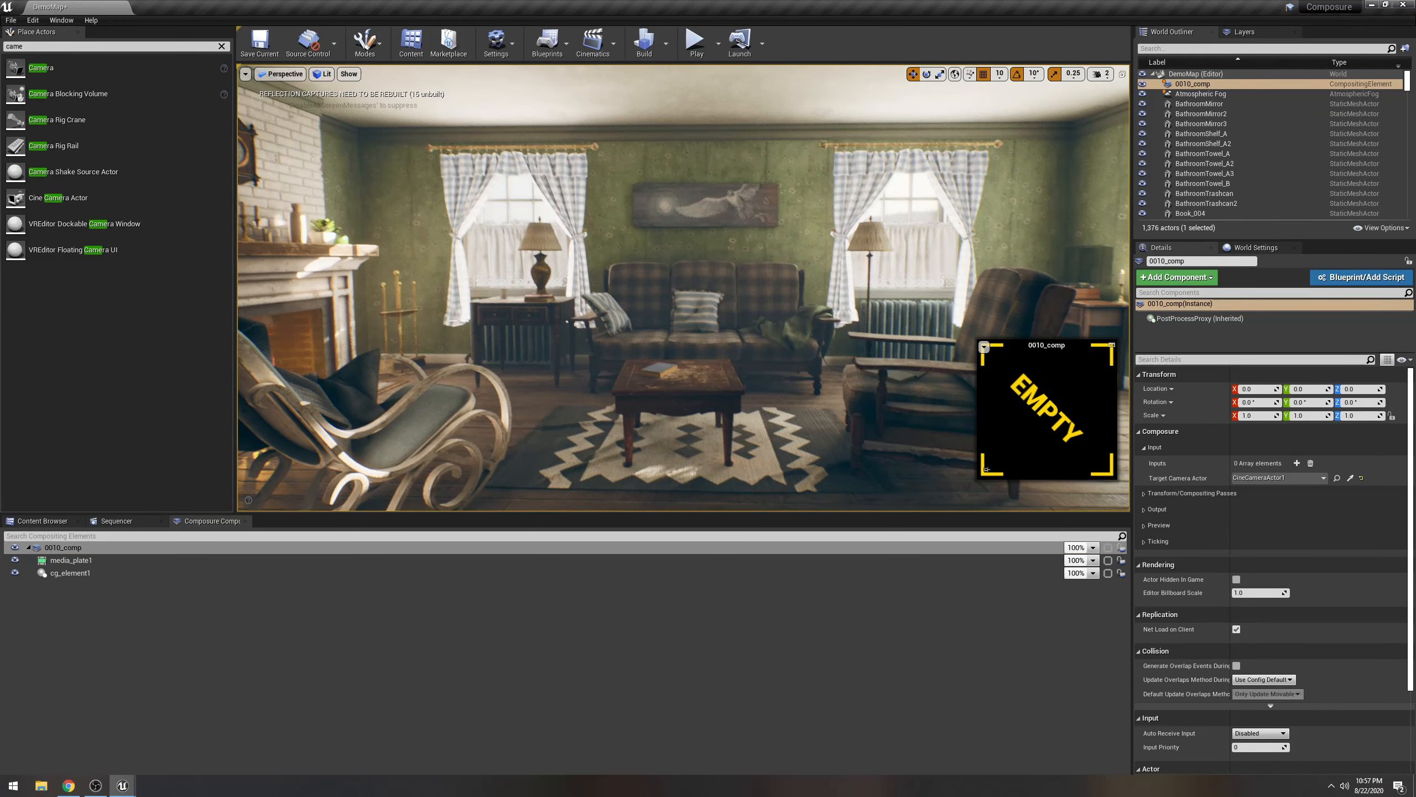
# Preview the media plate, CG layer and comp elements, and view the scene through the cine camera.
pyautogui.click(71, 560)
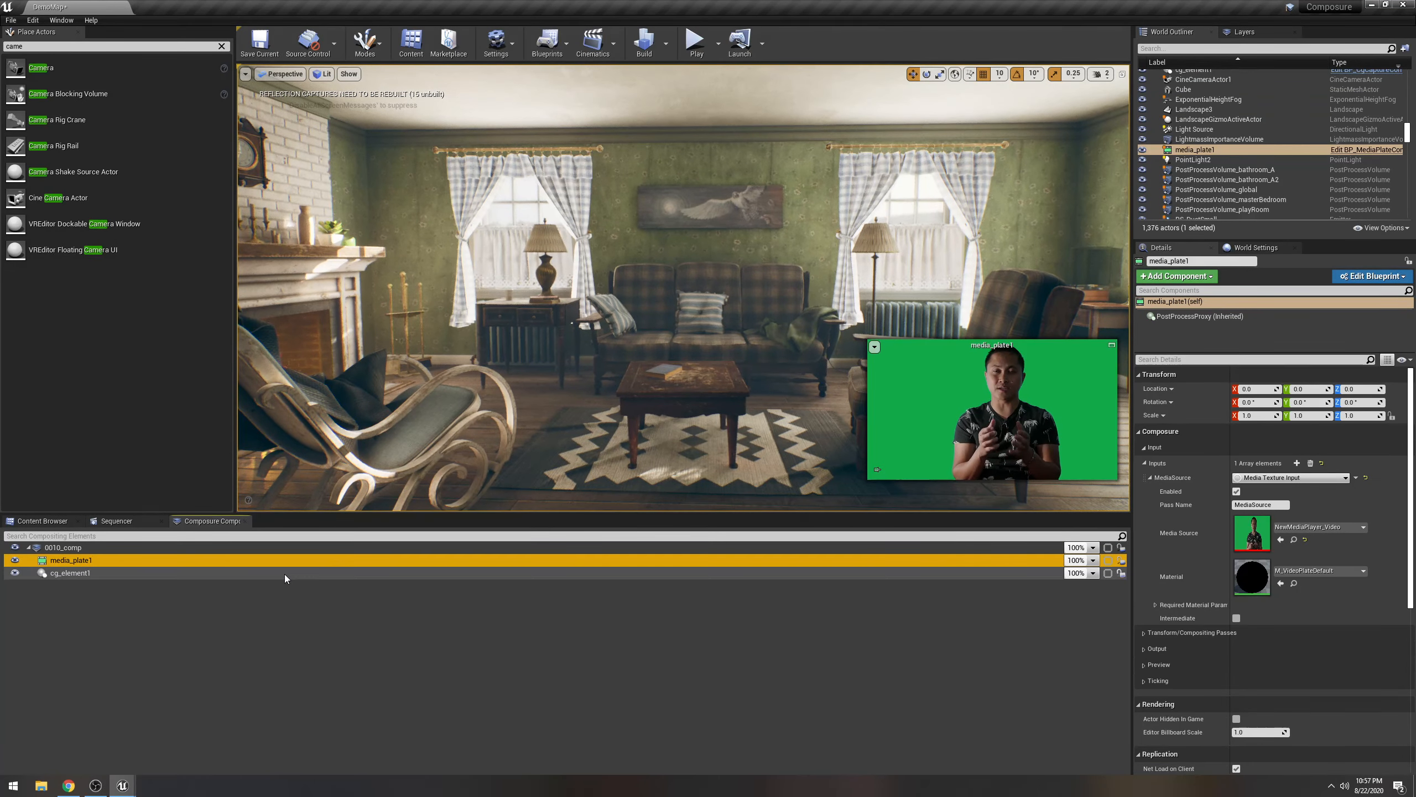
pyautogui.click(108, 572)
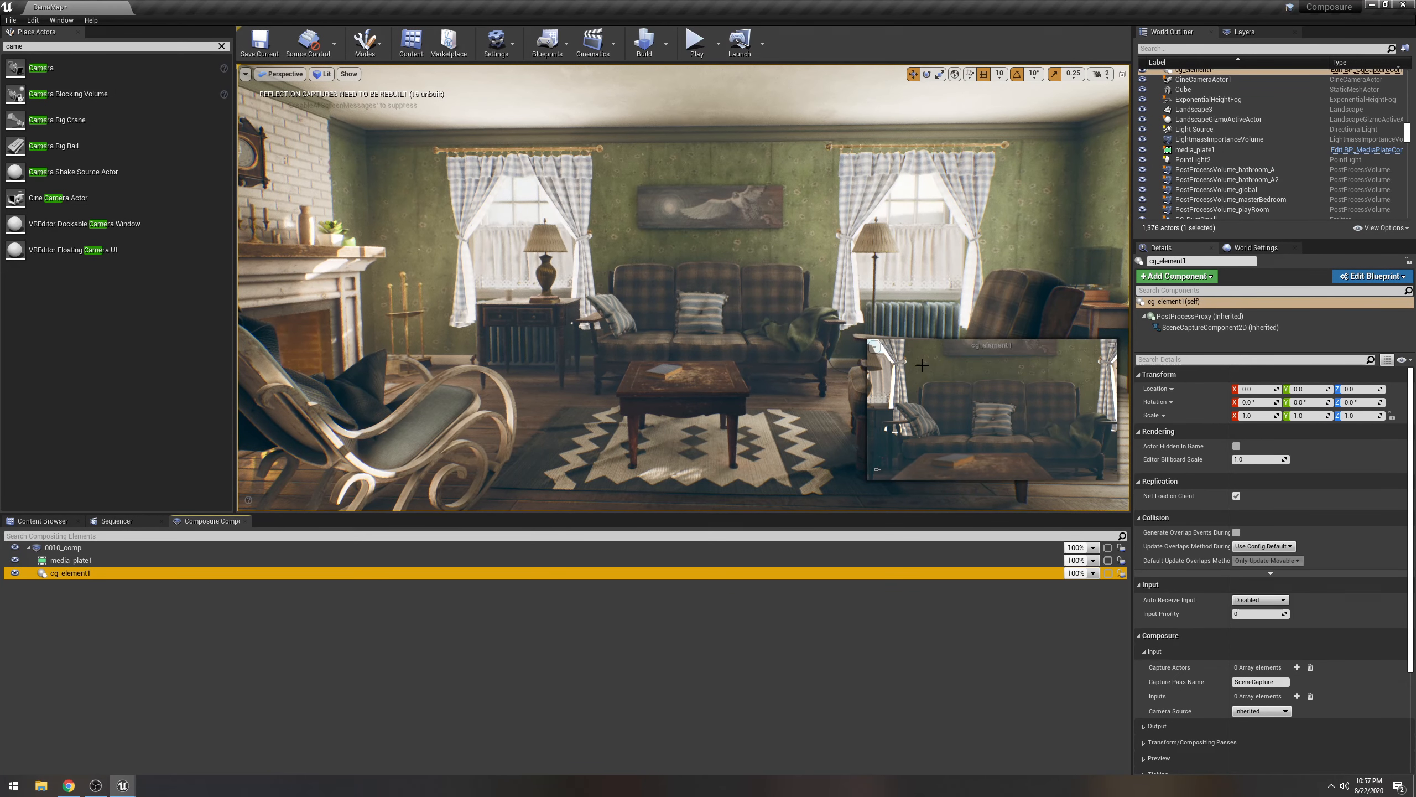
pyautogui.click(293, 76)
pyautogui.click(301, 200)
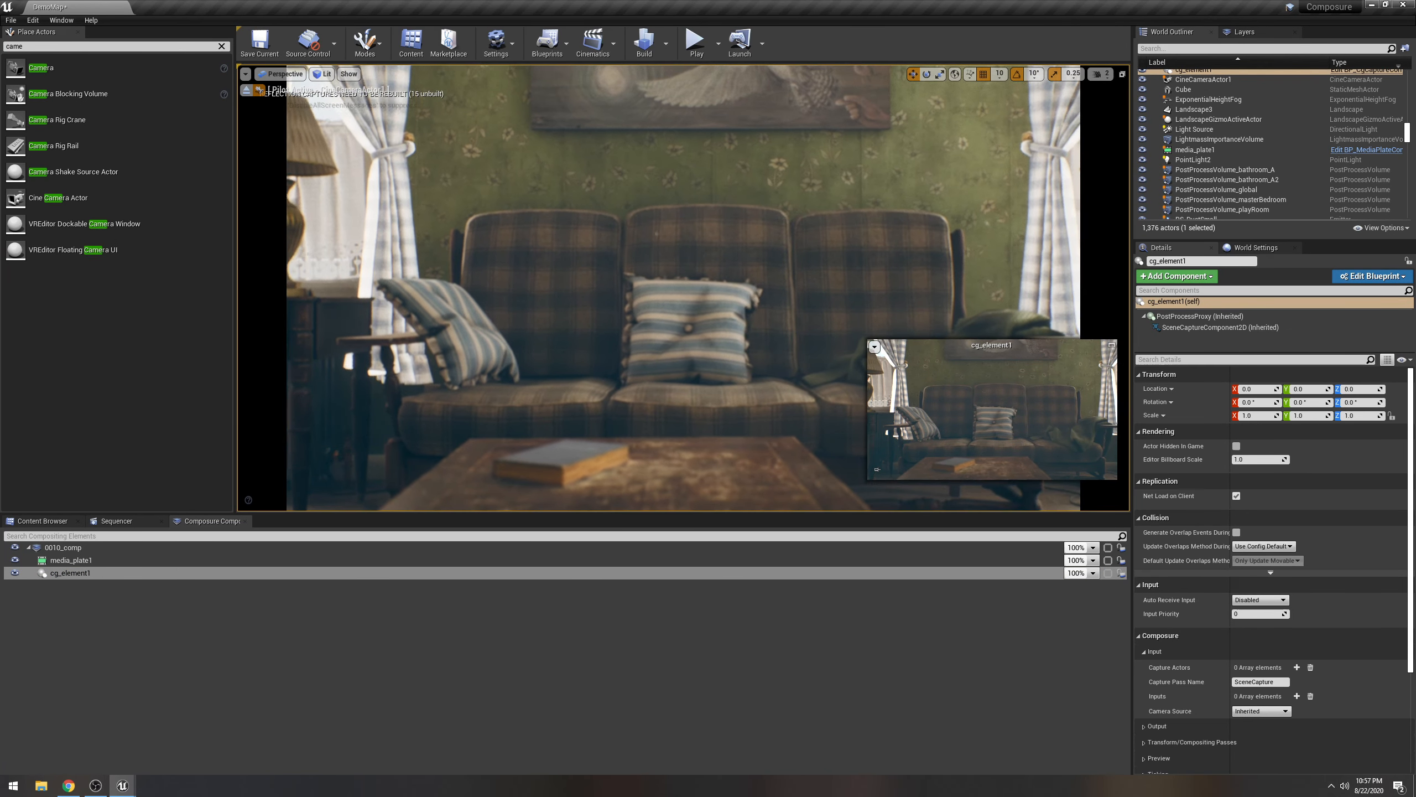
pyautogui.click(63, 548)
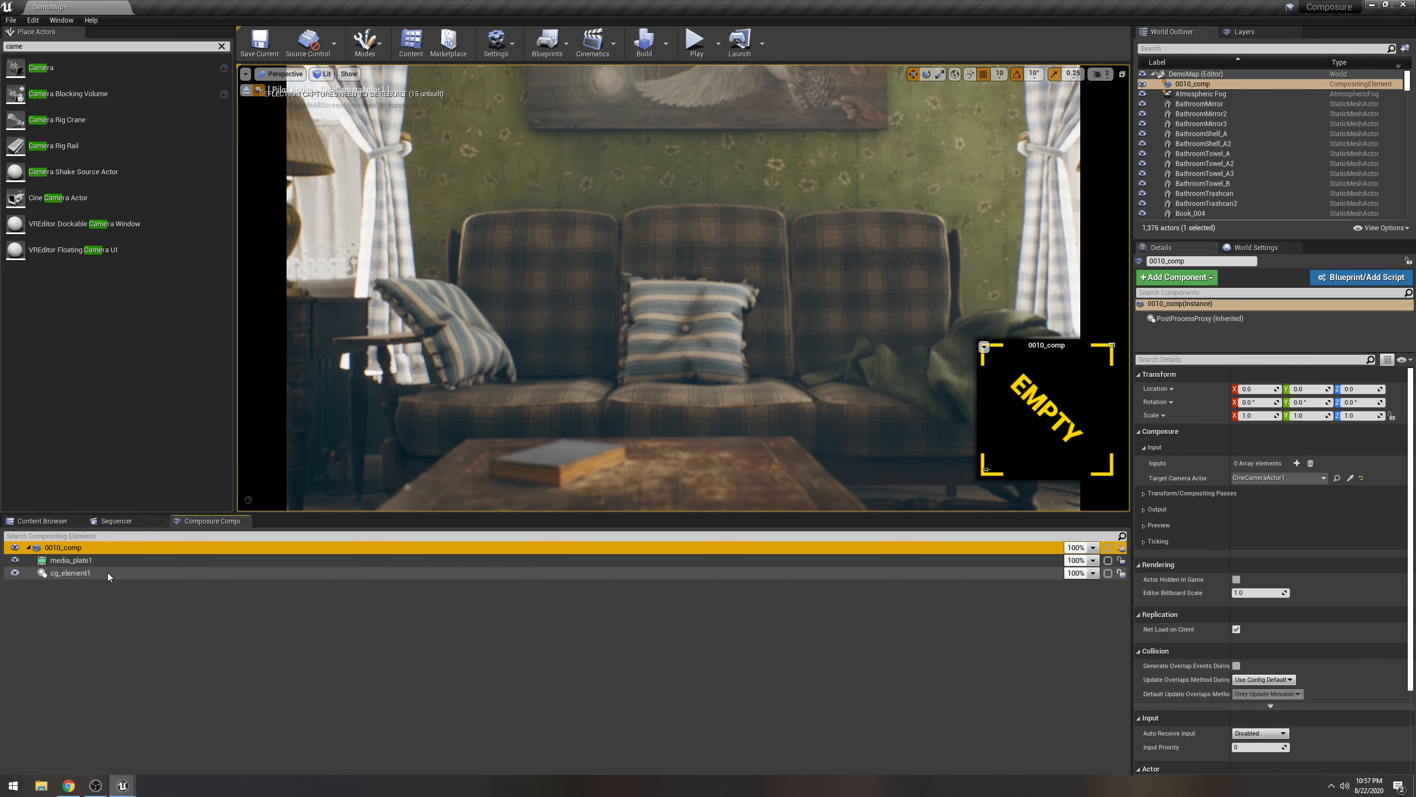
# Create a material in the footage folder, keeping the default name NewMaterial.
pyautogui.click(61, 524)
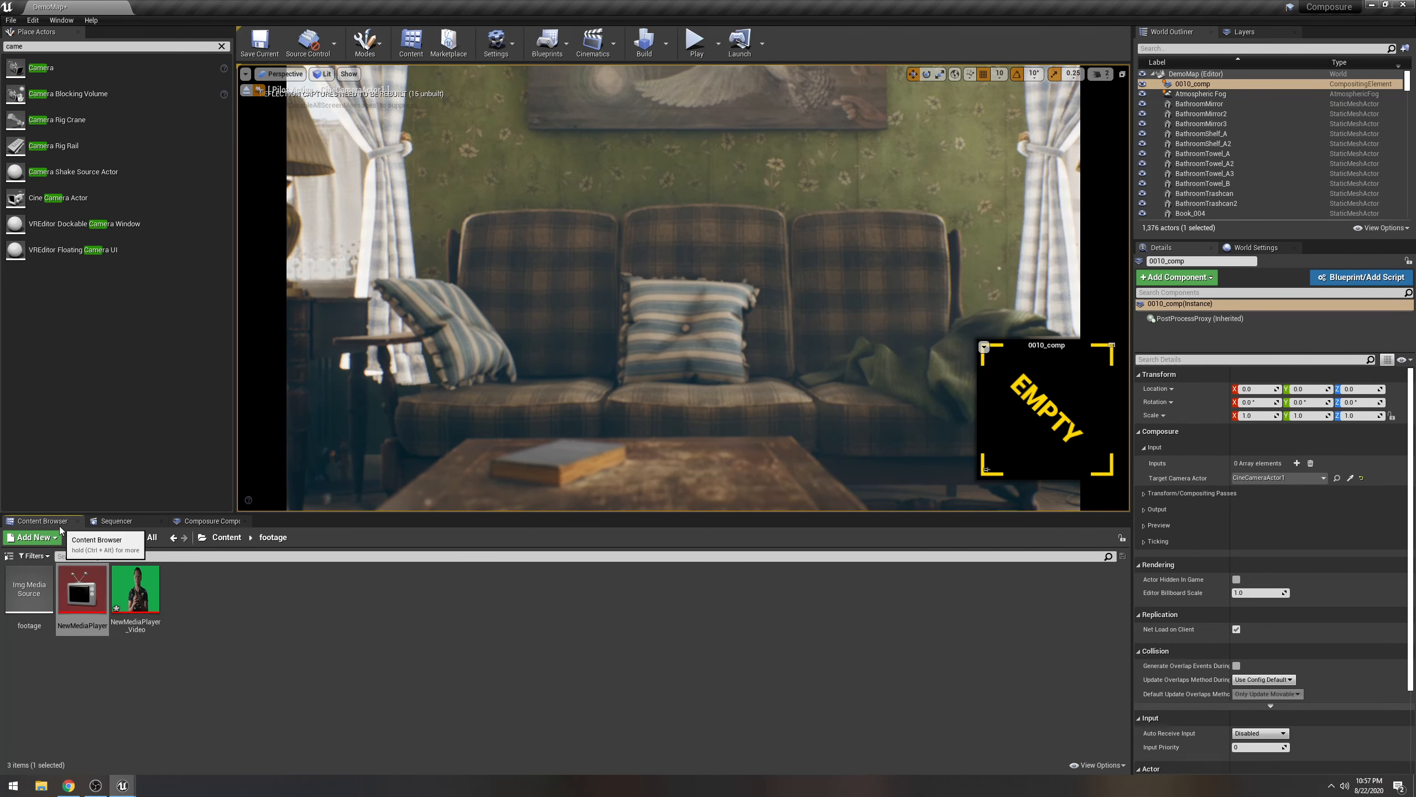
pyautogui.rightClick(241, 600)
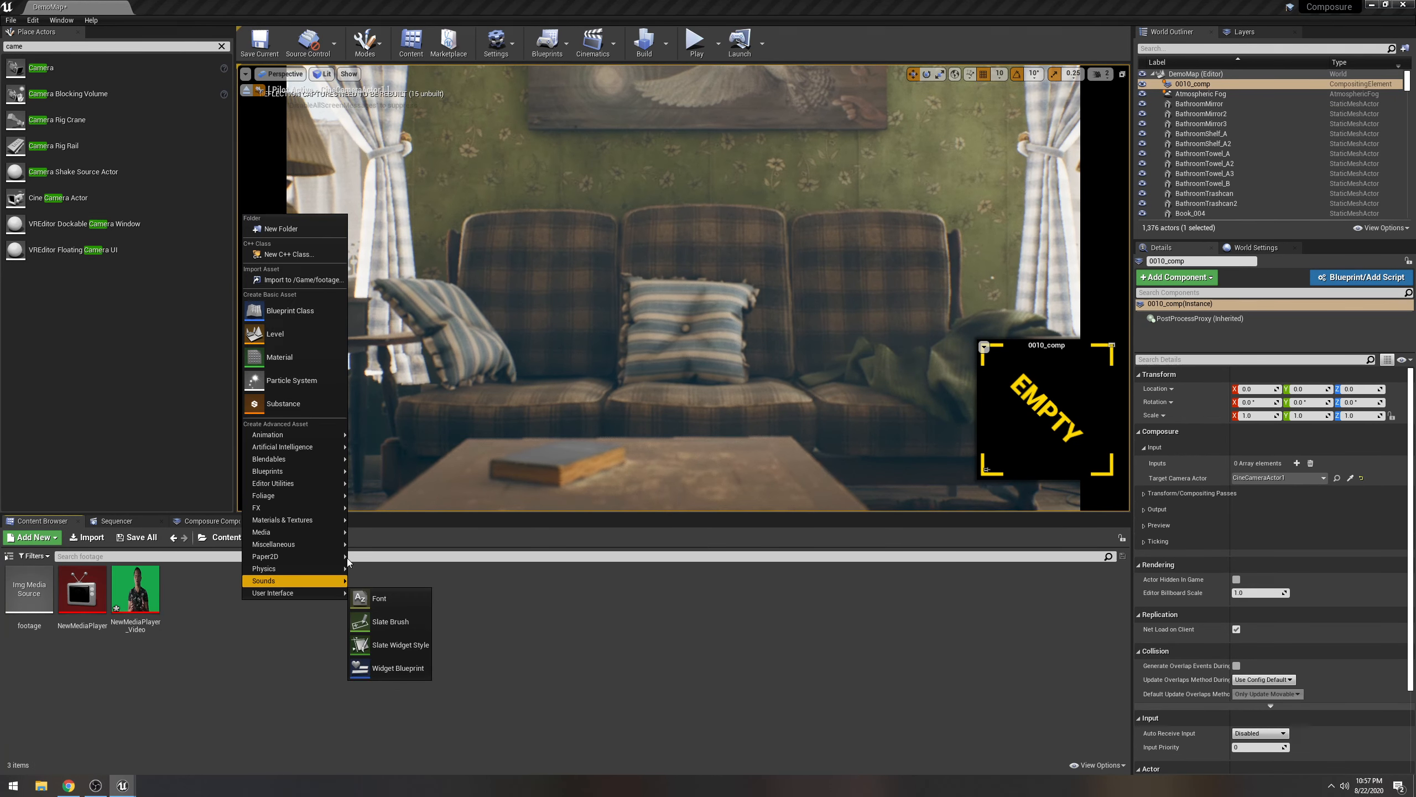
pyautogui.click(292, 361)
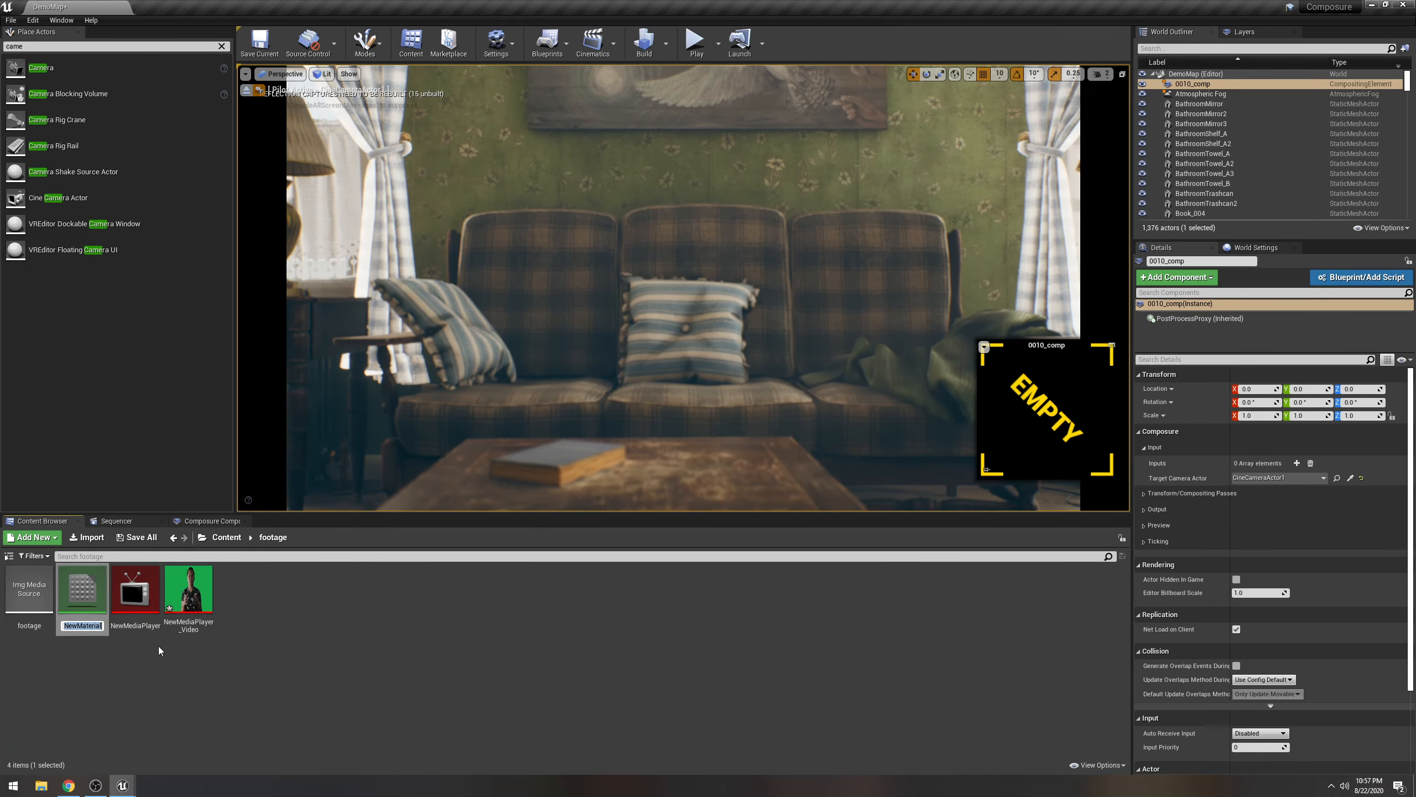
pyautogui.press('Return')
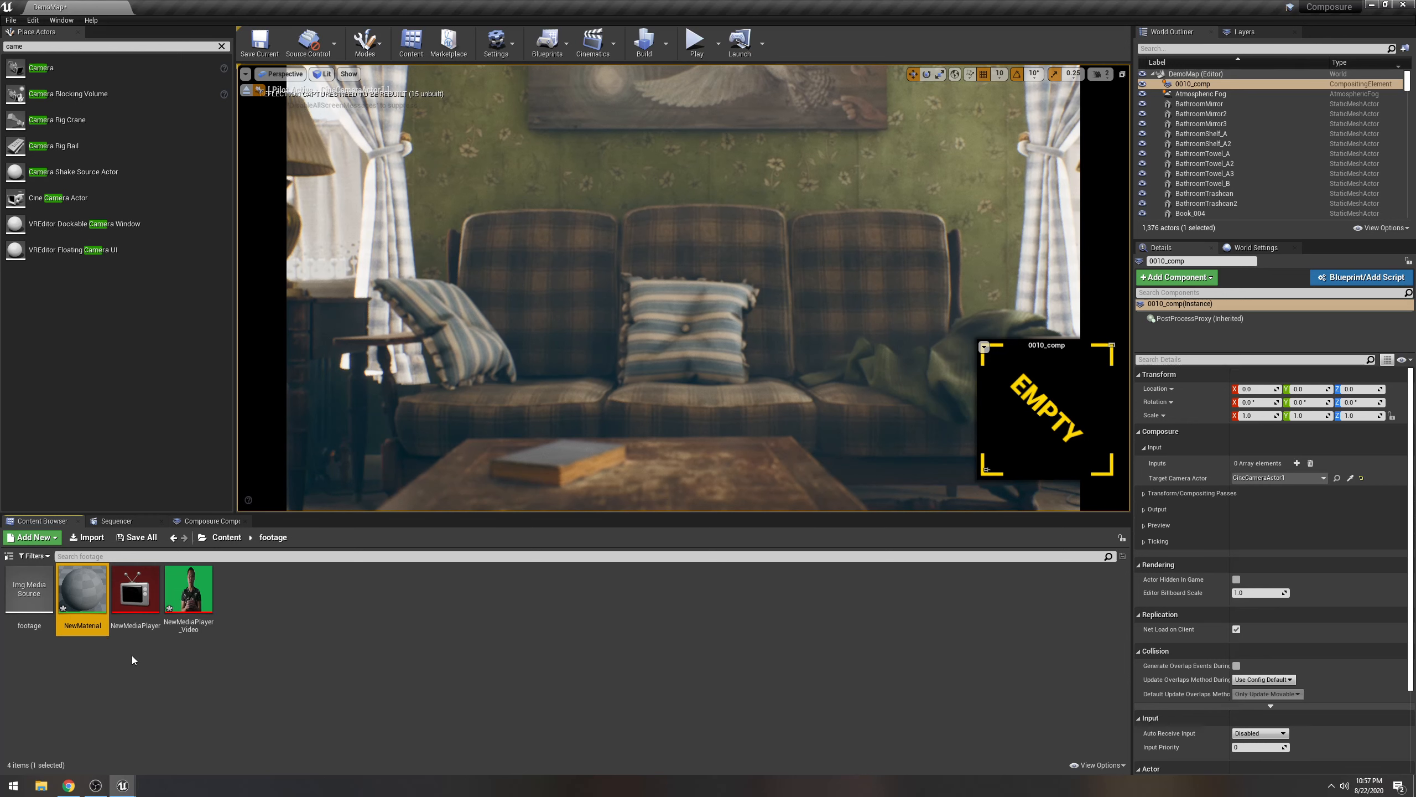
# Open NewMaterial for editing and set its Material Domain to Post Process.
pyautogui.doubleClick(96, 588)
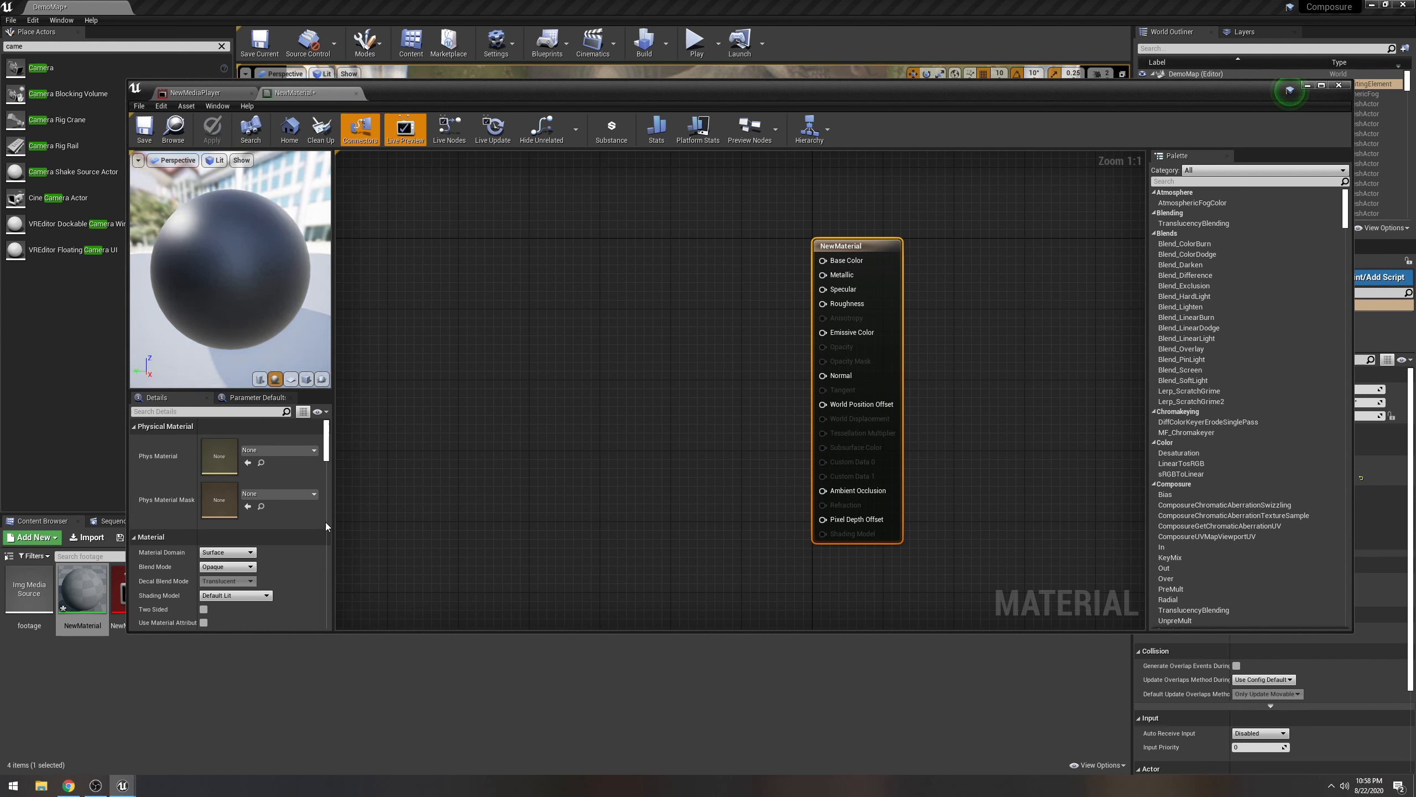
pyautogui.click(232, 552)
pyautogui.click(217, 591)
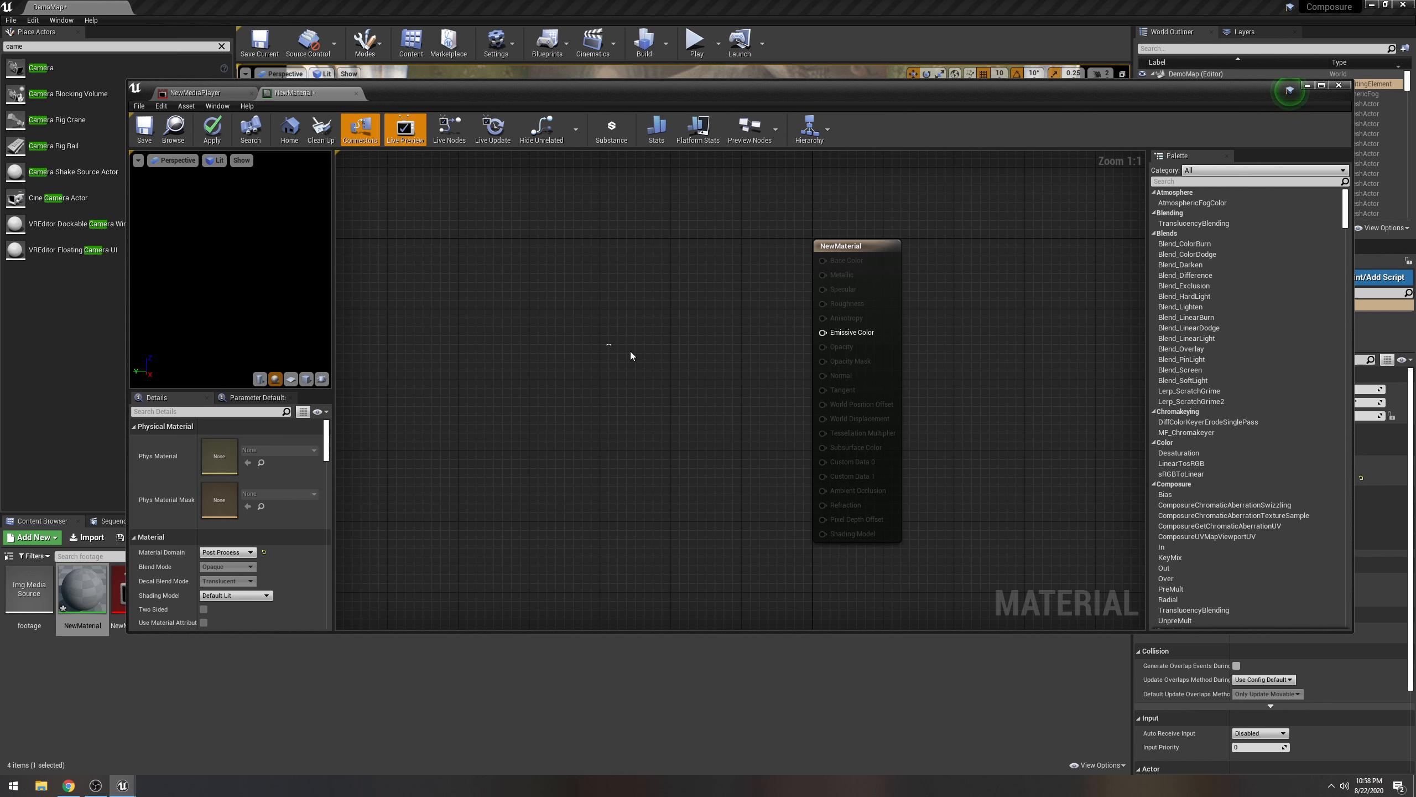
# Add a TextureSampleParameter2D node to the material graph, in the empty area beside the NewMaterial node.
pyautogui.rightClick(540, 332)
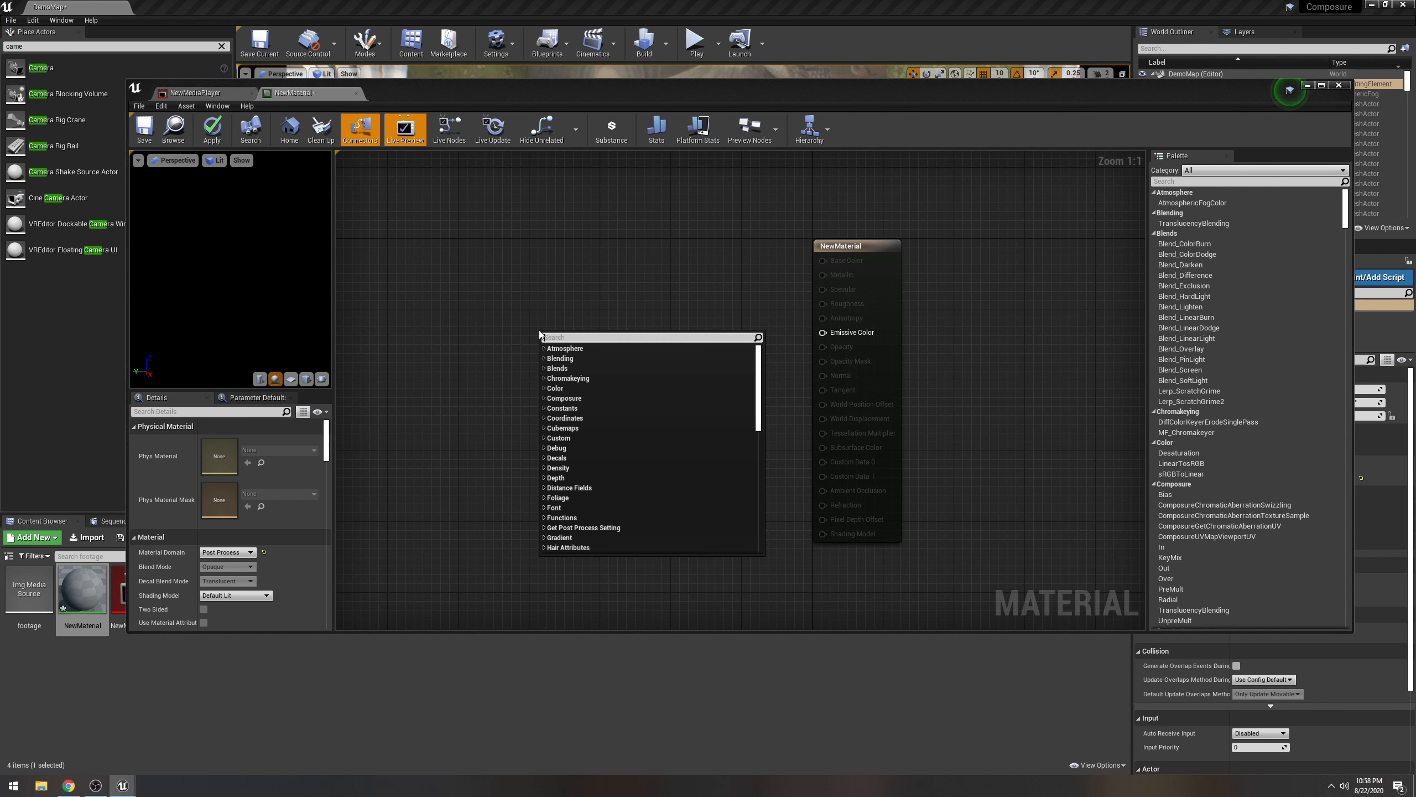
pyautogui.write('ara')
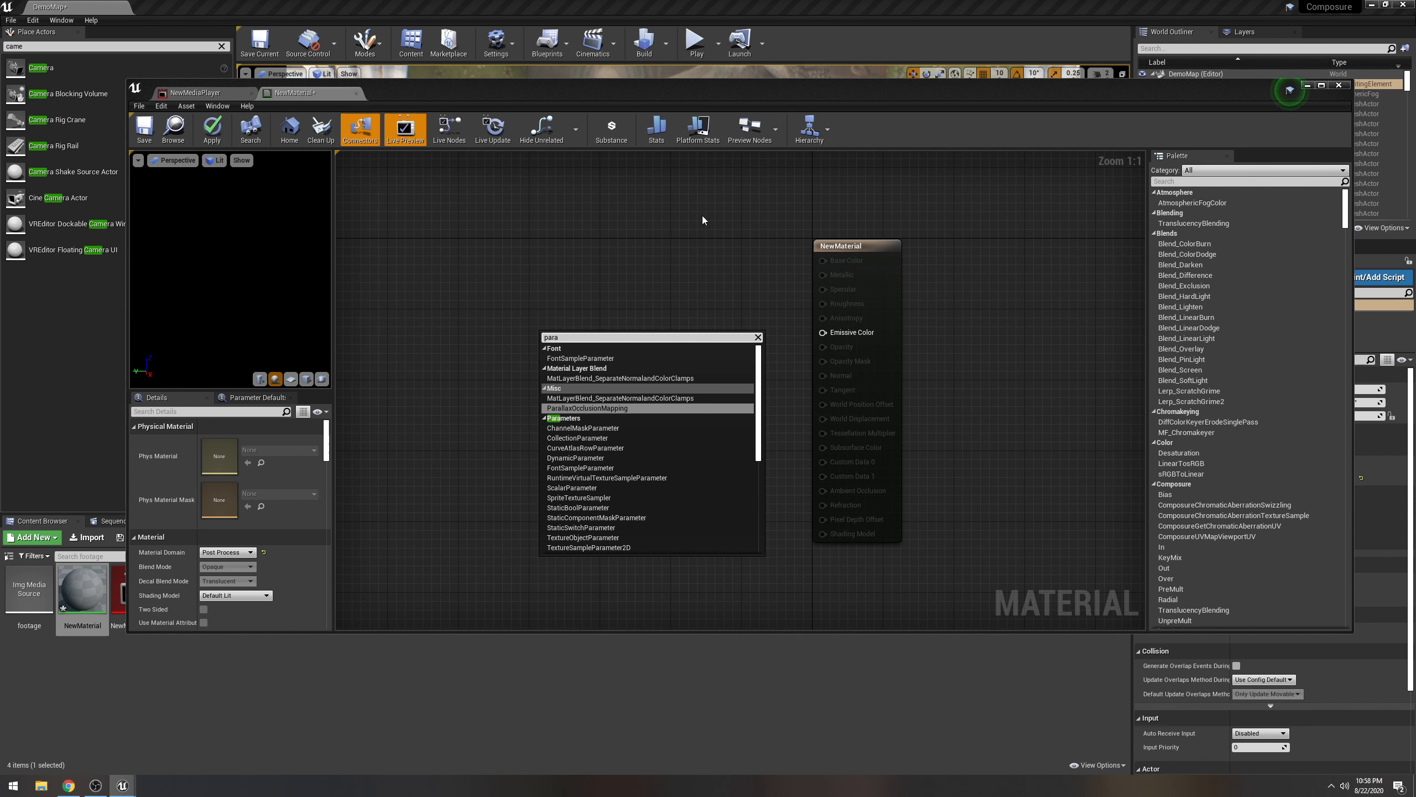
pyautogui.write('m2')
pyautogui.press('BackSpace')
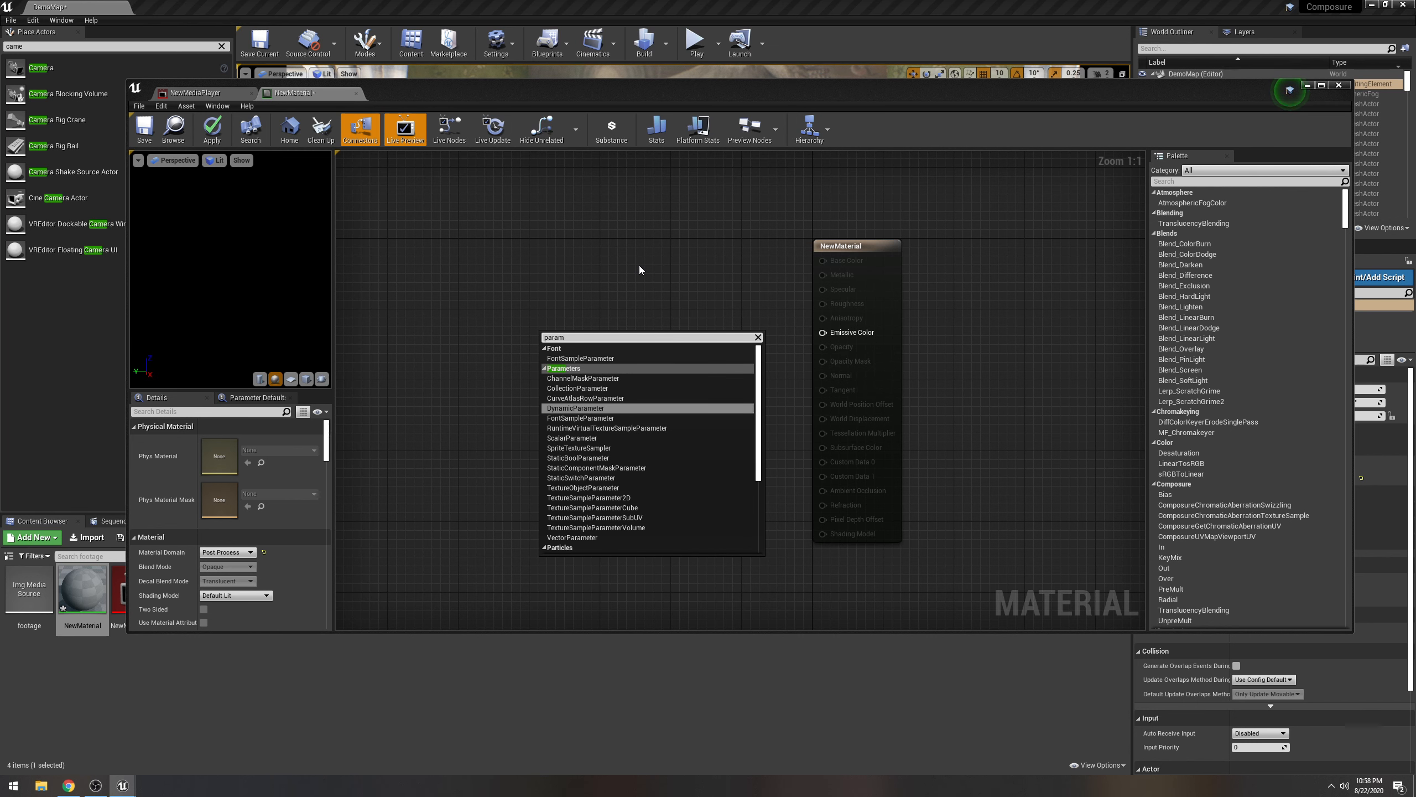
pyautogui.press('BackSpace')
pyautogui.press('BackSpace')
pyautogui.press('BackSpace')
pyautogui.press('BackSpace')
pyautogui.press('BackSpace')
pyautogui.write('2d')
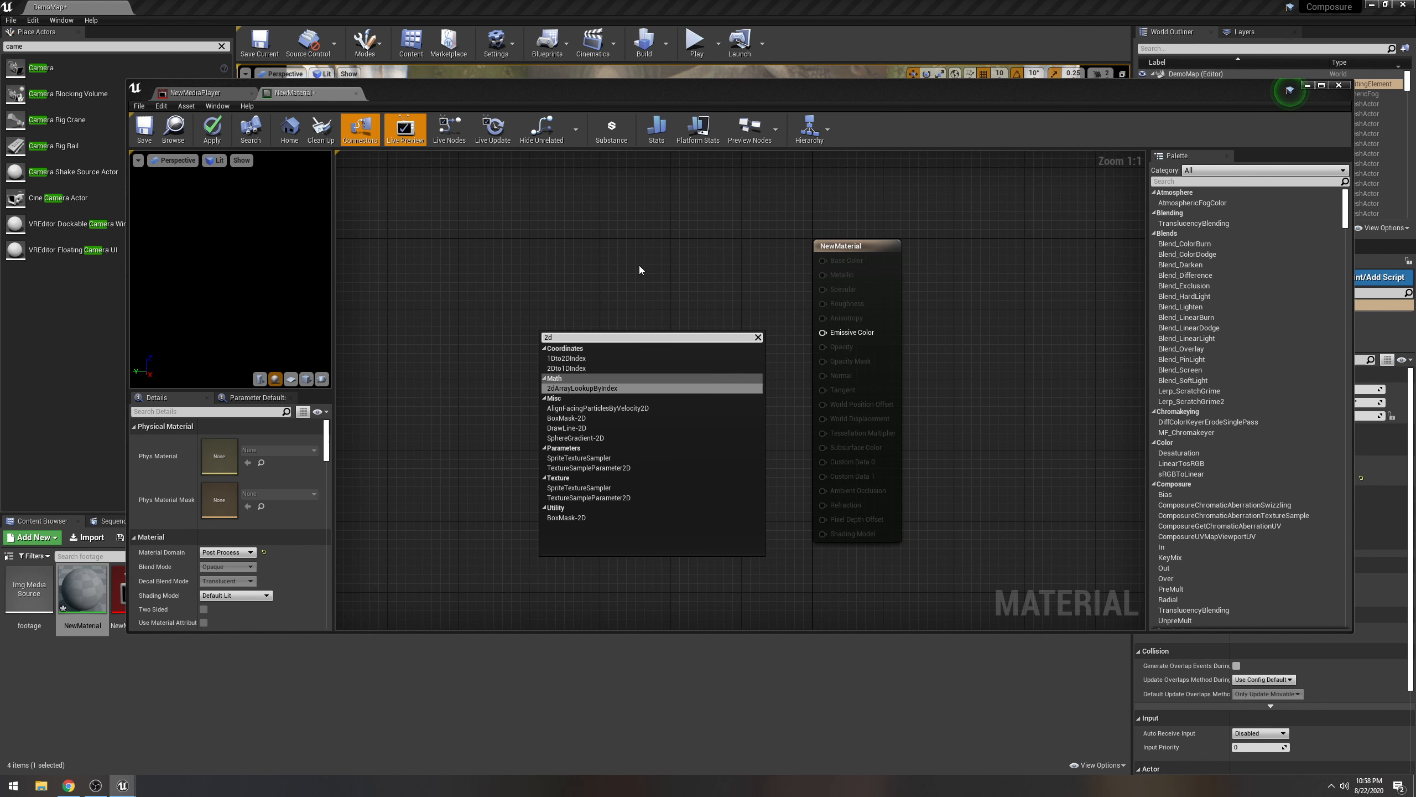
pyautogui.click(619, 469)
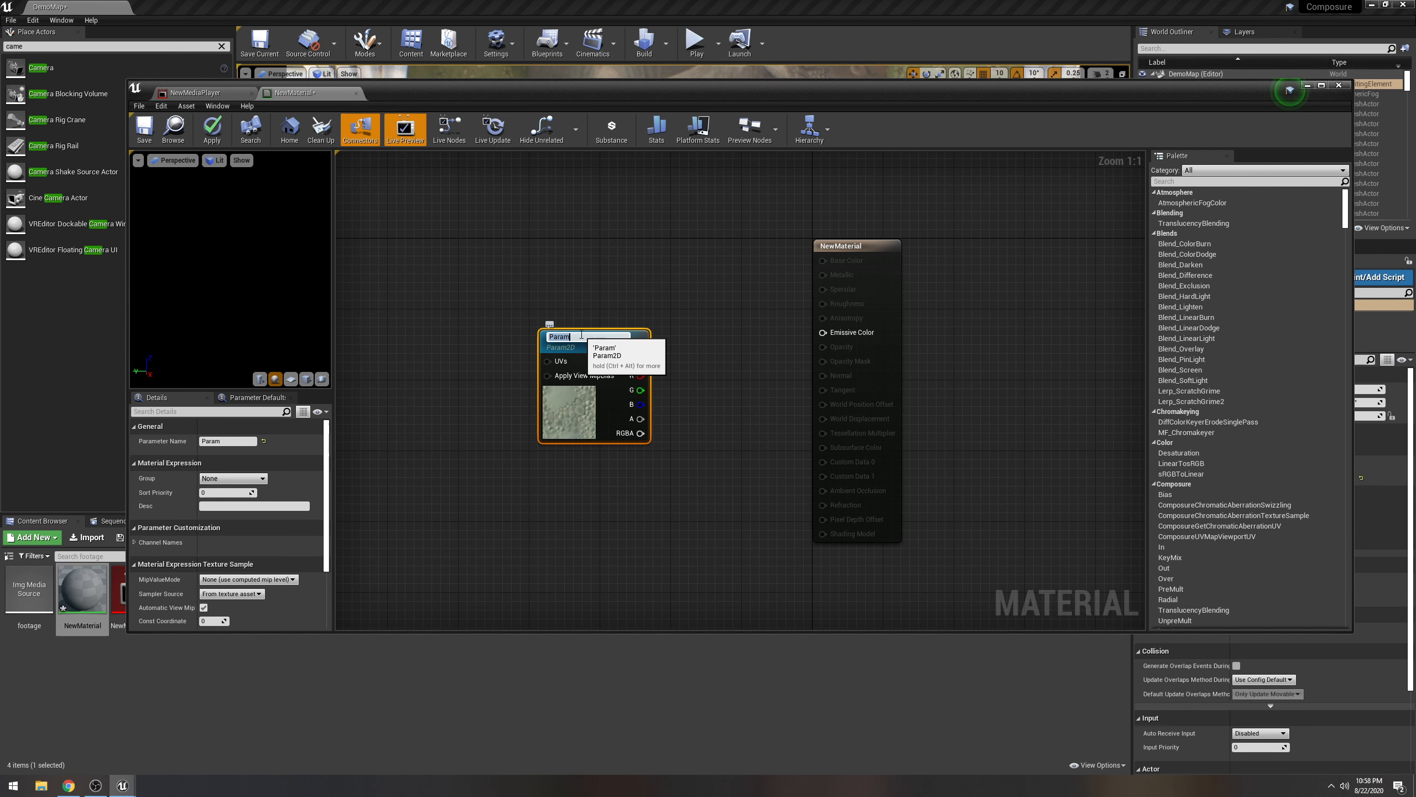
# Name the texture parameter node actor and shift it slightly up and away from the material output node.
pyautogui.write('actor')
pyautogui.press('Return')
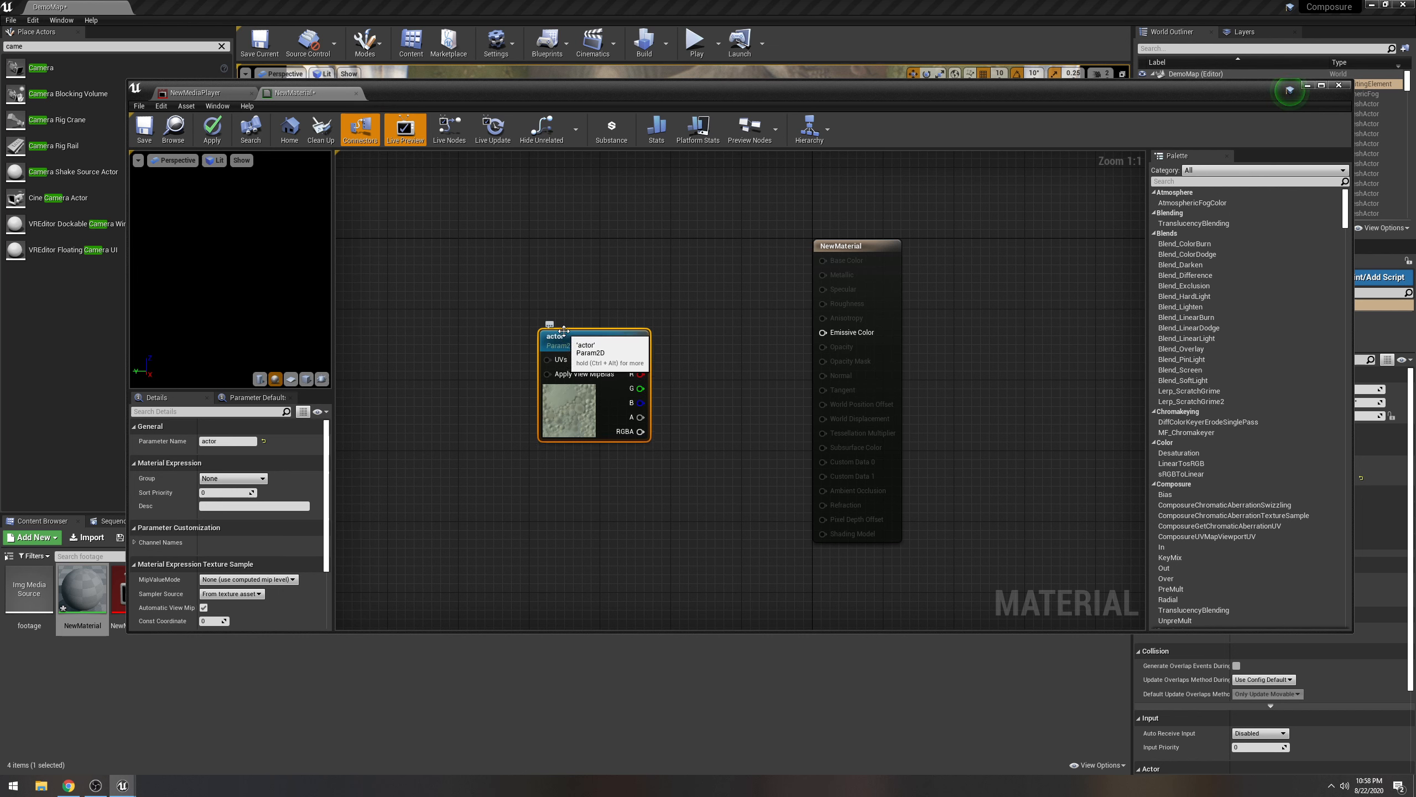
pyautogui.moveTo(582, 333); pyautogui.dragTo(555, 306)
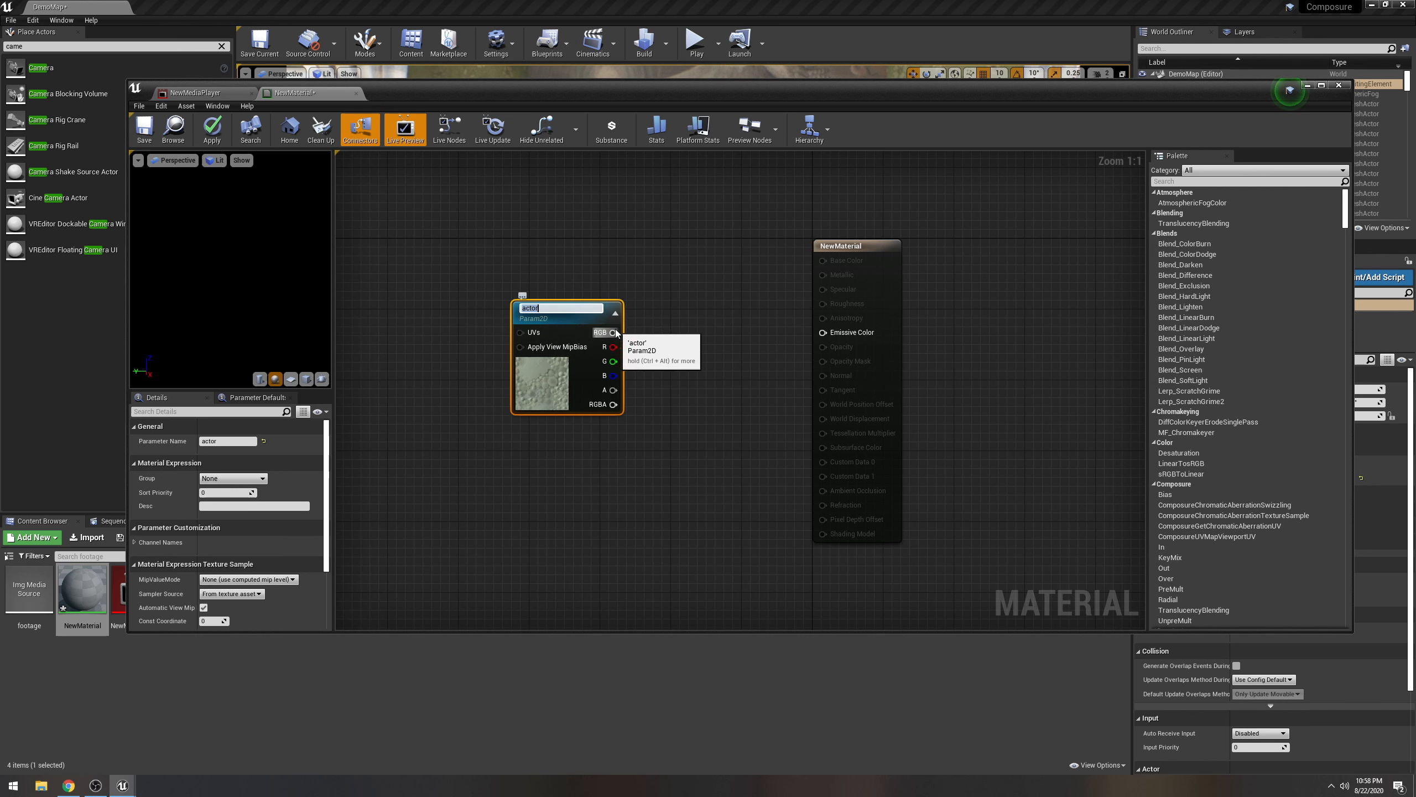
pyautogui.click(577, 294)
pyautogui.click(576, 309)
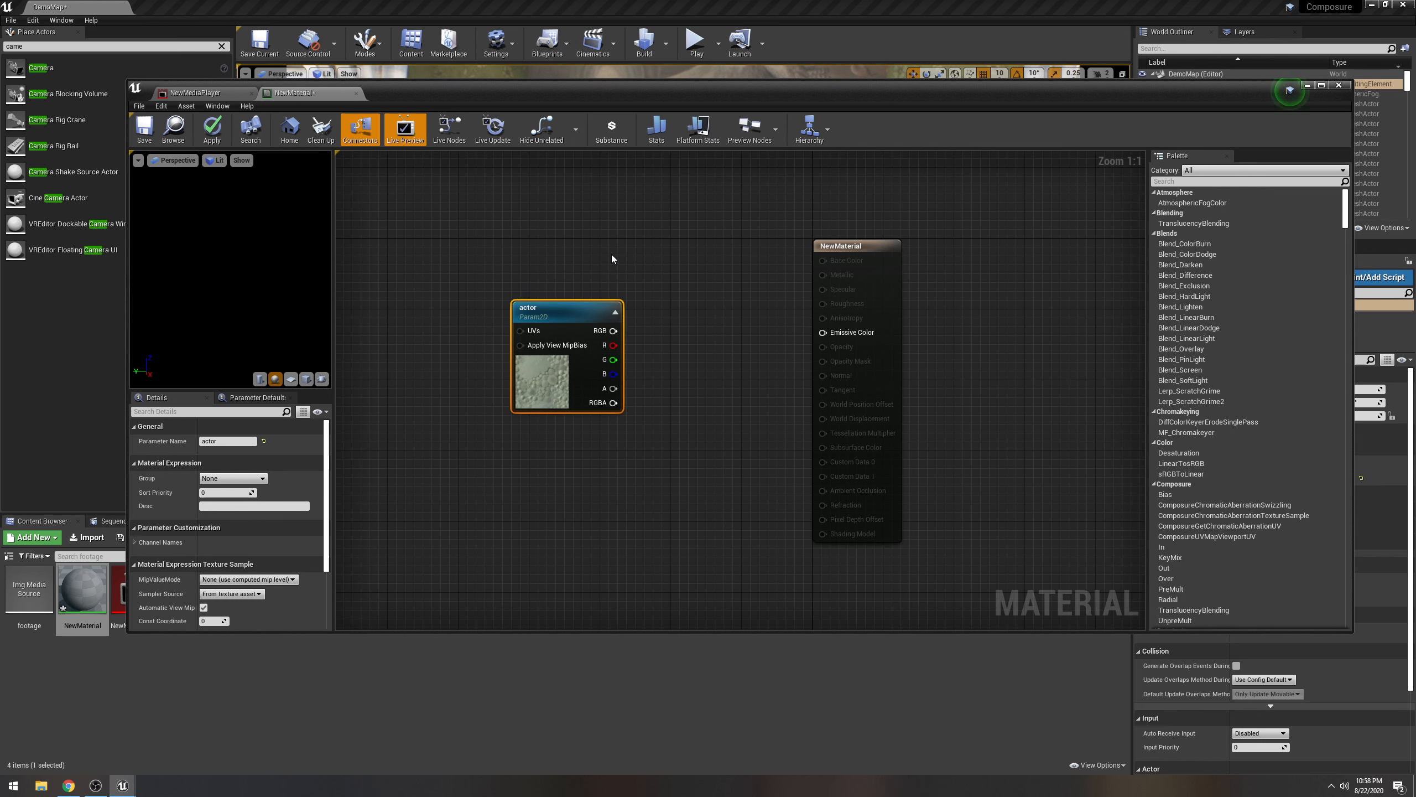
# Duplicate the actor node, name the copy background, and arrange the two nodes closely one above the other.
pyautogui.hotkey('ctrl', 'w')
pyautogui.moveTo(614, 266); pyautogui.dragTo(546, 475)
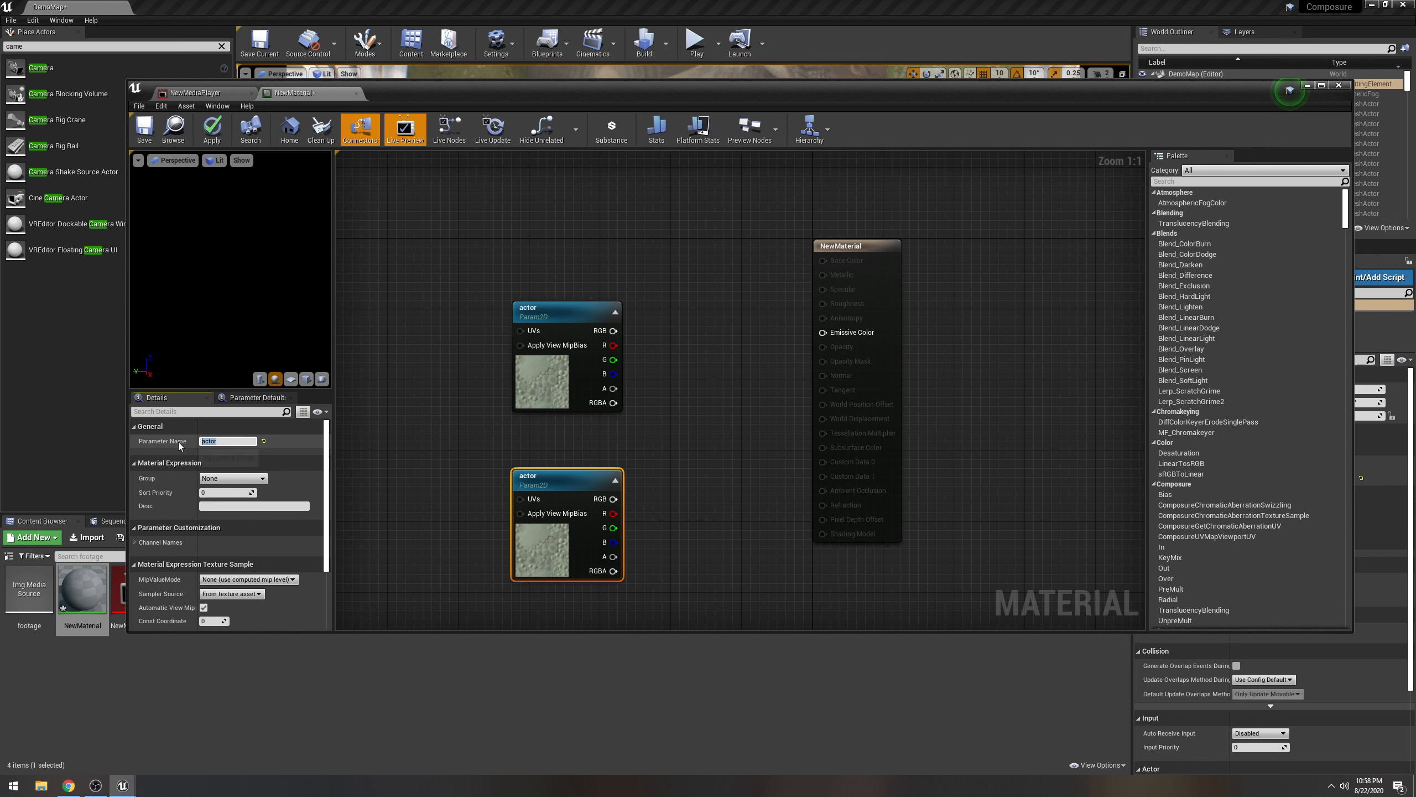
pyautogui.click(253, 442)
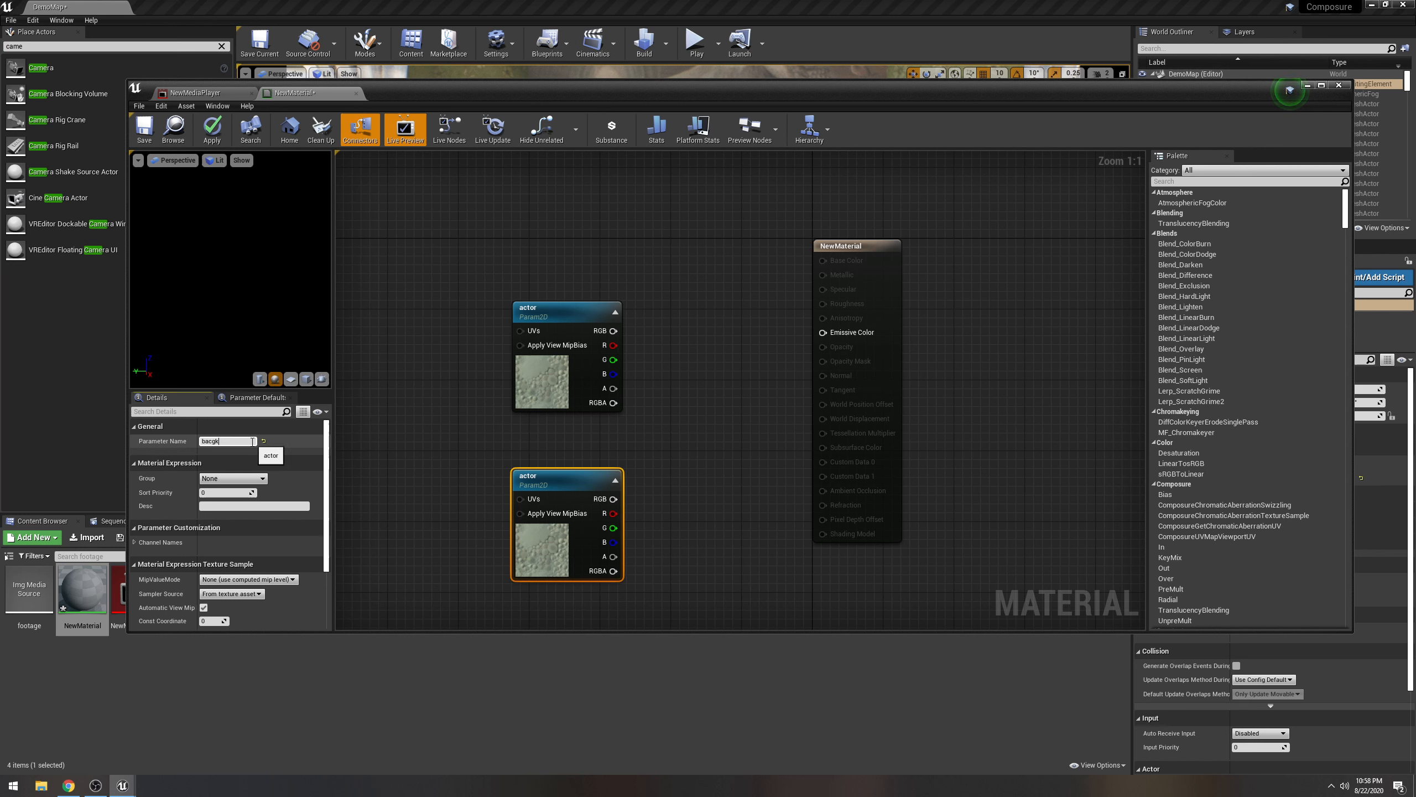
pyautogui.write('background')
pyautogui.press('Return')
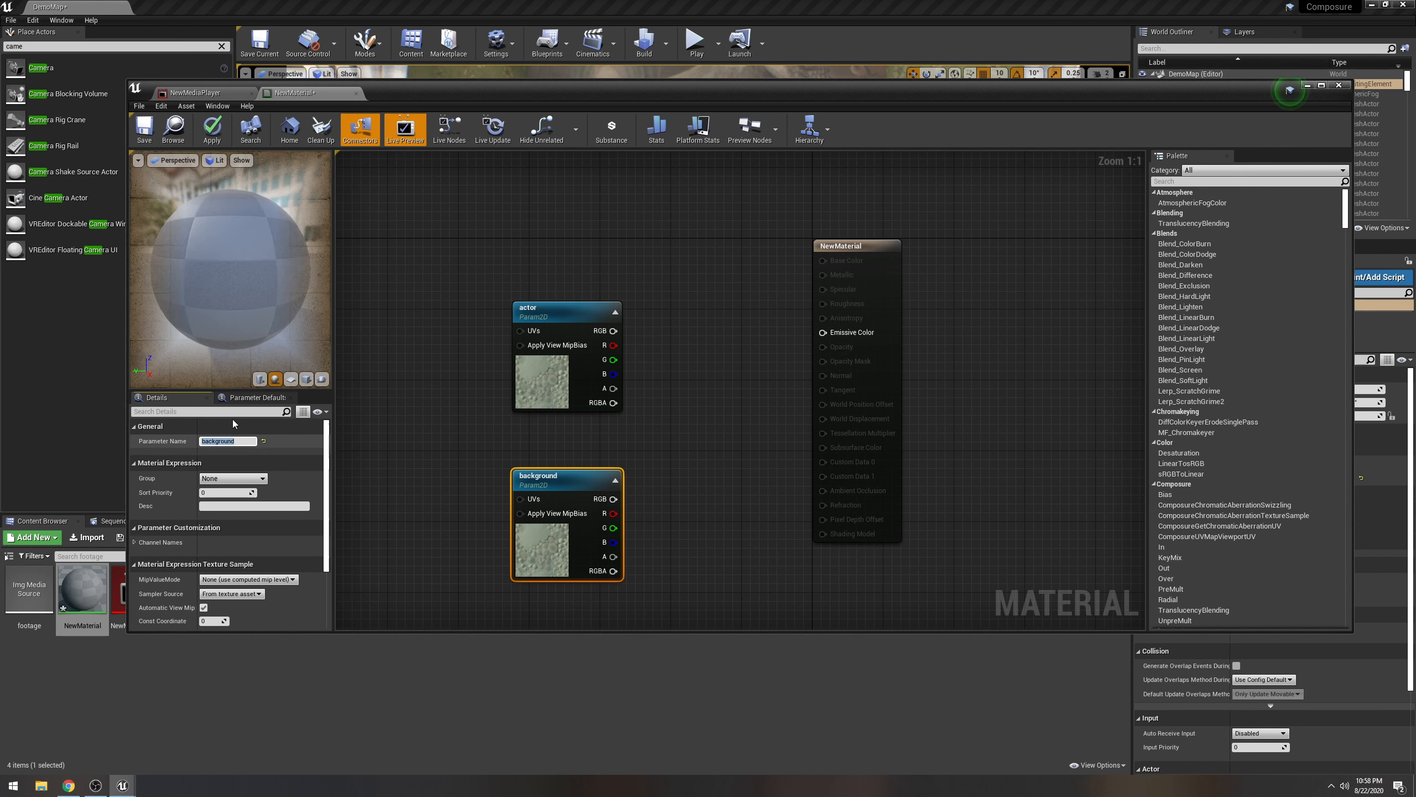
pyautogui.moveTo(555, 306); pyautogui.dragTo(564, 280)
pyautogui.moveTo(563, 475); pyautogui.dragTo(554, 422)
pyautogui.moveTo(588, 282); pyautogui.dragTo(561, 273)
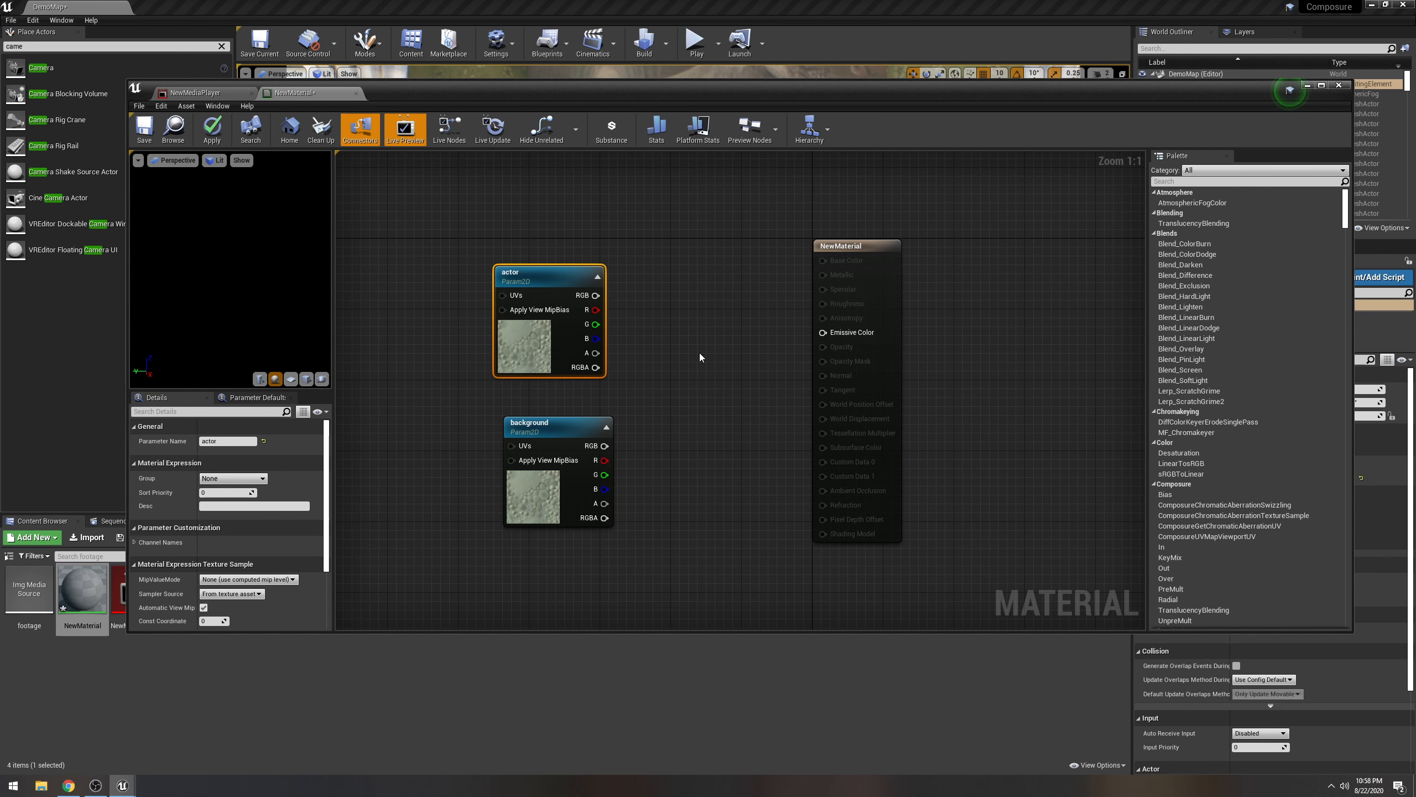
# Add a Composure Over node between the texture parameters and the material output node.
pyautogui.click(686, 341)
pyautogui.rightClick(681, 342)
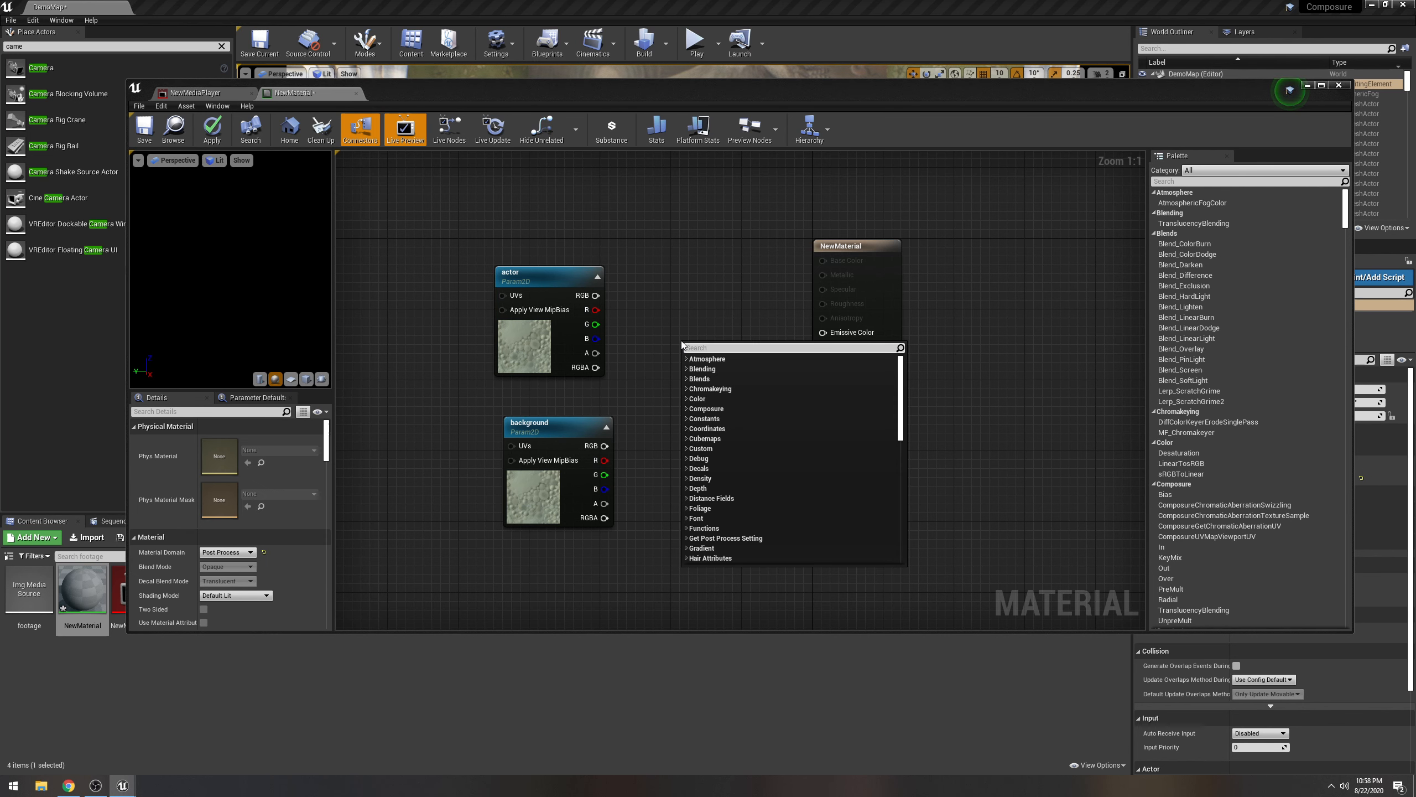
pyautogui.write('over')
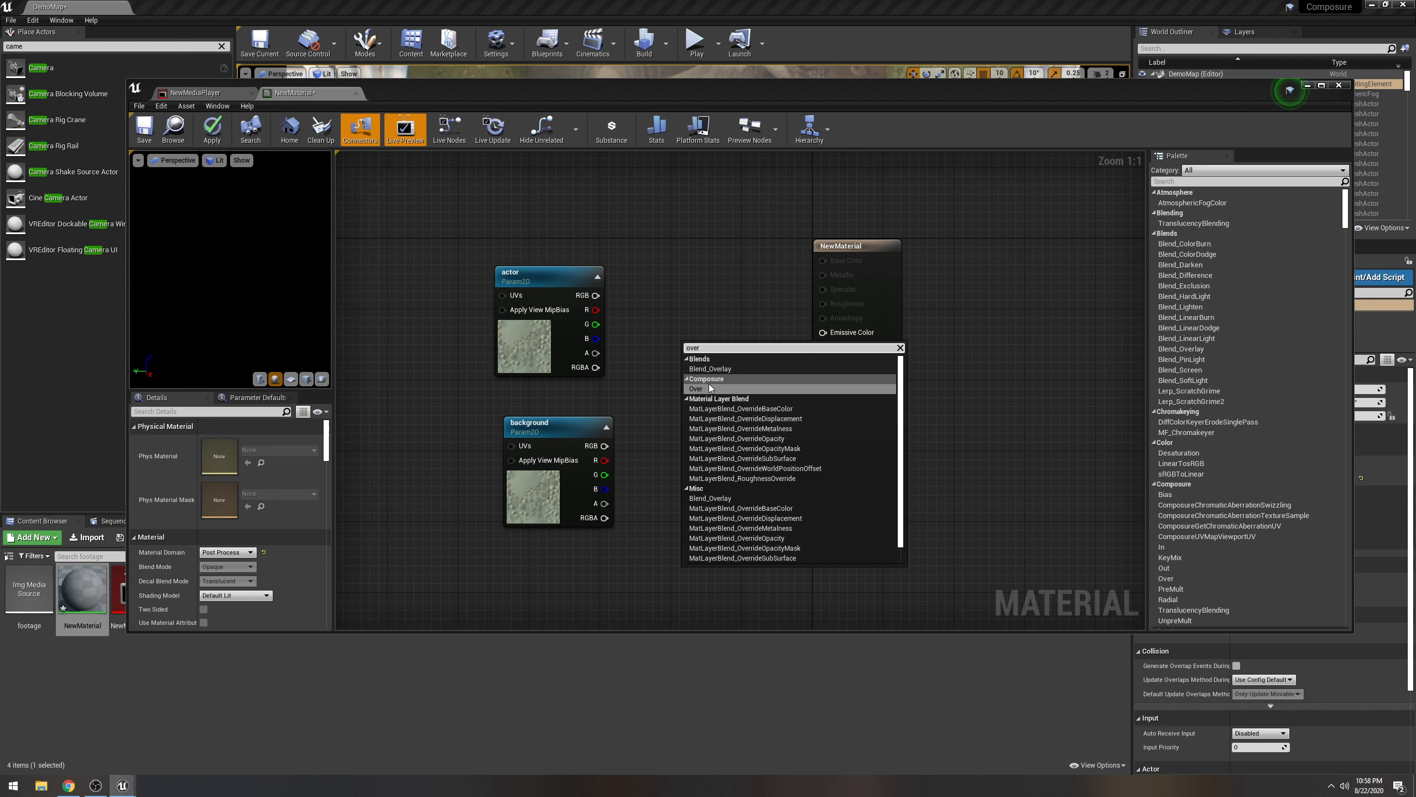
pyautogui.click(717, 389)
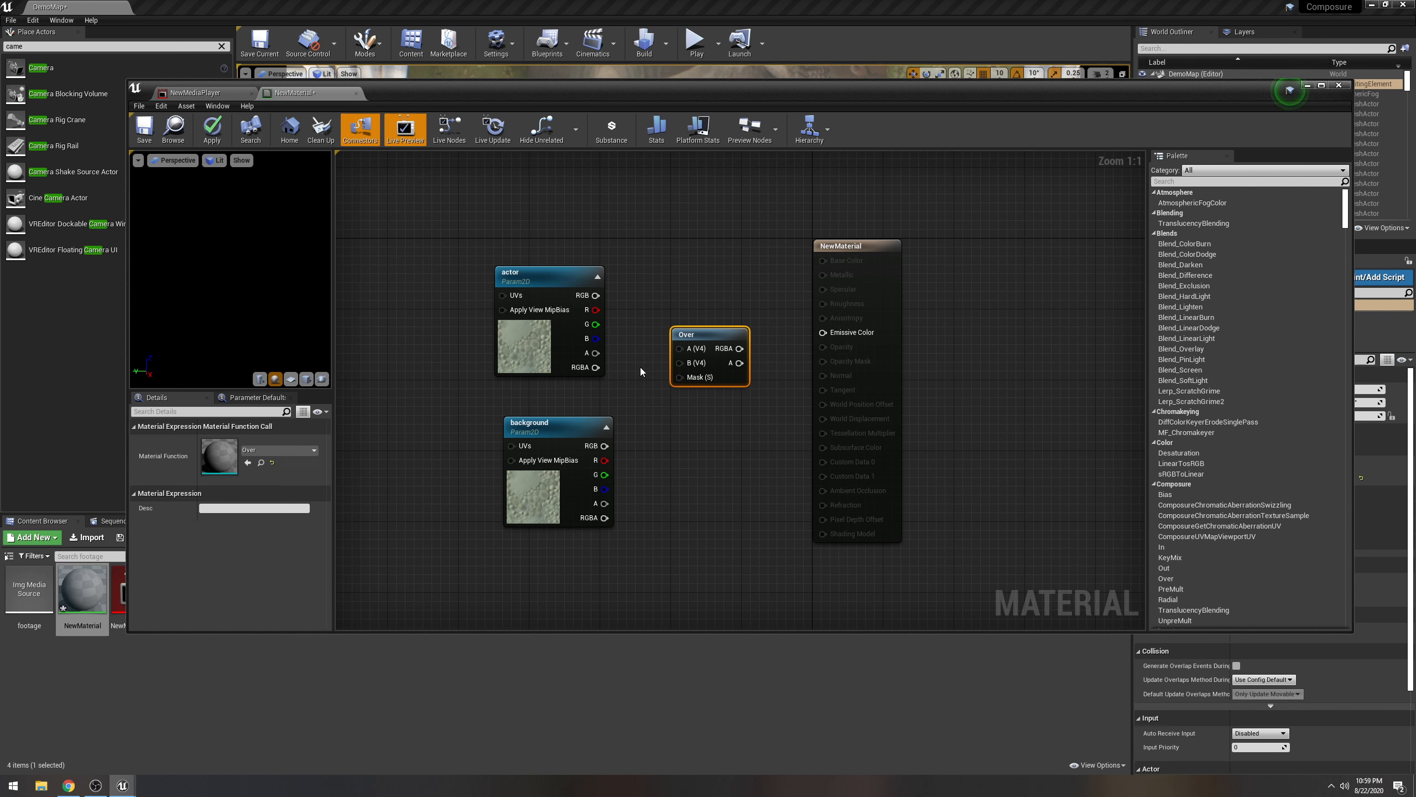
# Connect actor's RGBA output to the Over node's A input and background's RGBA to B, and align the actor node above background.
pyautogui.moveTo(594, 368); pyautogui.dragTo(684, 350)
pyautogui.moveTo(604, 518); pyautogui.dragTo(679, 364)
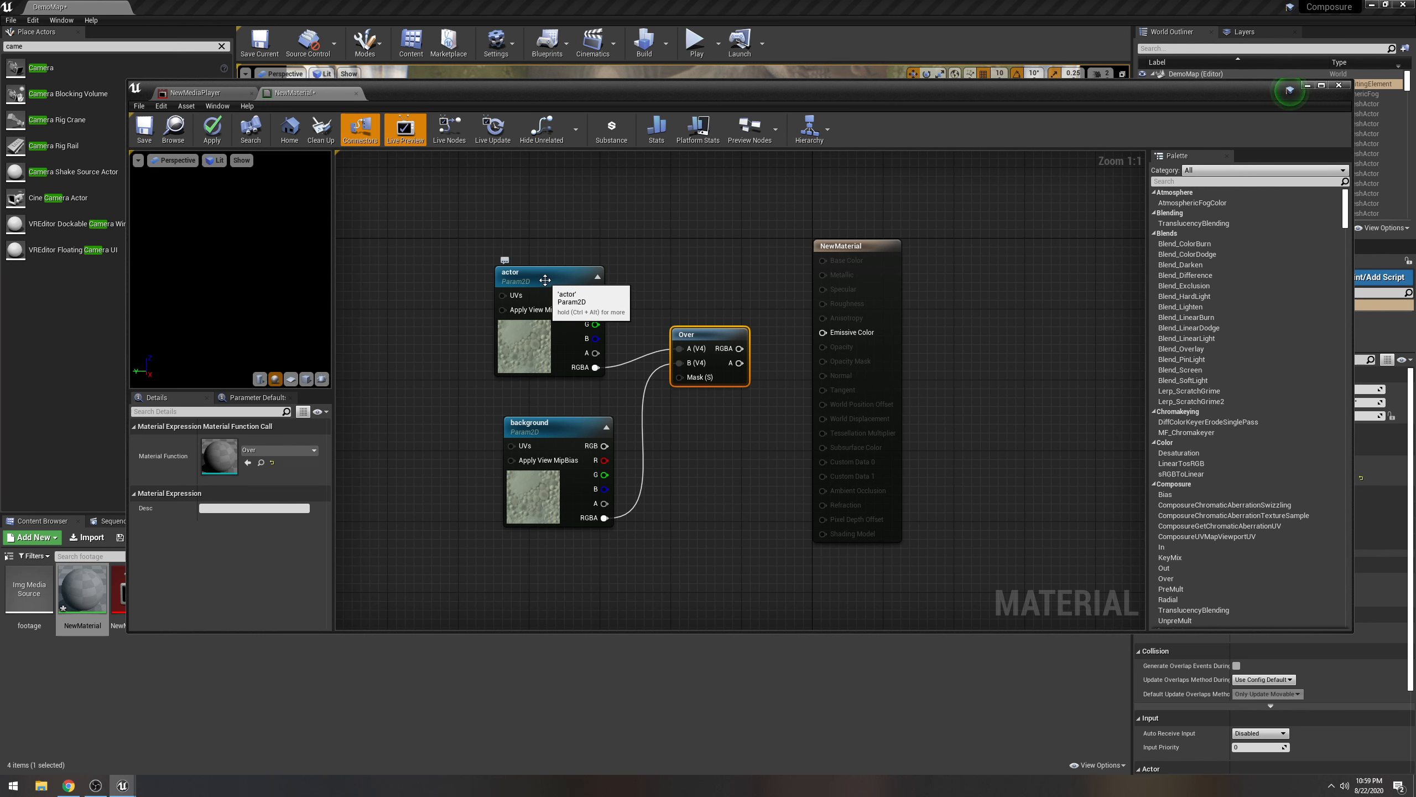
pyautogui.moveTo(547, 279); pyautogui.dragTo(555, 287)
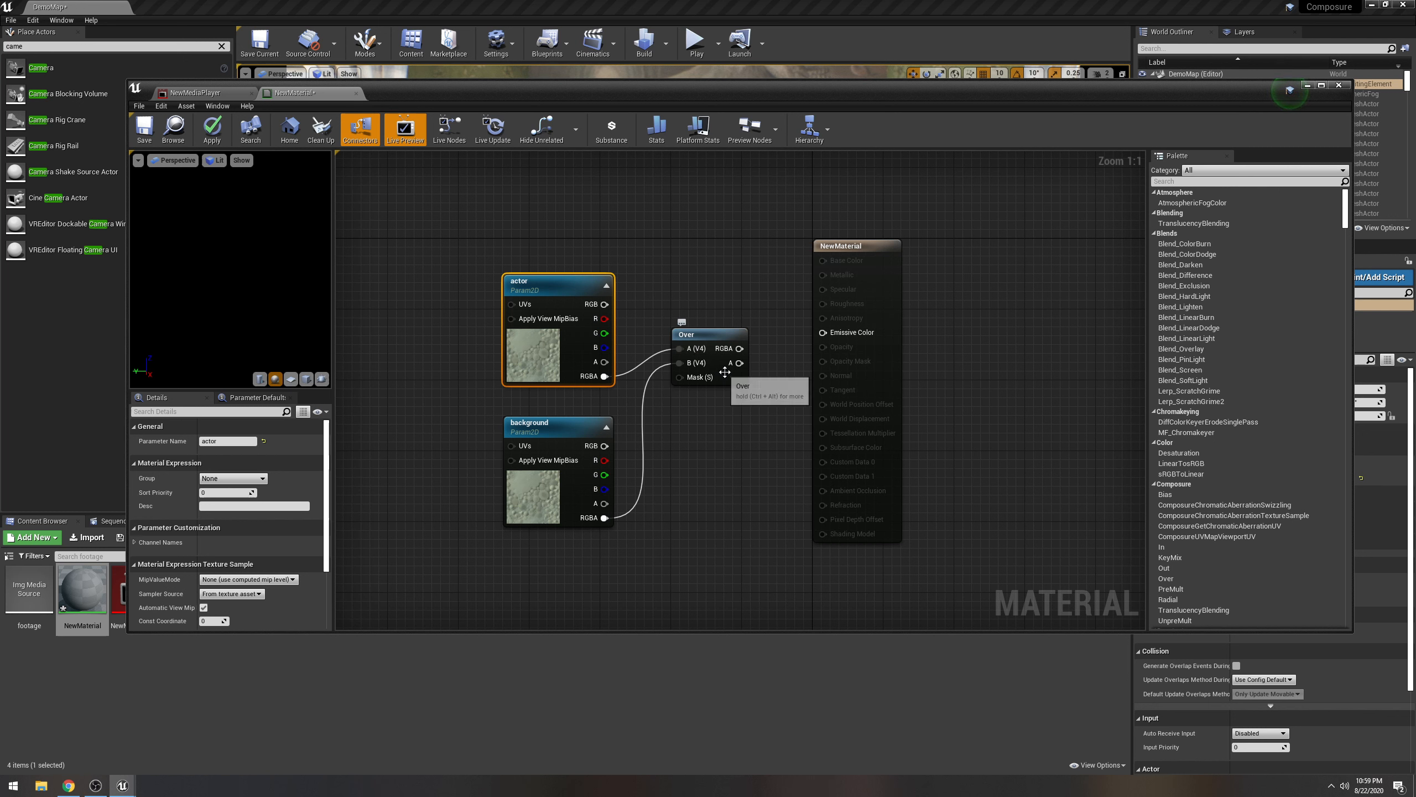
# Connect the Over node's RGBA output to Emissive Color, apply the material changes, and minimize the material editor.
pyautogui.moveTo(739, 348); pyautogui.dragTo(823, 334)
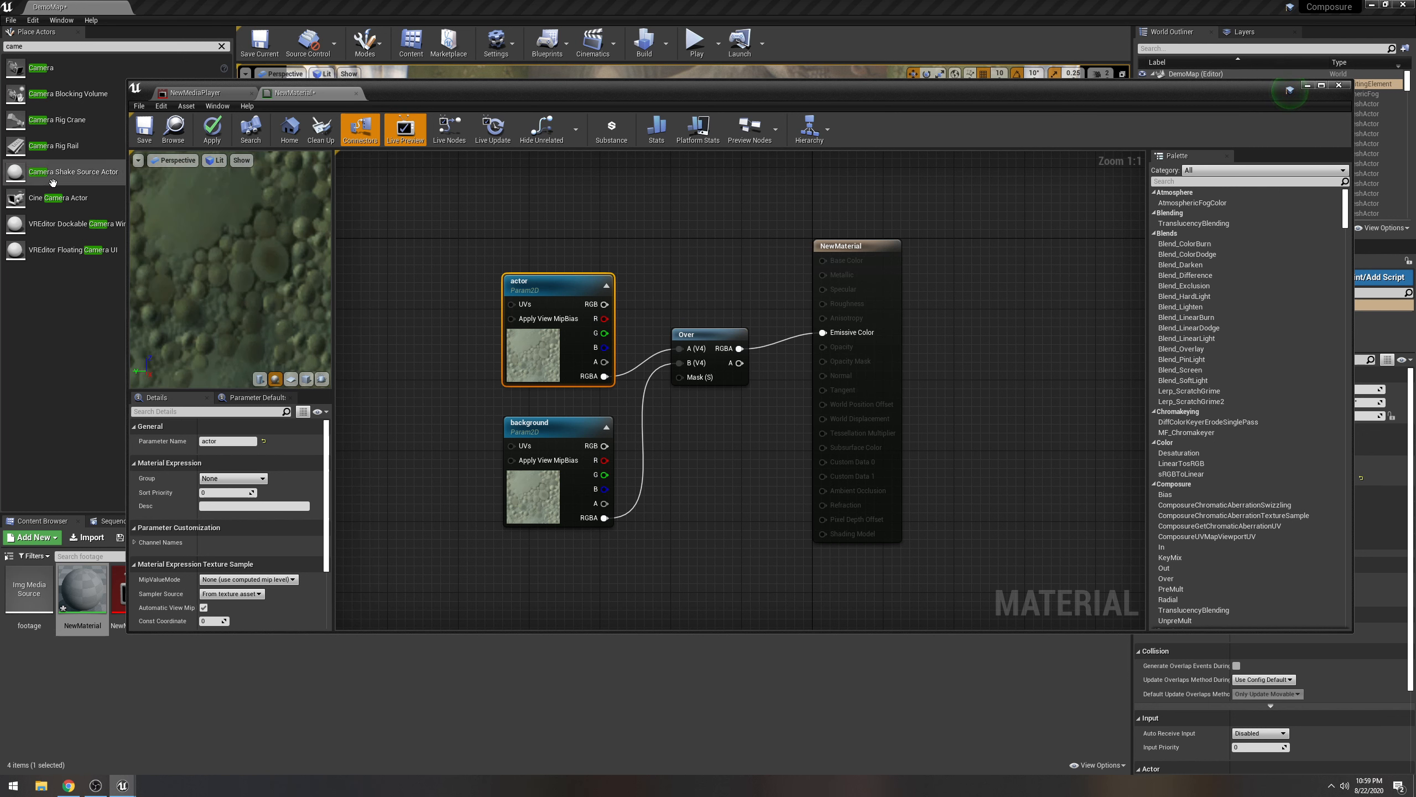
pyautogui.click(213, 133)
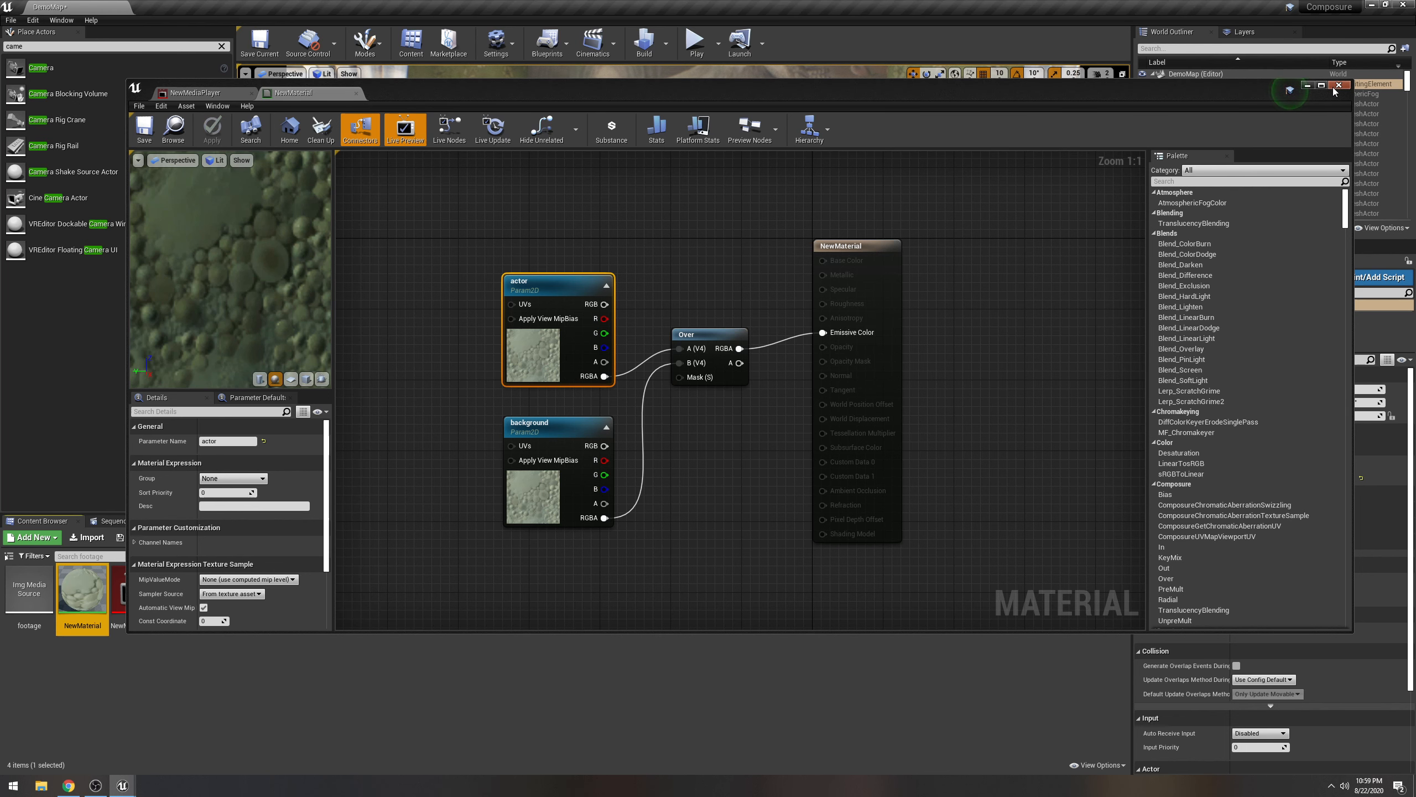
pyautogui.click(1307, 85)
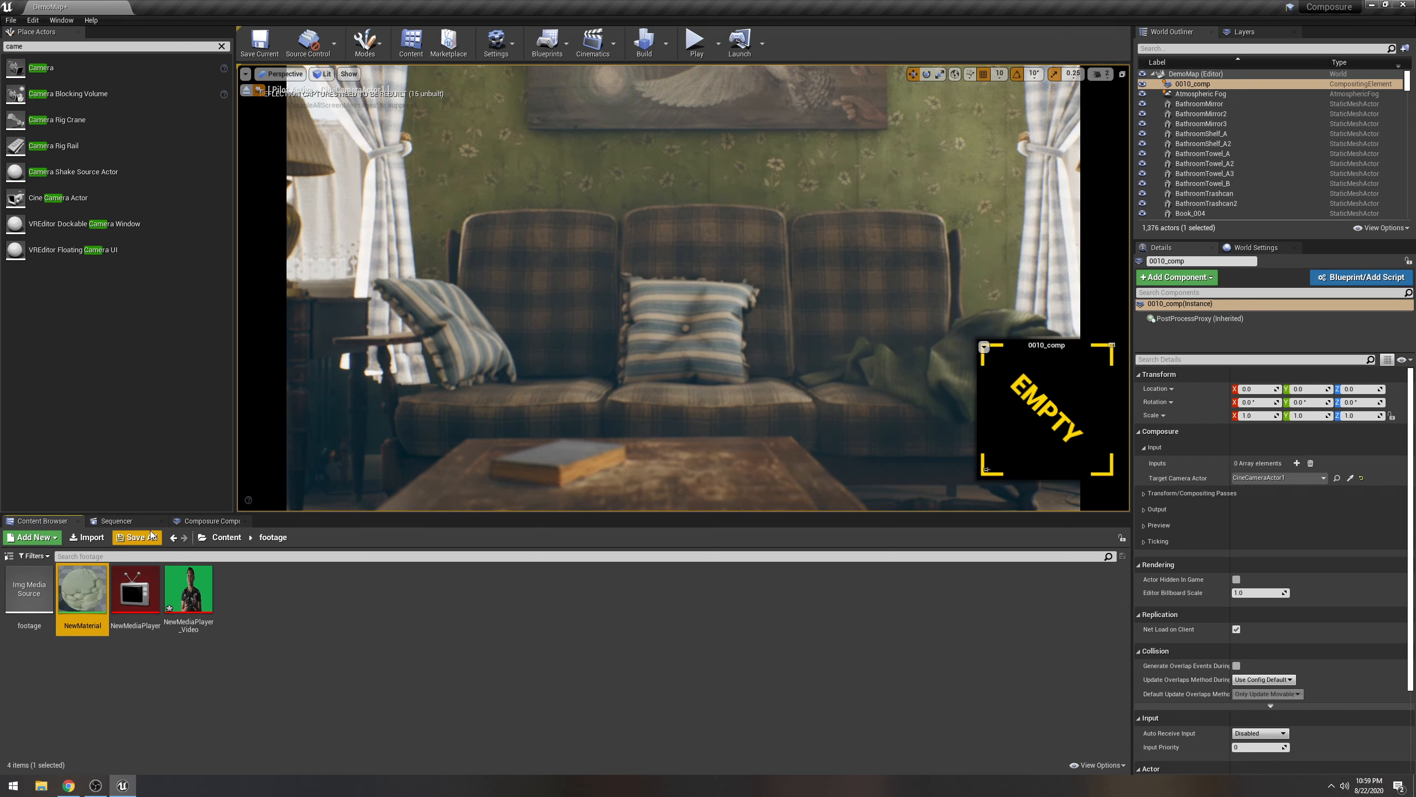
# Add one element to the Transform Passes of the 0010_comp shot.
pyautogui.click(211, 524)
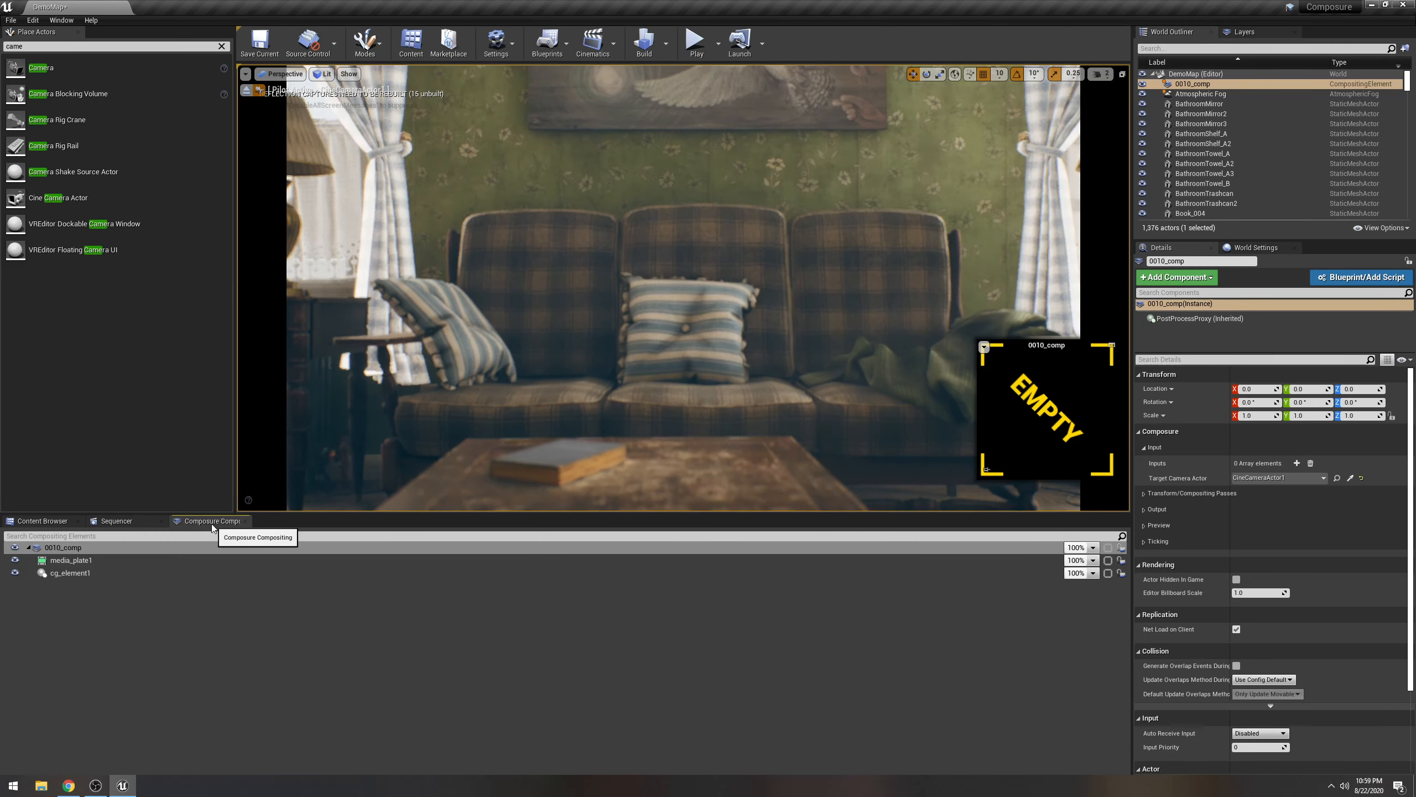
pyautogui.click(62, 548)
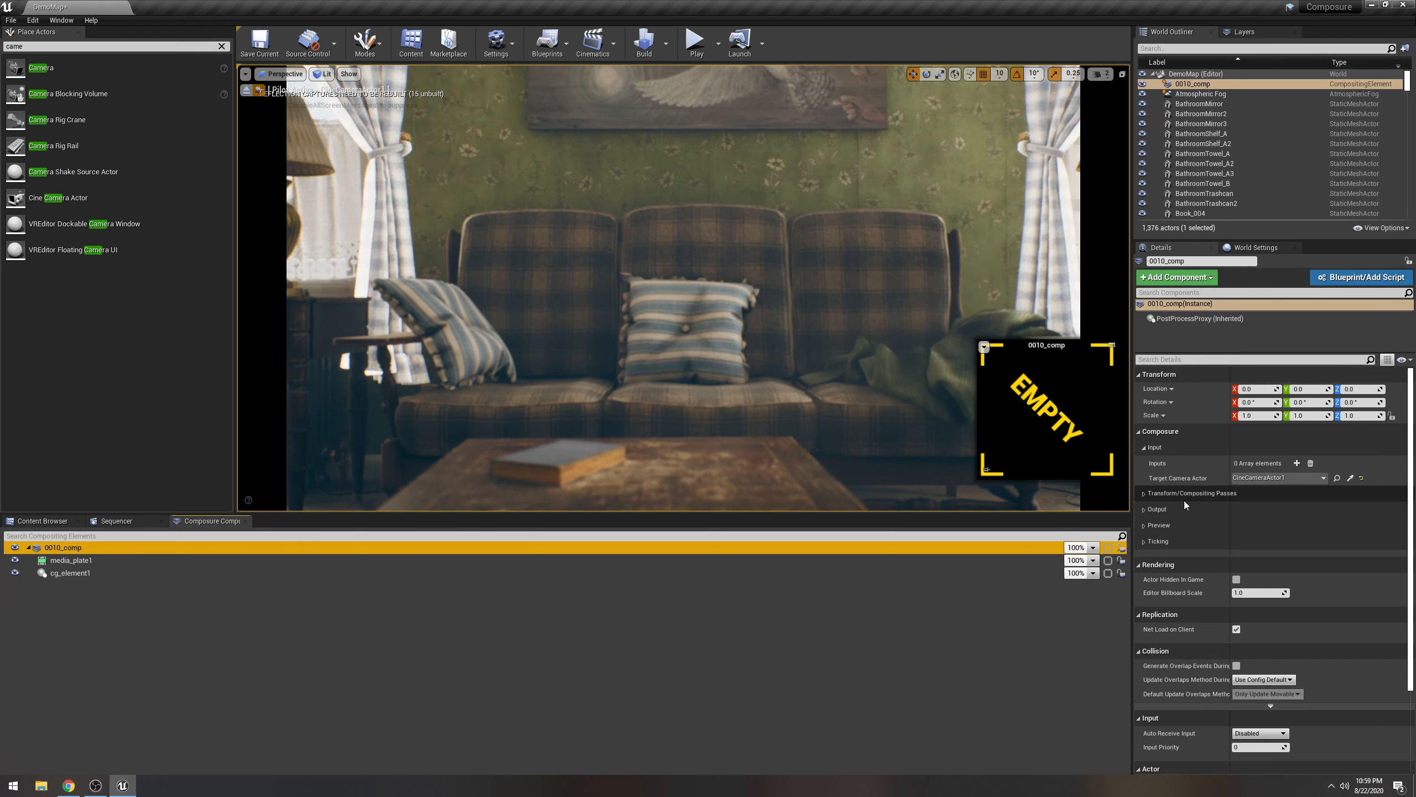
pyautogui.click(1144, 494)
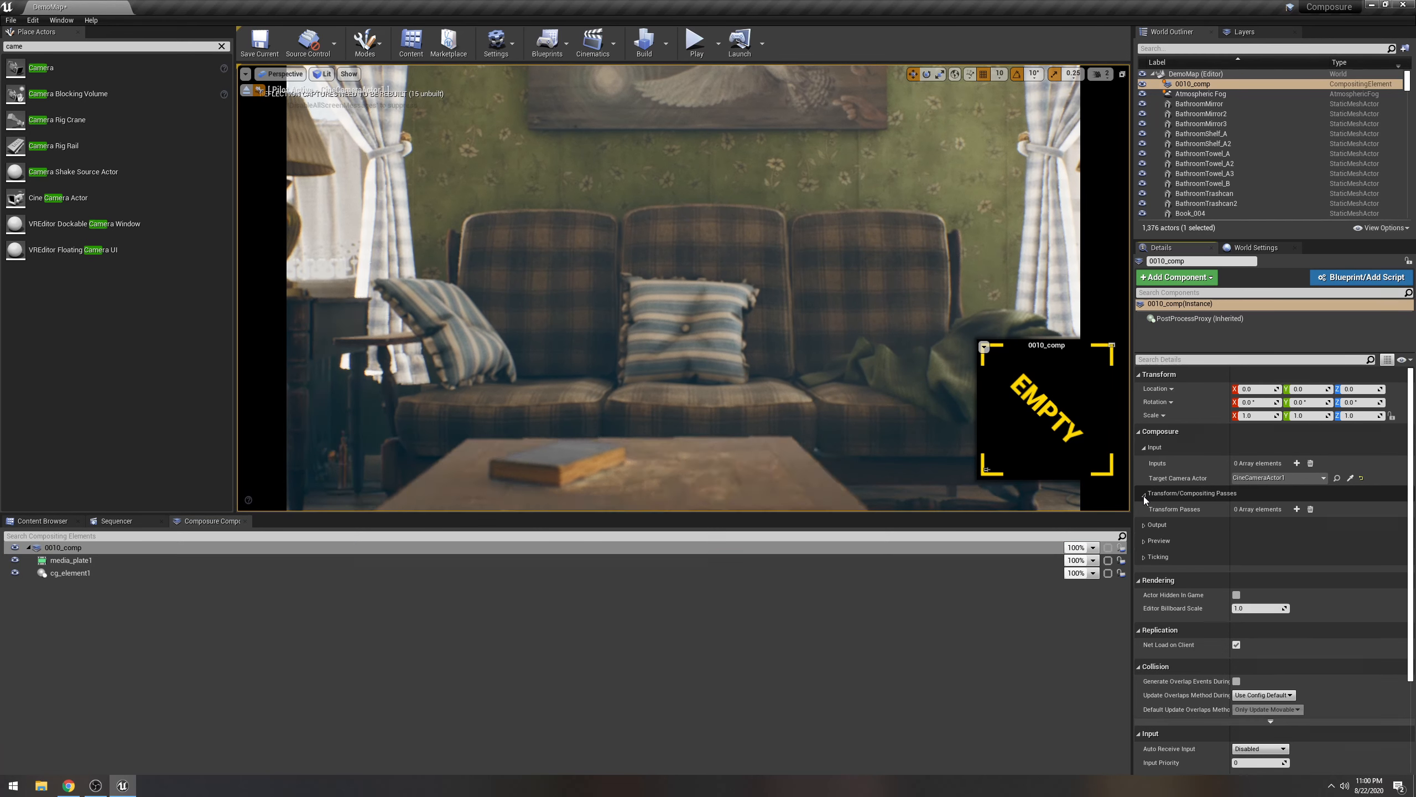
pyautogui.click(1297, 511)
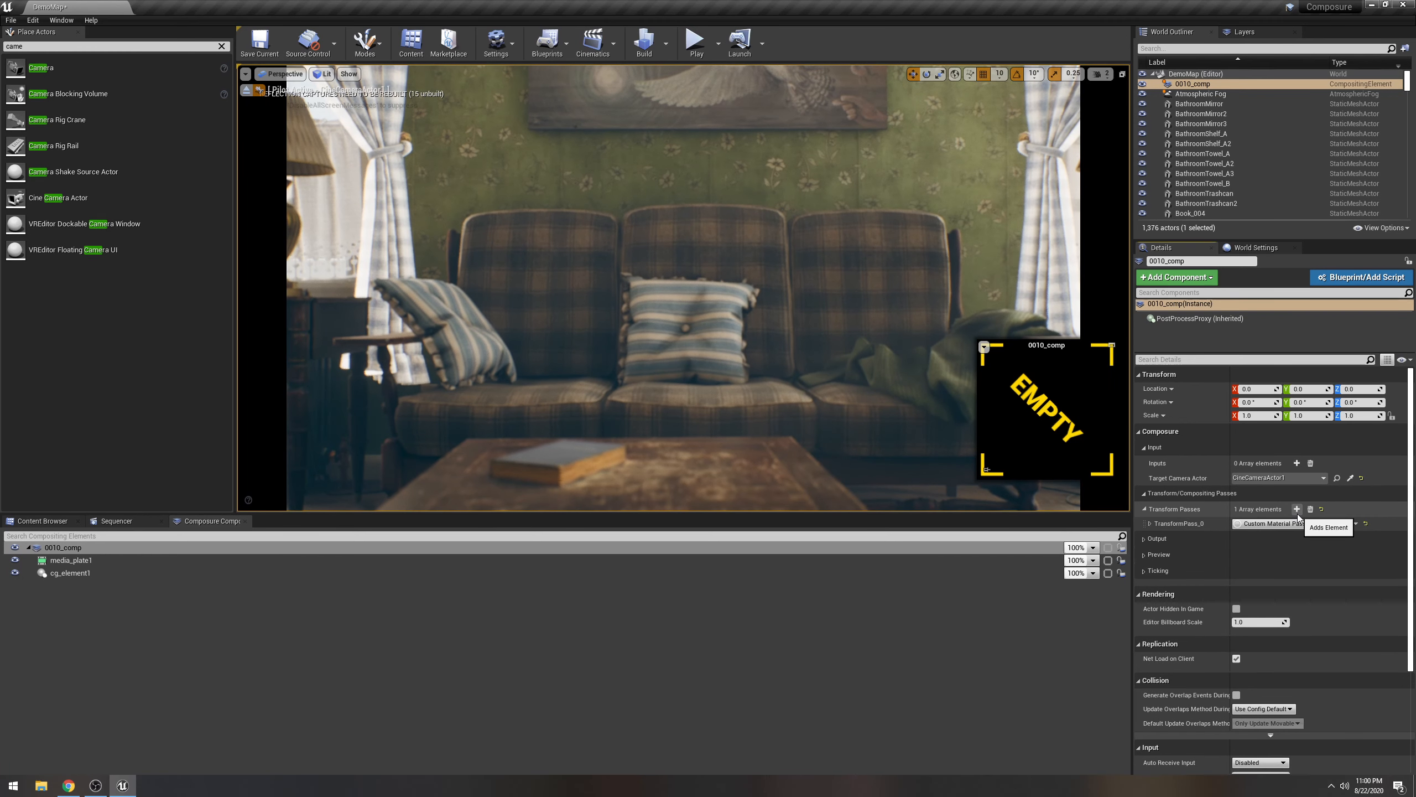
# Assign NewMaterial from the footage folder as the material of 0010_comp's custom material pass.
pyautogui.click(1150, 524)
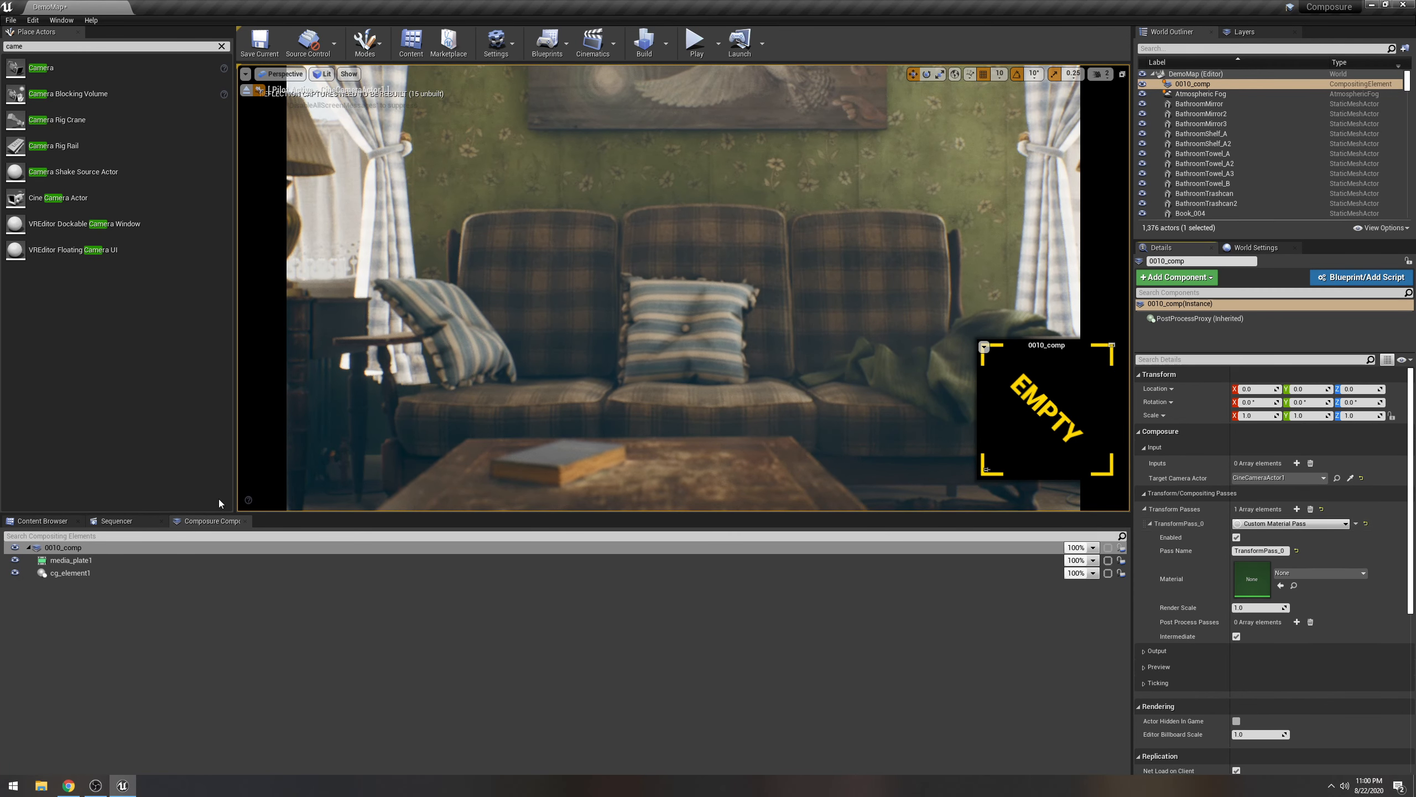
pyautogui.click(53, 521)
pyautogui.moveTo(77, 587); pyautogui.dragTo(1260, 563)
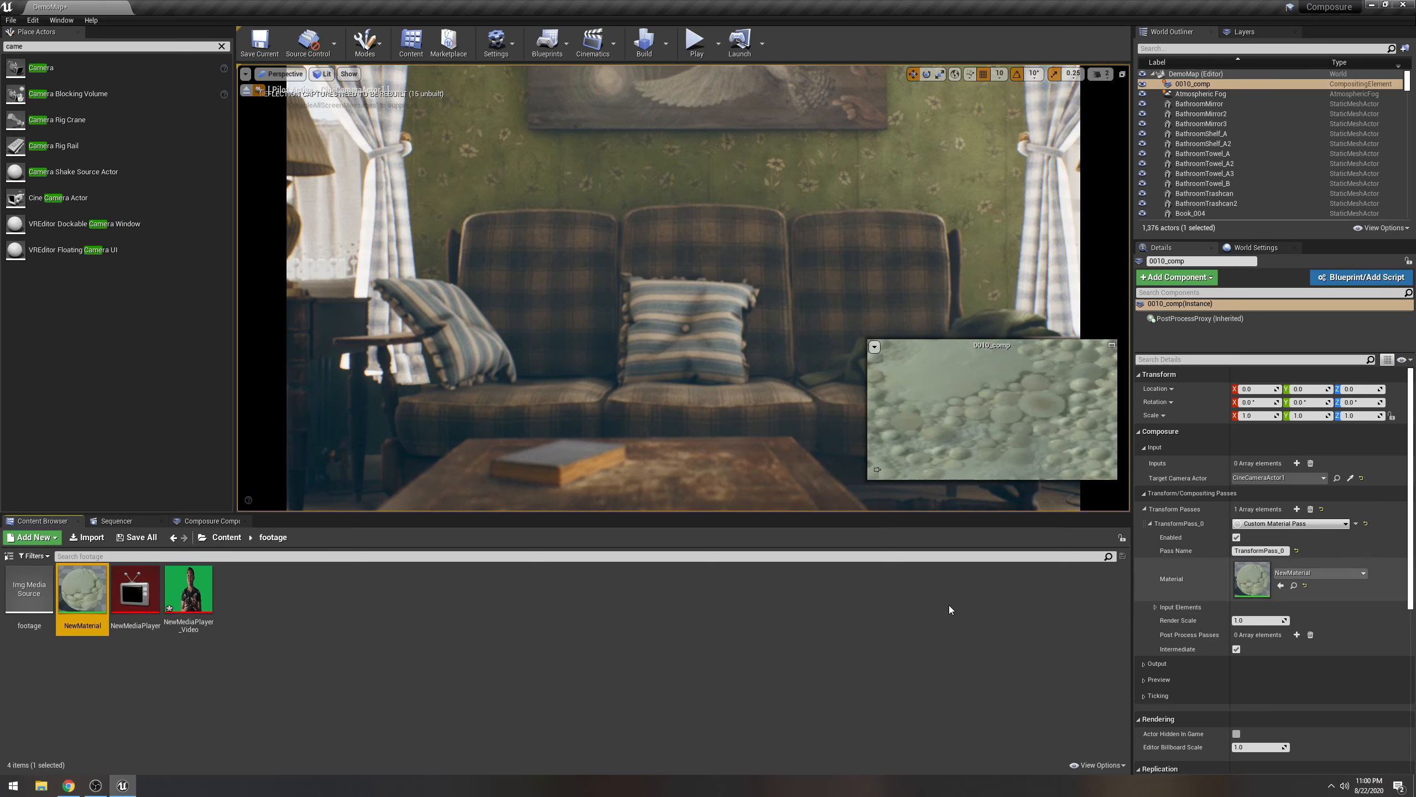
# Set the pass's input elements so that actor uses media_plate1 and background uses cg_element1.
pyautogui.click(1155, 608)
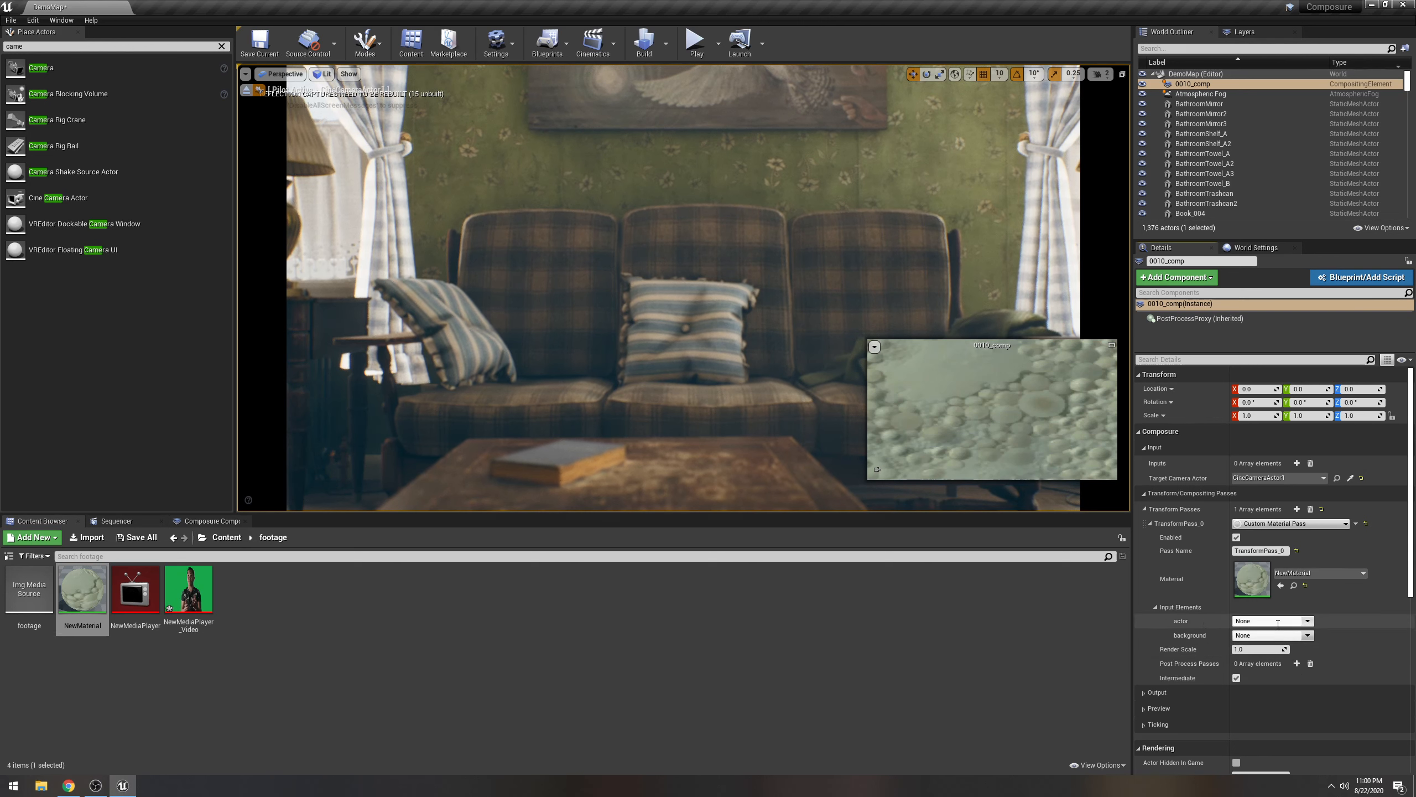
pyautogui.click(1308, 622)
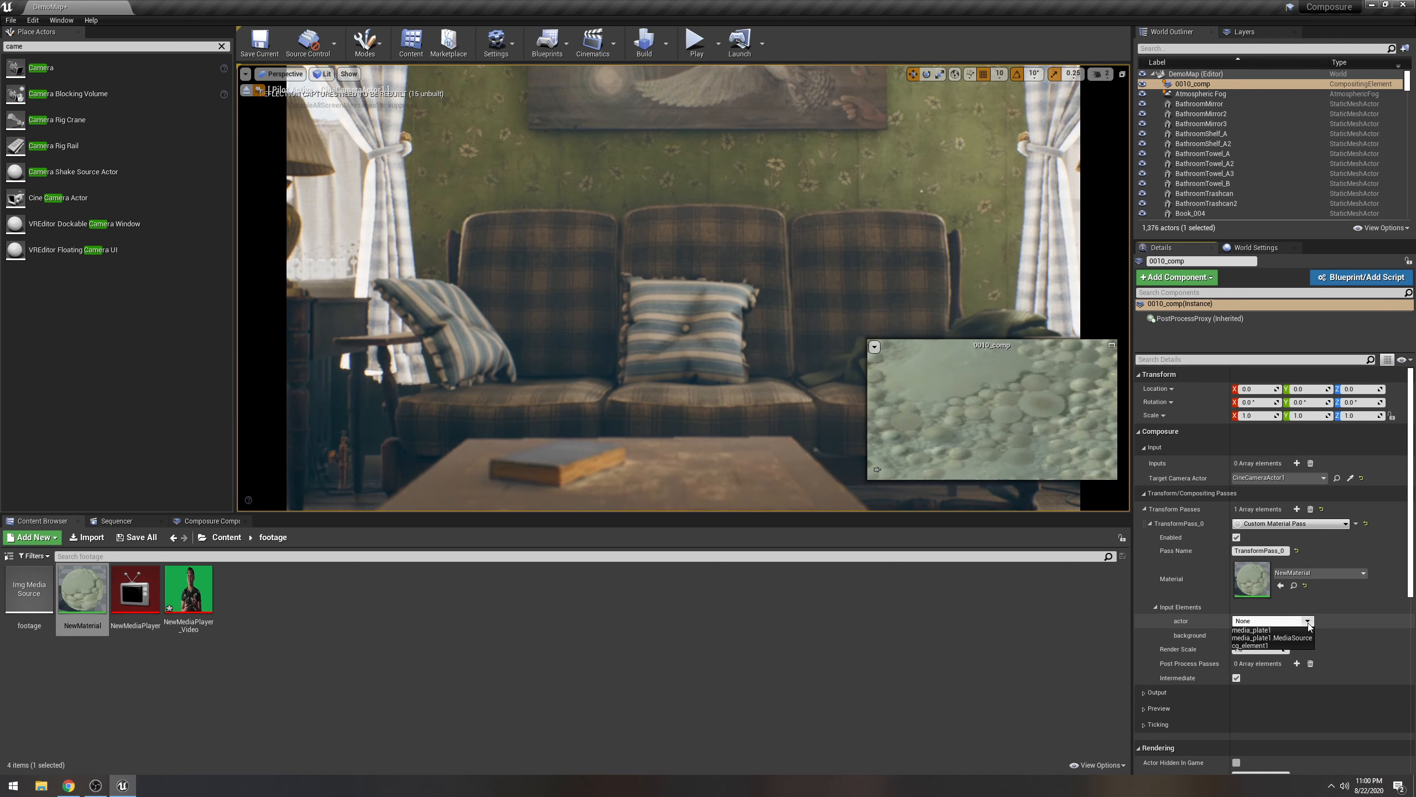
pyautogui.click(1256, 630)
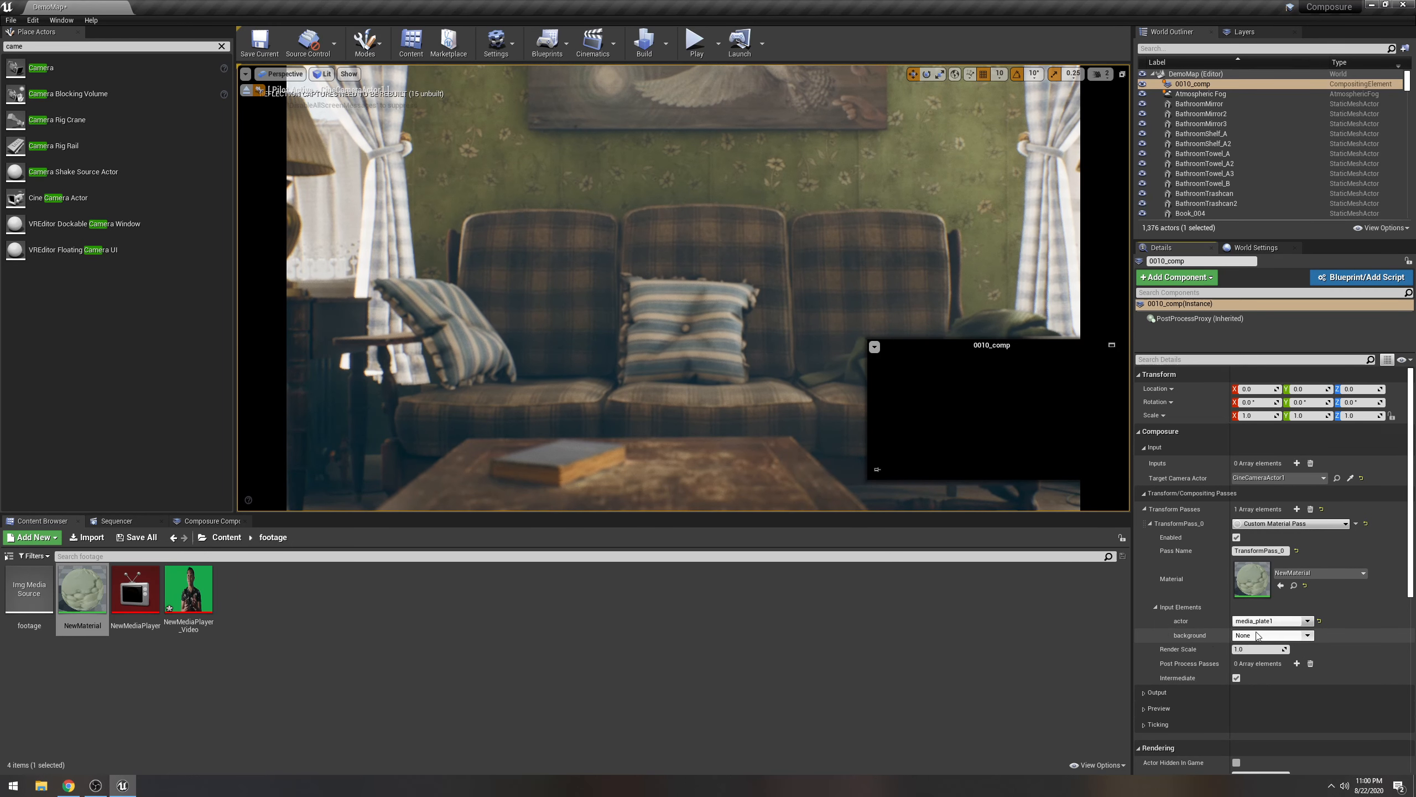
pyautogui.click(1307, 636)
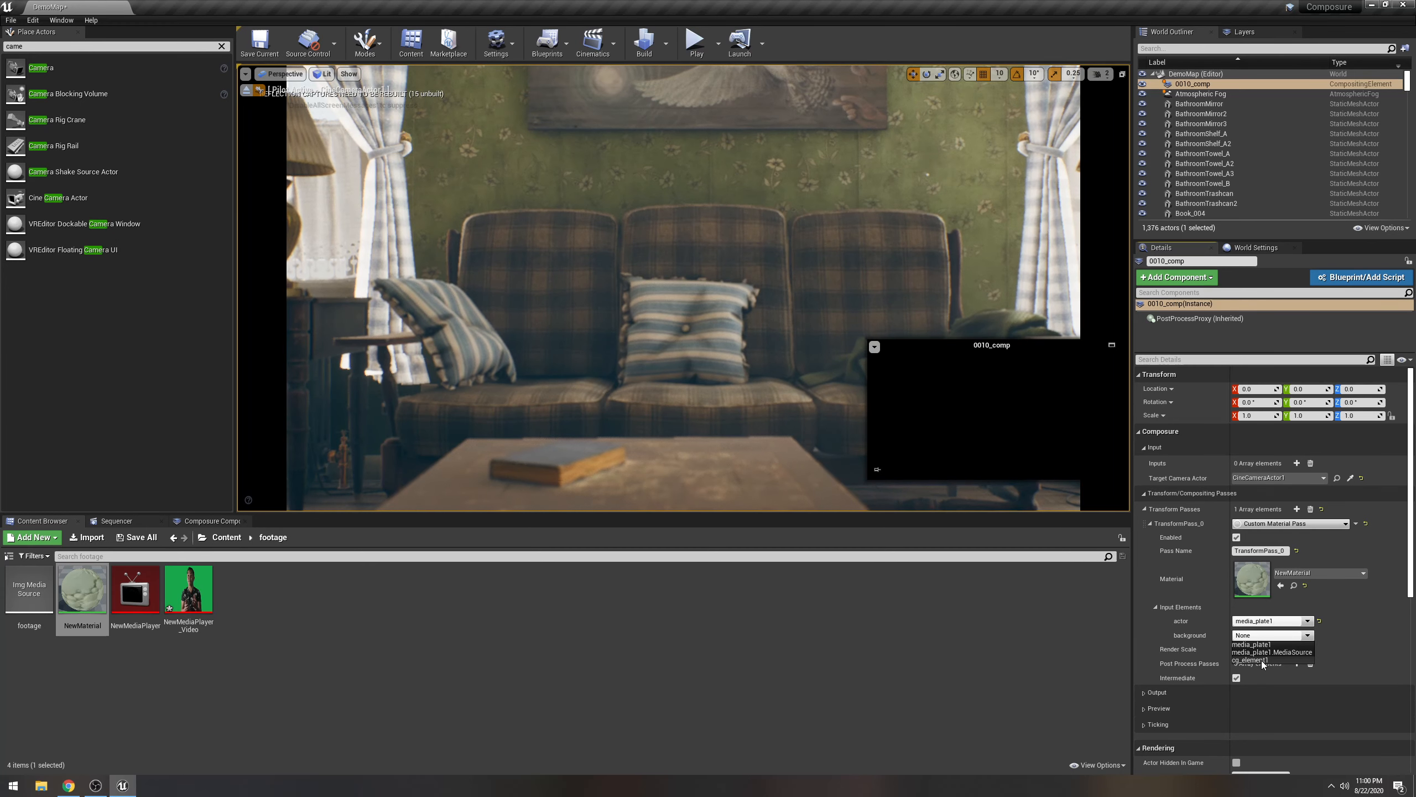
pyautogui.click(1262, 660)
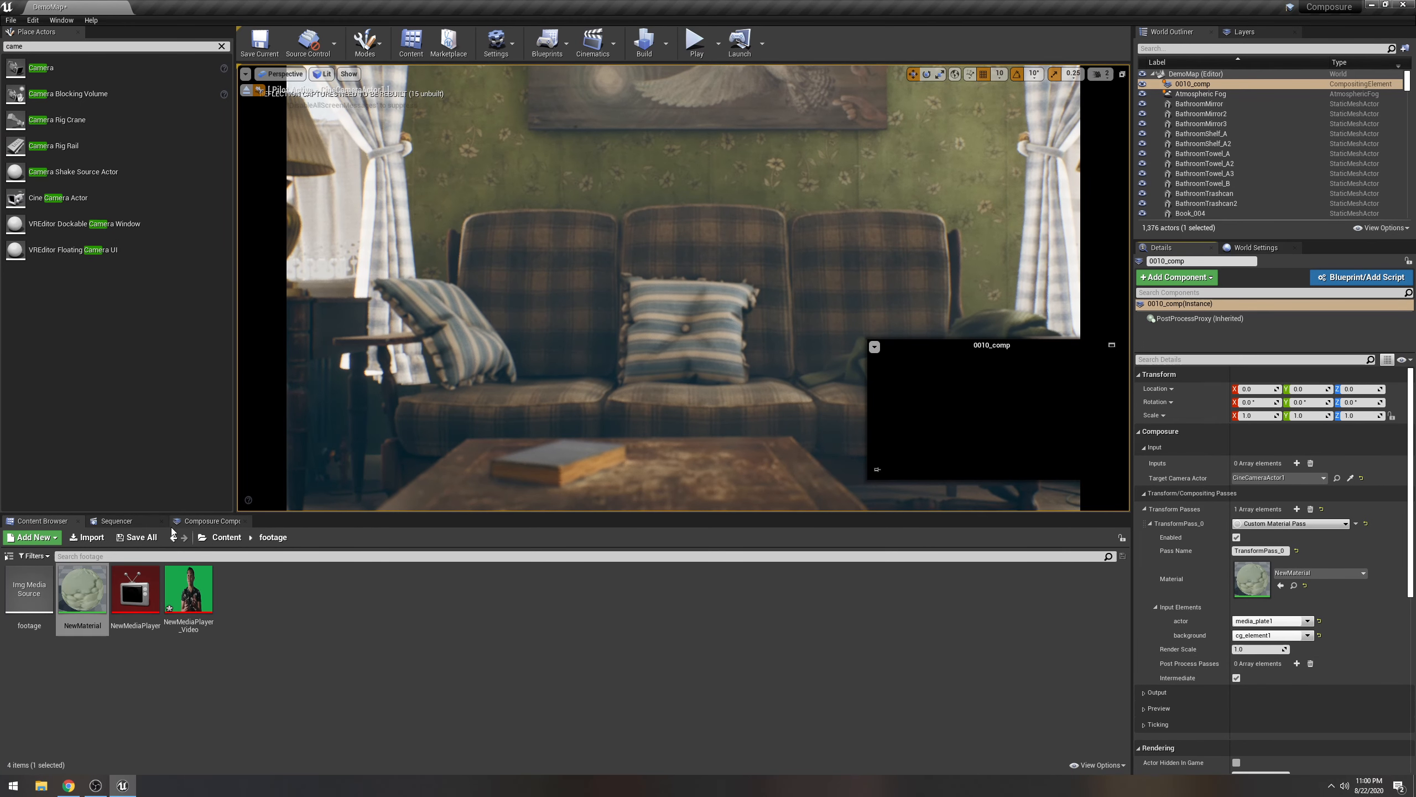
# Check the previews of the cg_element1 and media_plate1 layers under 0010_comp.
pyautogui.click(195, 522)
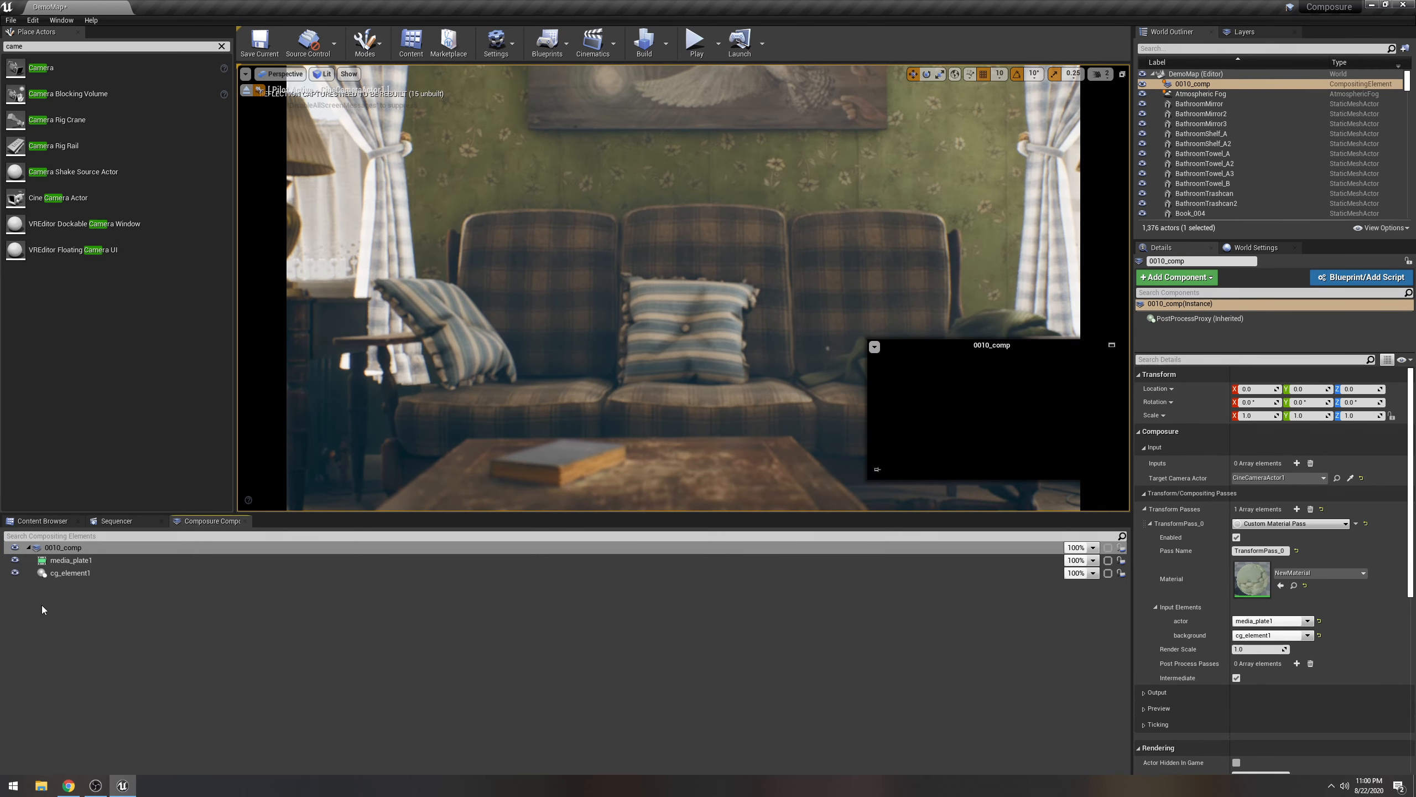
pyautogui.click(79, 561)
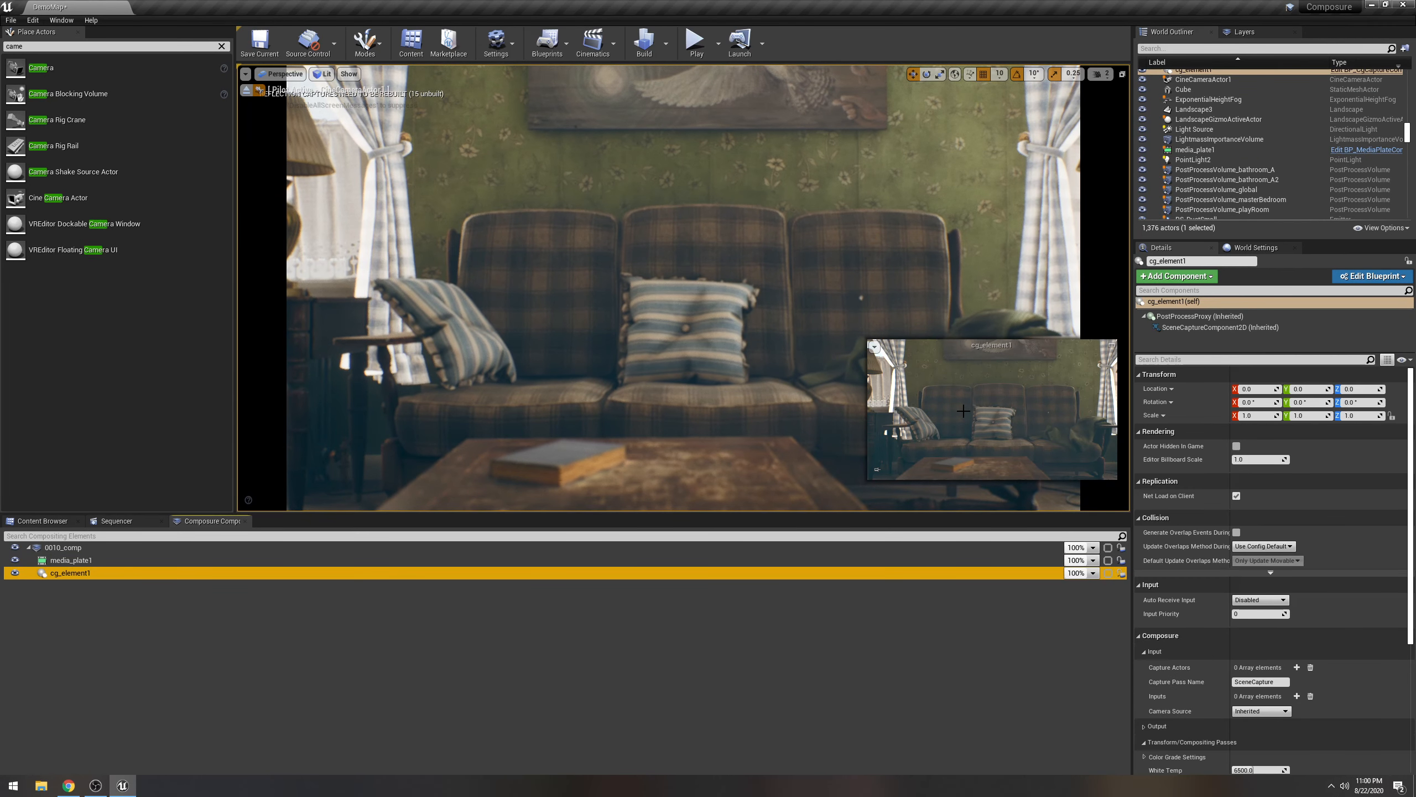
pyautogui.click(90, 560)
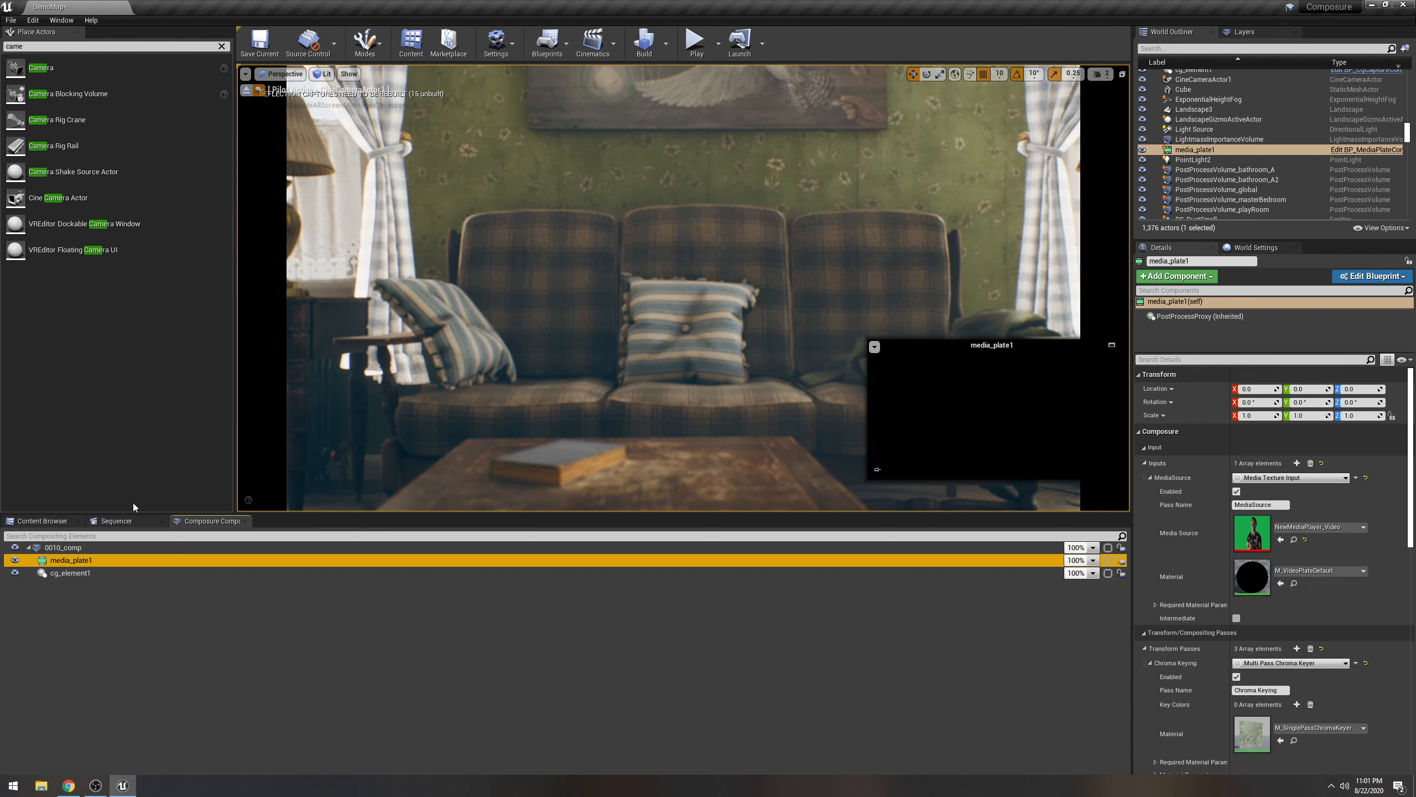
# Open NewMediaPlayer from the footage folder, play the footage source in it, and minimize the player window.
pyautogui.click(42, 520)
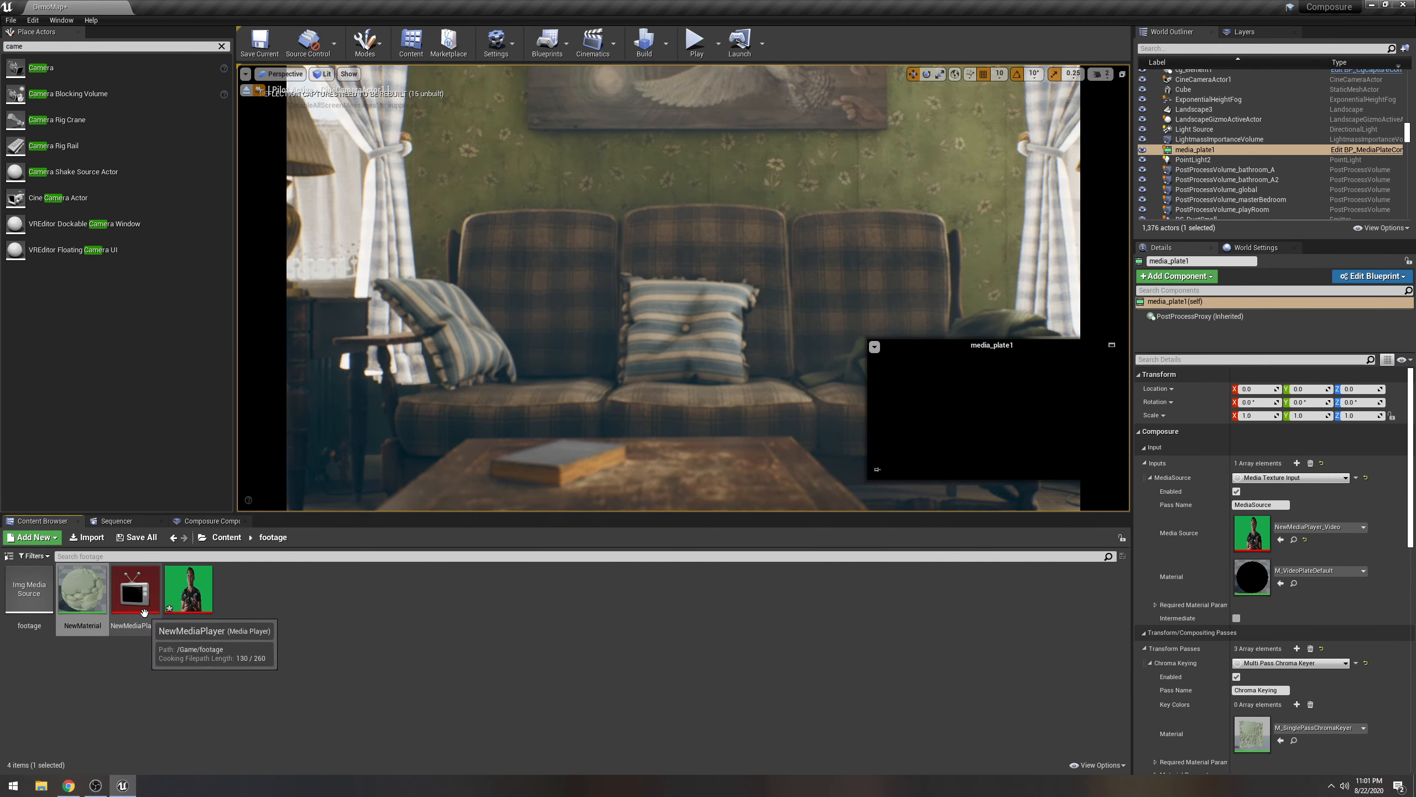
pyautogui.doubleClick(134, 590)
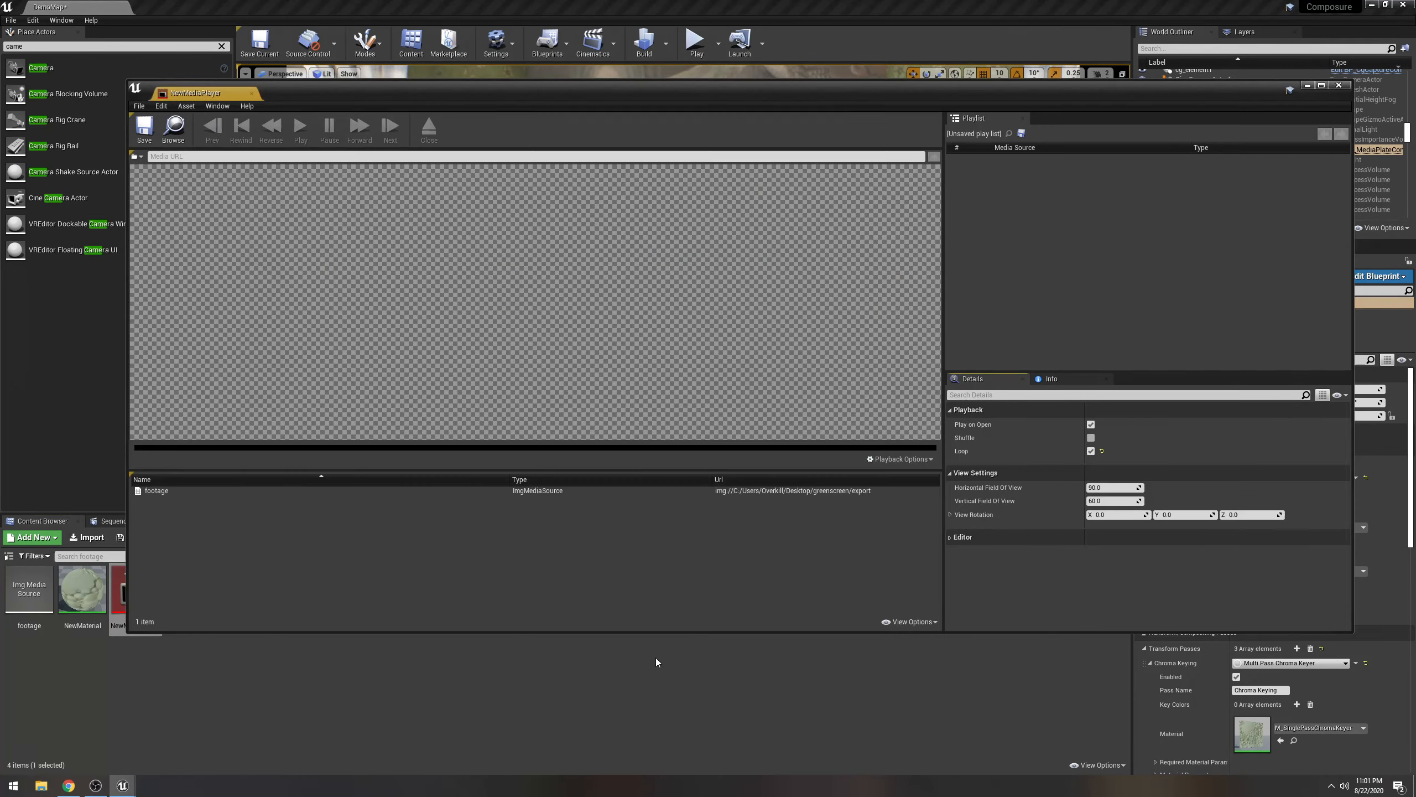
pyautogui.doubleClick(231, 491)
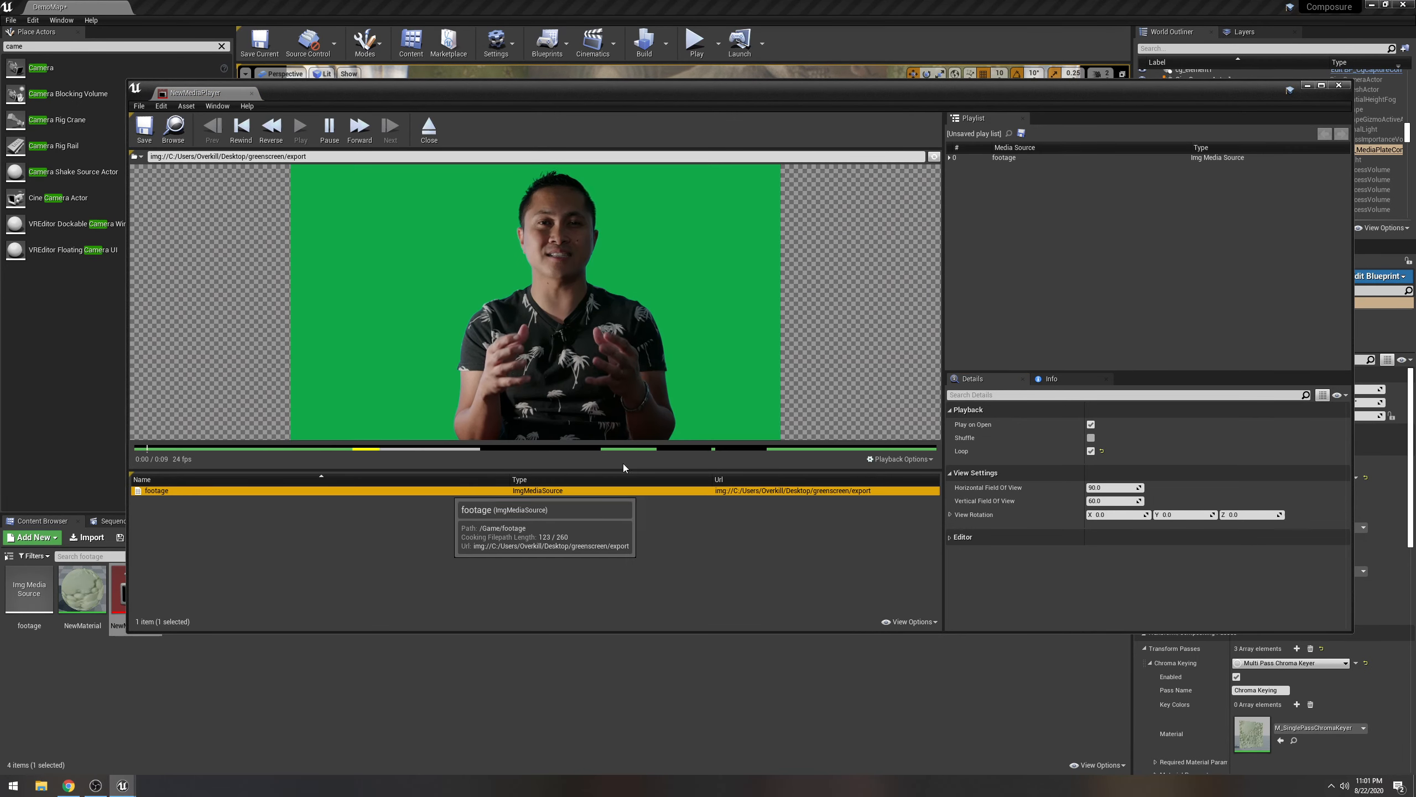
pyautogui.click(1305, 87)
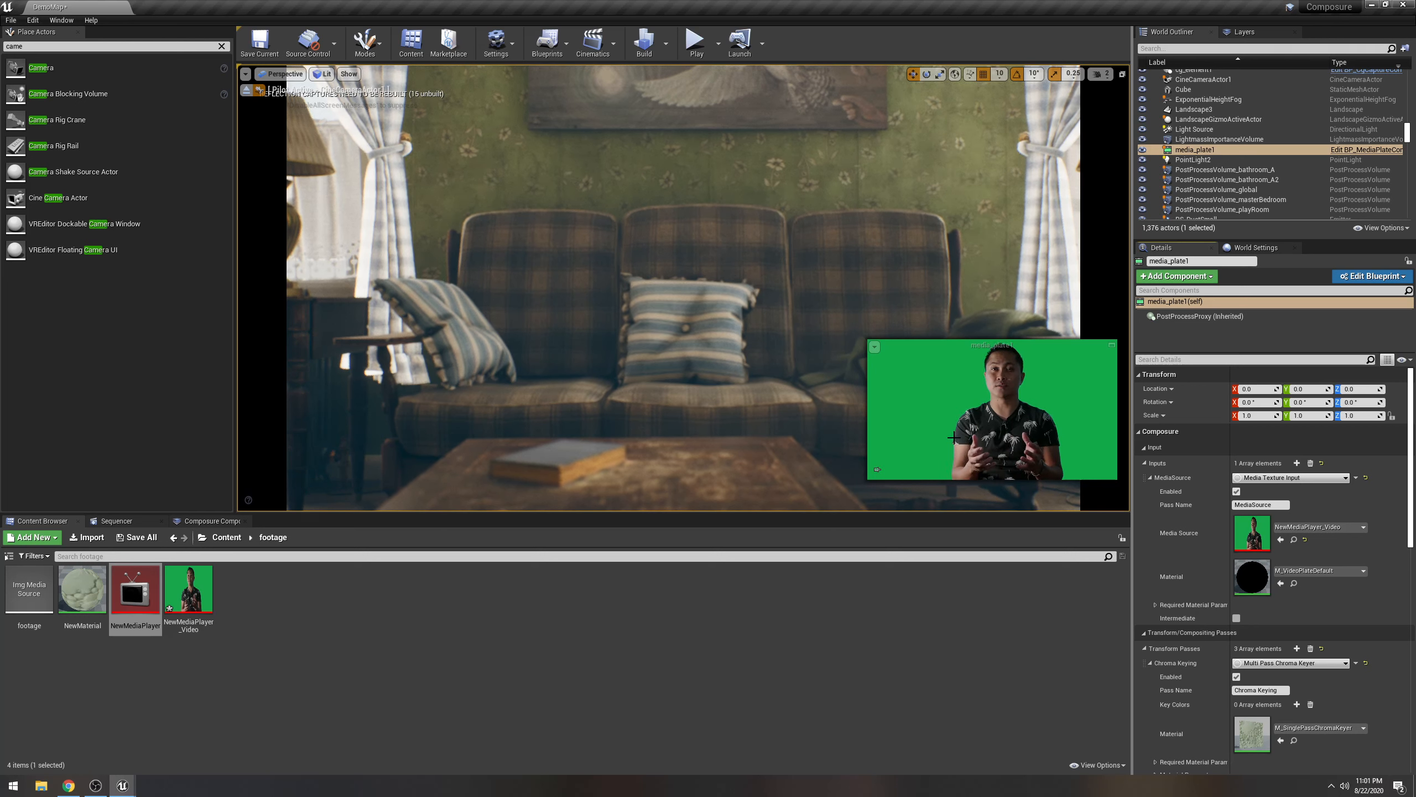
# Check the 0010_comp composite preview and its transform pass settings.
pyautogui.click(215, 522)
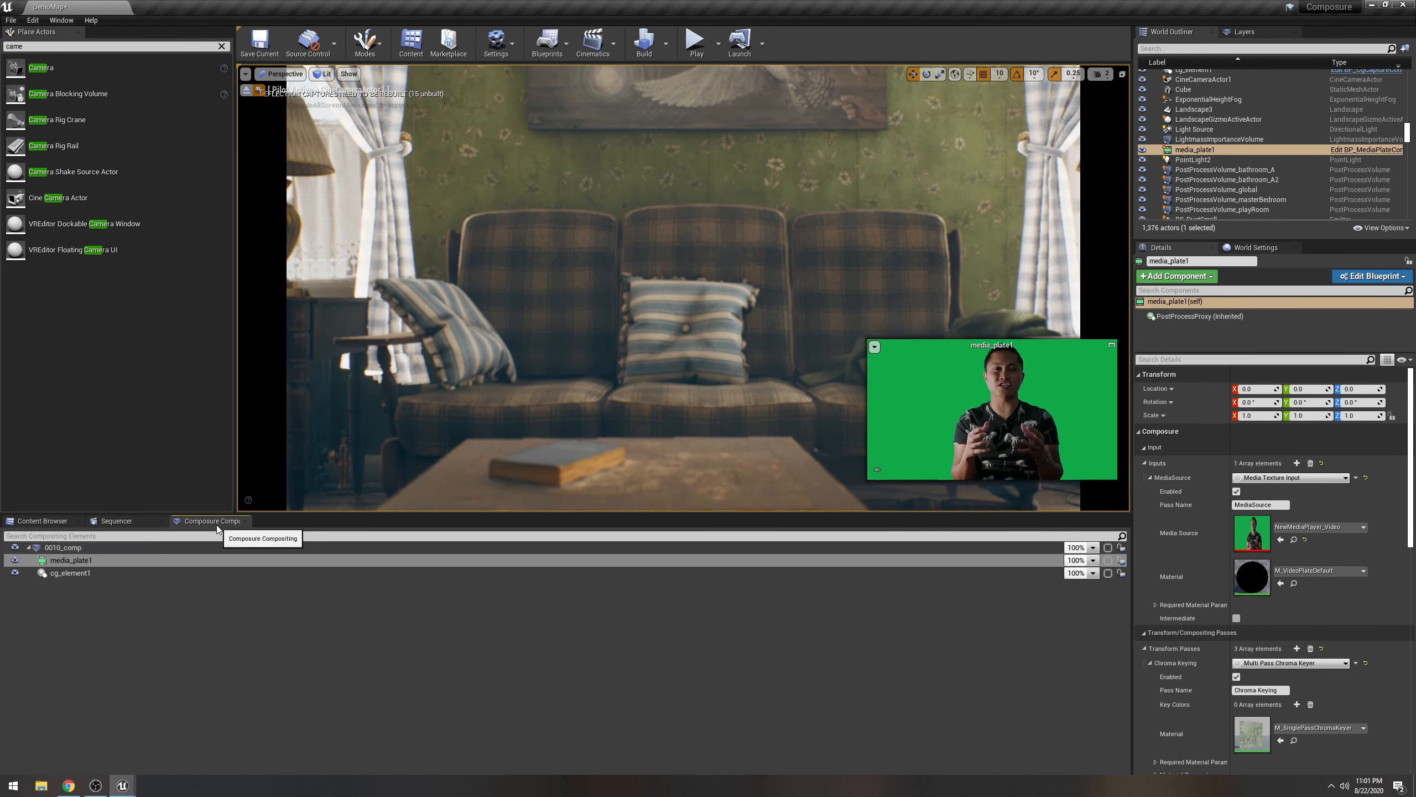
pyautogui.click(105, 549)
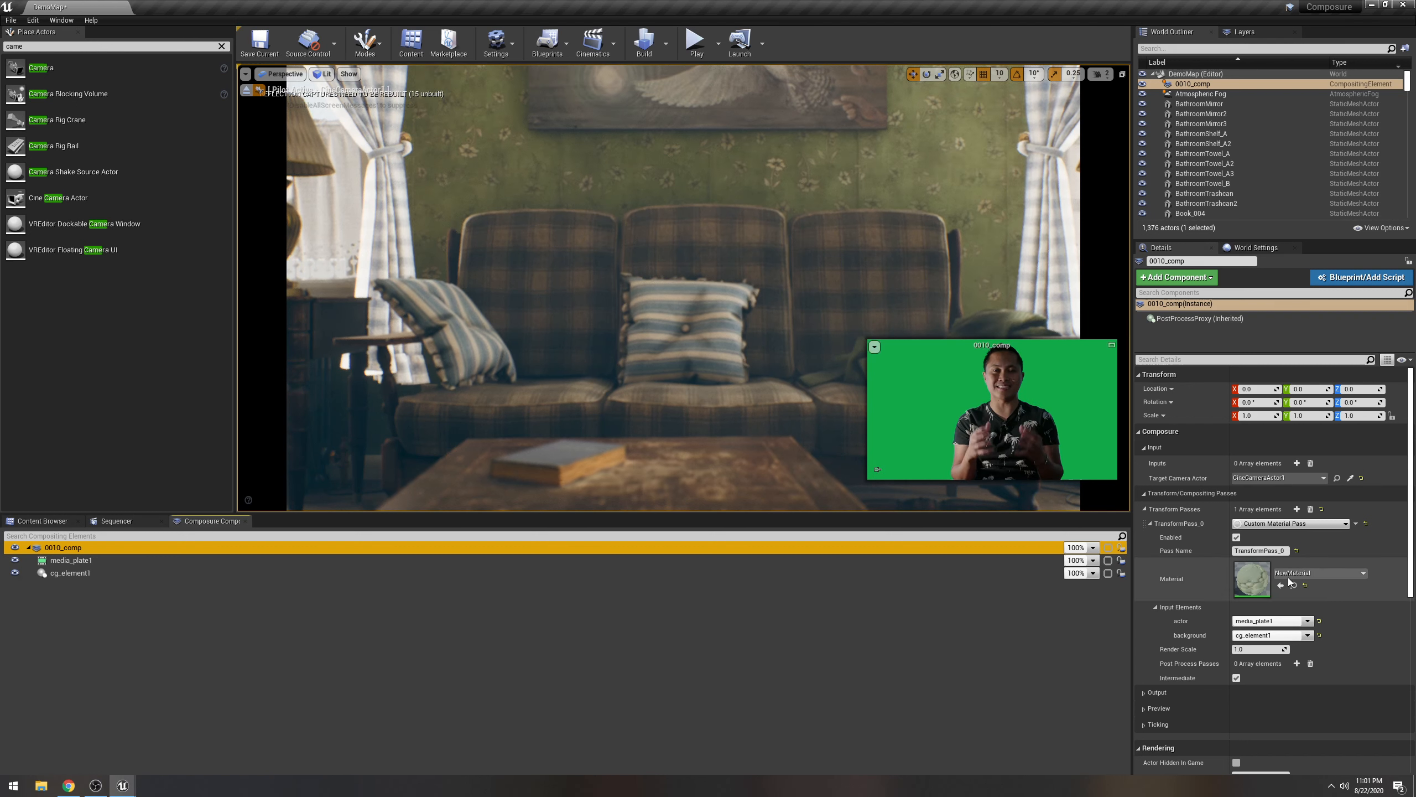
pyautogui.moveTo(1409, 561); pyautogui.dragTo(1408, 594)
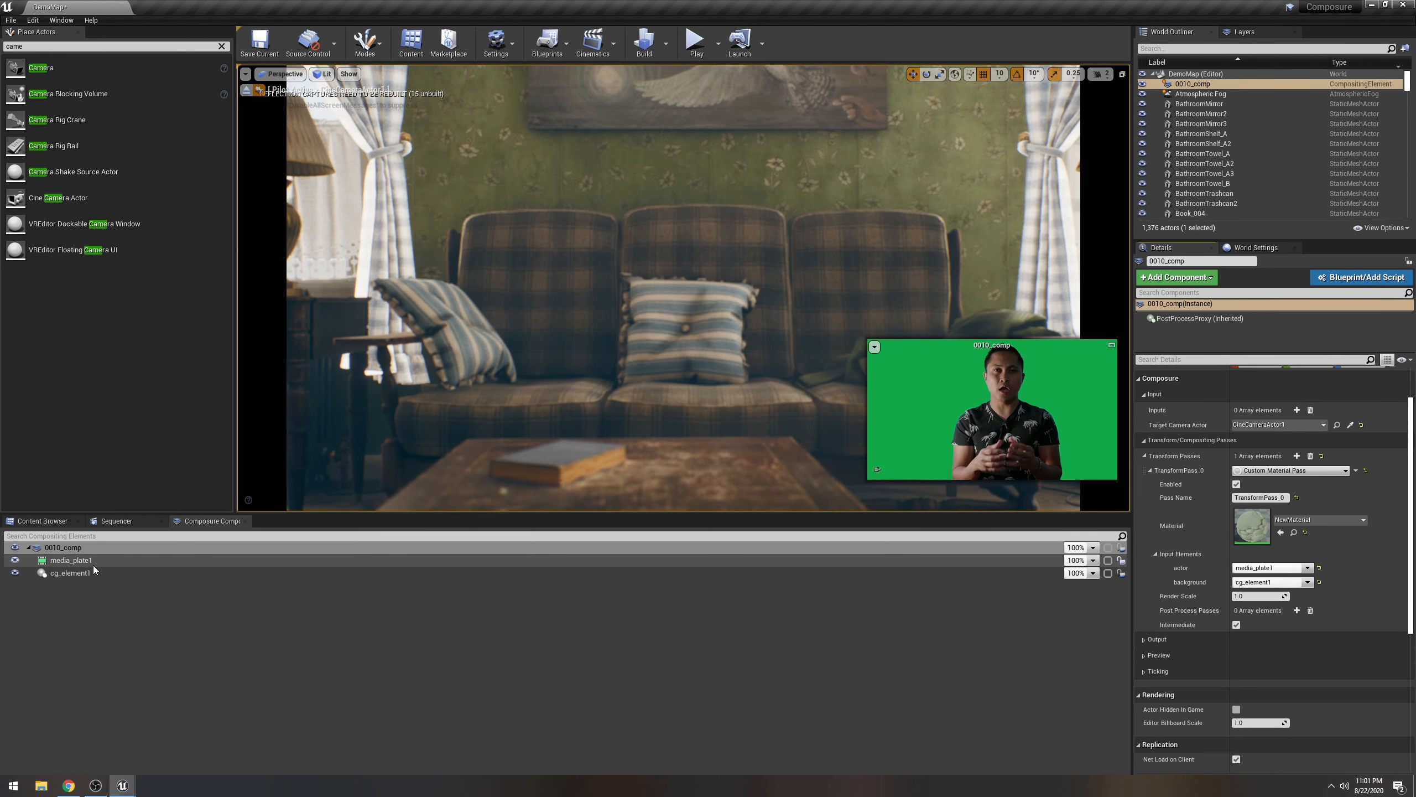
# Add a key color to media_plate1's Chroma Keying pass and sample it from the green background of the footage.
pyautogui.click(127, 560)
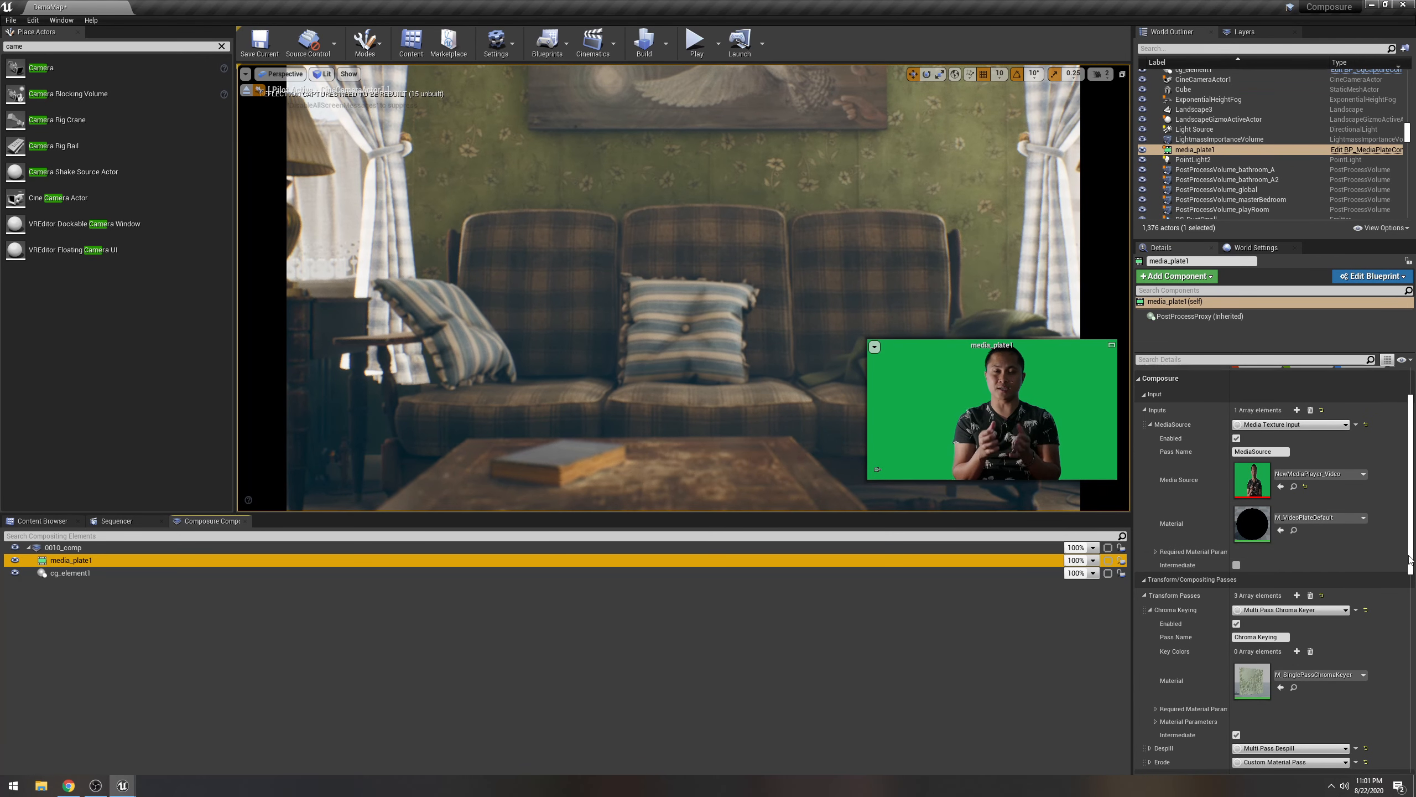
pyautogui.moveTo(1411, 560); pyautogui.dragTo(1408, 604)
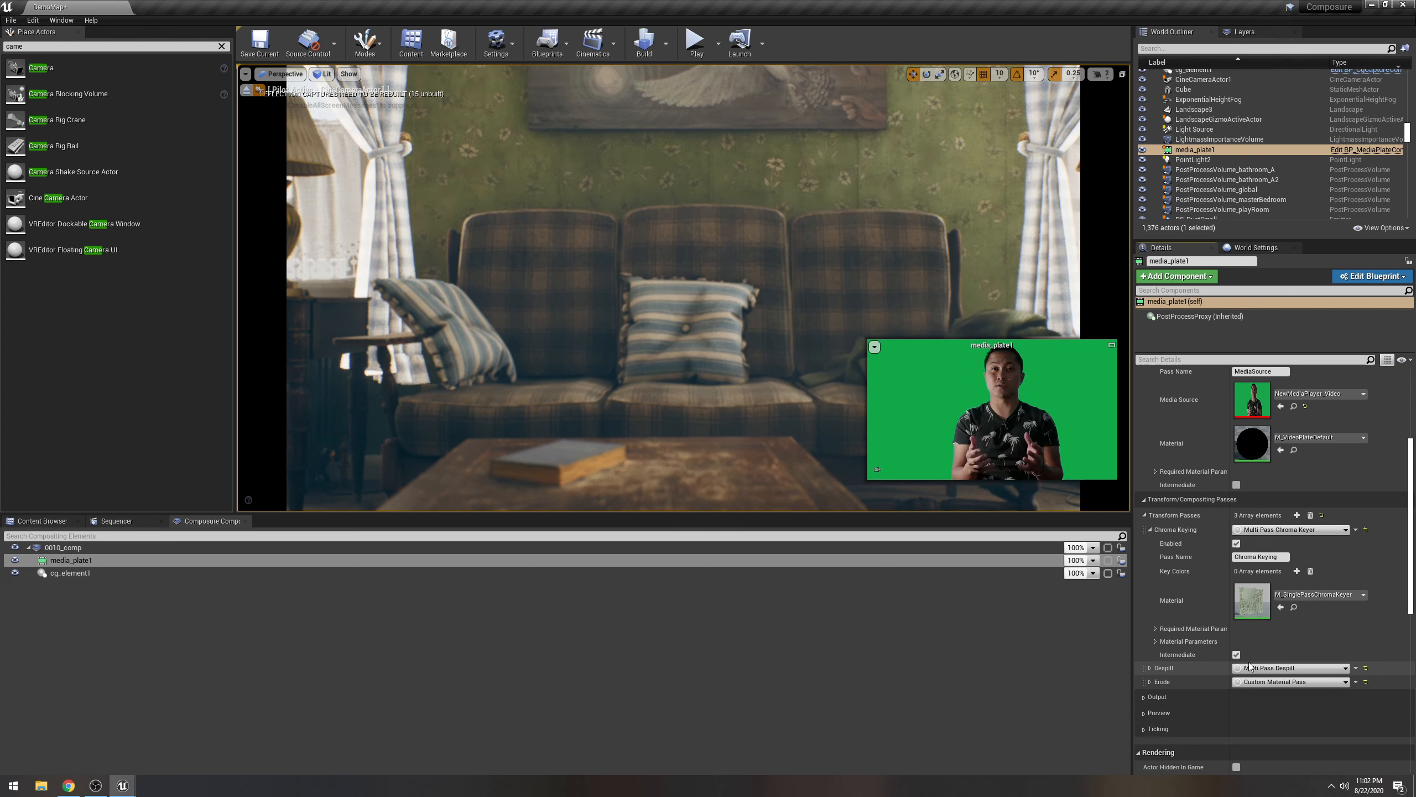
pyautogui.click(1297, 572)
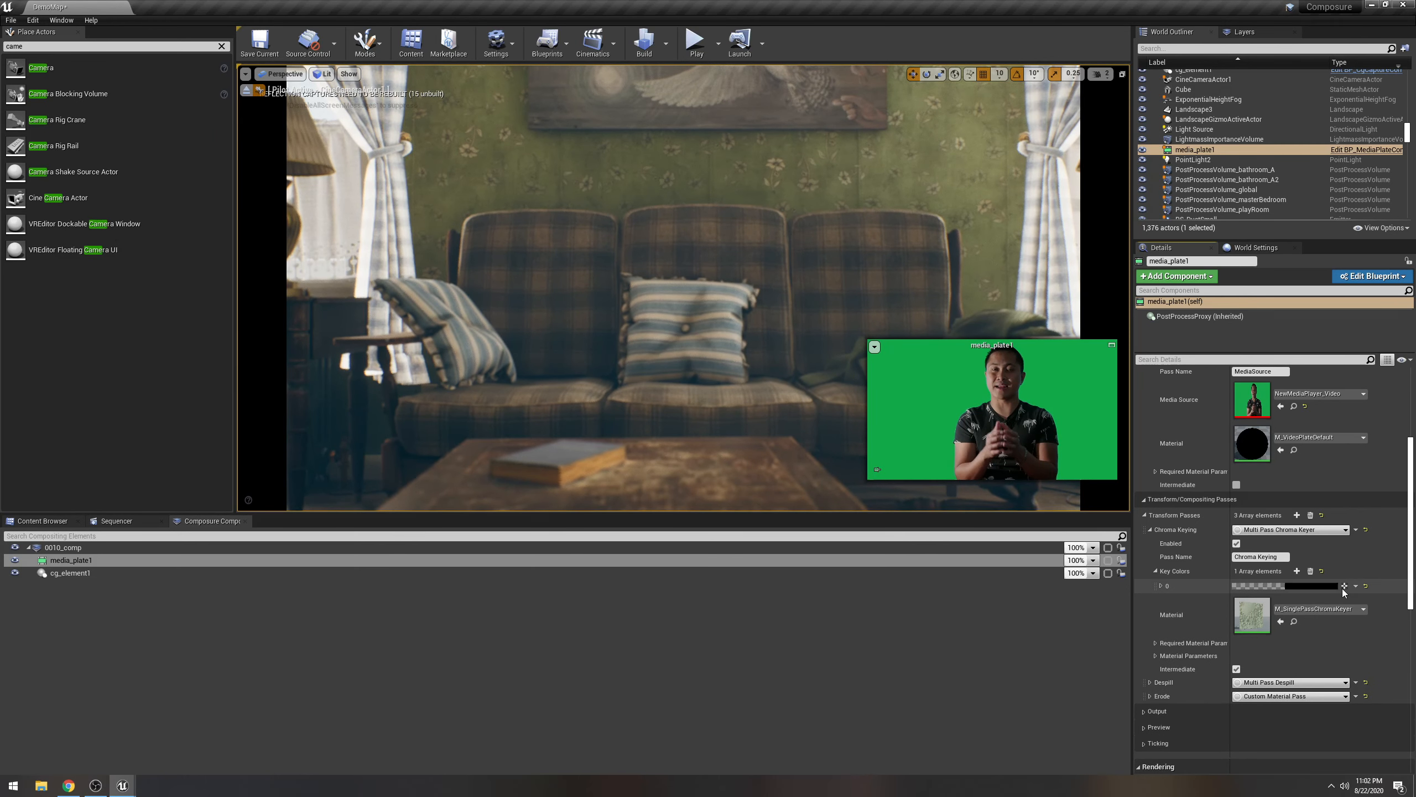
pyautogui.click(1344, 587)
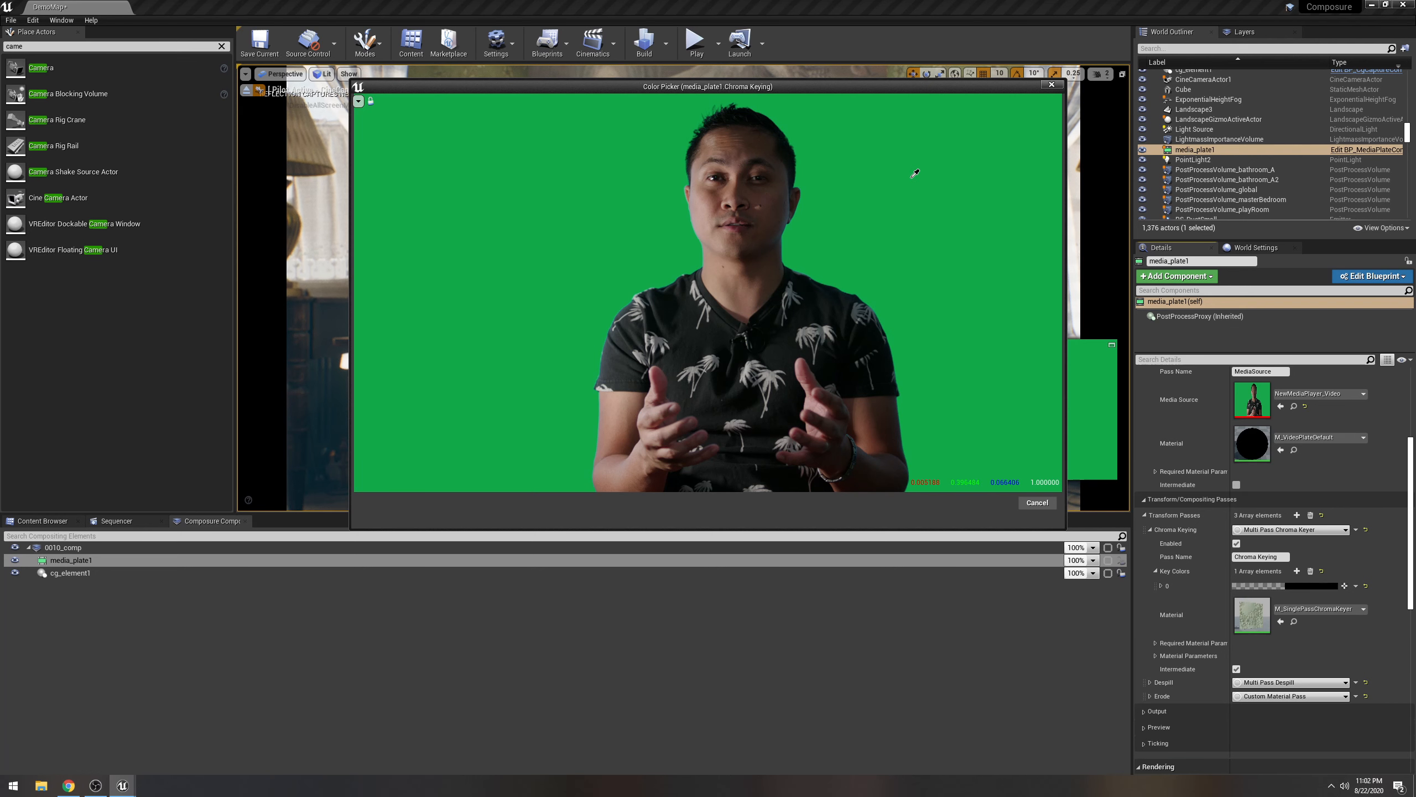
pyautogui.click(871, 150)
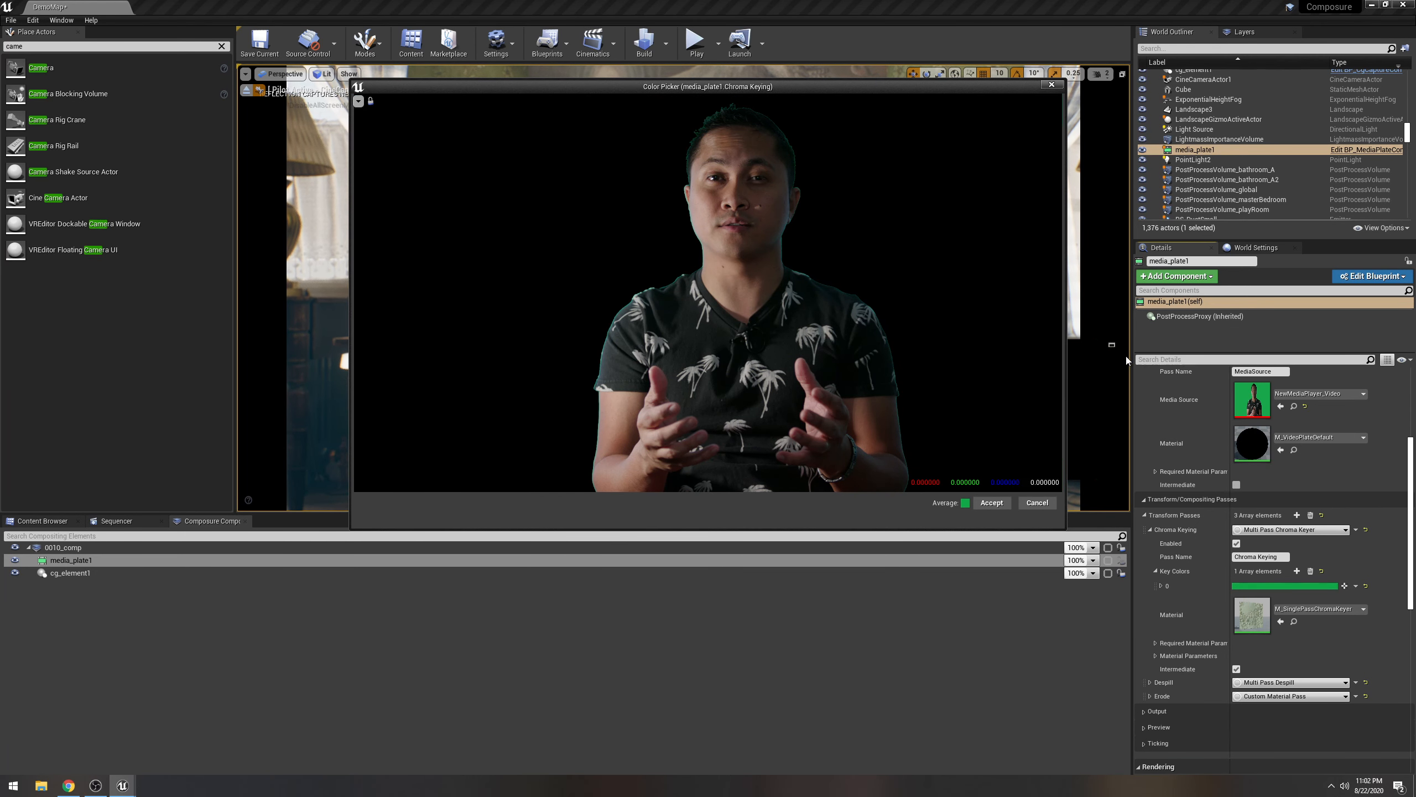
pyautogui.click(1049, 84)
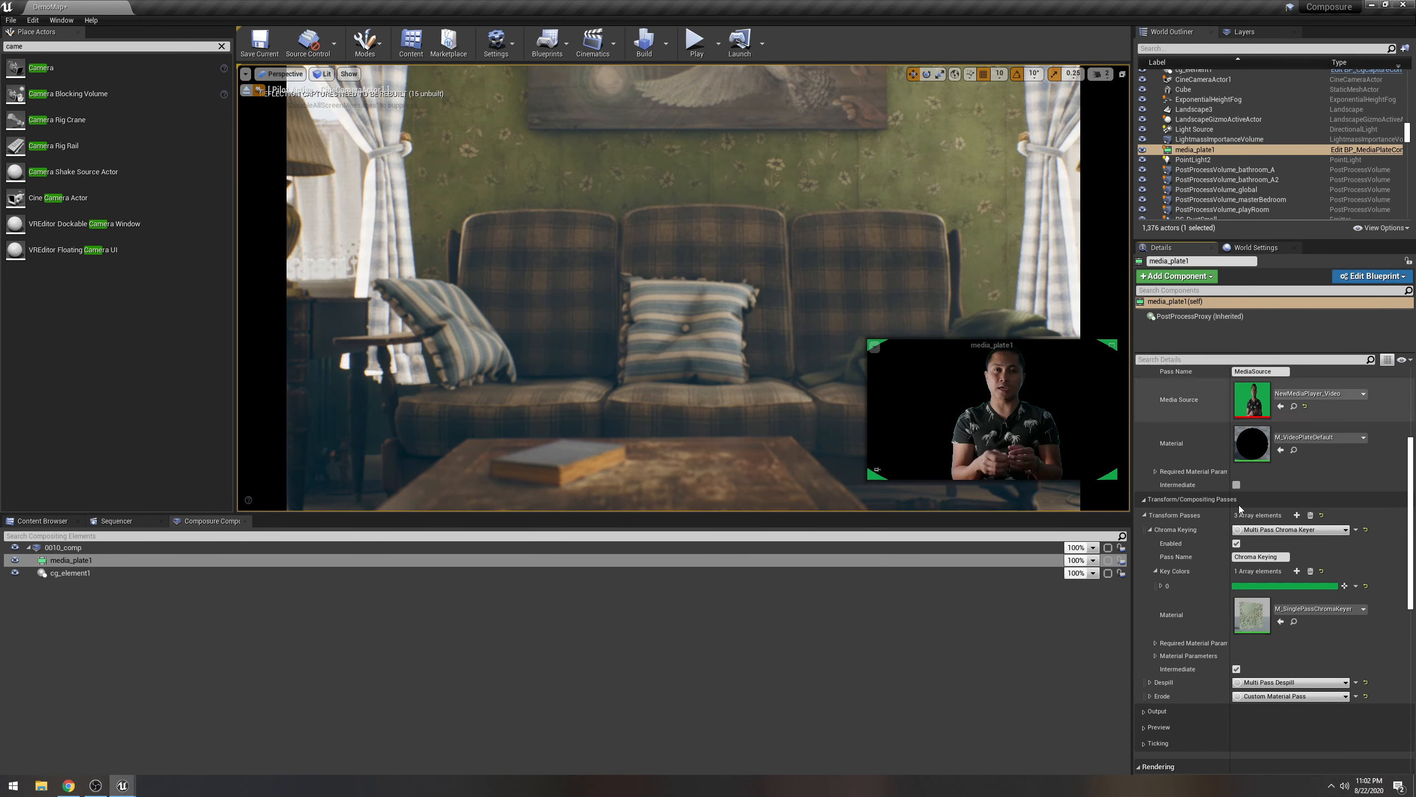
# Show the Chroma Keying pass's key color values and material parameters, and adjust its outer devignette value to about 0.75.
pyautogui.scroll(-2, 1184, 602)
pyautogui.scroll(1, 1199, 626)
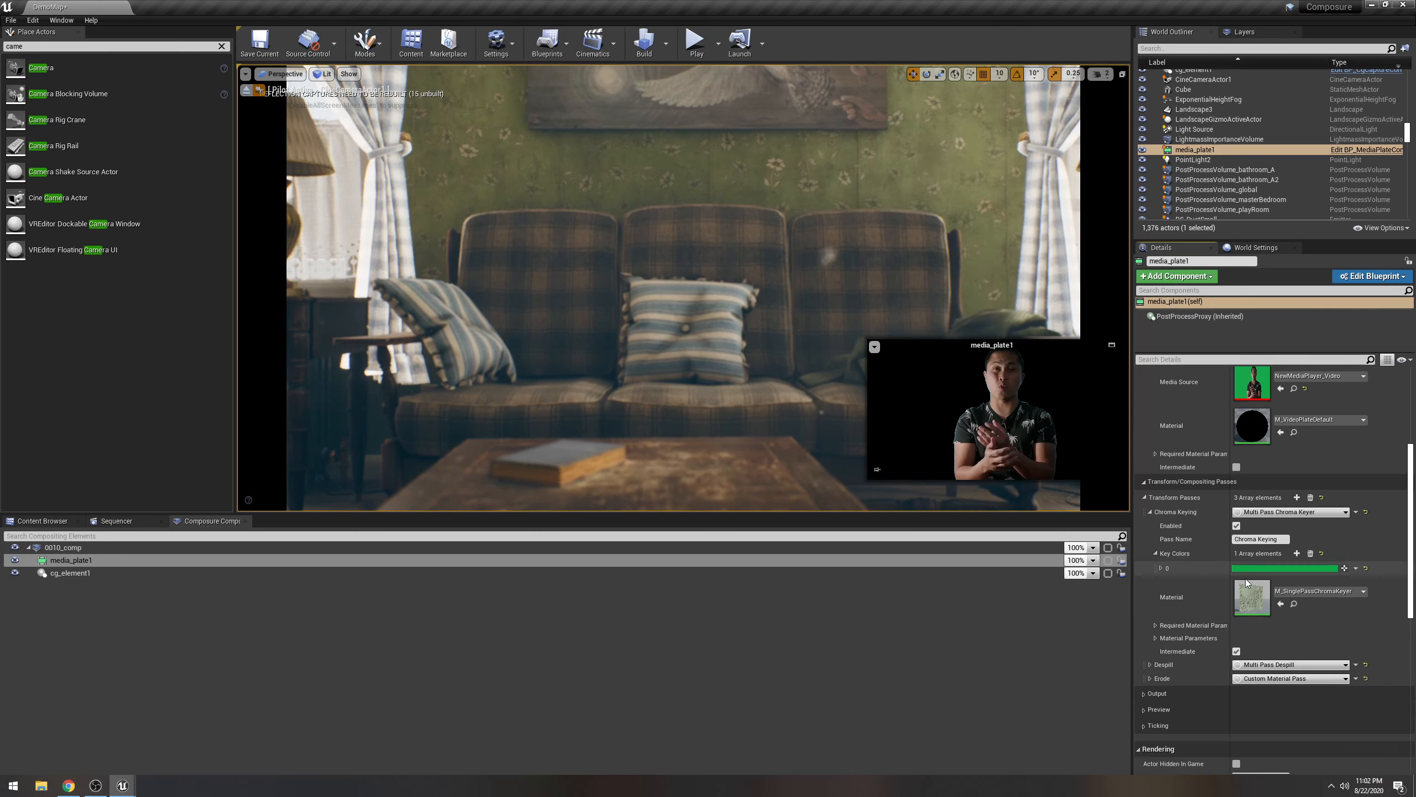
pyautogui.click(1160, 568)
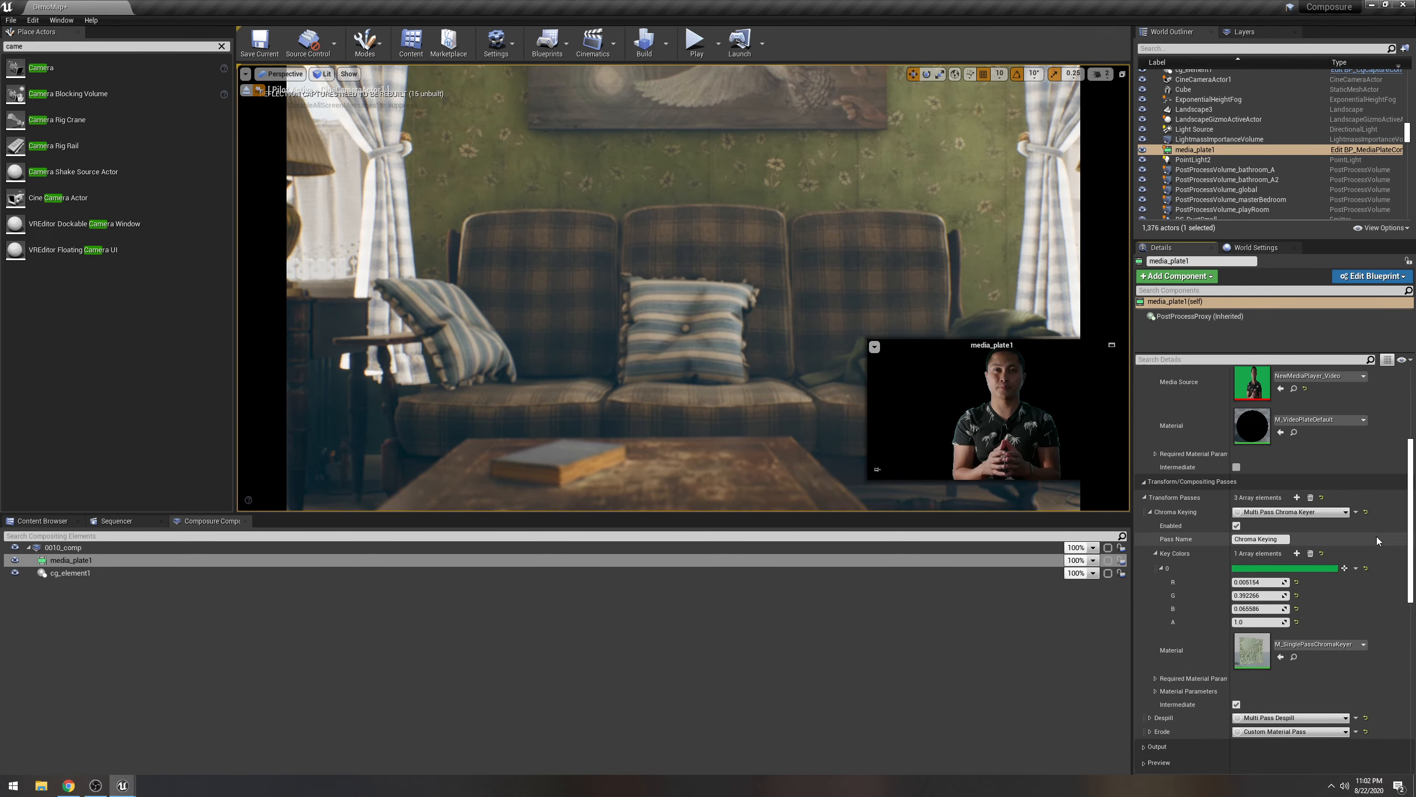
pyautogui.moveTo(1411, 561); pyautogui.dragTo(1411, 598)
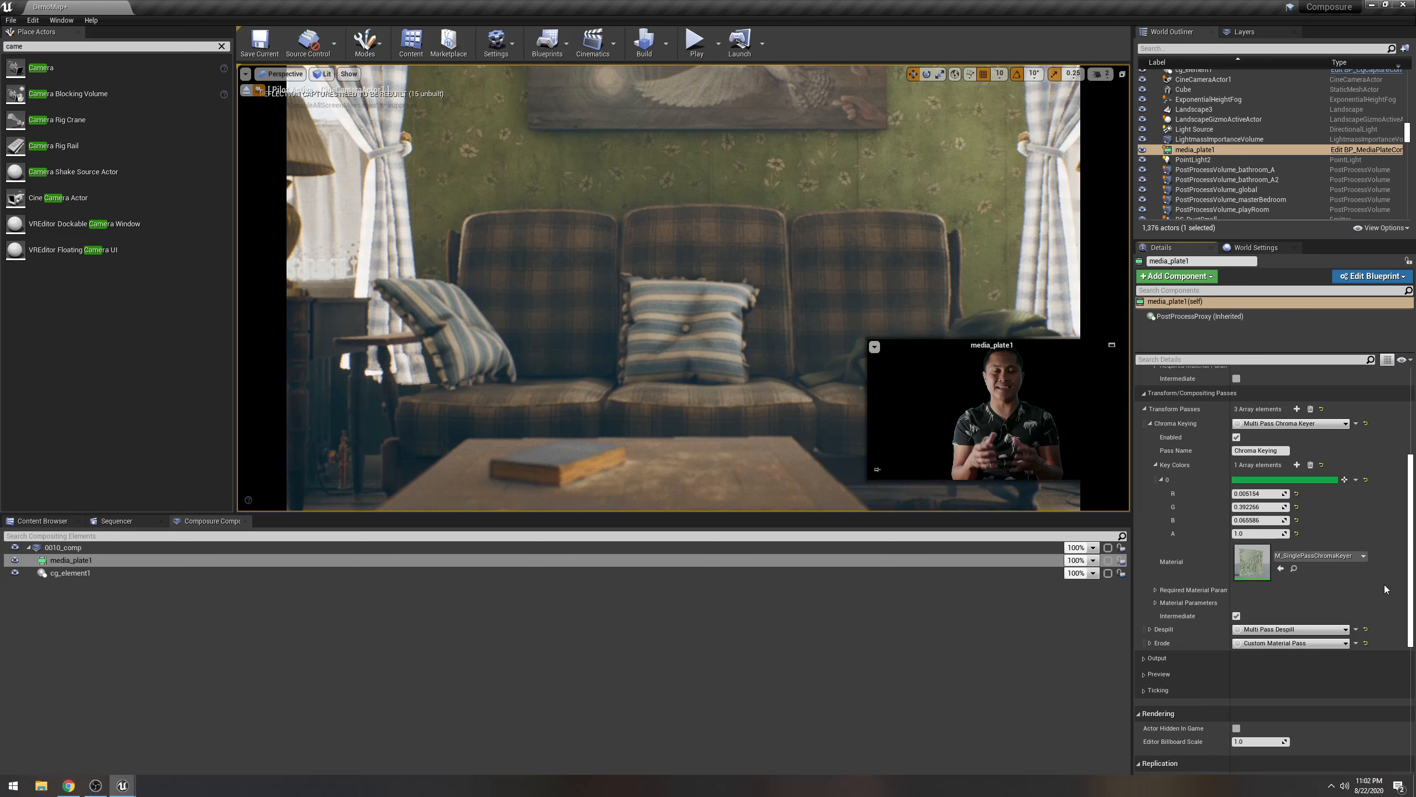
pyautogui.click(1156, 589)
pyautogui.click(1156, 589)
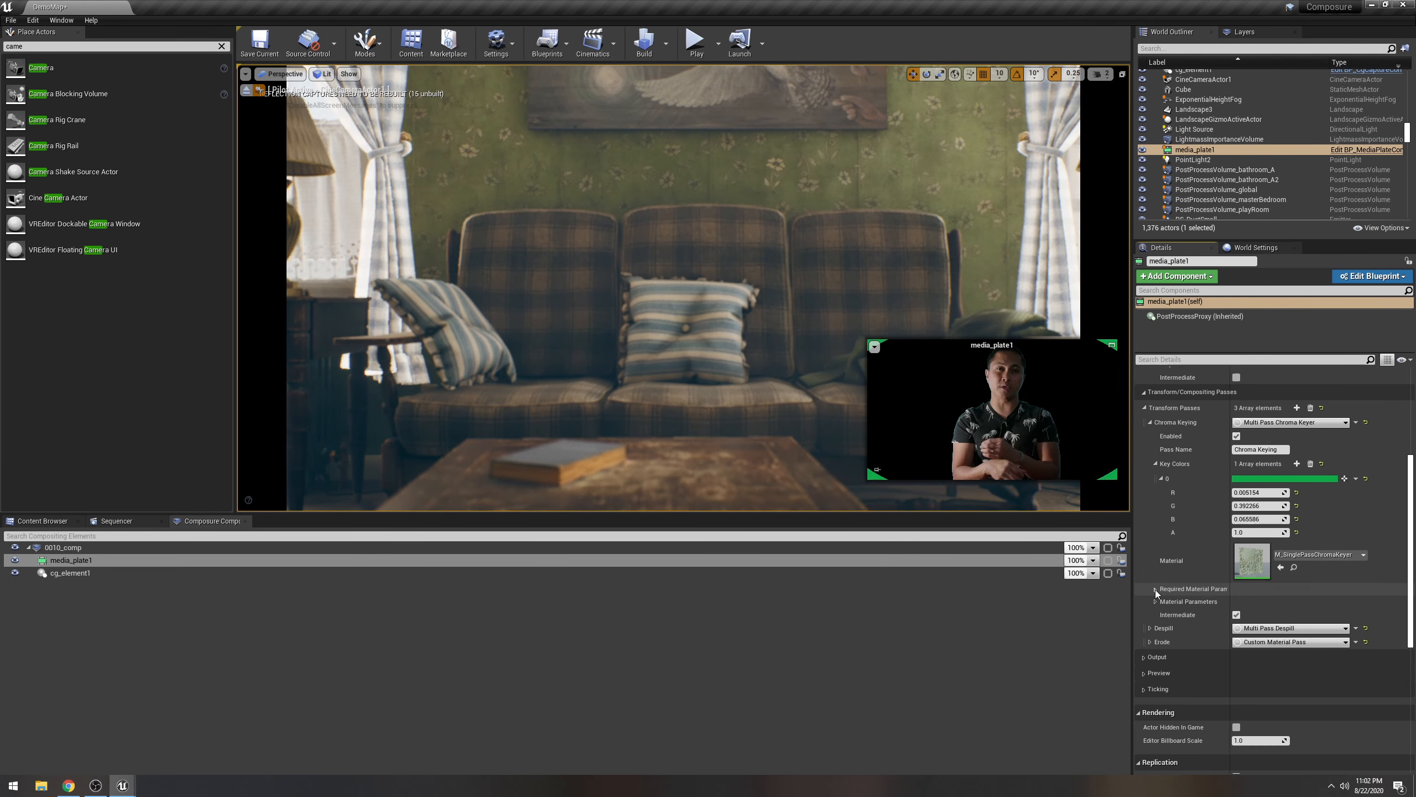
pyautogui.click(1155, 602)
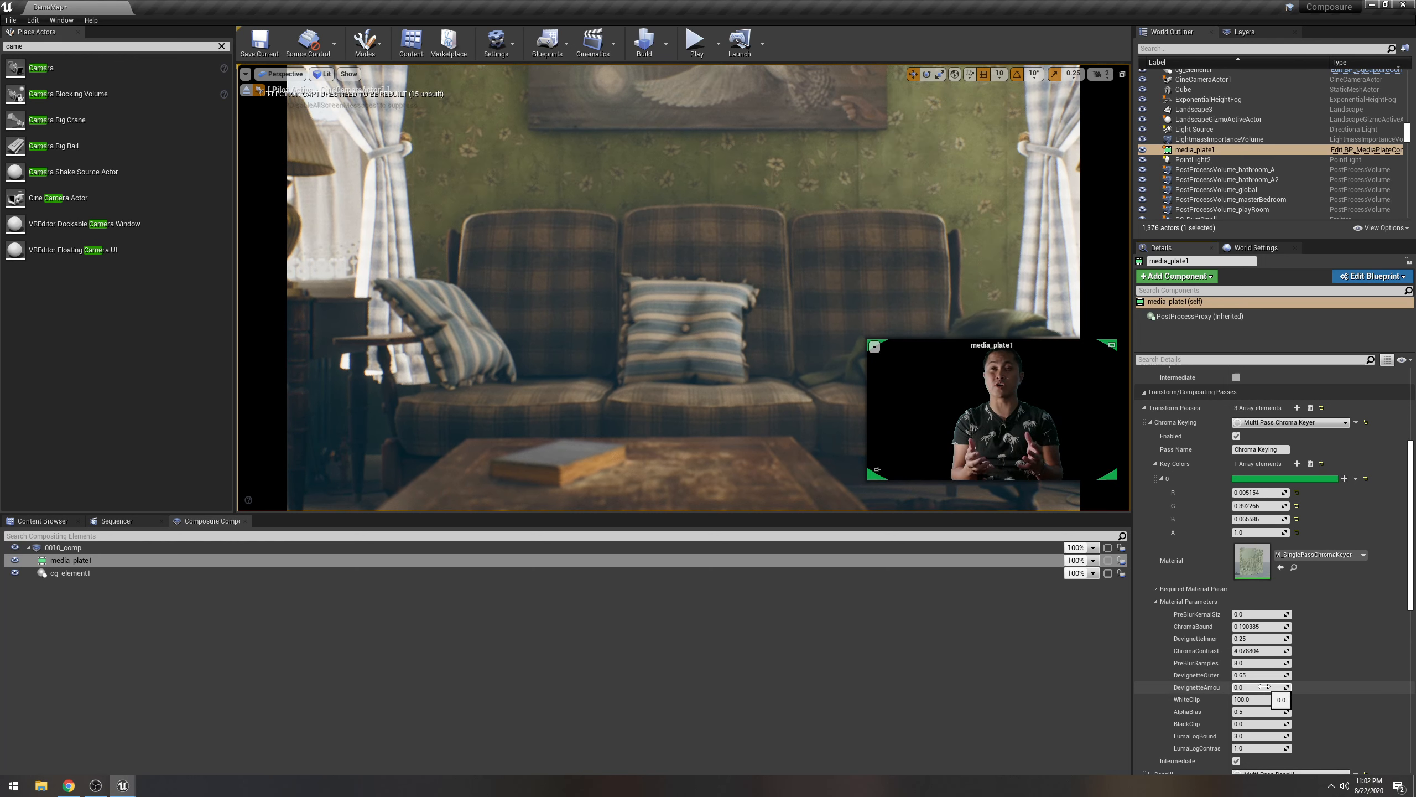
pyautogui.moveTo(1262, 675)
pyautogui.mouseDown()
pyautogui.moveTo(1277, 675)
pyautogui.moveTo(1257, 673)
pyautogui.mouseUp()
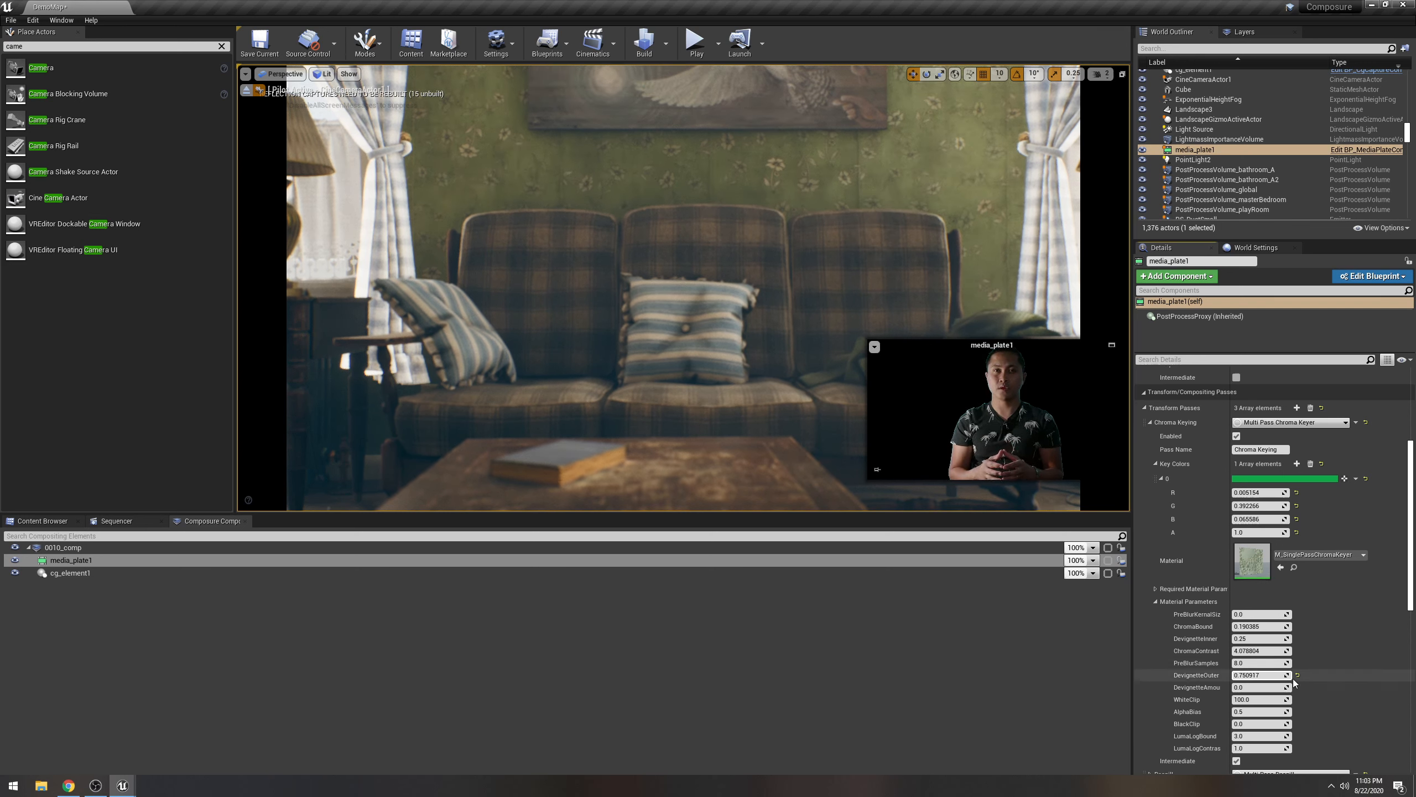
# Add a key color to media_plate1's Despill pass and sample it from the black area beside the actor's head.
pyautogui.scroll(-3, 1304, 681)
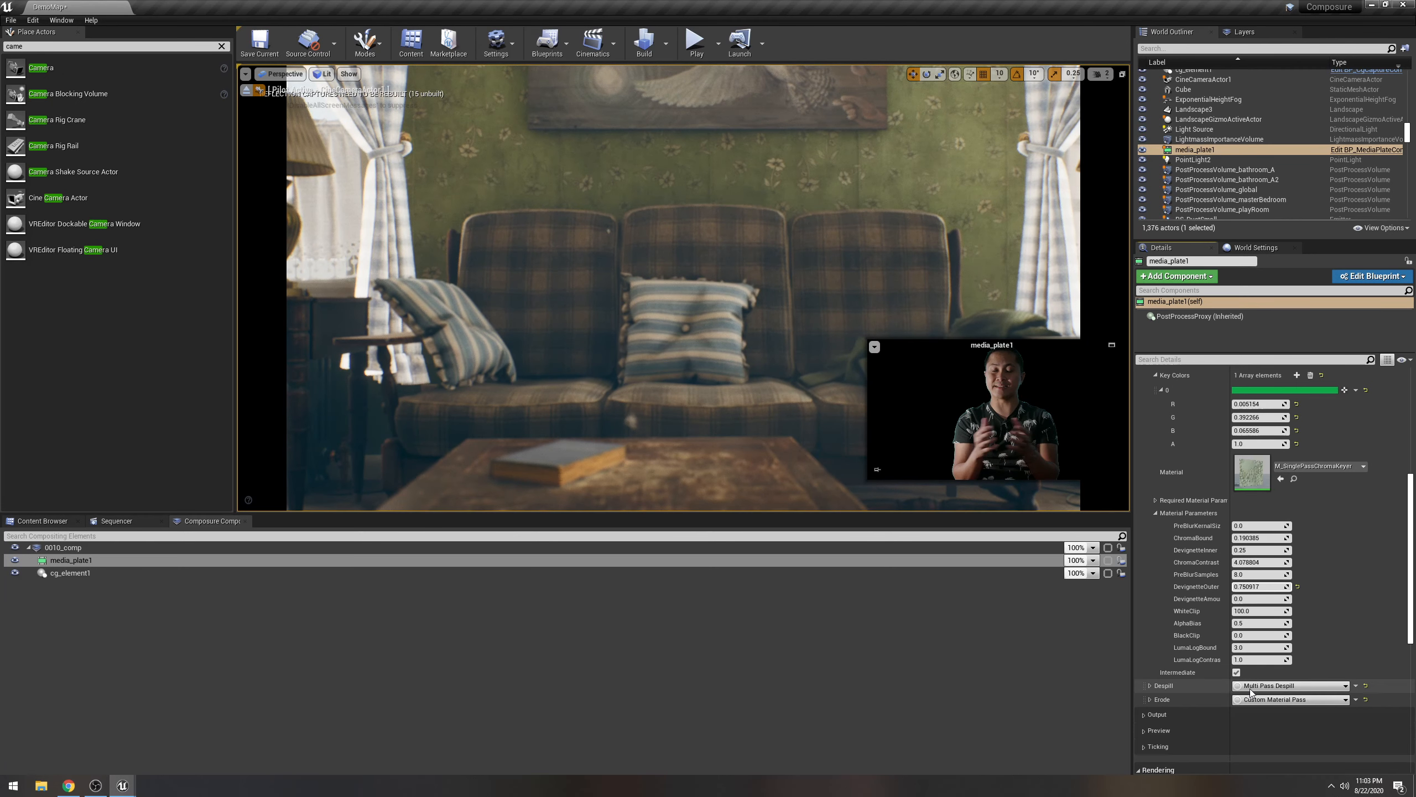
pyautogui.click(1149, 684)
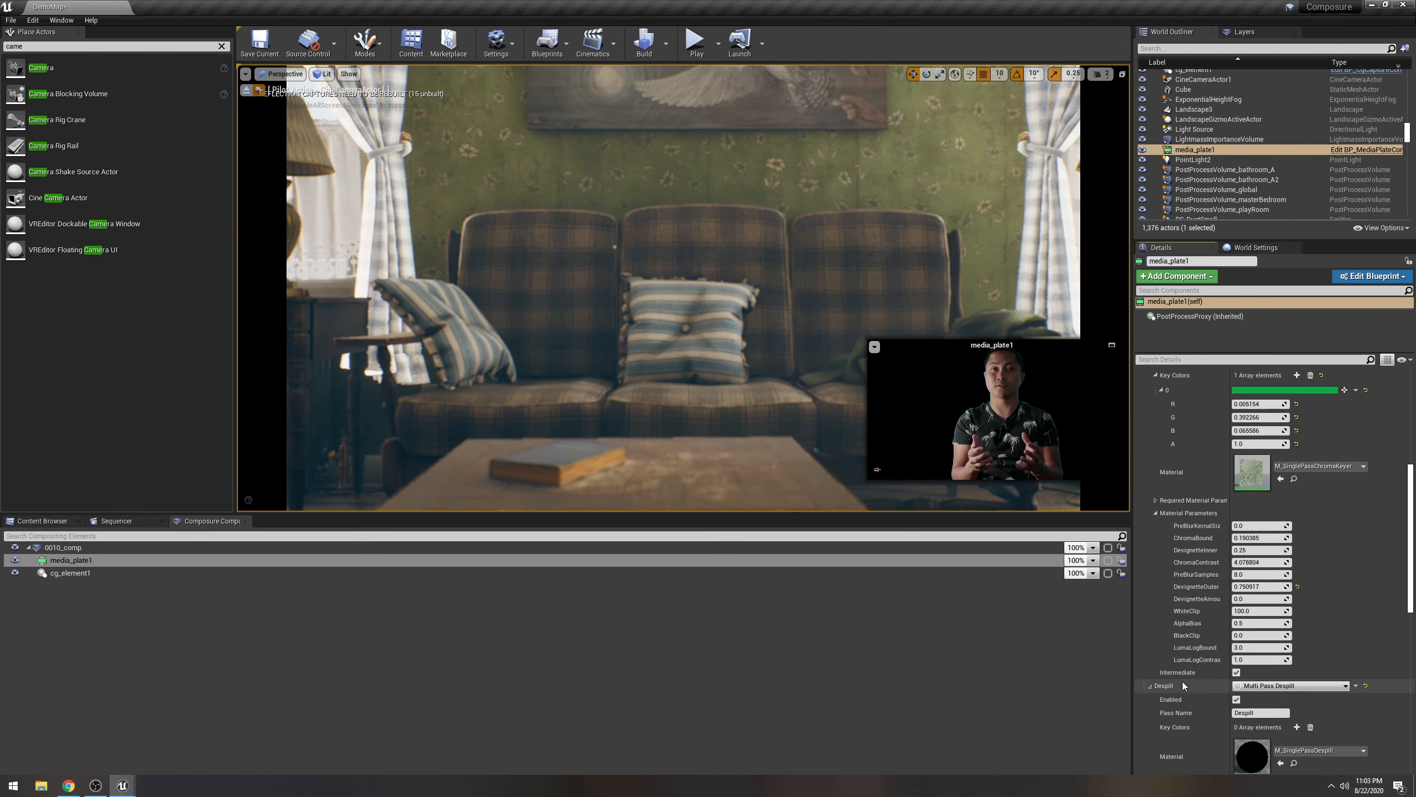
pyautogui.scroll(-3, 1299, 671)
pyautogui.click(1297, 638)
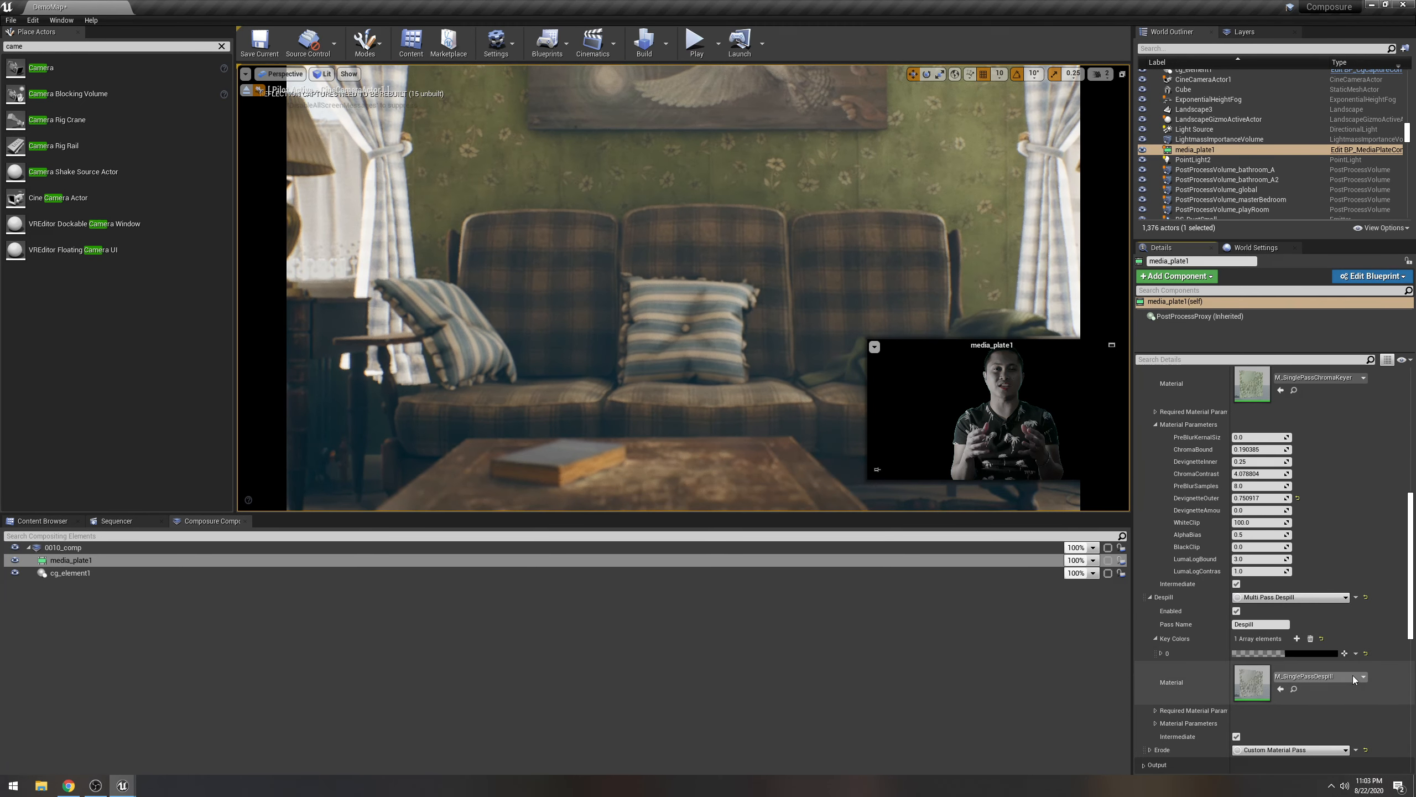
pyautogui.click(1280, 653)
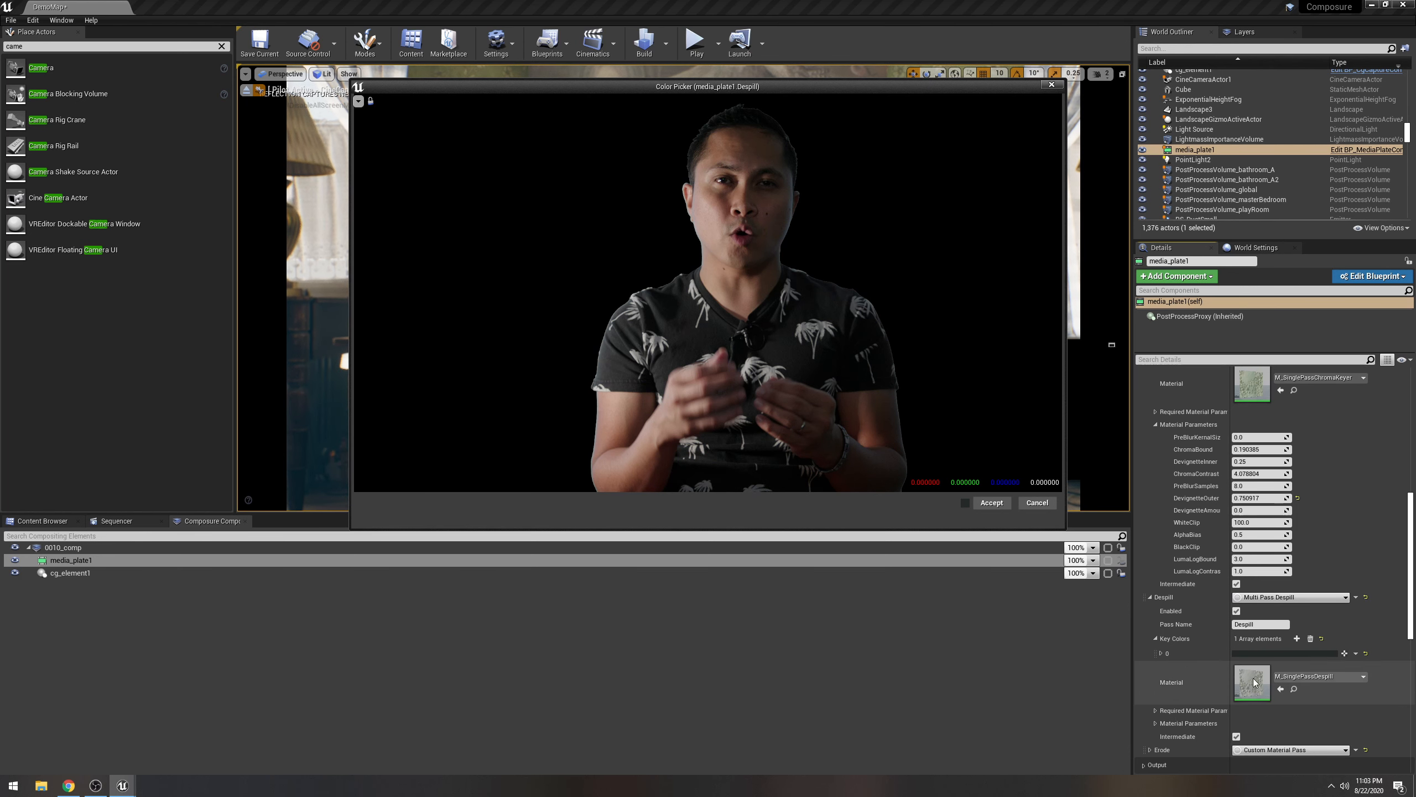
pyautogui.click(1344, 653)
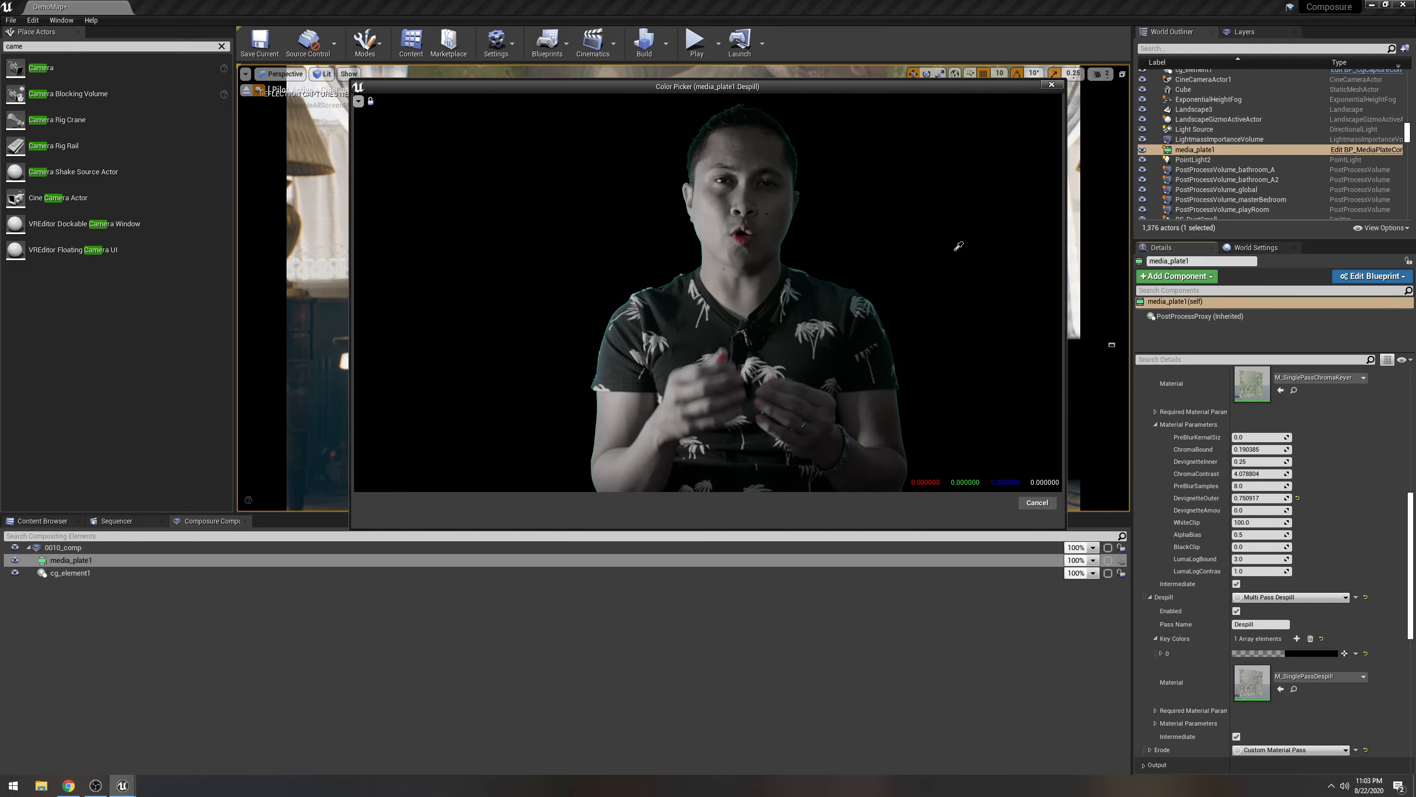
pyautogui.click(813, 151)
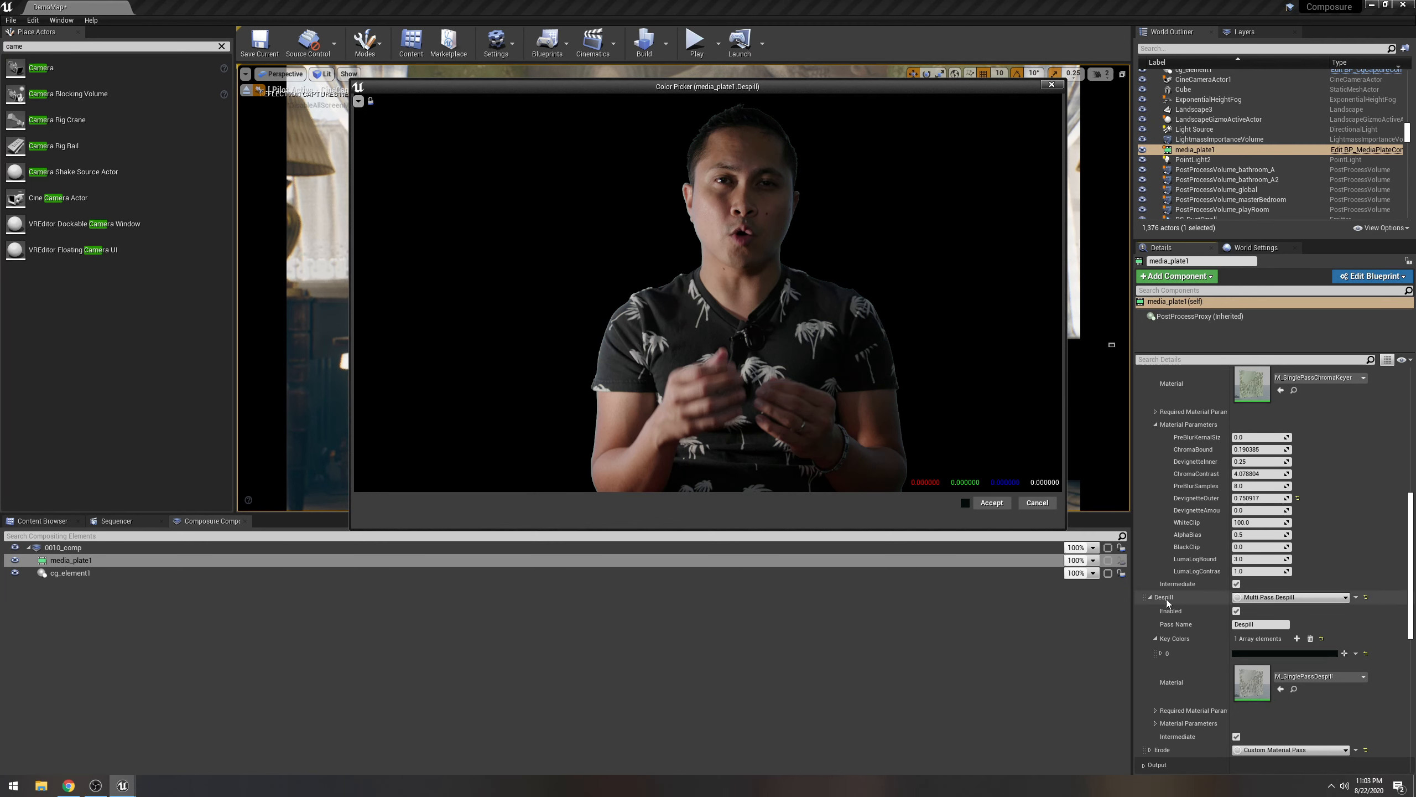
pyautogui.click(1150, 598)
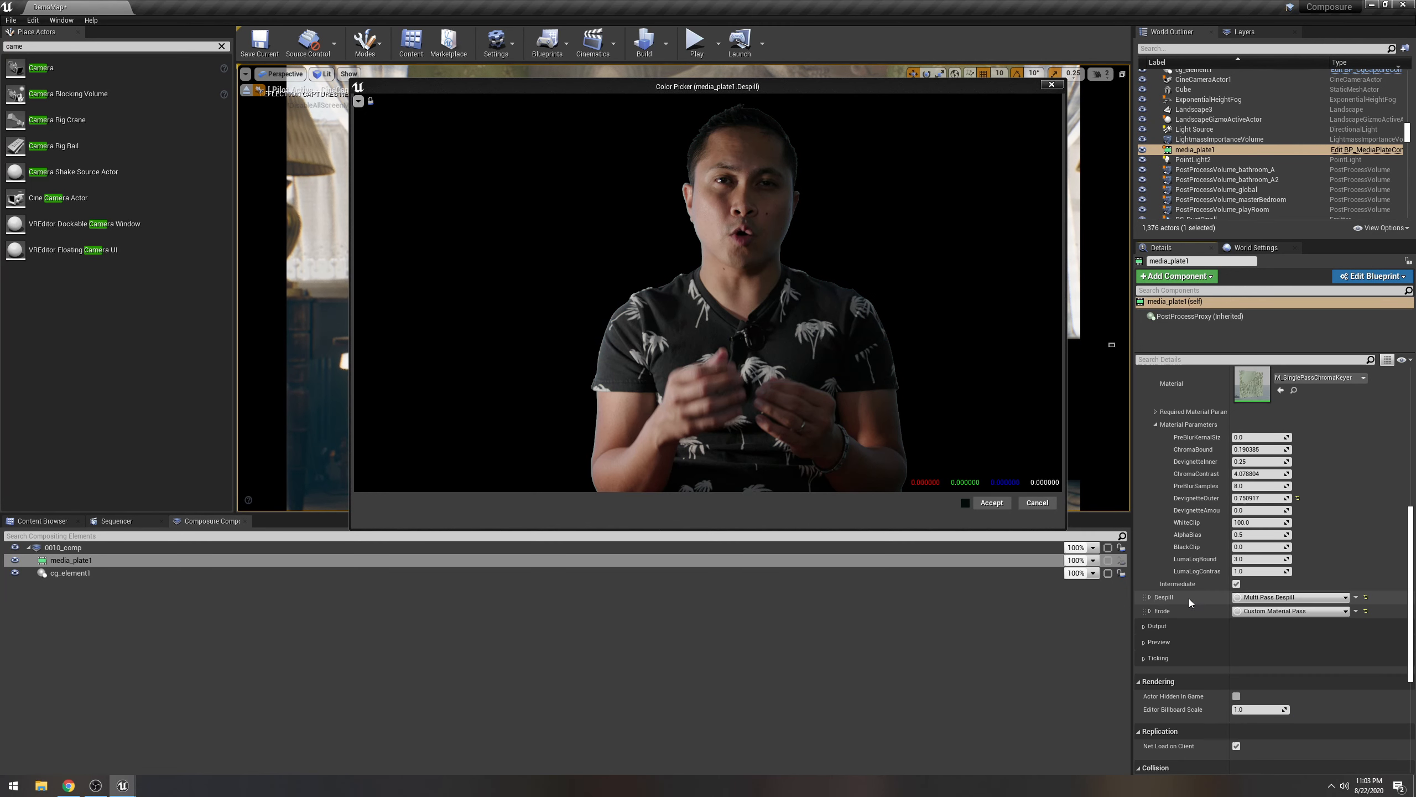
# Set the Erode pass's kernel size to about 1.02 and its number of samples to 8.0, and close the color picker.
pyautogui.click(1150, 612)
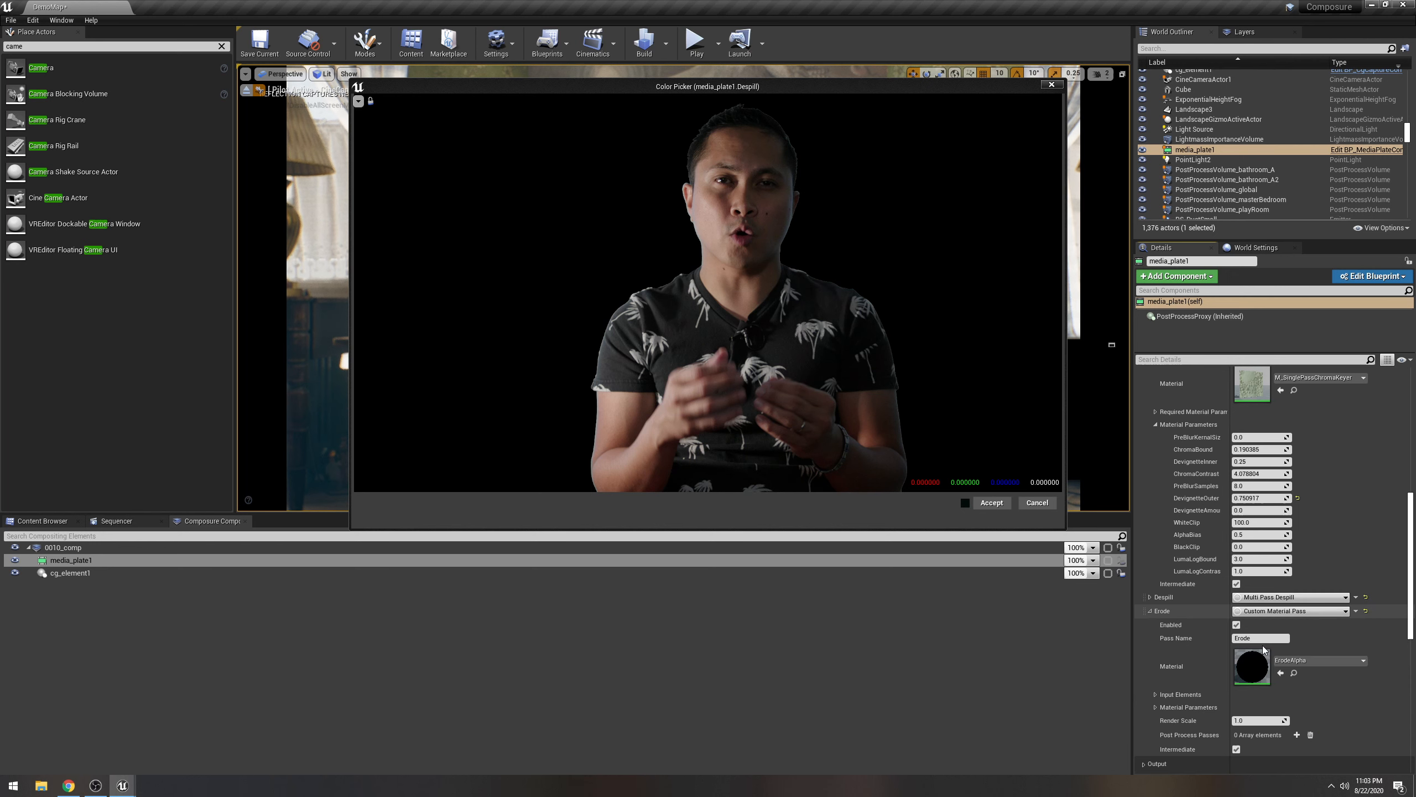
pyautogui.scroll(-2, 1290, 653)
pyautogui.click(1155, 642)
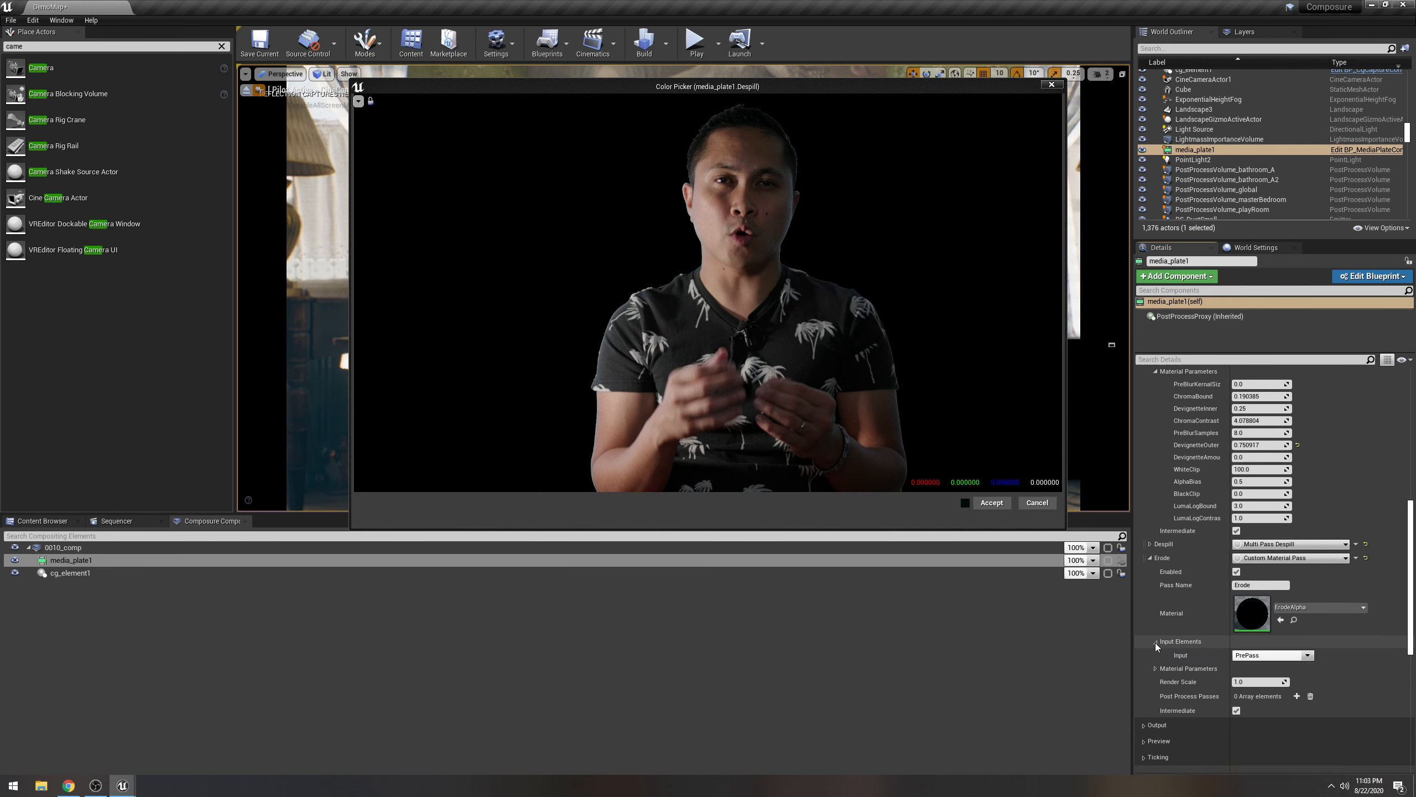
pyautogui.click(1157, 669)
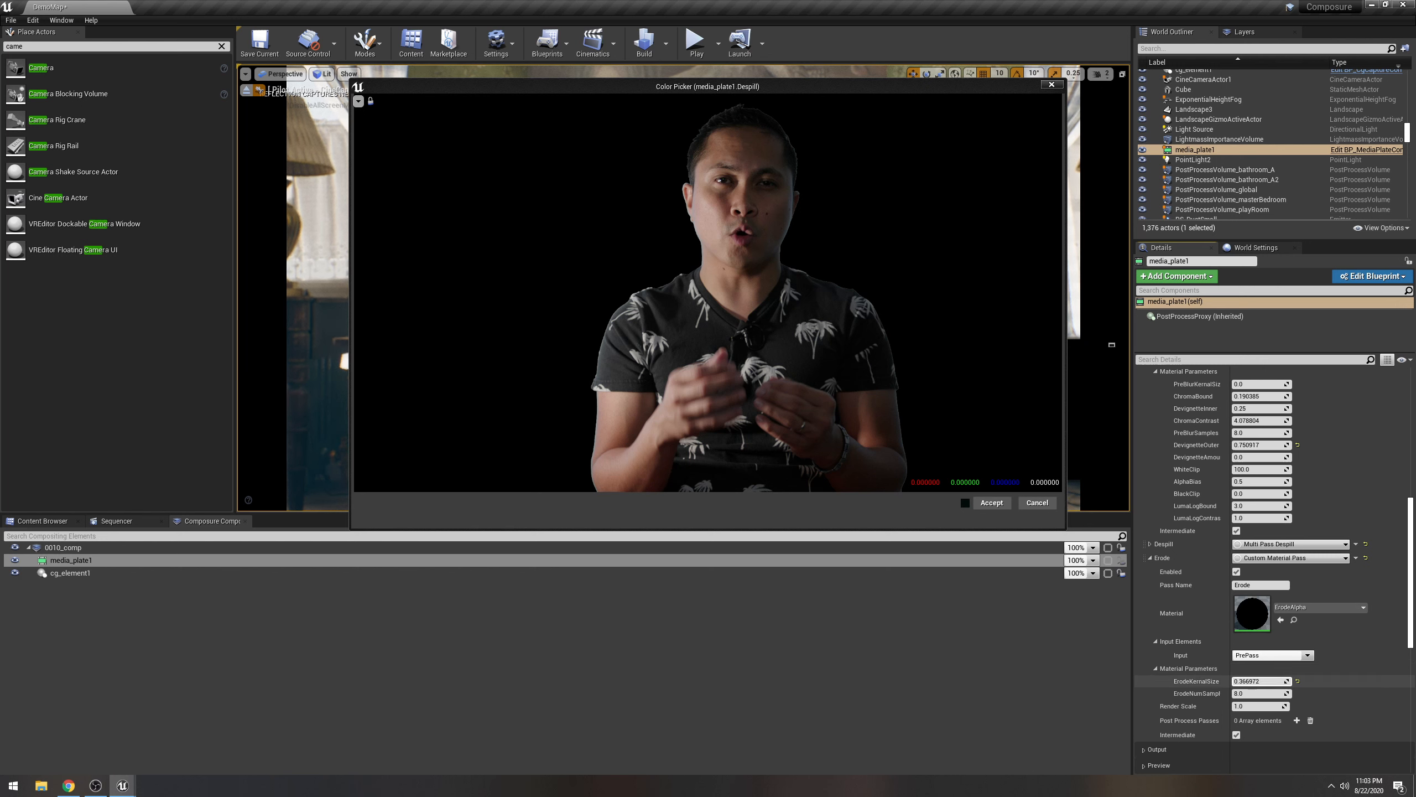
pyautogui.moveTo(1259, 681)
pyautogui.mouseDown()
pyautogui.moveTo(1282, 682)
pyautogui.moveTo(1249, 681)
pyautogui.moveTo(1266, 681)
pyautogui.mouseUp()
pyautogui.moveTo(1261, 681); pyautogui.dragTo(1247, 681)
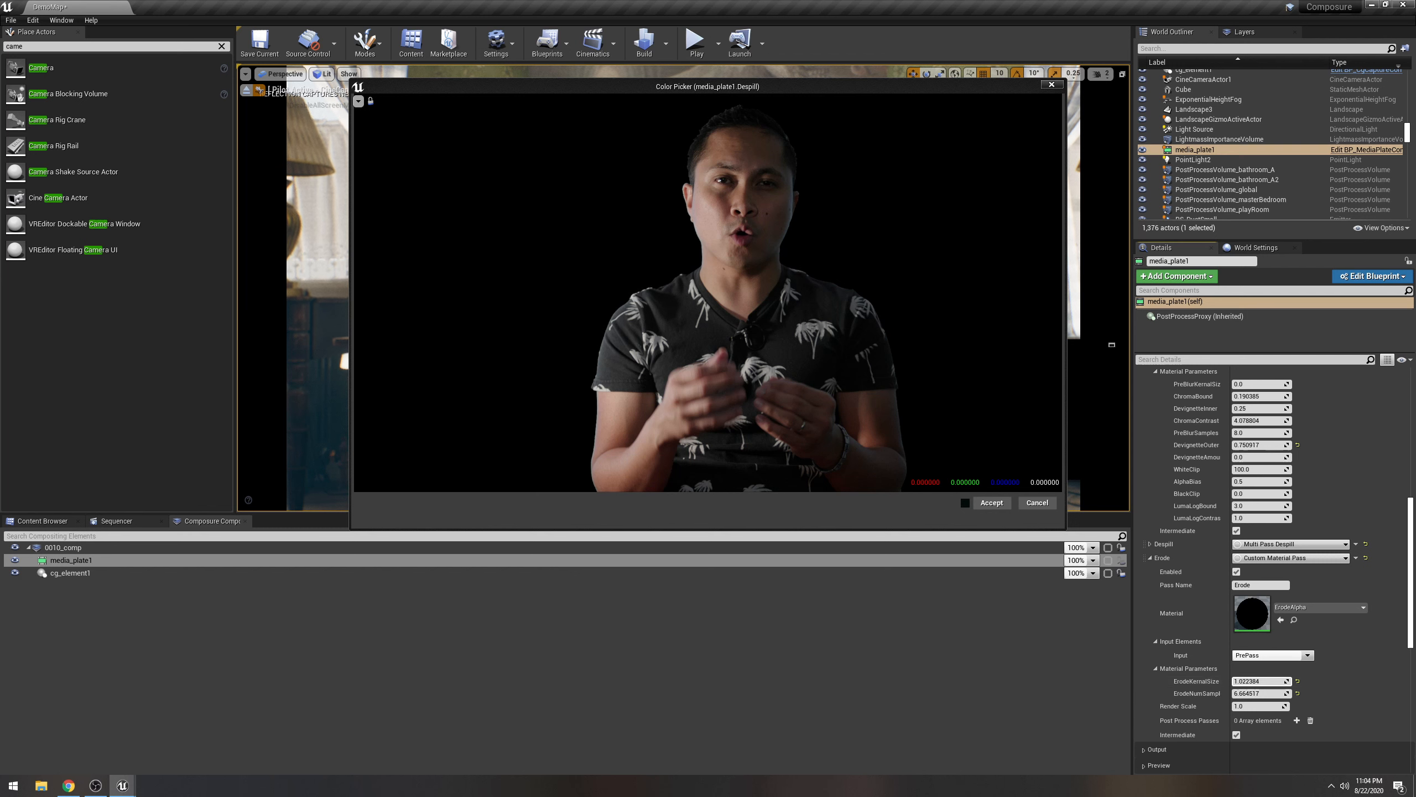
pyautogui.click(1248, 693)
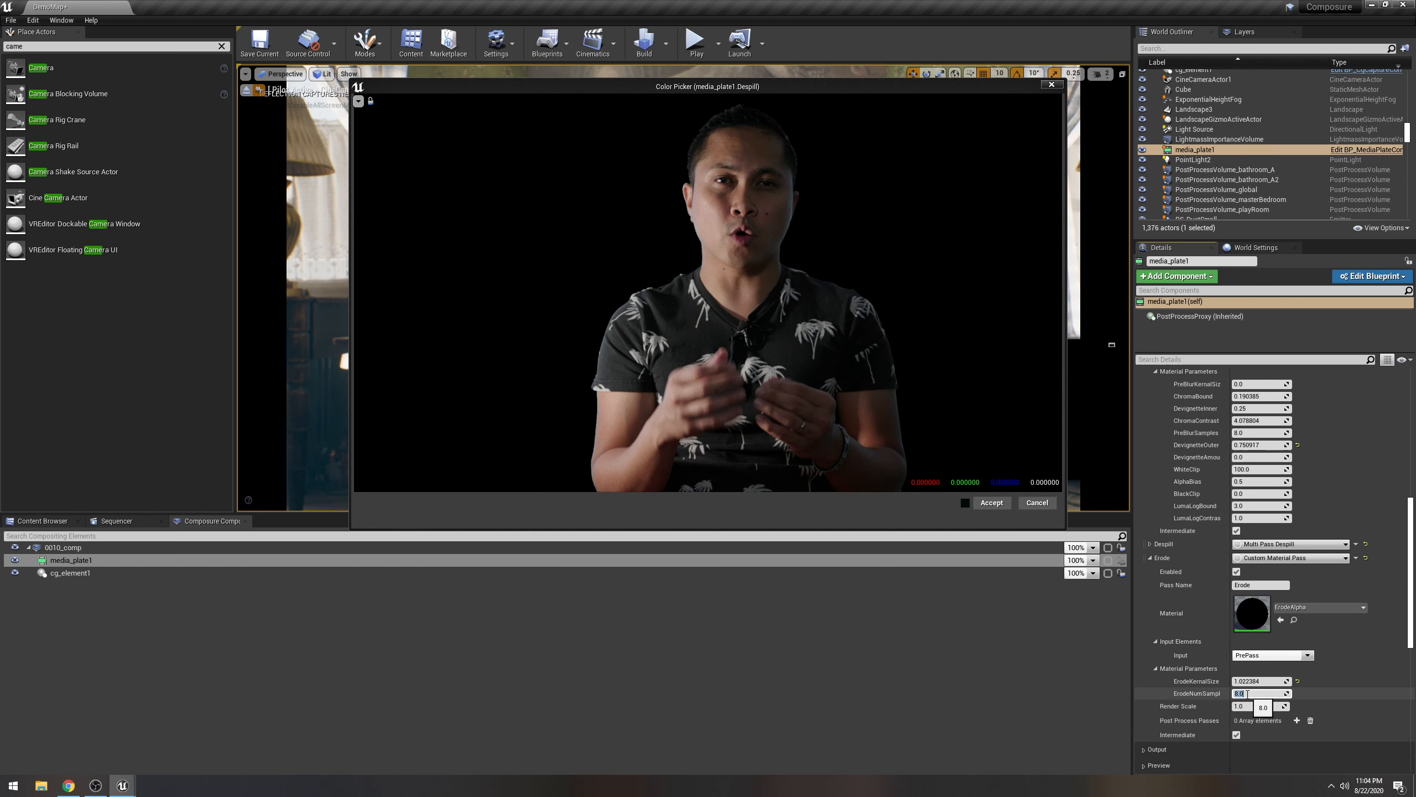
pyautogui.click(1052, 84)
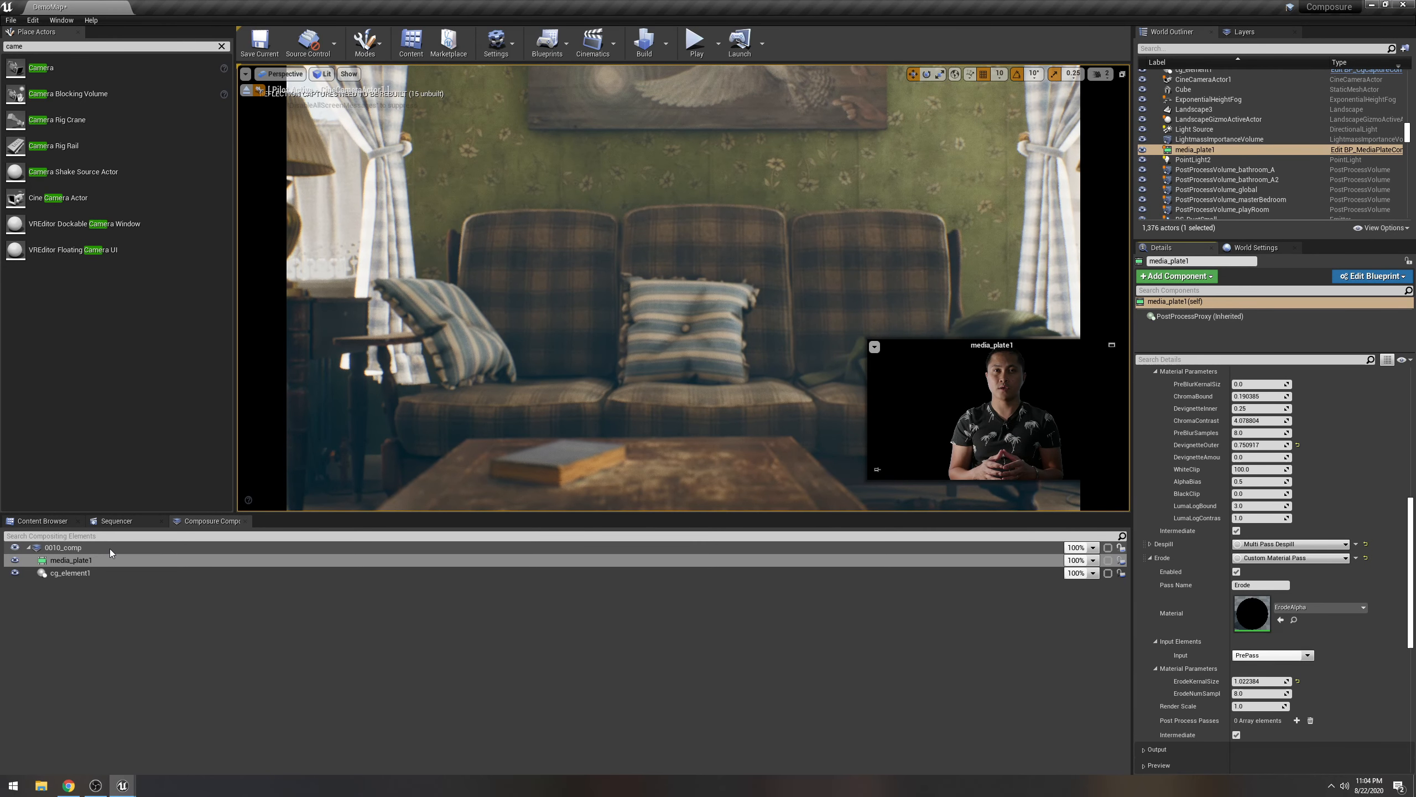
# Add an output to the 0010_comp element and set it to Player Viewport.
pyautogui.click(84, 547)
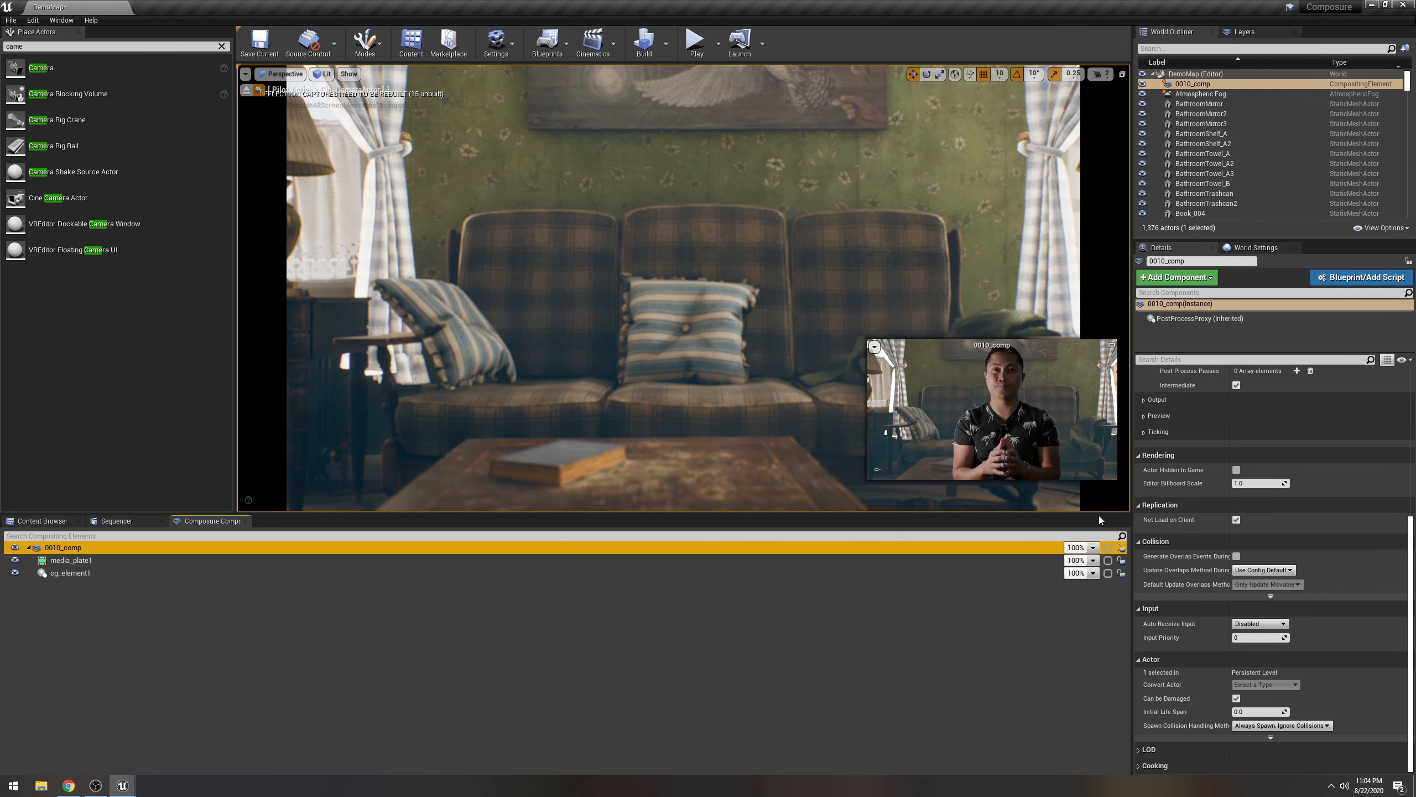
pyautogui.scroll(10, 1210, 514)
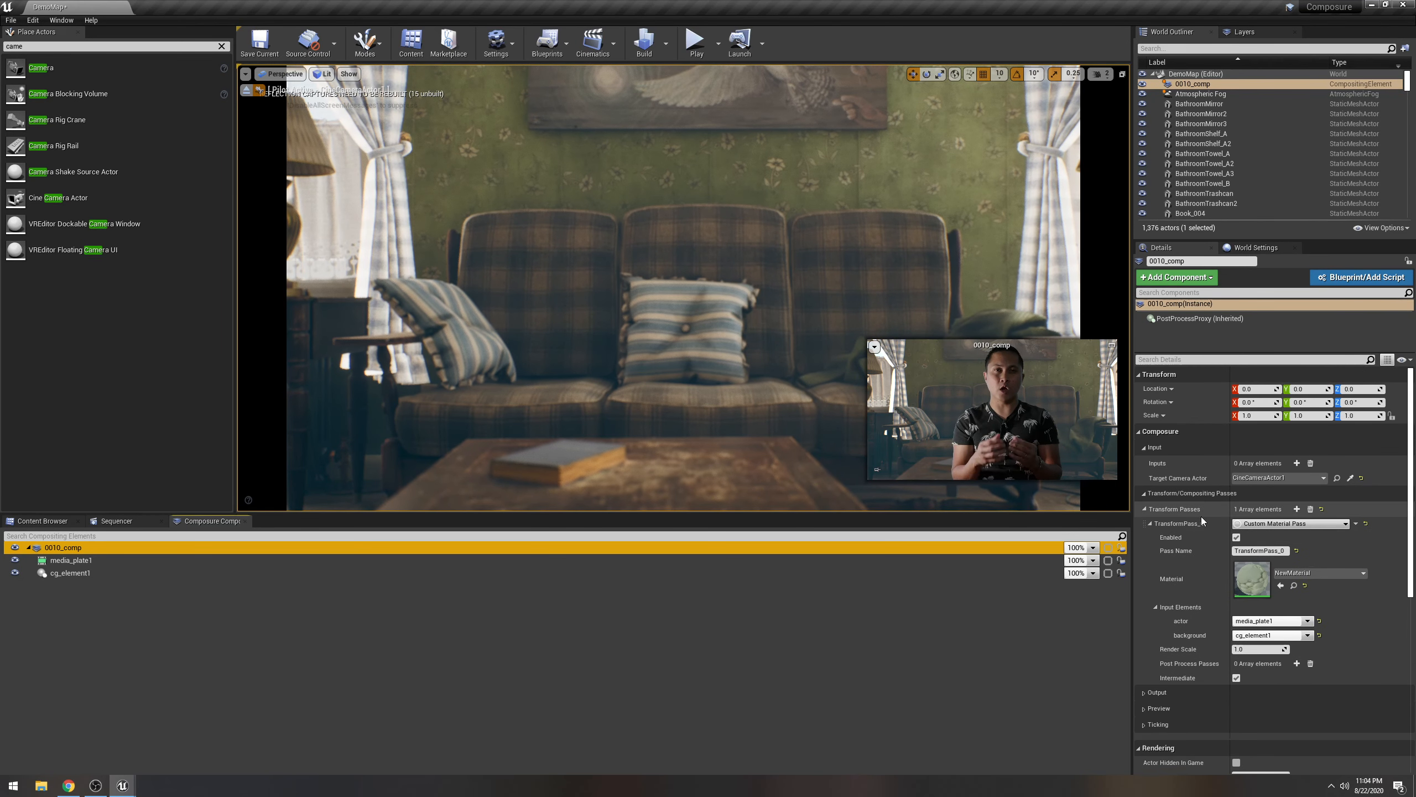
pyautogui.scroll(-1, 1202, 680)
pyautogui.click(1153, 660)
pyautogui.scroll(-1, 1227, 661)
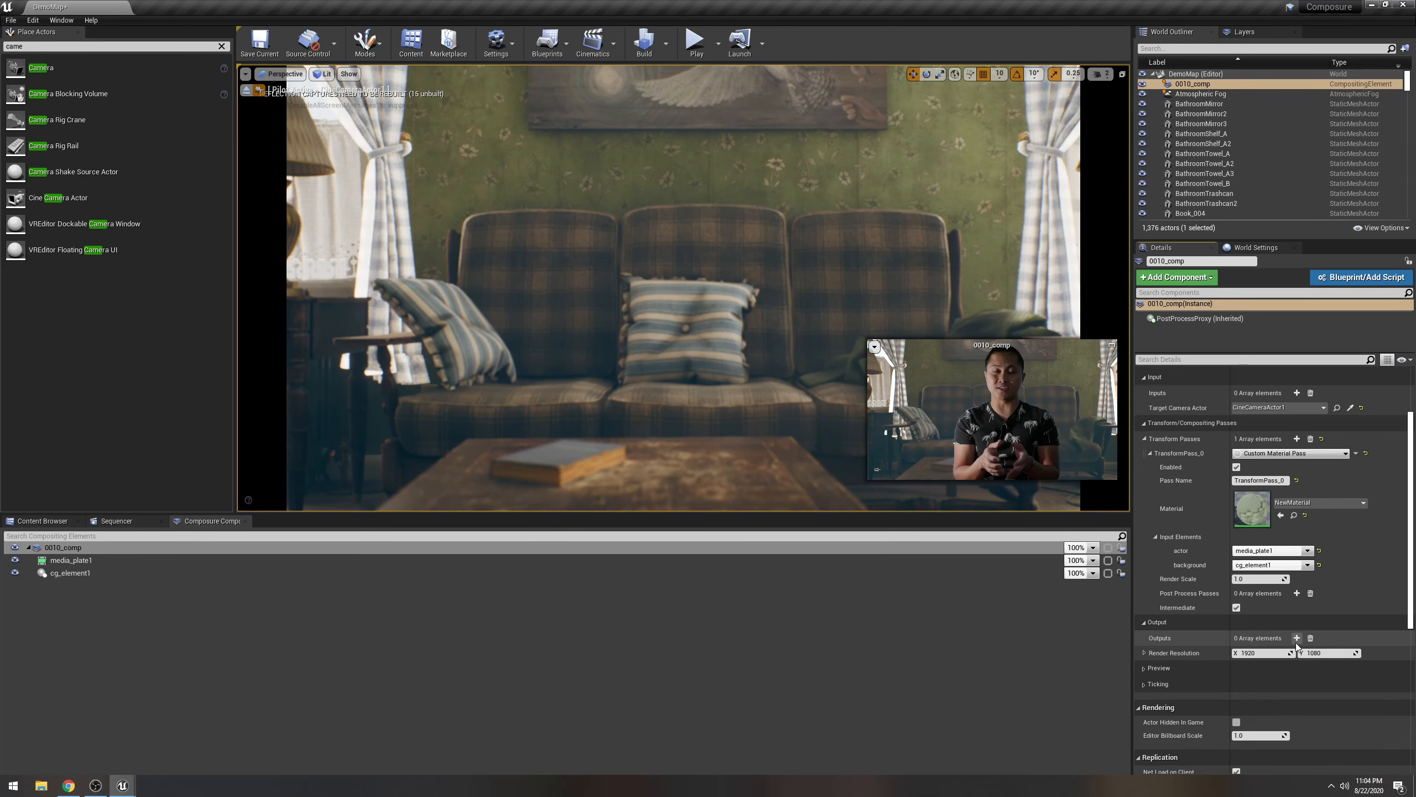
pyautogui.click(1297, 640)
pyautogui.click(1281, 654)
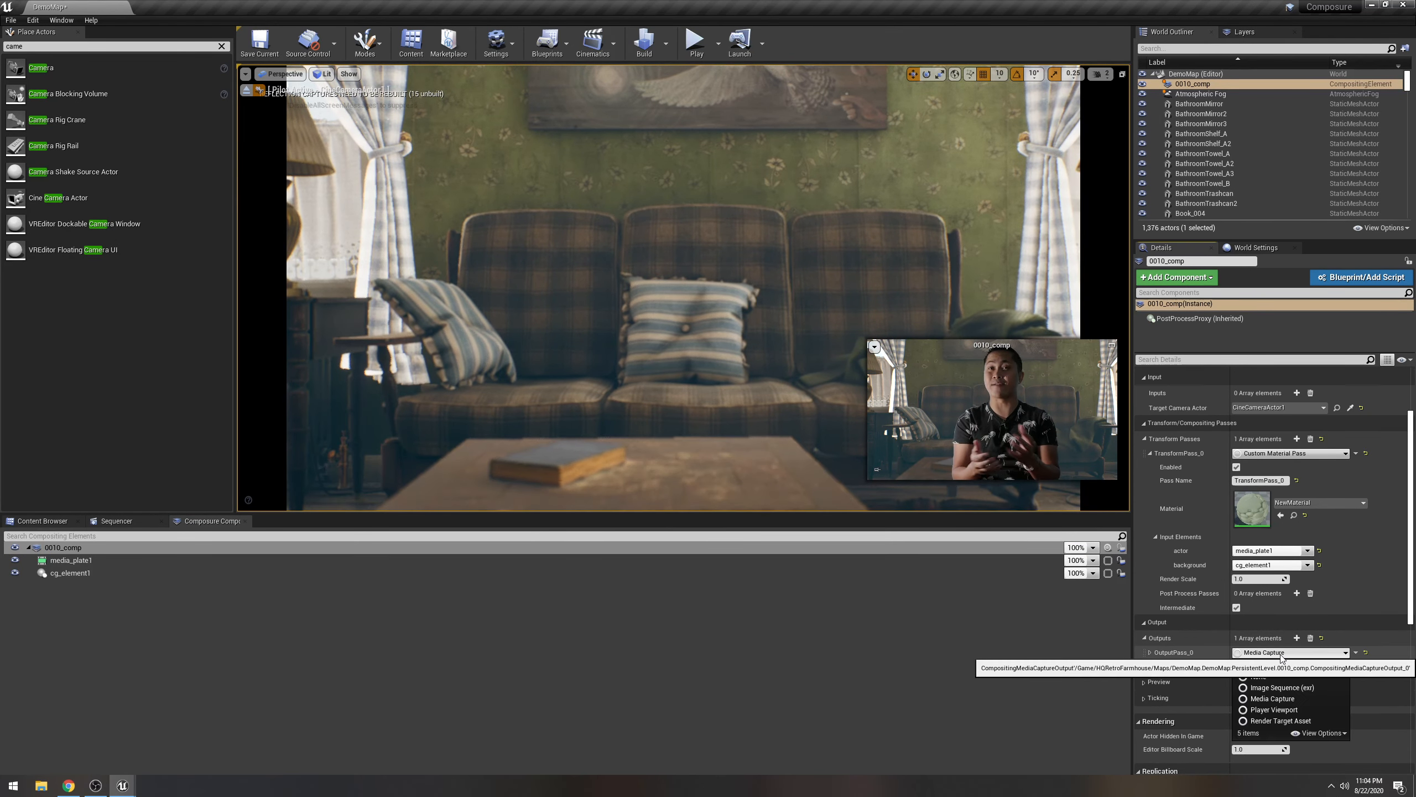
pyautogui.click(1330, 710)
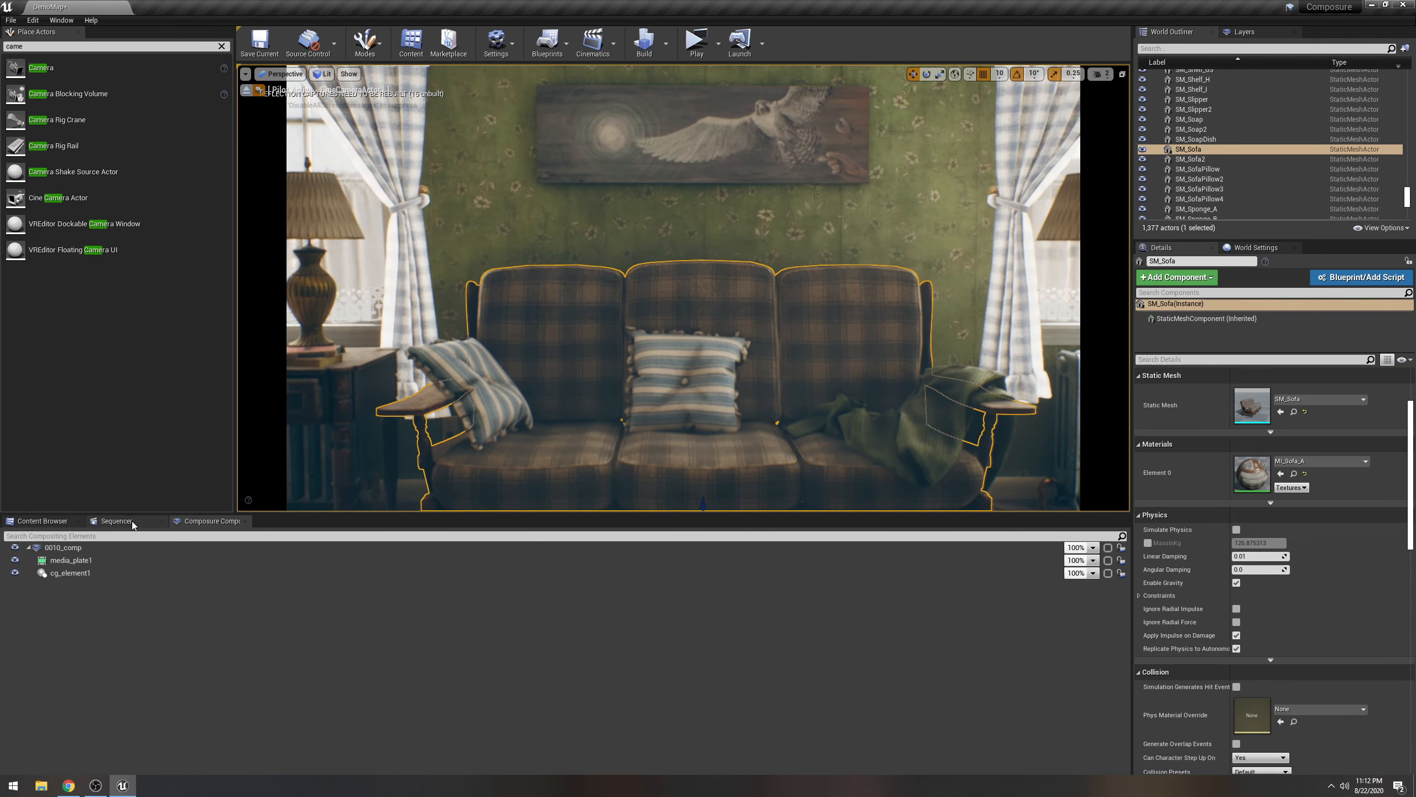
# With 0010_comp selected, reframe the piloted camera slightly upward toward the painting above the sofa.
pyautogui.click(110, 547)
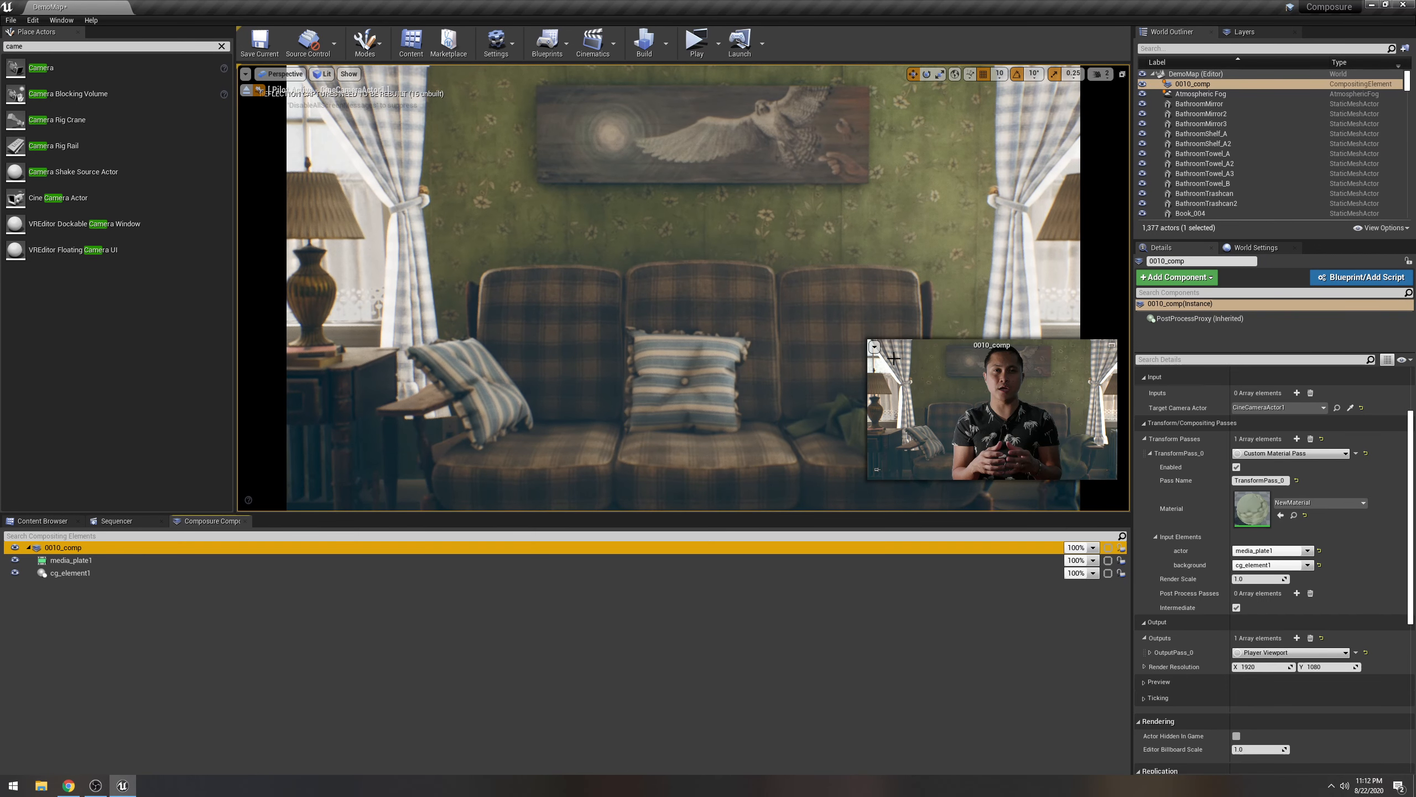
pyautogui.moveTo(745, 351)
pyautogui.mouseDown(button='right')
pyautogui.moveTo(732, 343)
pyautogui.moveTo(748, 343)
pyautogui.mouseUp(button='right')
pyautogui.press('s')
pyautogui.press('w')
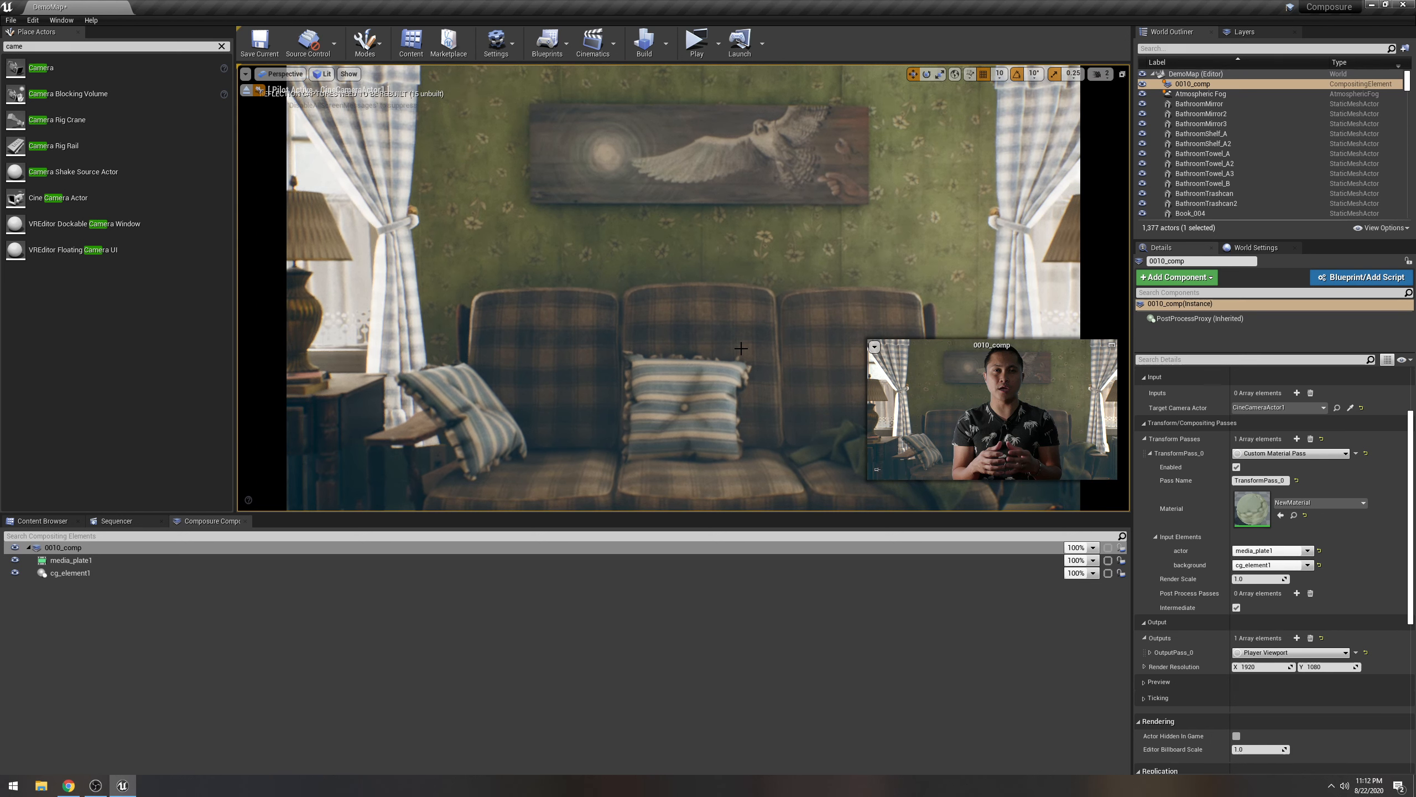
# Open the level blueprint and create a new variable named media.
pyautogui.click(567, 45)
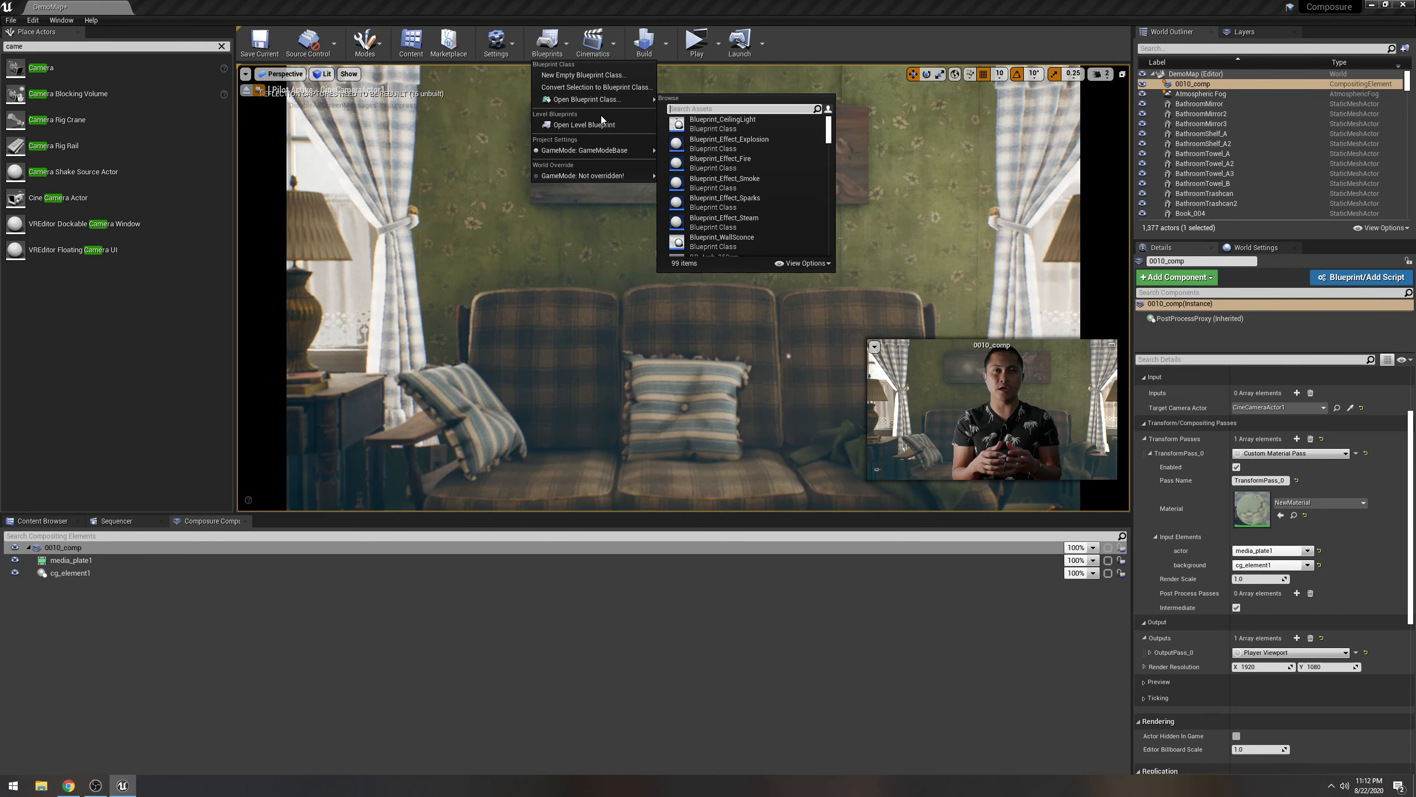
pyautogui.click(591, 126)
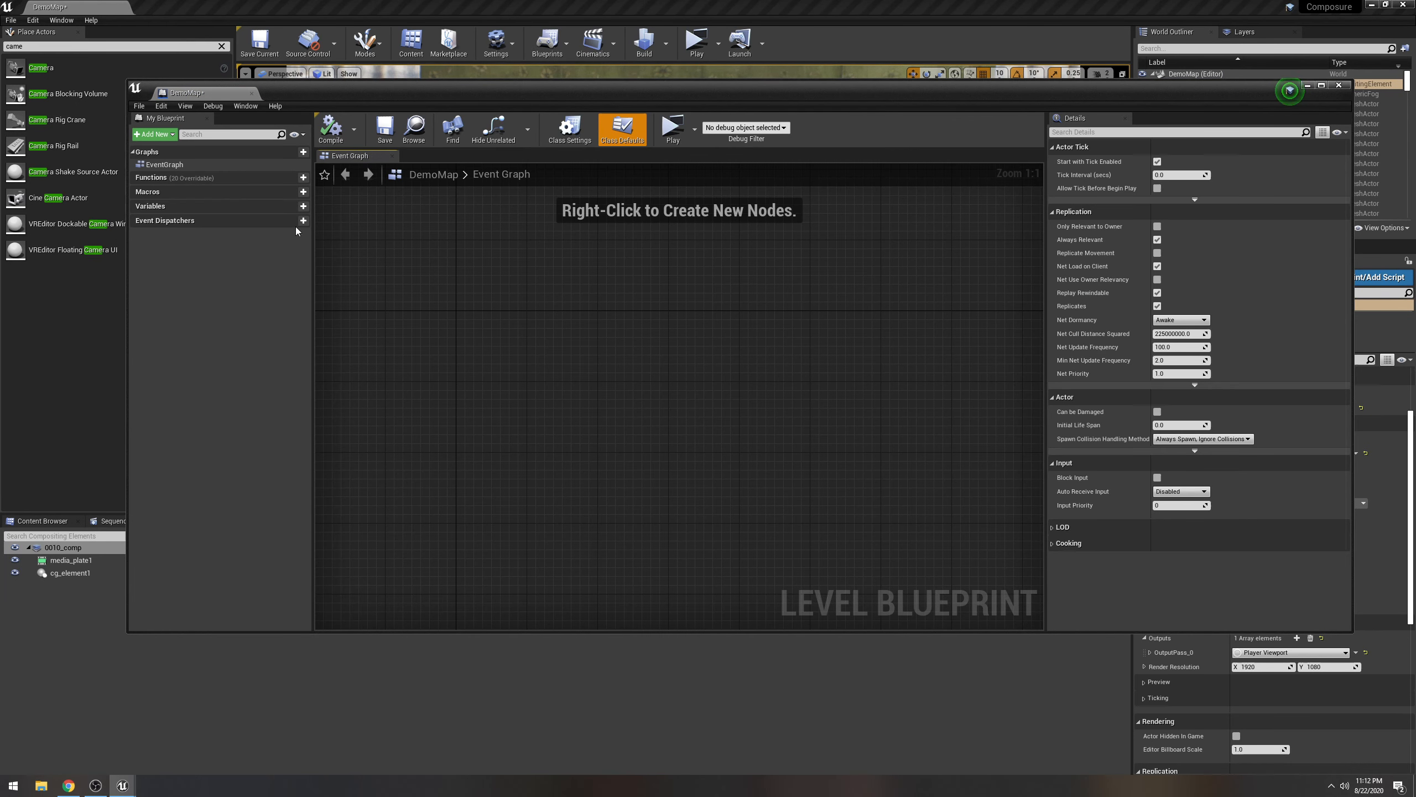
pyautogui.rightClick(166, 207)
pyautogui.click(185, 220)
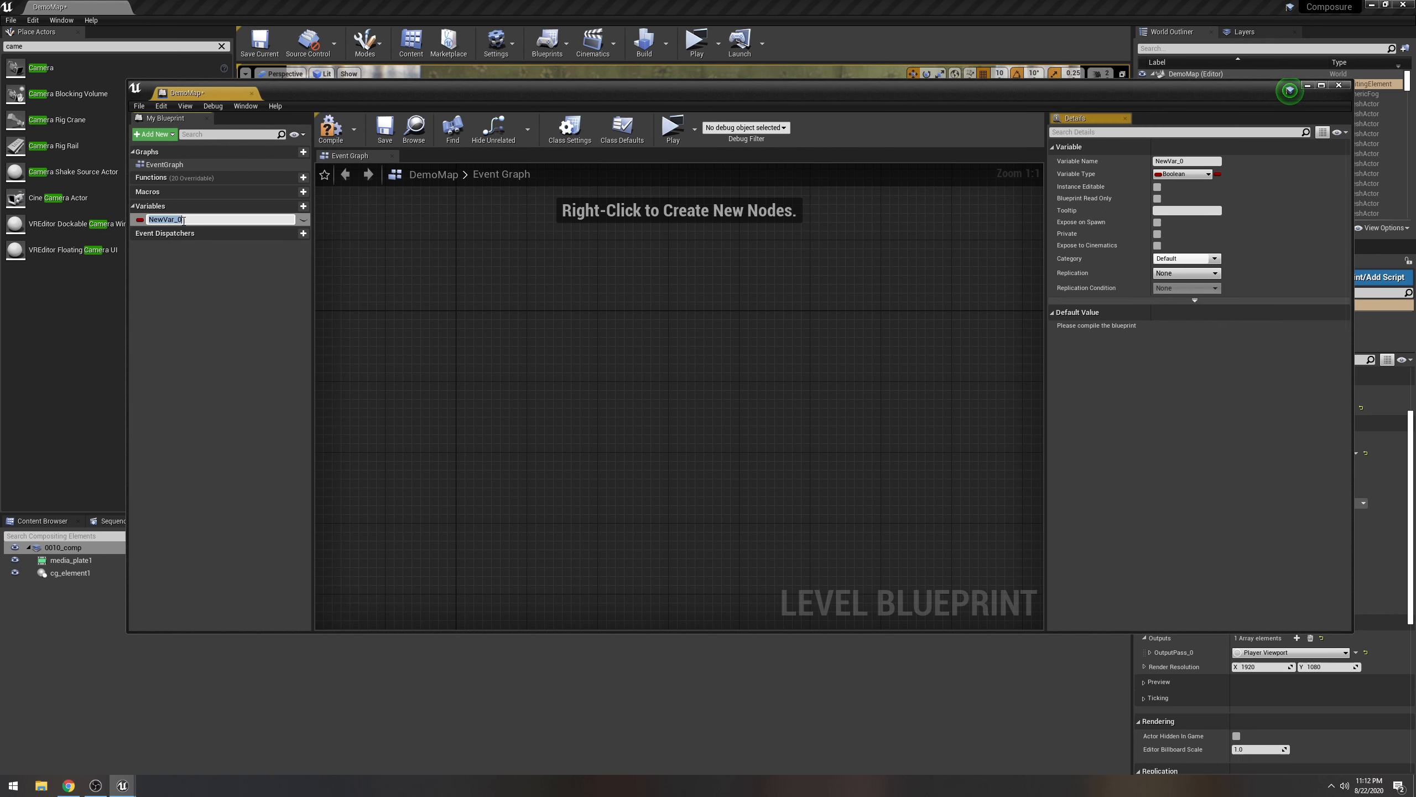
pyautogui.write('media')
pyautogui.press('Return')
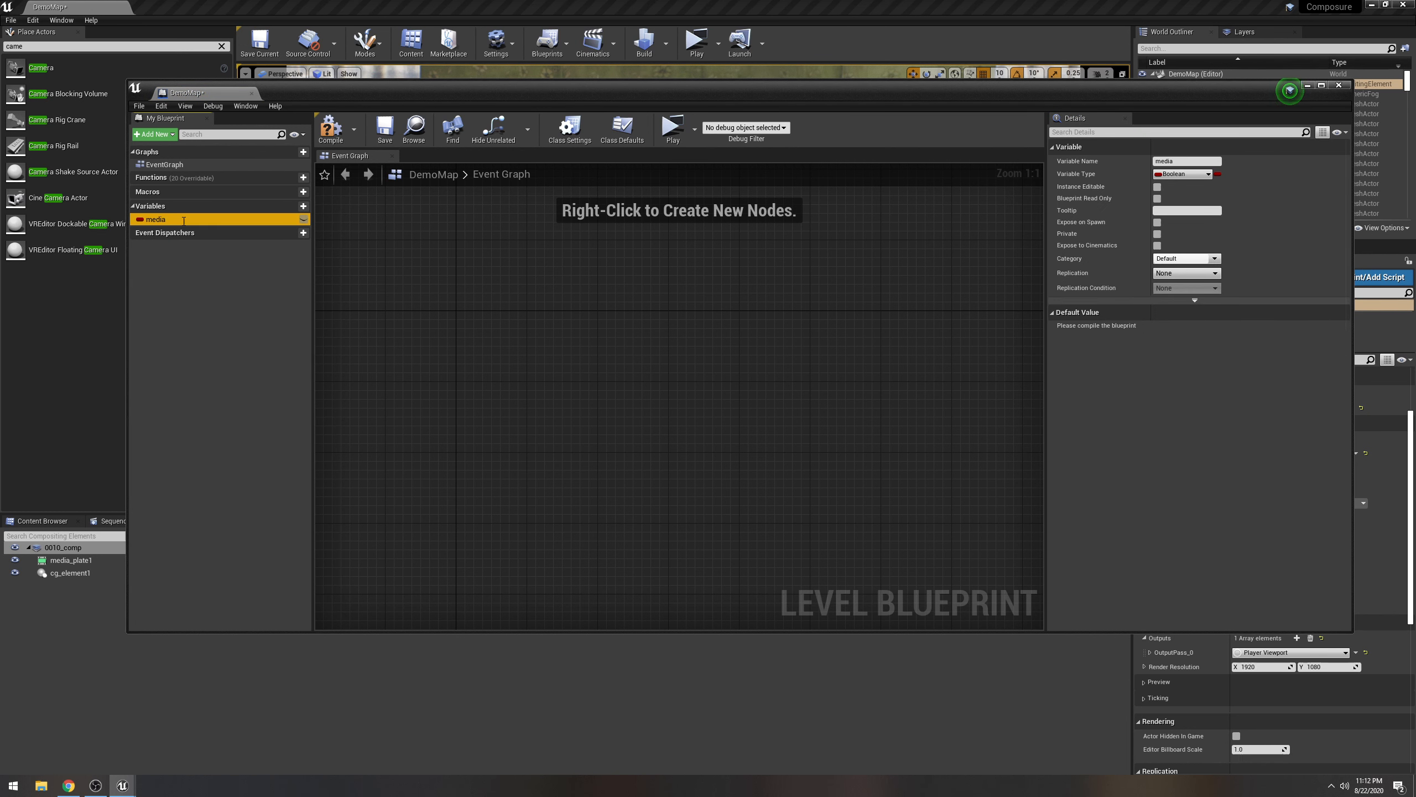
# Add an Event BeginPlay node to the level blueprint's event graph.
pyautogui.rightClick(548, 354)
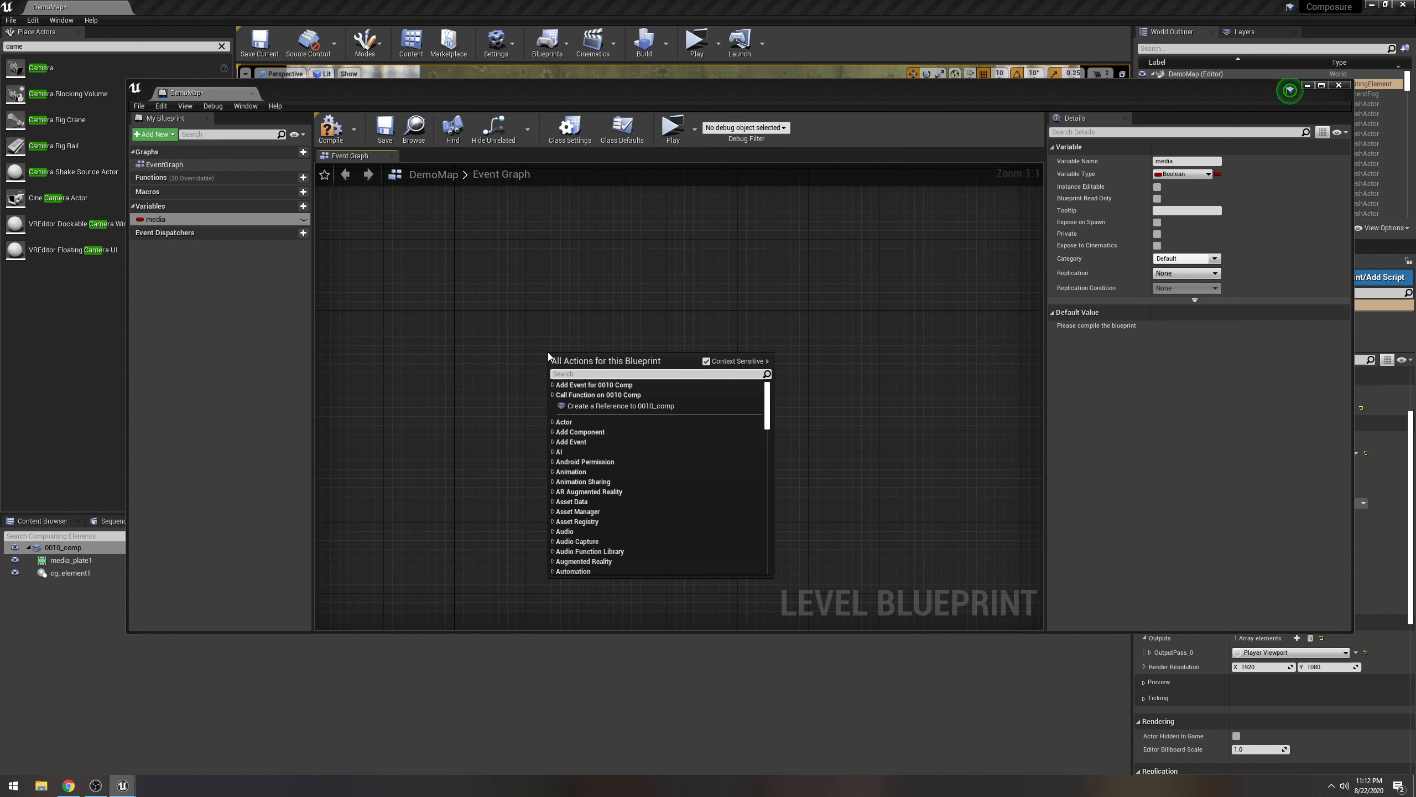
pyautogui.write('begin eve')
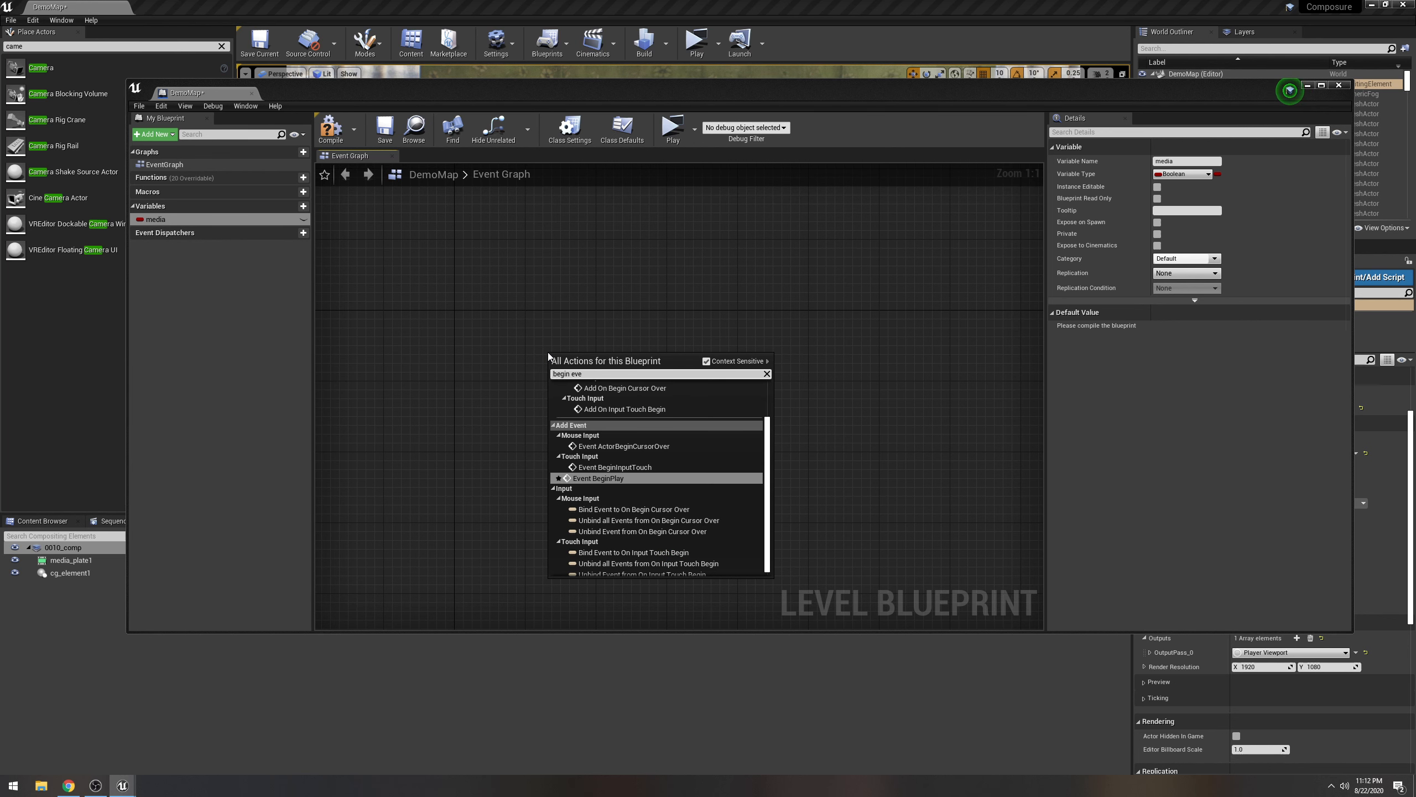
pyautogui.press('BackSpace')
pyautogui.press('BackSpace')
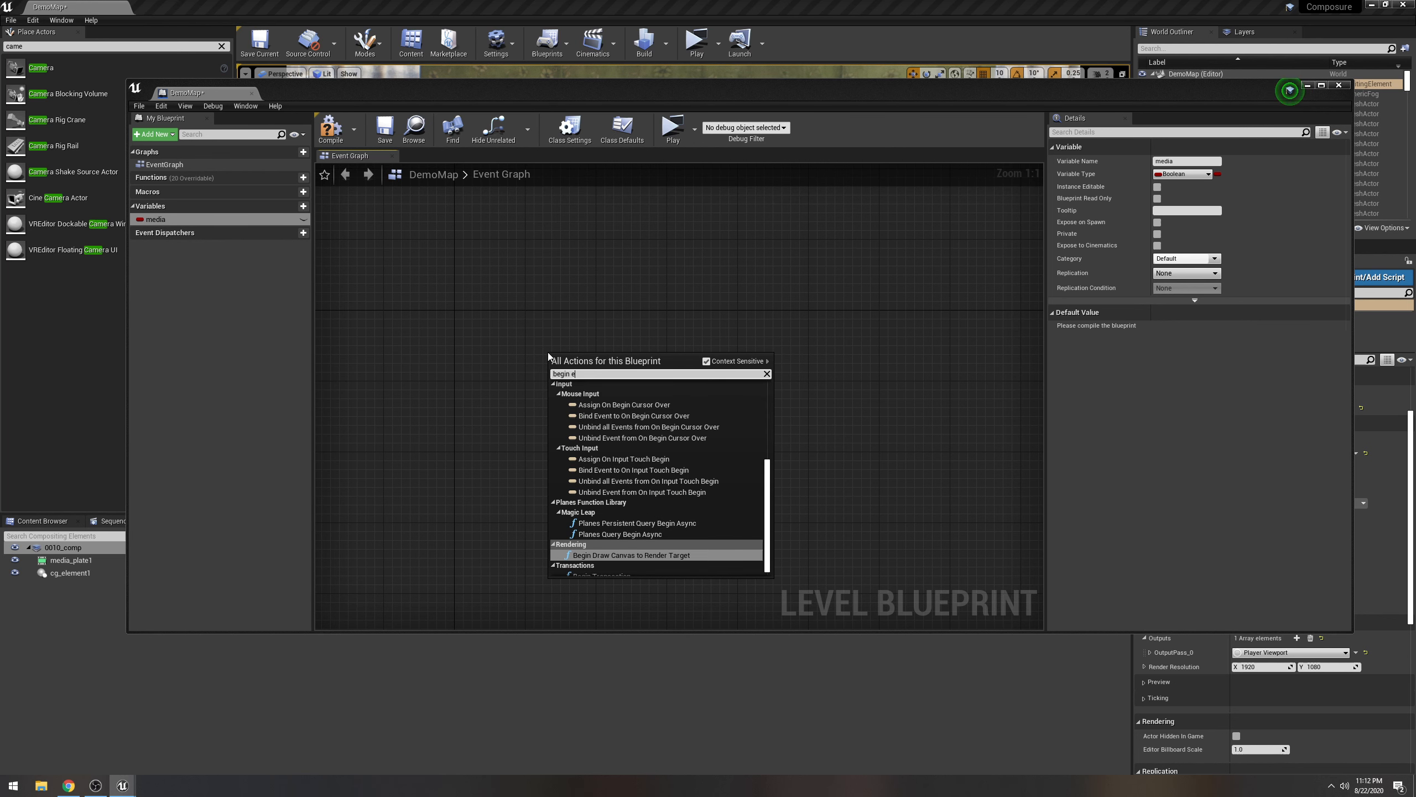
pyautogui.press('BackSpace')
pyautogui.press('BackSpace')
pyautogui.press('BackSpace')
pyautogui.press('BackSpace')
pyautogui.press('BackSpace')
pyautogui.press('BackSpace')
pyautogui.press('BackSpace')
pyautogui.write('v')
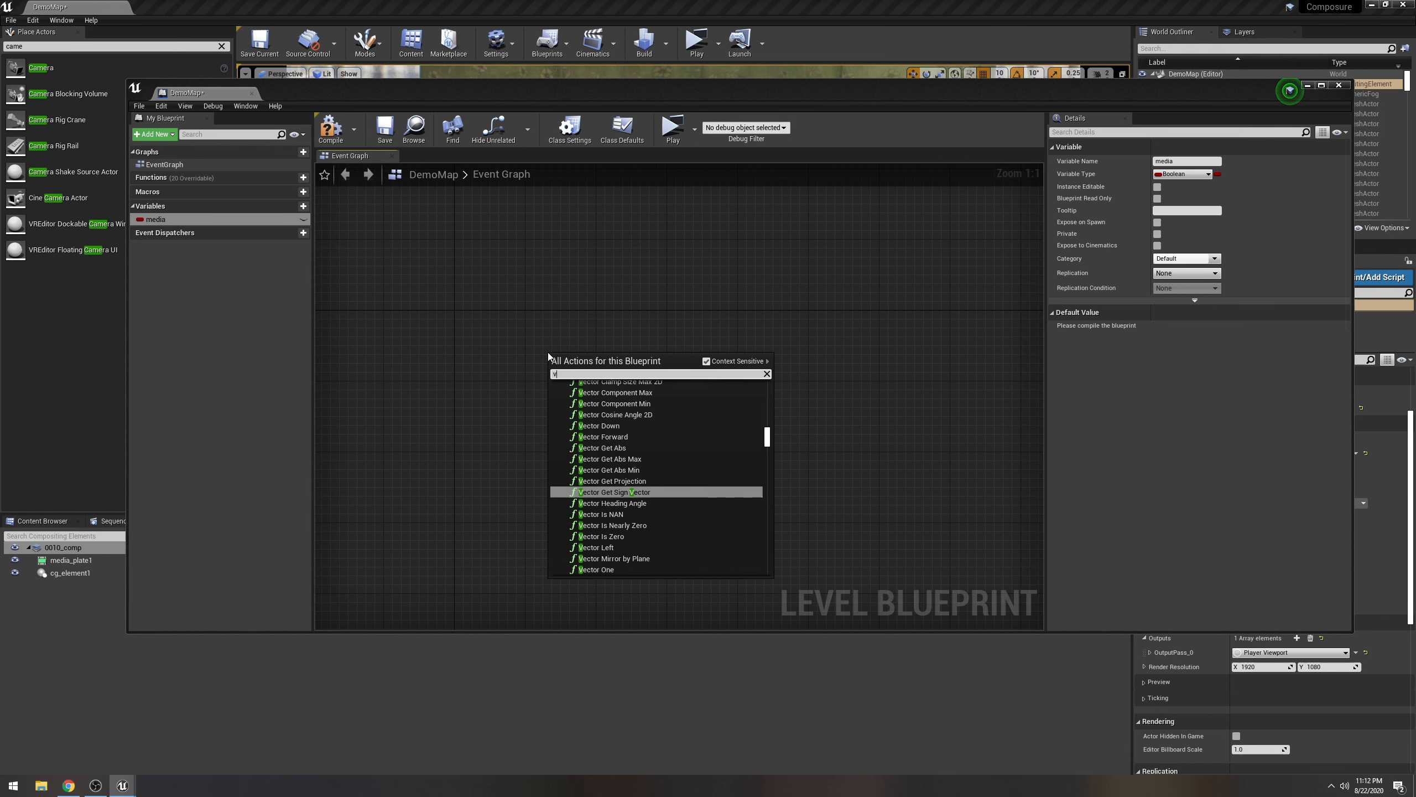
pyautogui.write('ent beg')
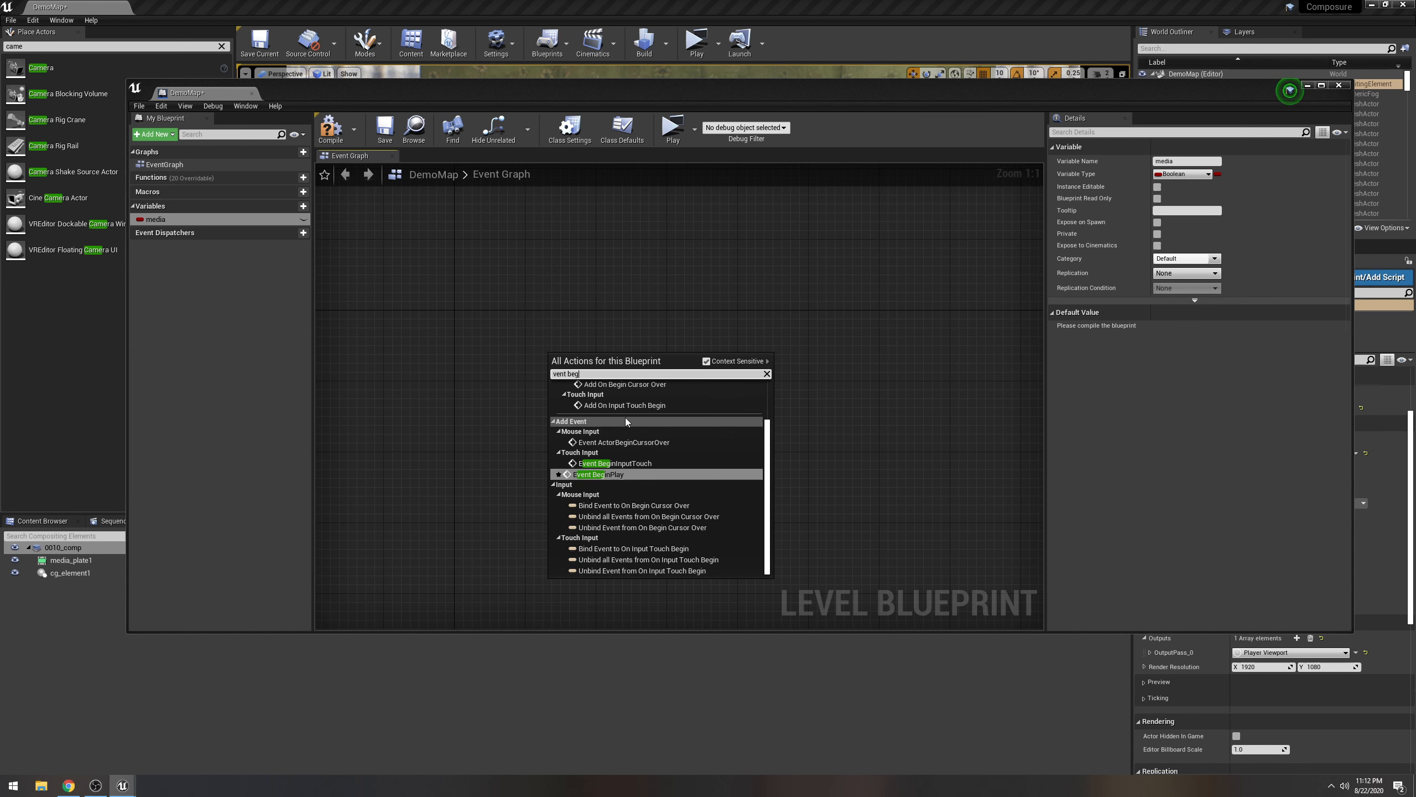
pyautogui.click(623, 475)
# Place a Get node for the media variable below Event BeginPlay.
pyautogui.click(161, 230)
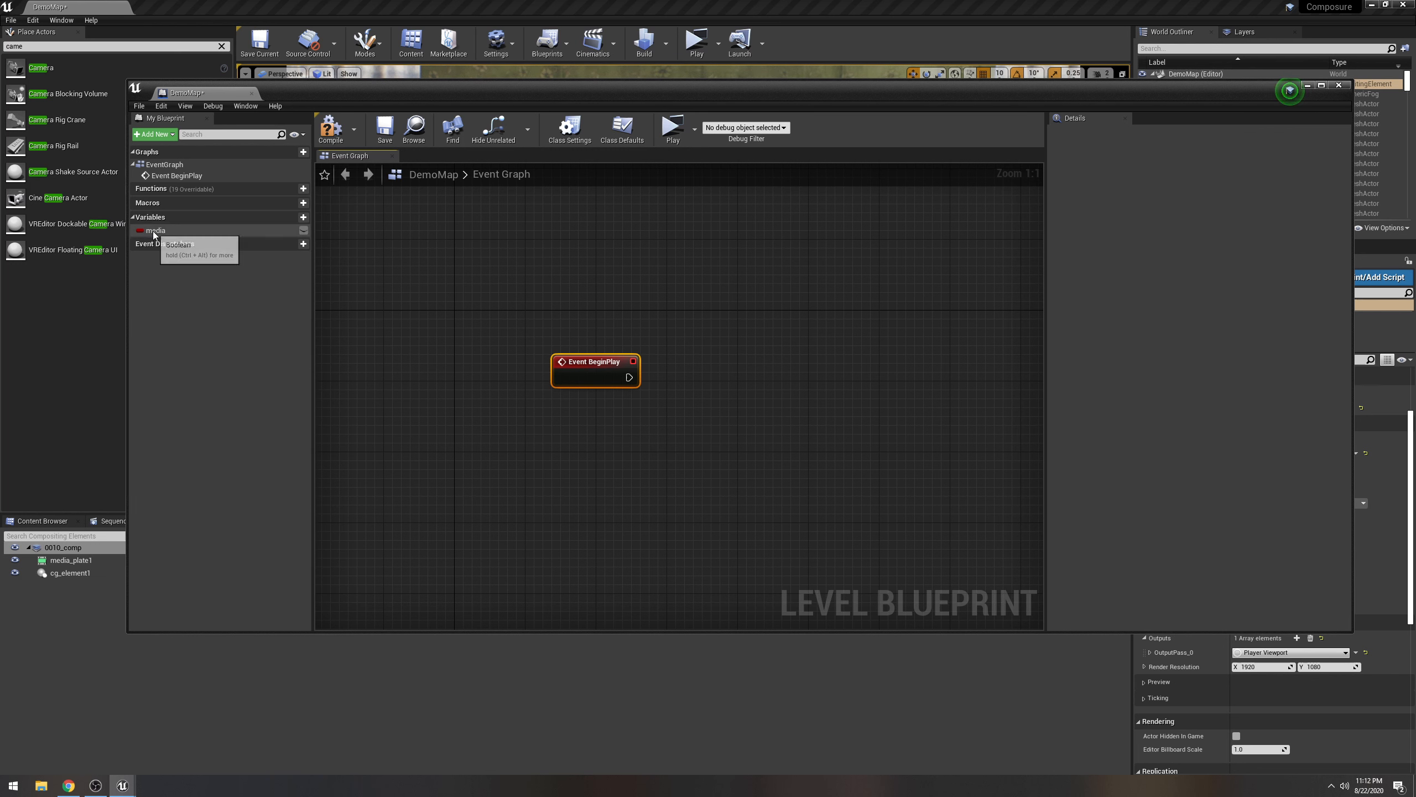
pyautogui.moveTo(599, 493); pyautogui.dragTo(601, 493)
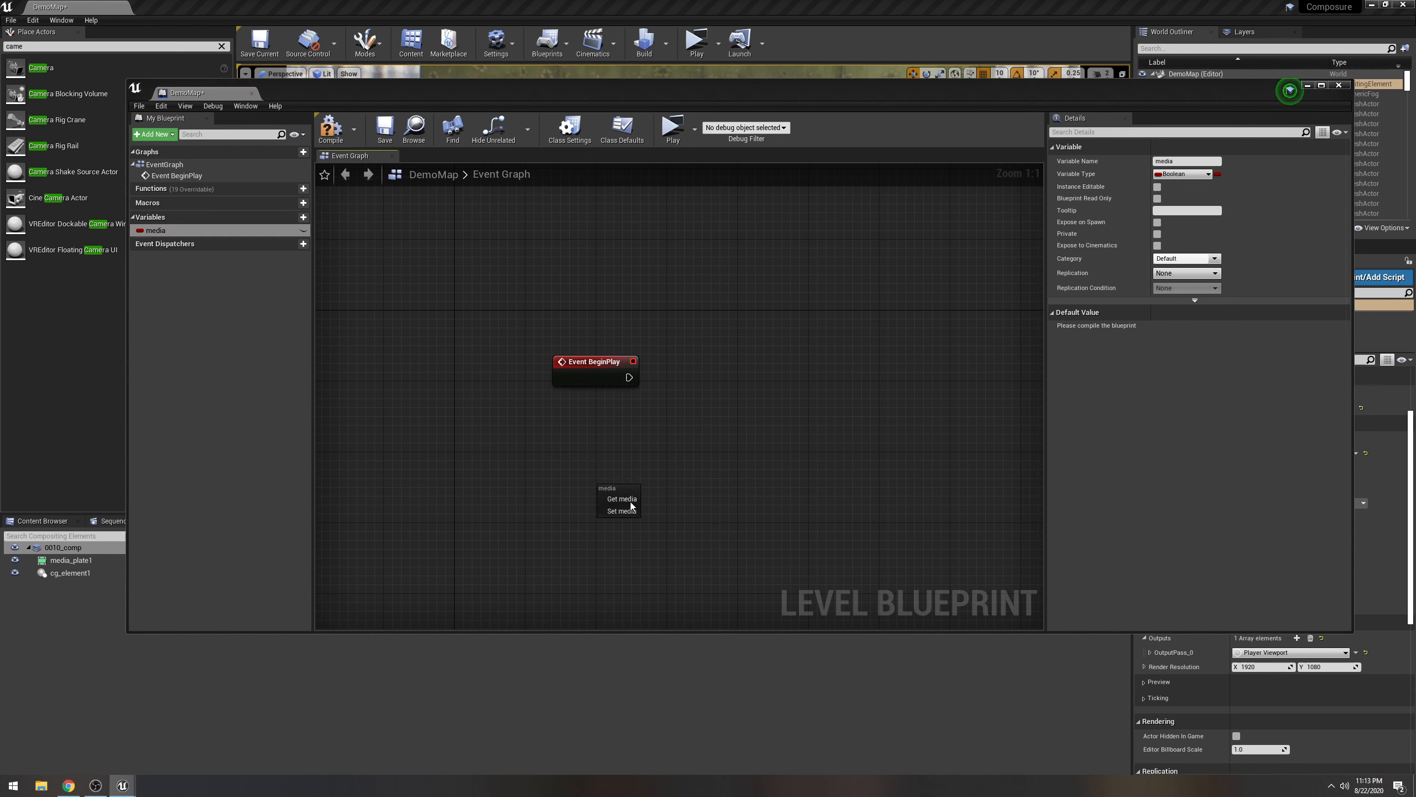
pyautogui.click(619, 498)
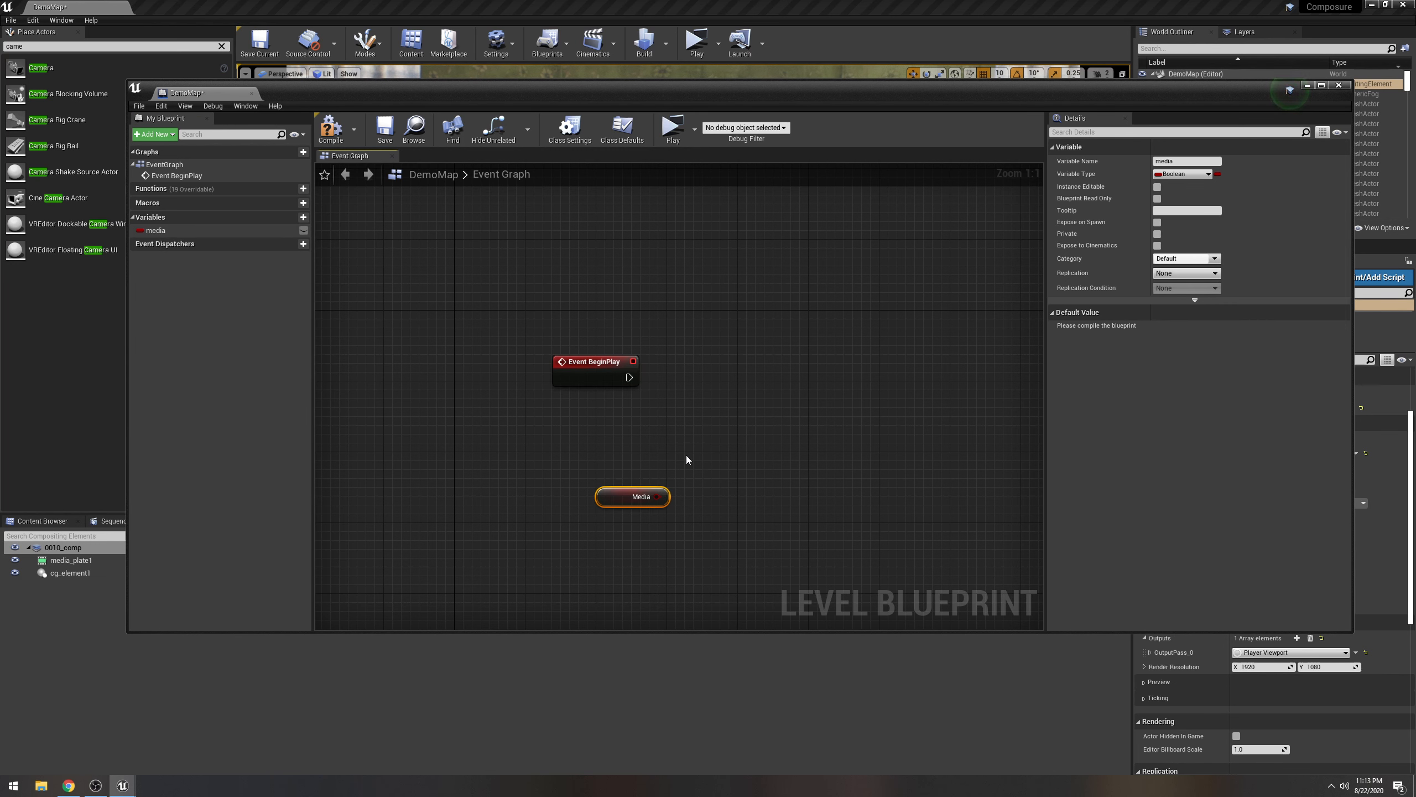
# Change the media variable's type to a Media Player object reference and close the blueprint search window.
pyautogui.click(1184, 174)
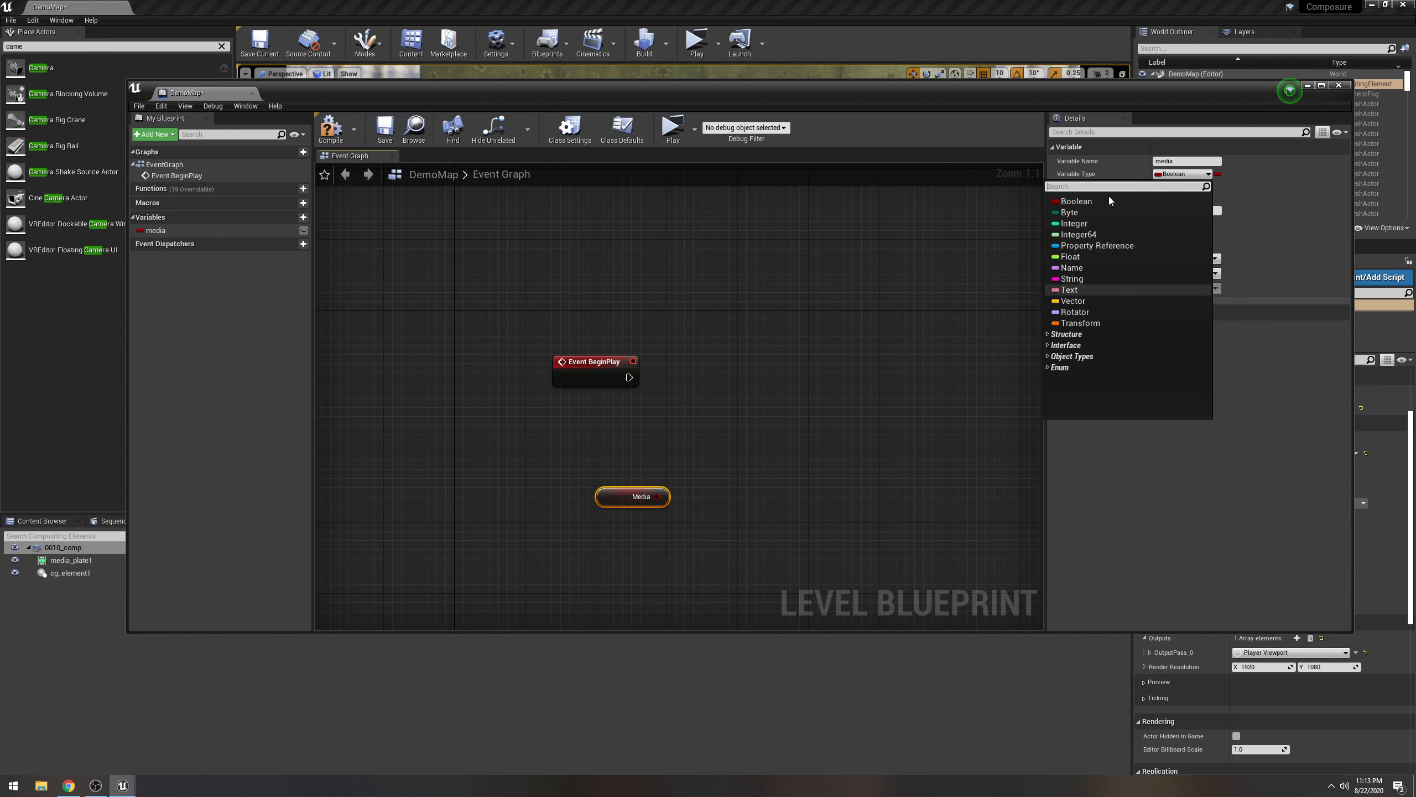
pyautogui.write('media play')
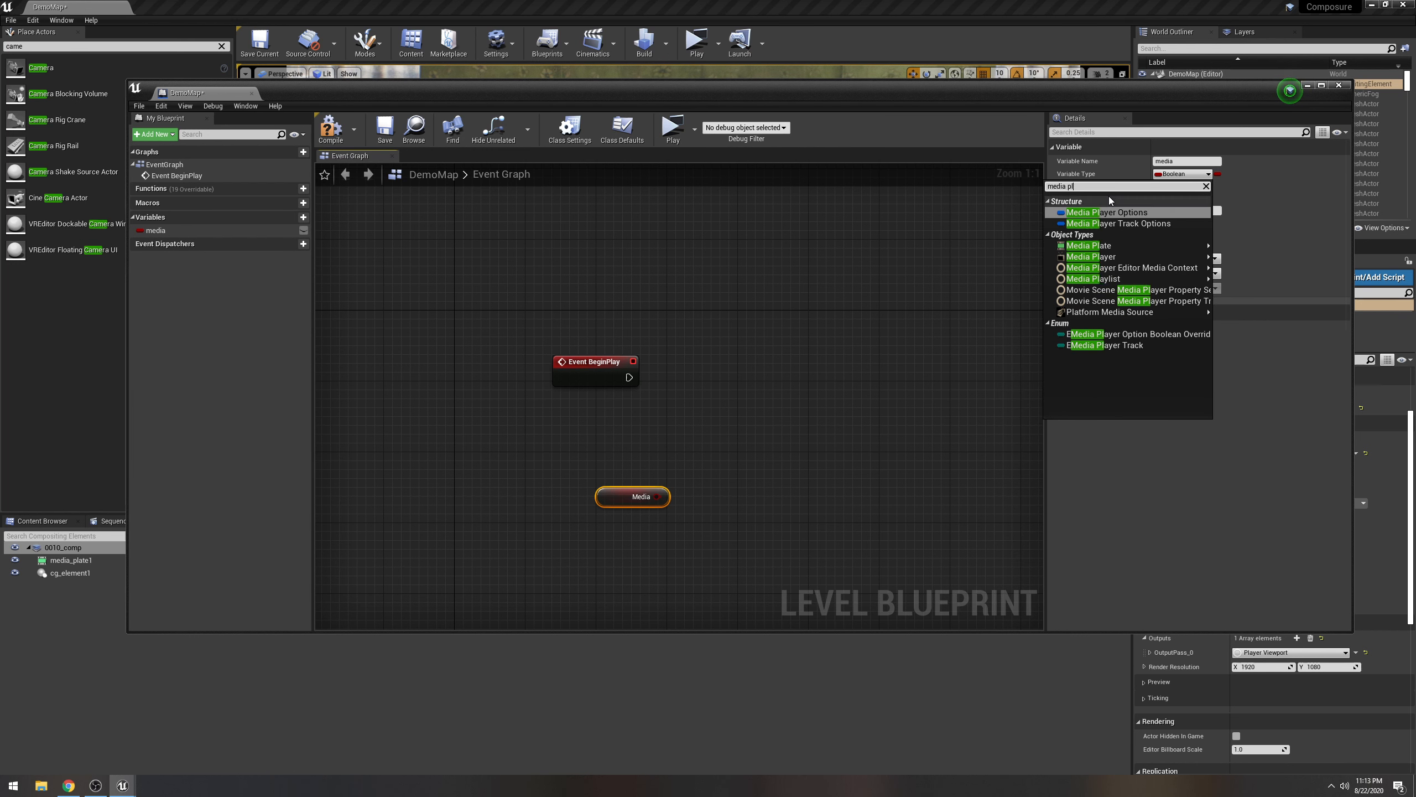
pyautogui.moveTo(1125, 247)
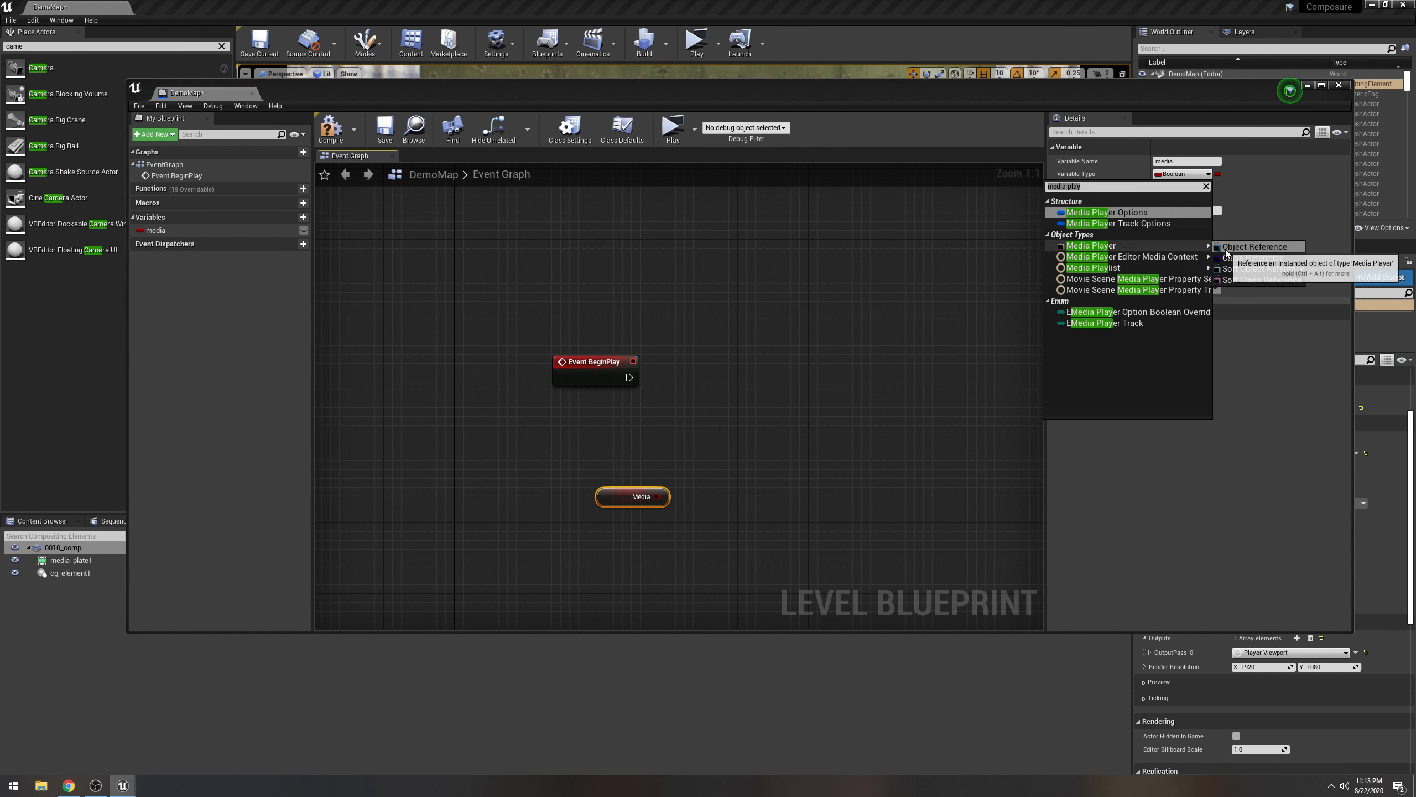
pyautogui.click(1249, 268)
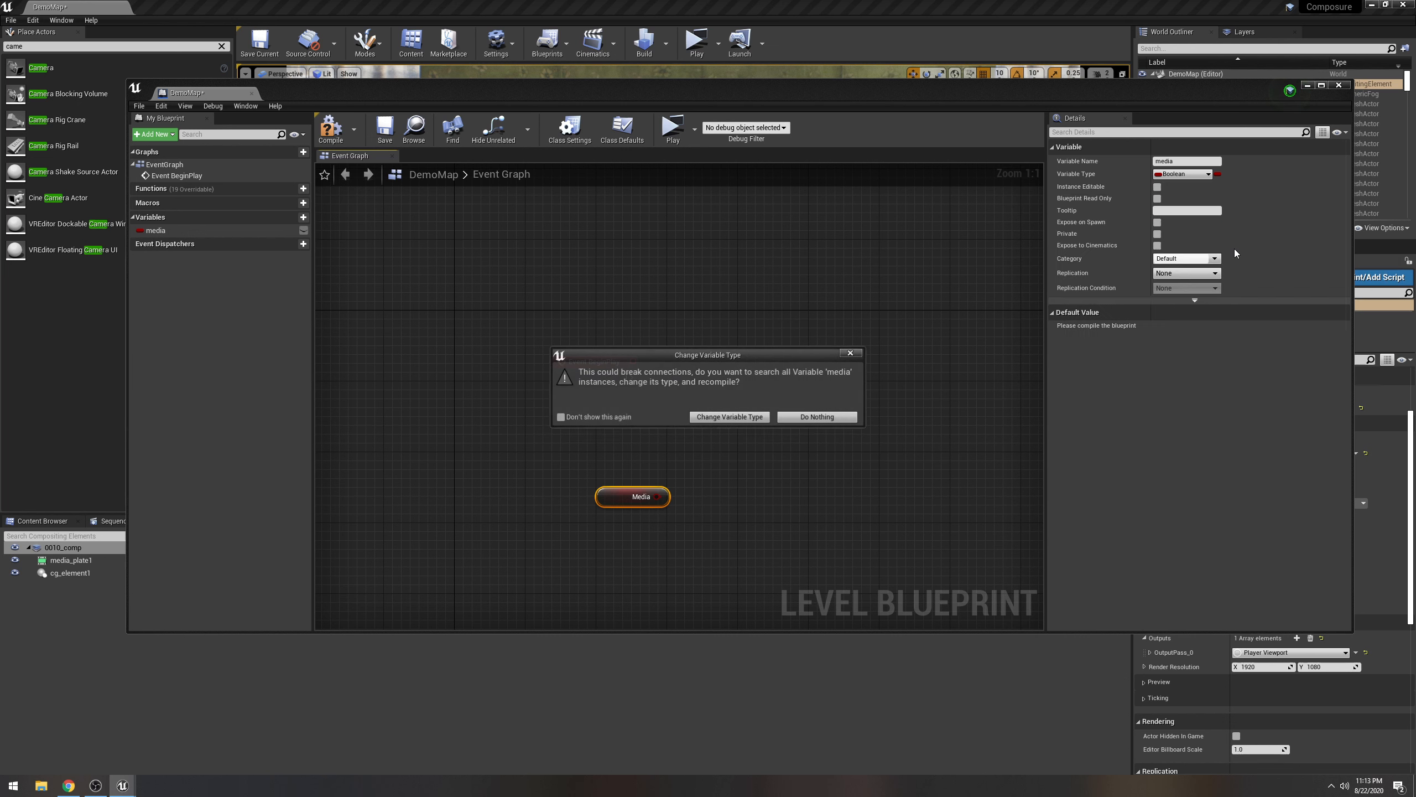
pyautogui.click(707, 417)
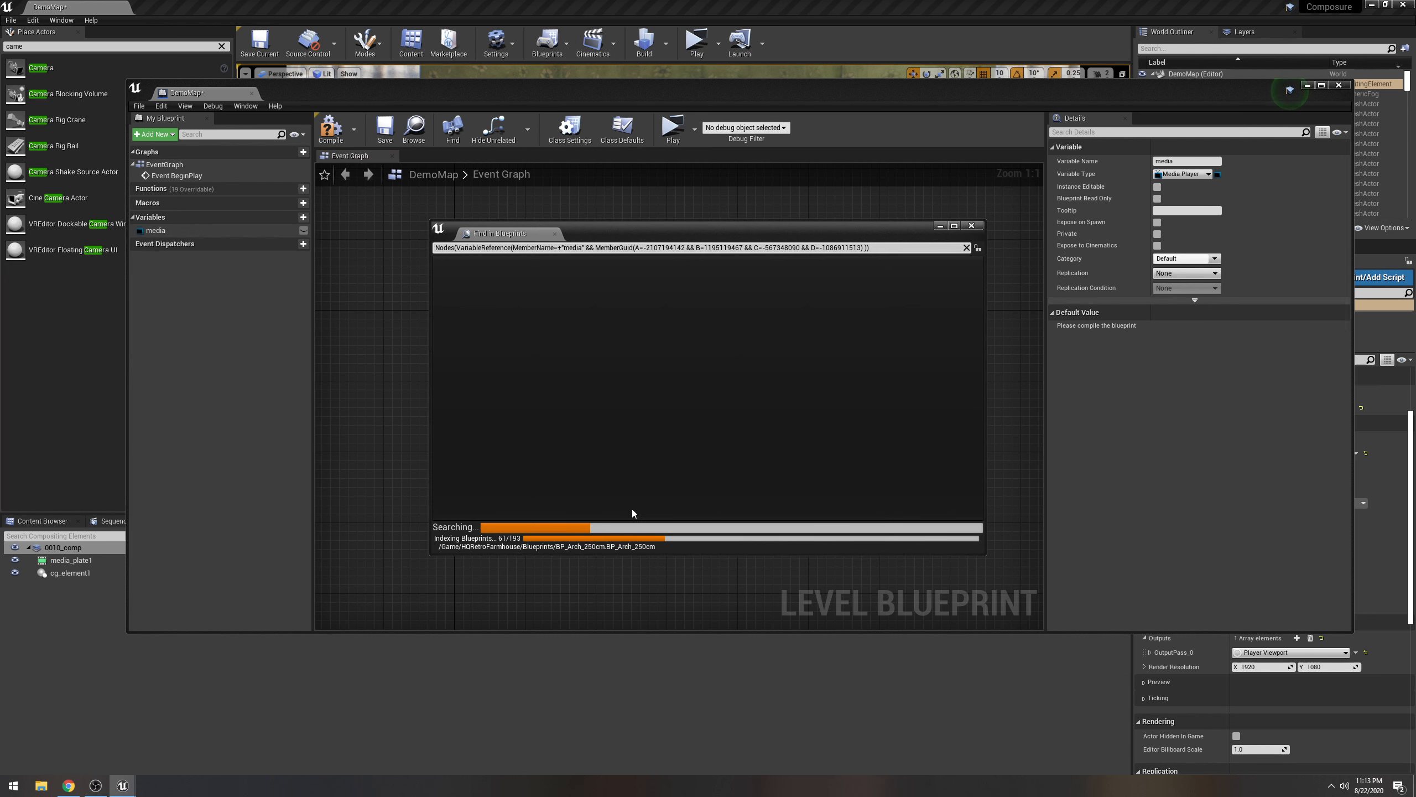
pyautogui.click(972, 226)
# Add an Open Source node targeting the Media node and set its media source to footage.
pyautogui.moveTo(631, 434); pyautogui.dragTo(766, 418)
pyautogui.click(632, 434)
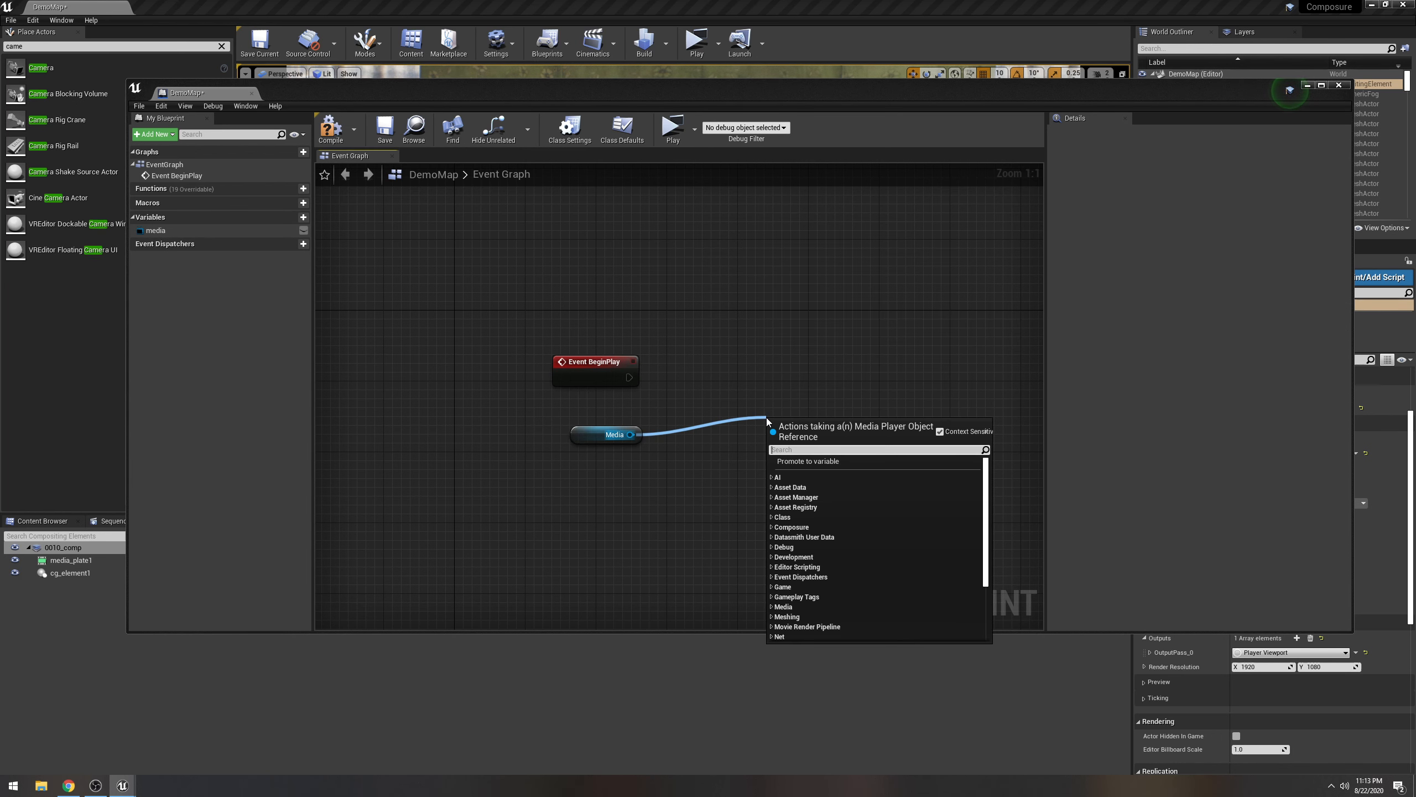
pyautogui.write('open')
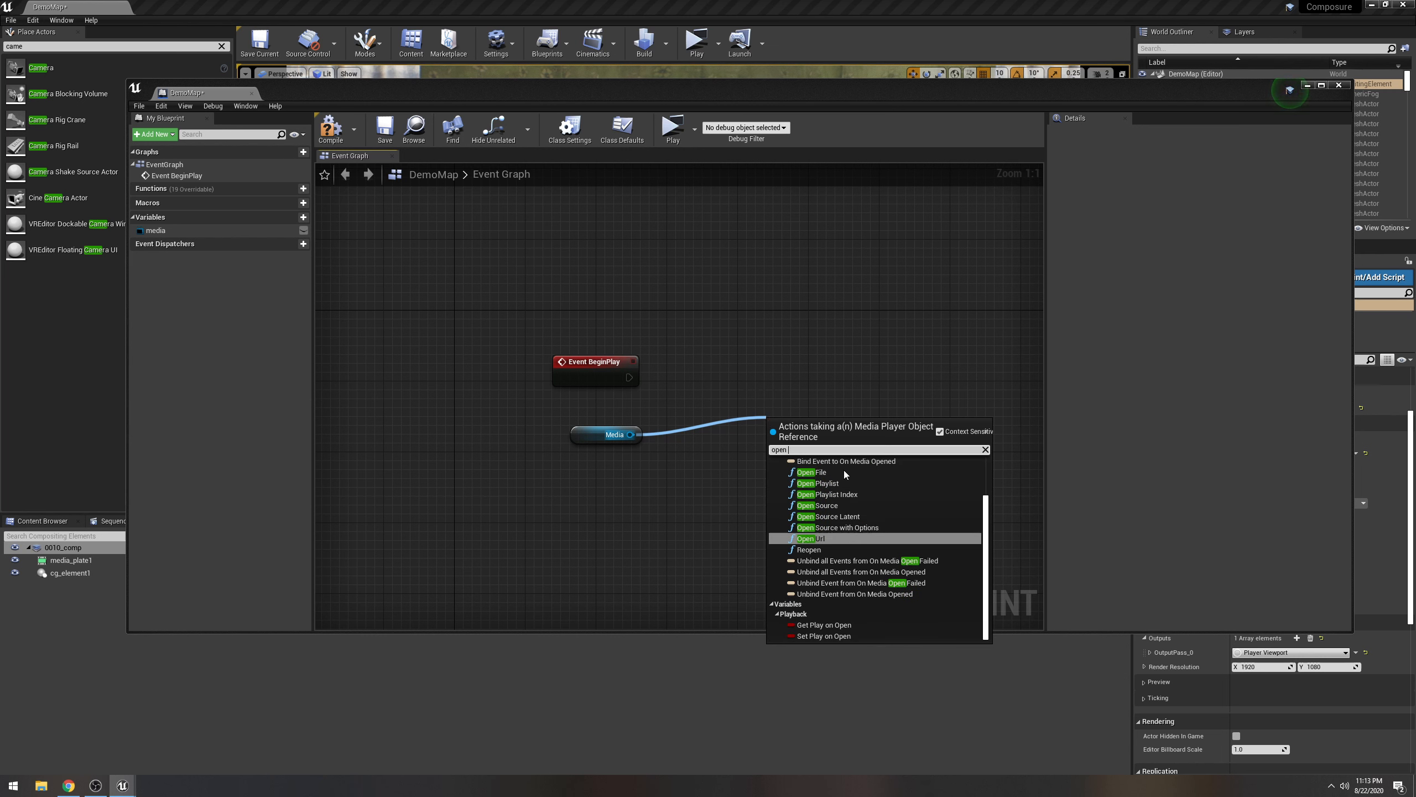
pyautogui.click(837, 505)
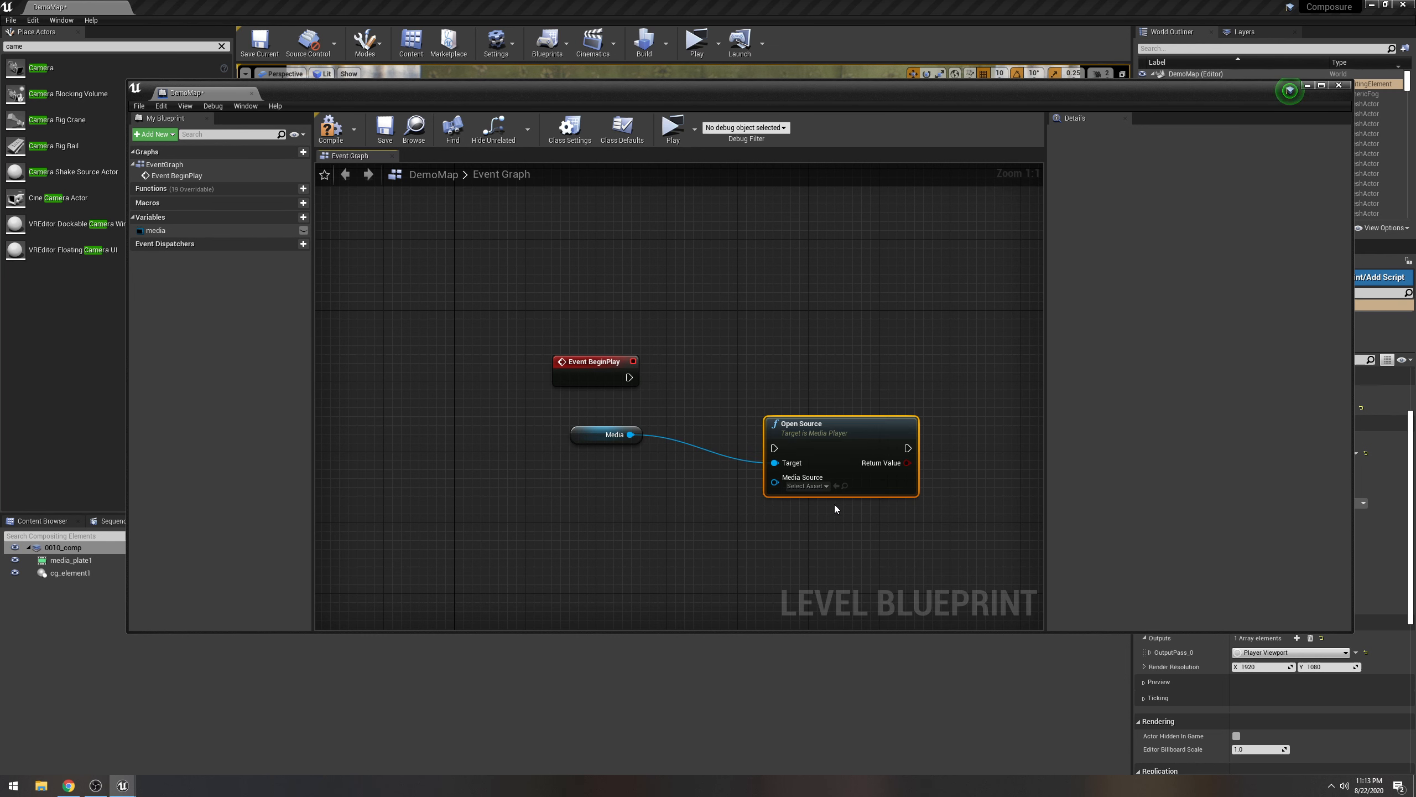
pyautogui.click(806, 486)
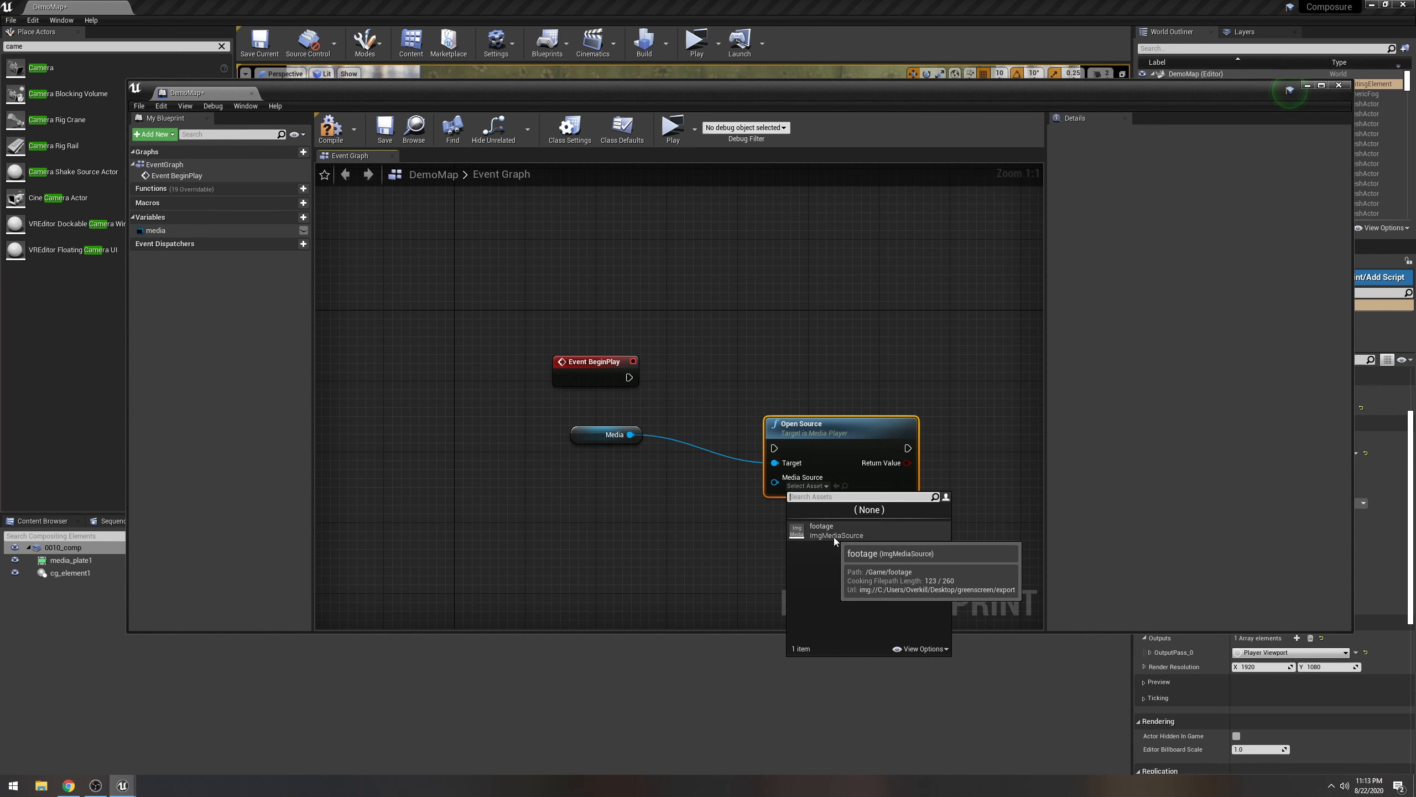
pyautogui.click(835, 531)
# Compile the level blueprint and set the media variable's default value to NewMediaPlayer.
pyautogui.click(611, 436)
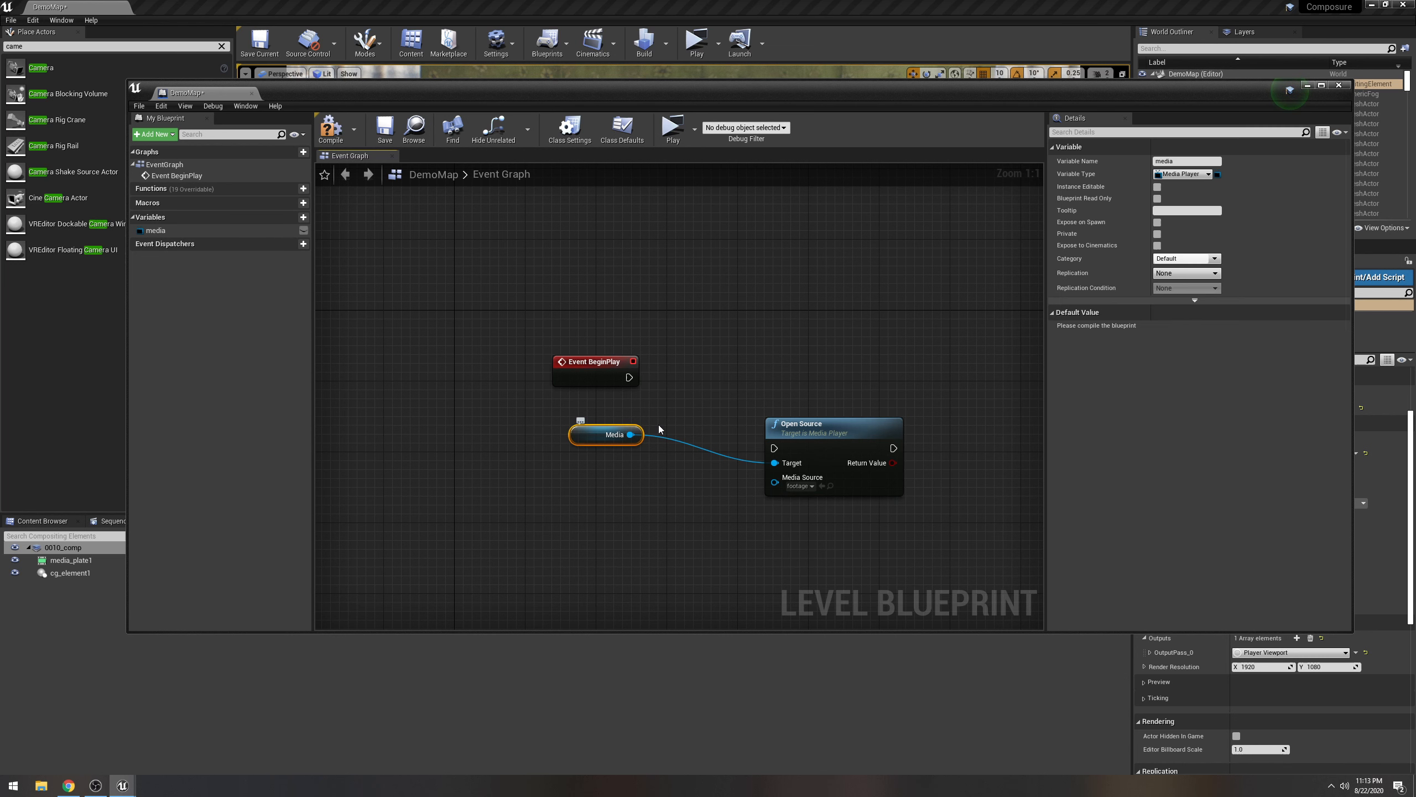
pyautogui.click(331, 128)
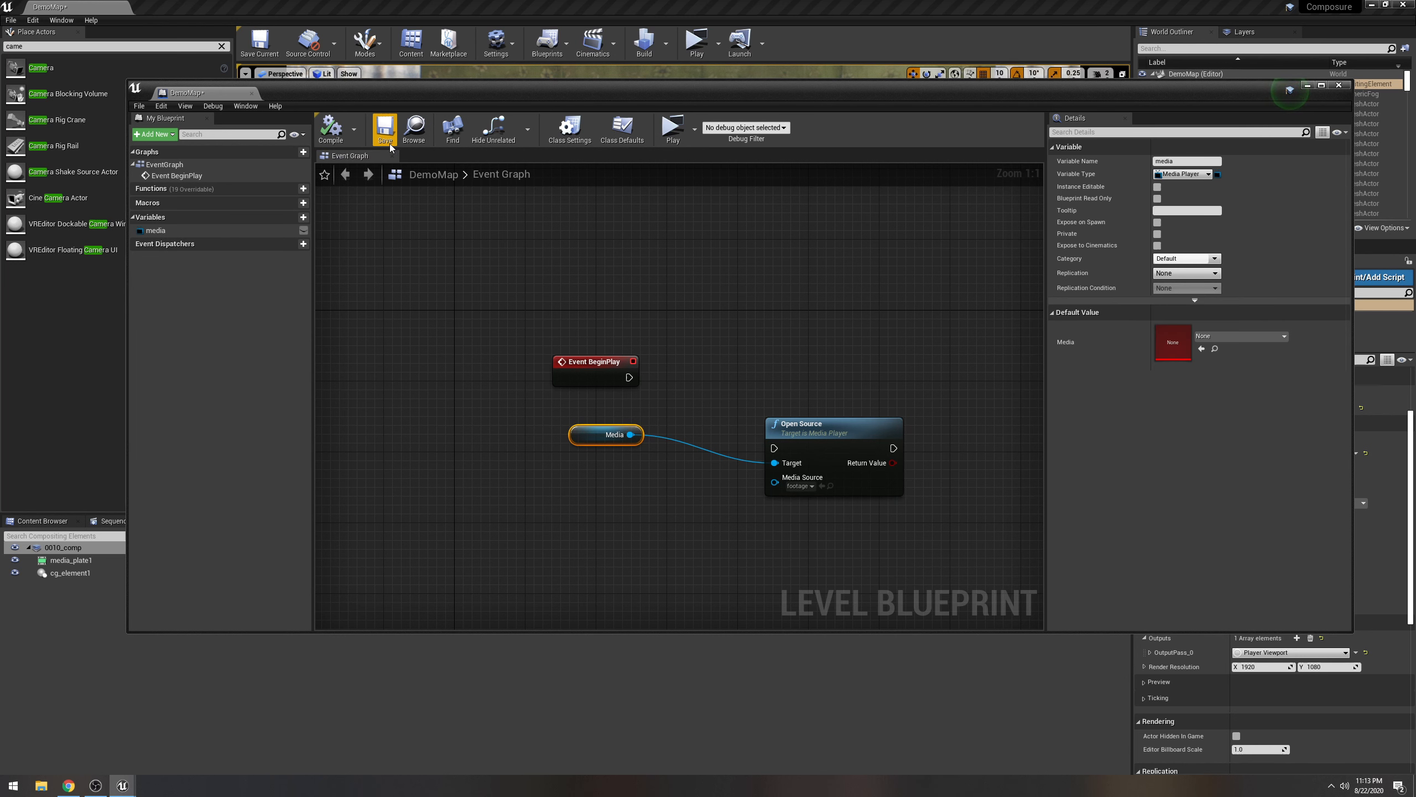
pyautogui.click(1212, 337)
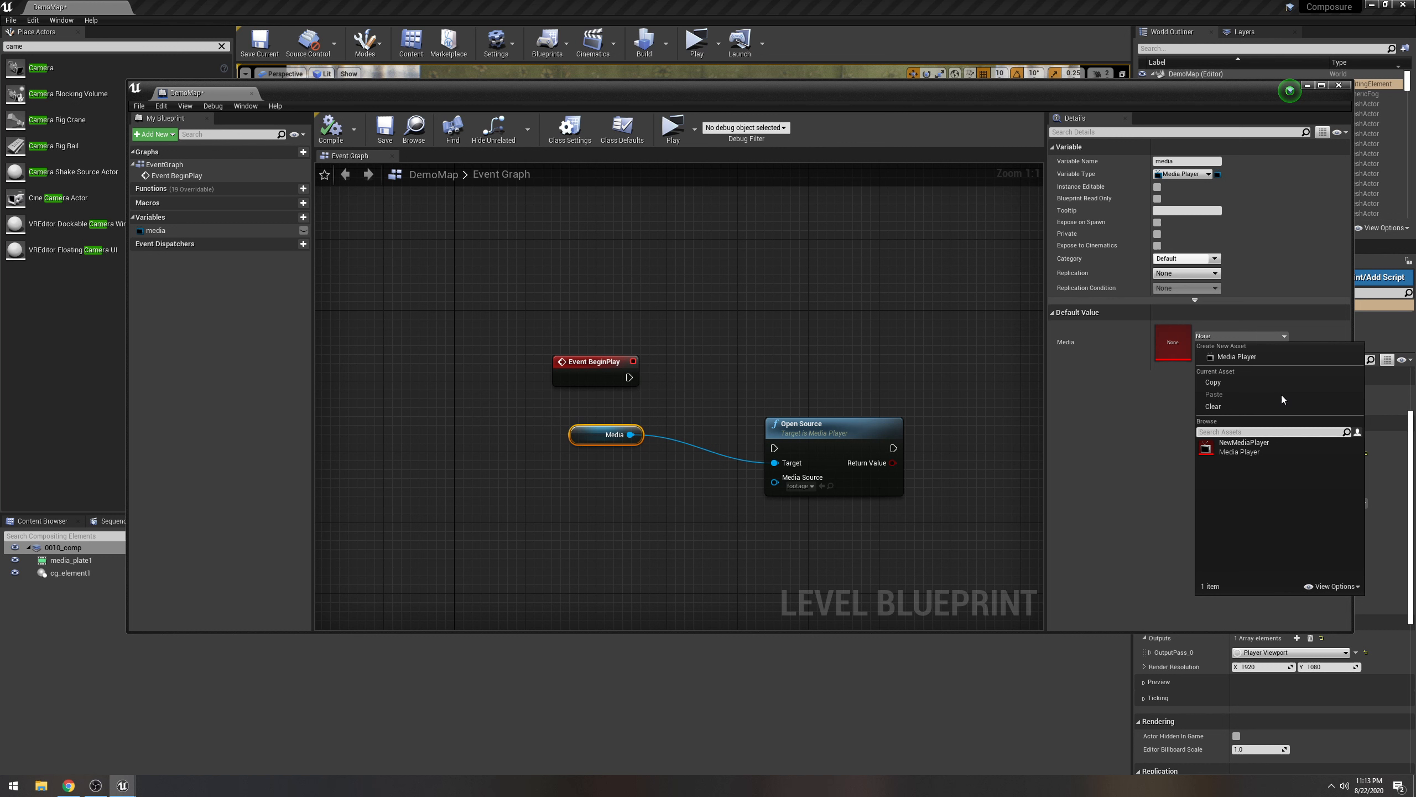
pyautogui.click(1249, 454)
pyautogui.click(338, 133)
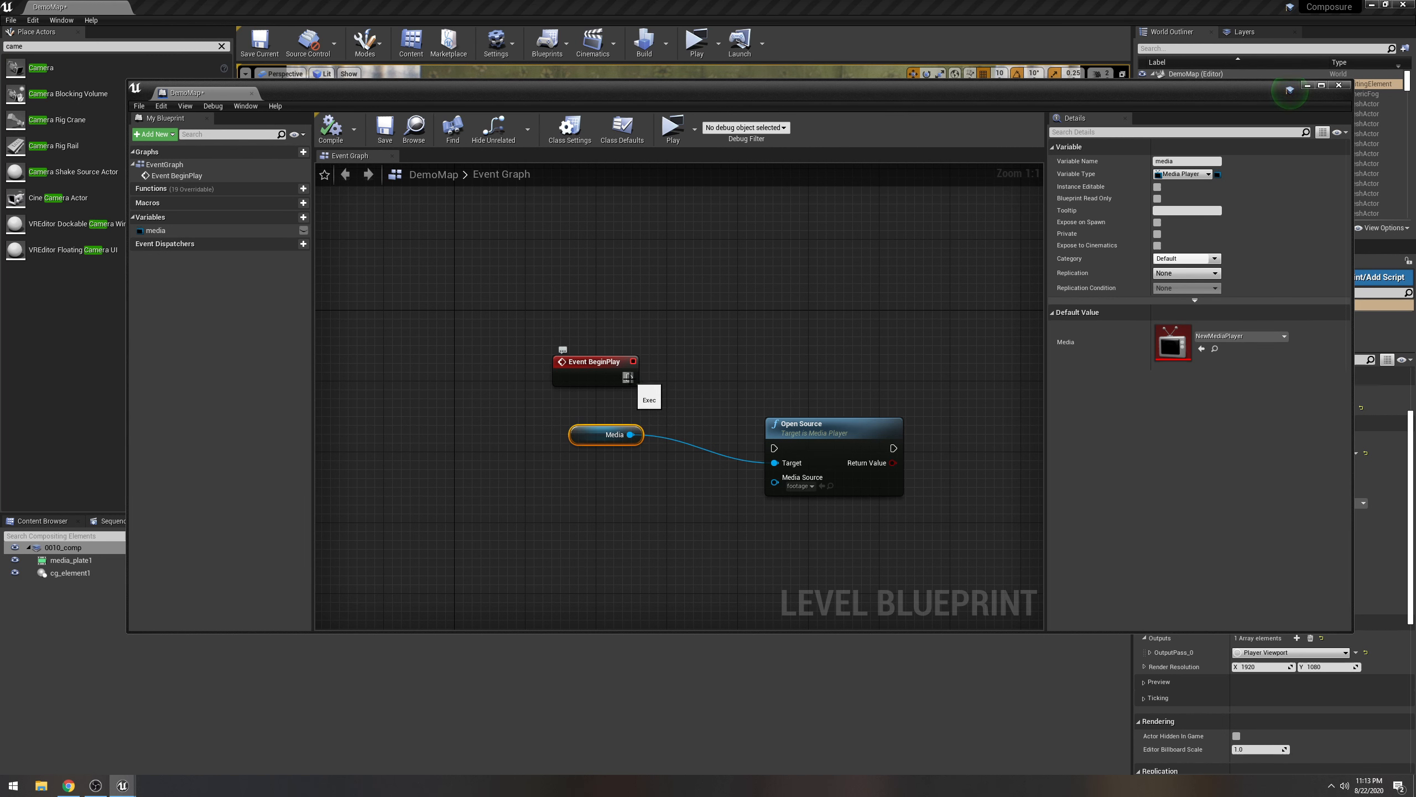
# Connect Event BeginPlay's execution output to the Open Source node and save the level blueprint.
pyautogui.moveTo(628, 378); pyautogui.dragTo(775, 448)
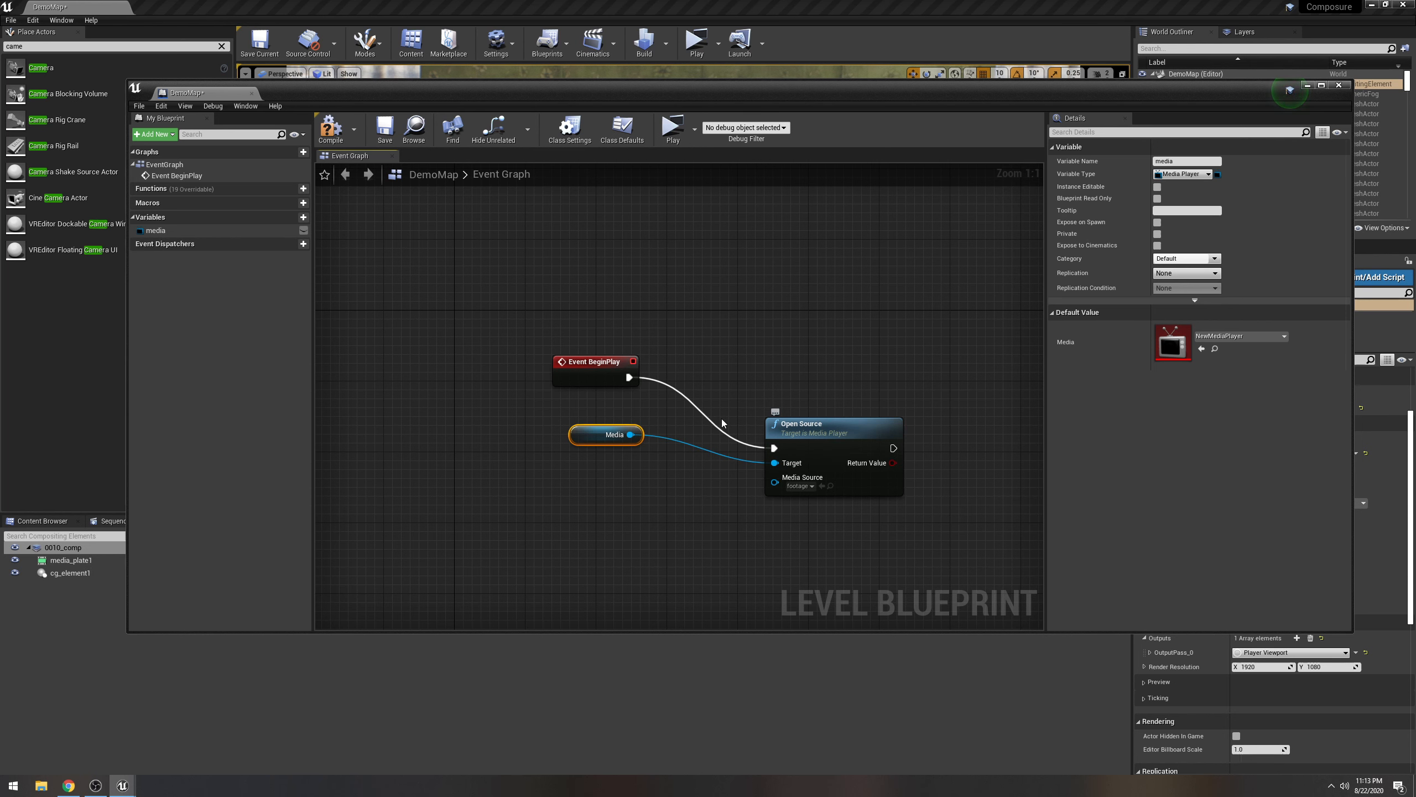
pyautogui.click(384, 135)
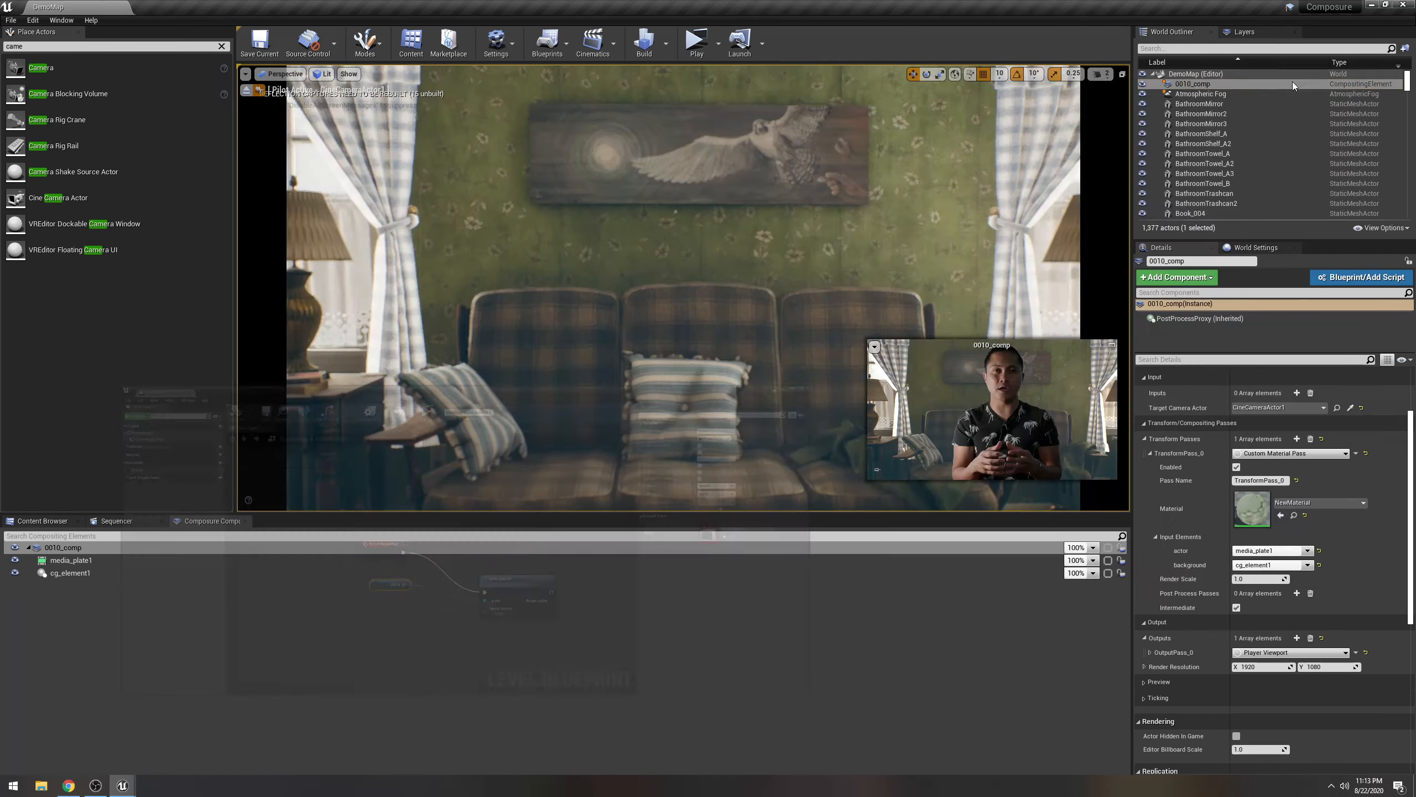
# Play the level to preview the composited footage in the player viewport.
pyautogui.click(697, 49)
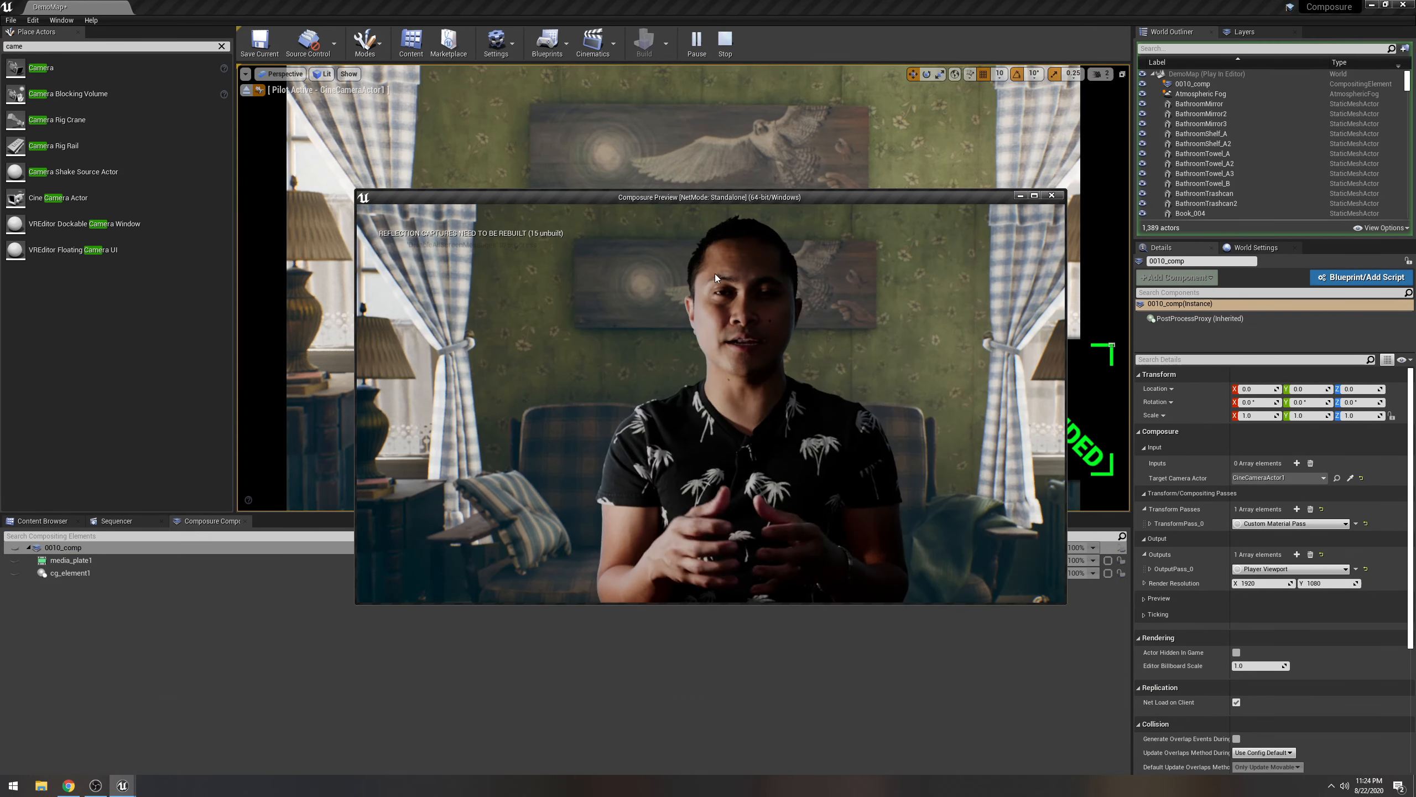
# Move the play preview window aside and close it to end playback.
pyautogui.moveTo(776, 198); pyautogui.dragTo(652, 187)
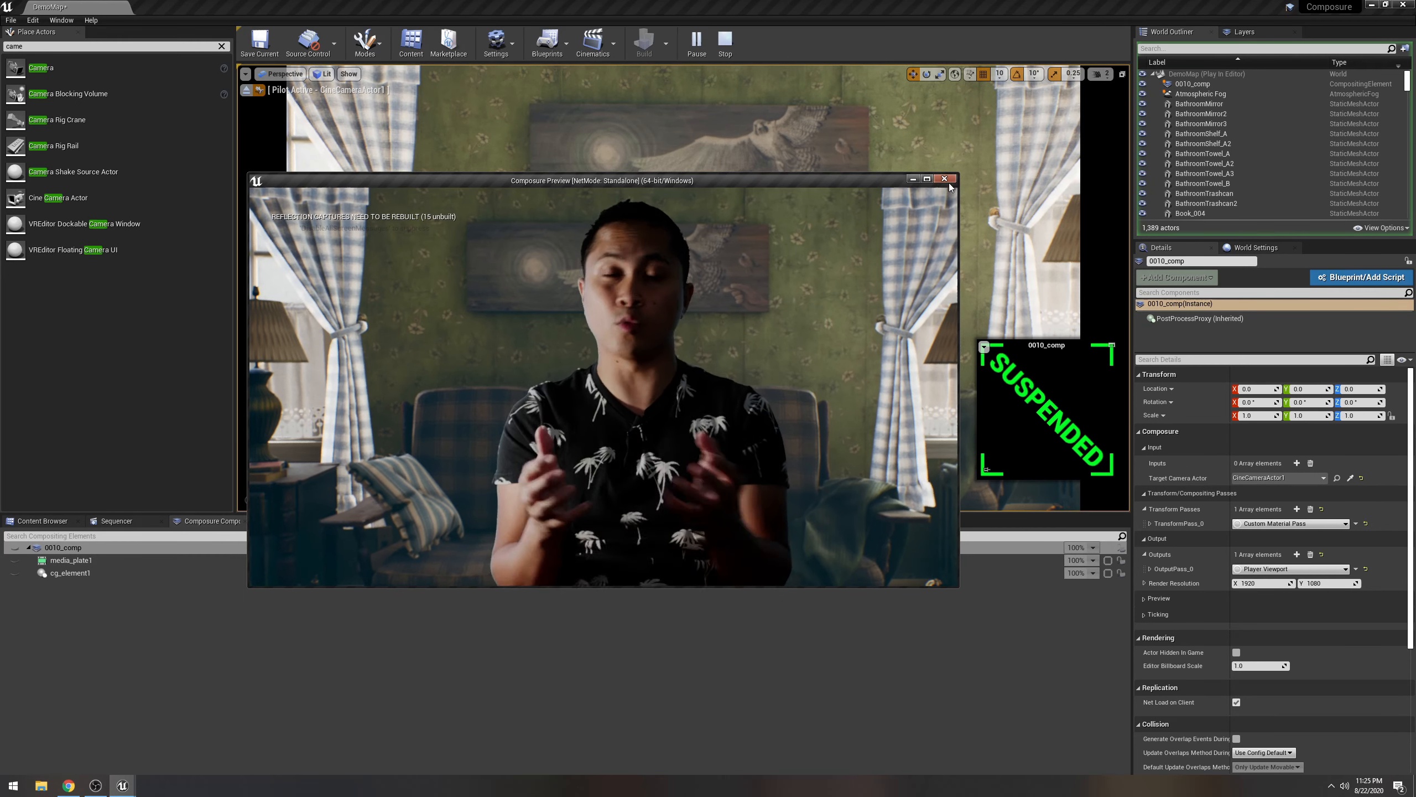
pyautogui.click(945, 179)
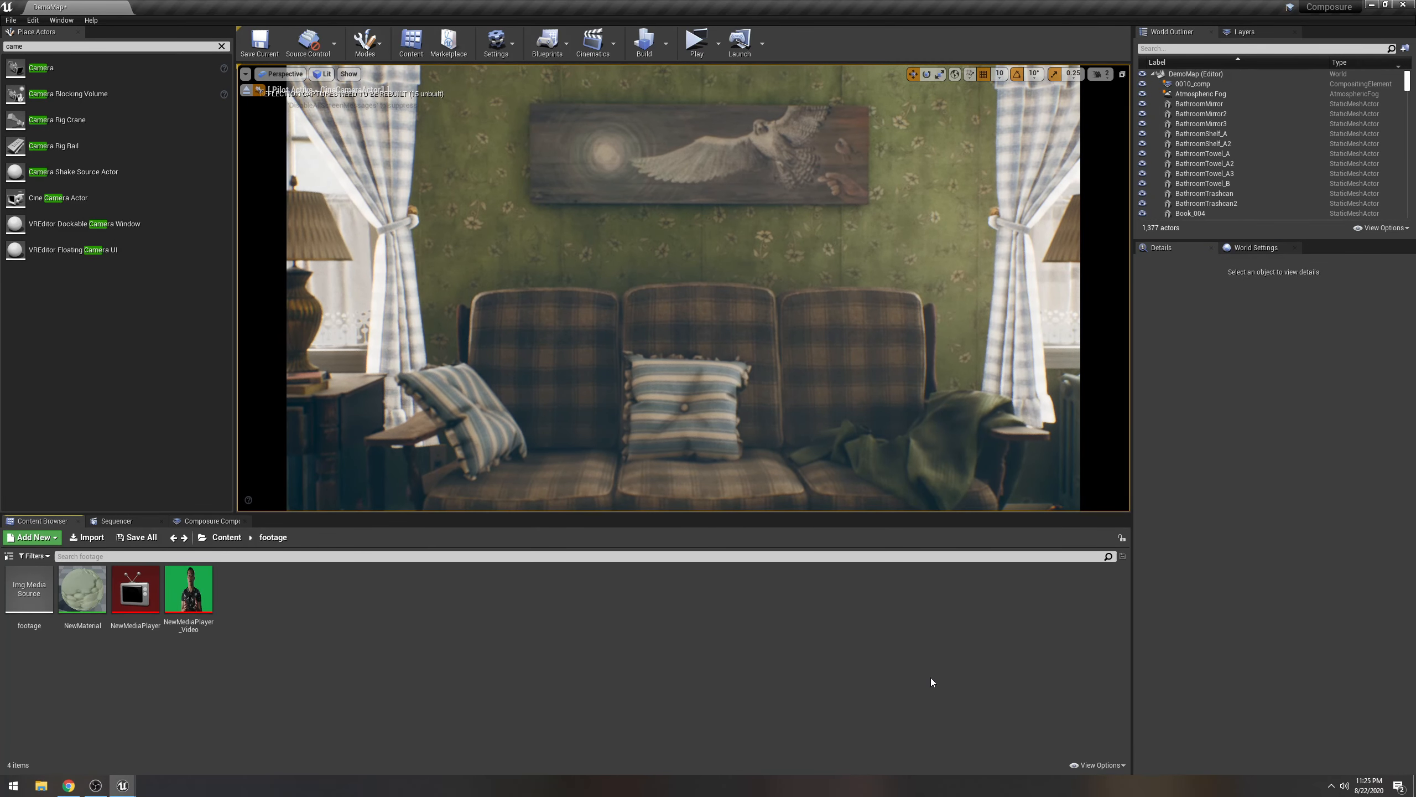
# Make sure engine content is shown and open the ColorGrading folder under Composure Content > Materials.
pyautogui.click(1102, 766)
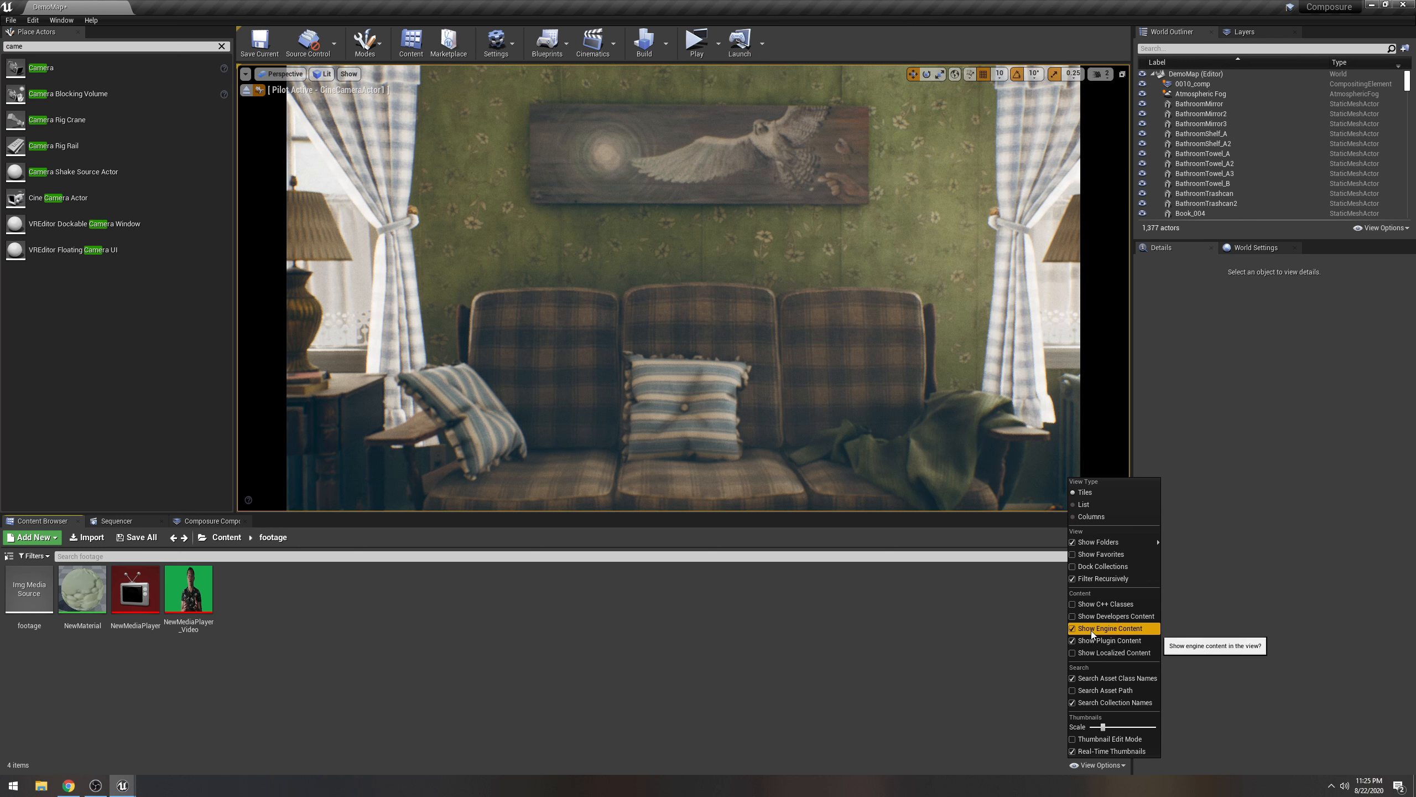
pyautogui.click(1074, 630)
pyautogui.click(1092, 708)
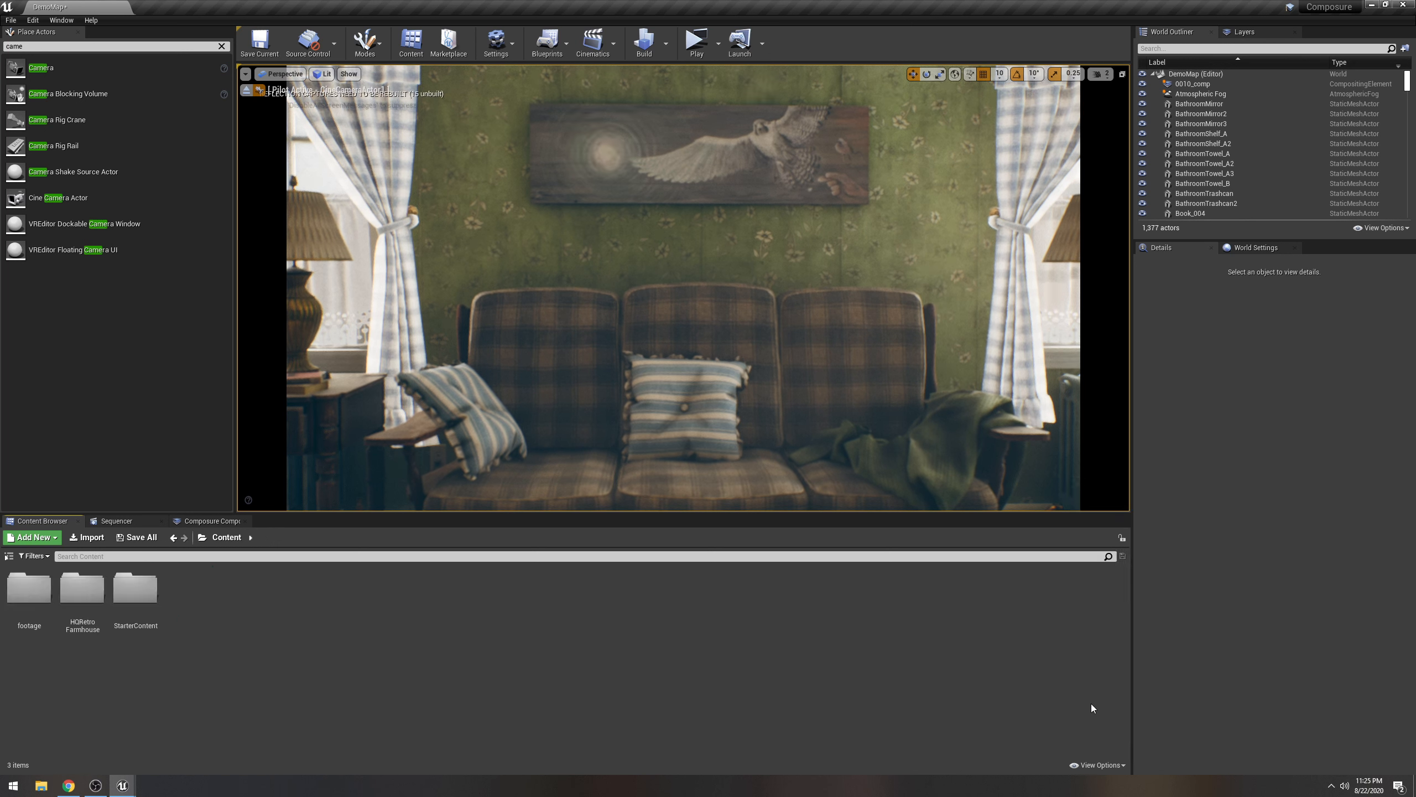
pyautogui.click(1093, 765)
pyautogui.click(985, 633)
pyautogui.click(202, 539)
pyautogui.scroll(-2, 353, 350)
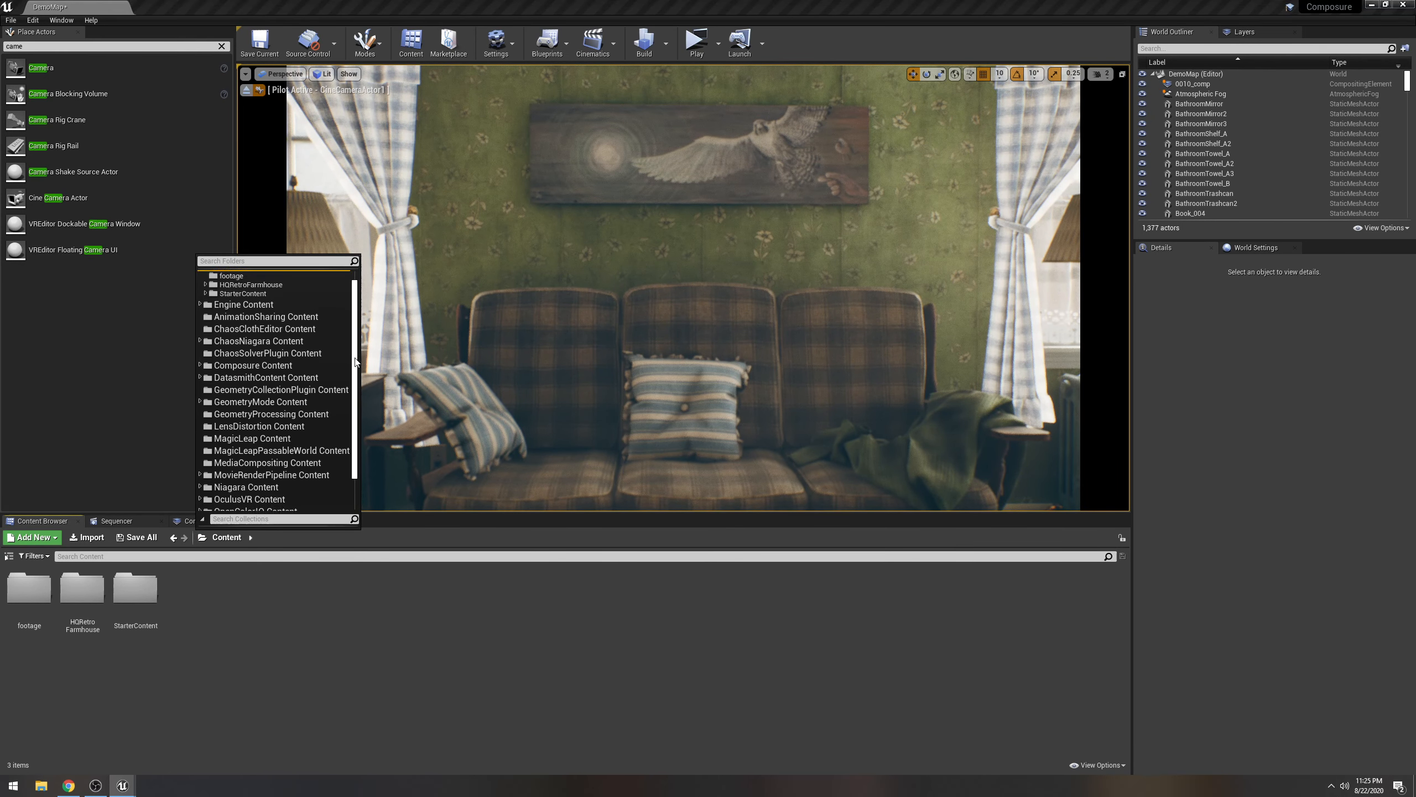
pyautogui.click(200, 352)
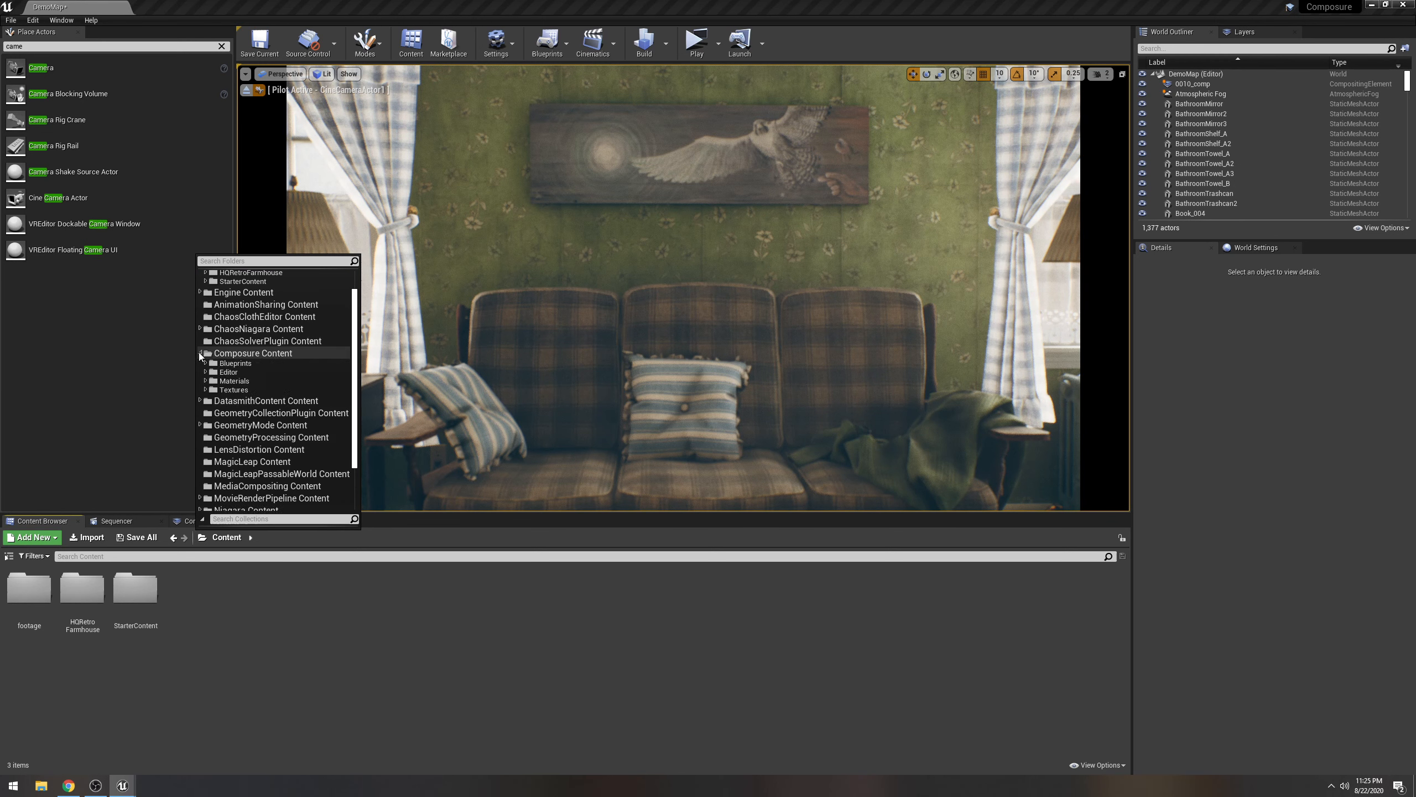
pyautogui.click(205, 382)
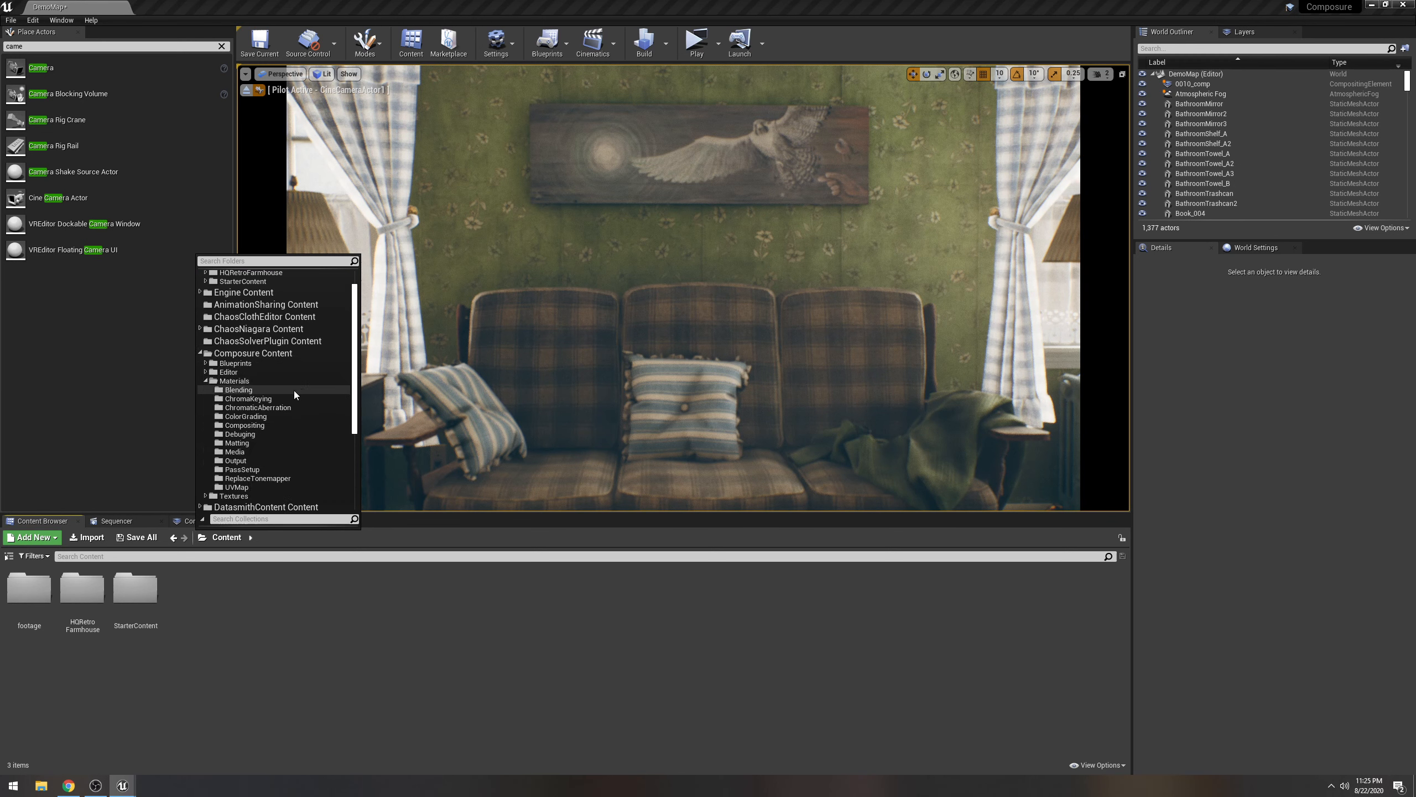
pyautogui.click(257, 419)
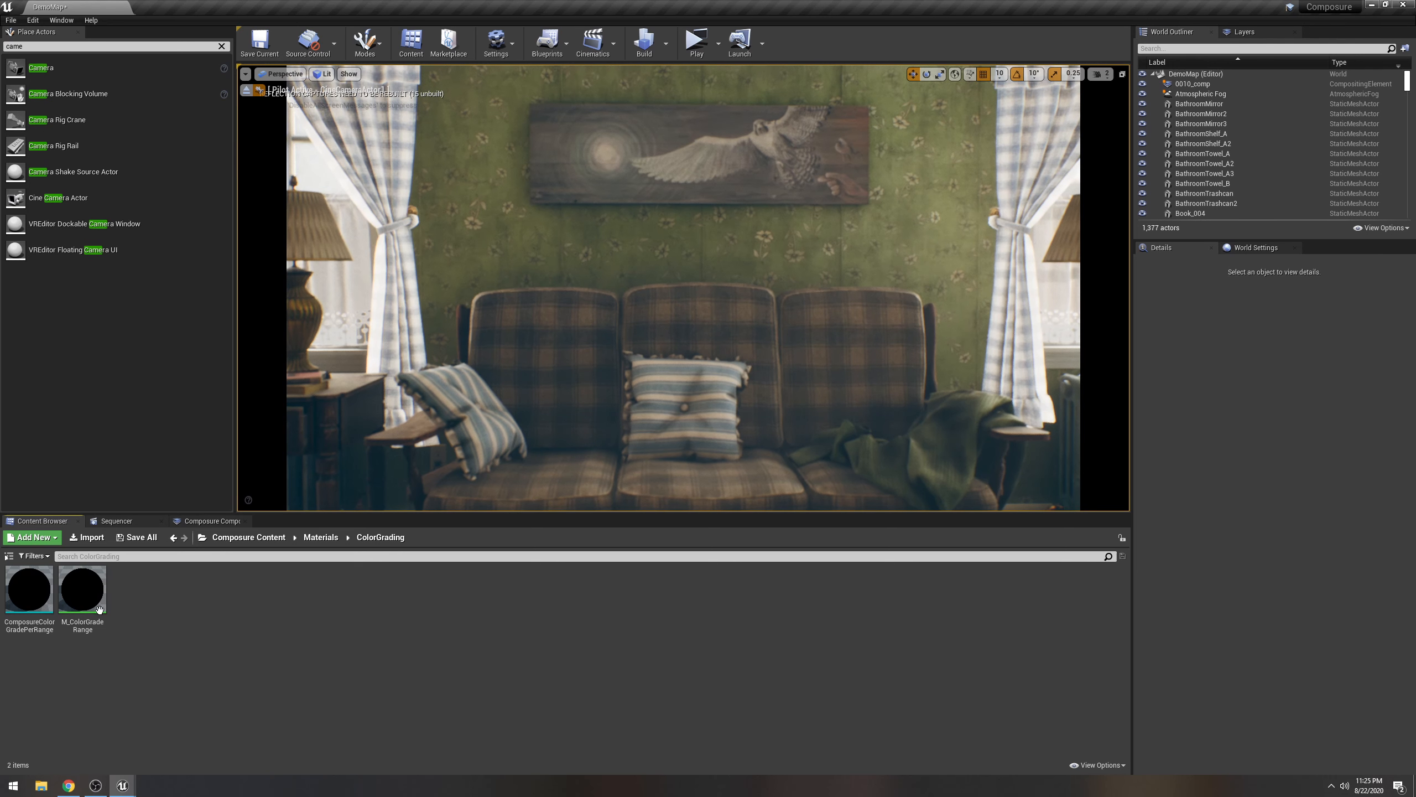
# Add a custom material pass to the transform passes of media_plate1 and expand its settings.
pyautogui.click(214, 521)
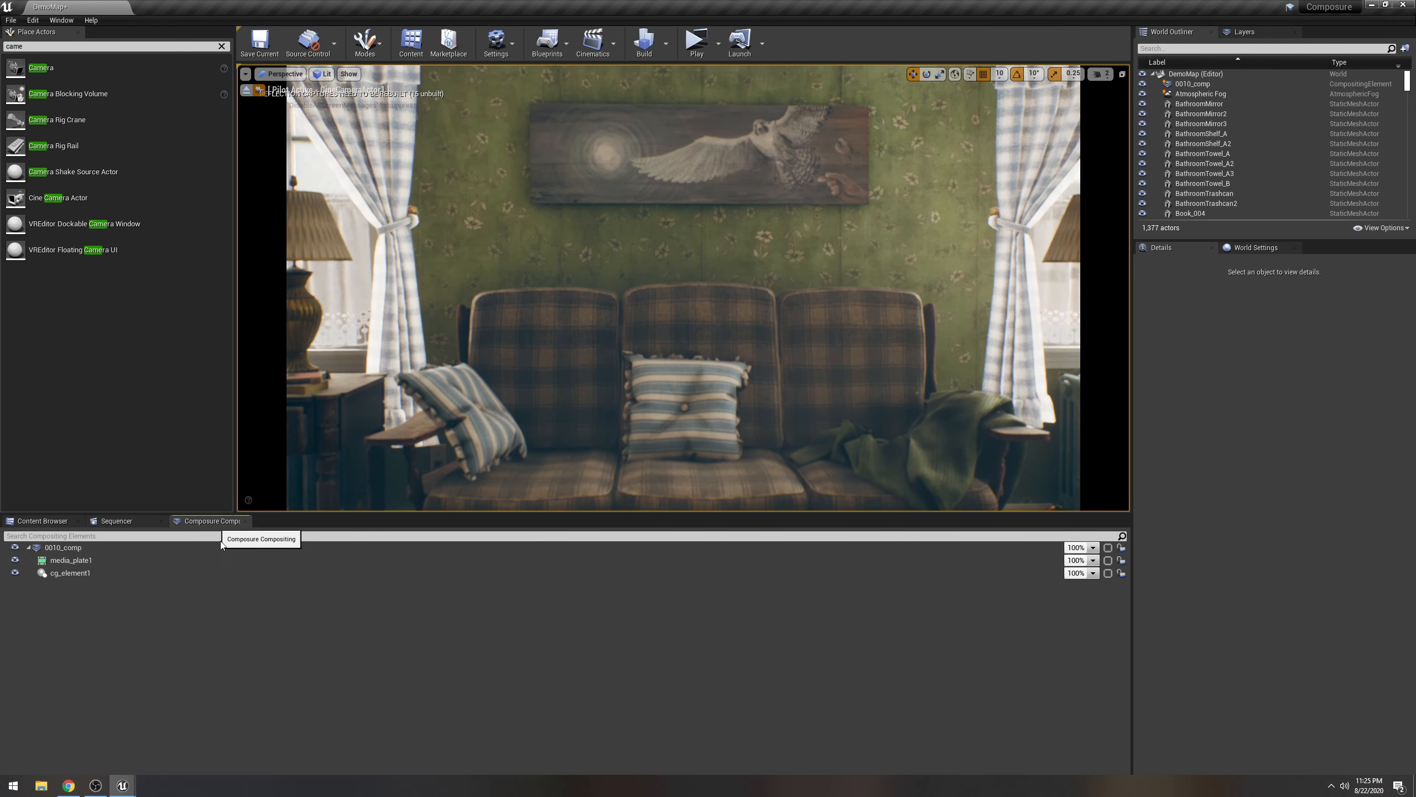
pyautogui.click(80, 560)
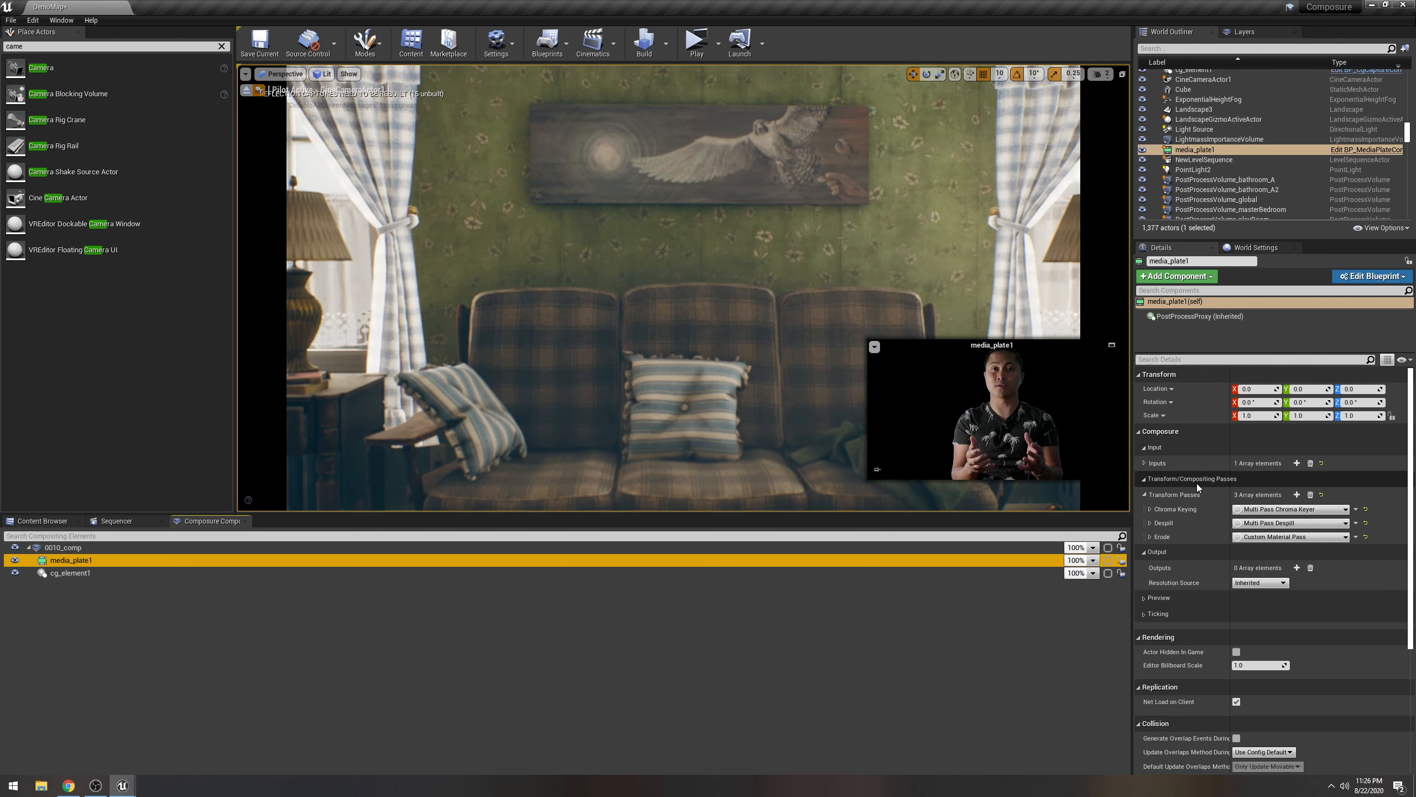
pyautogui.click(1297, 495)
pyautogui.click(1150, 551)
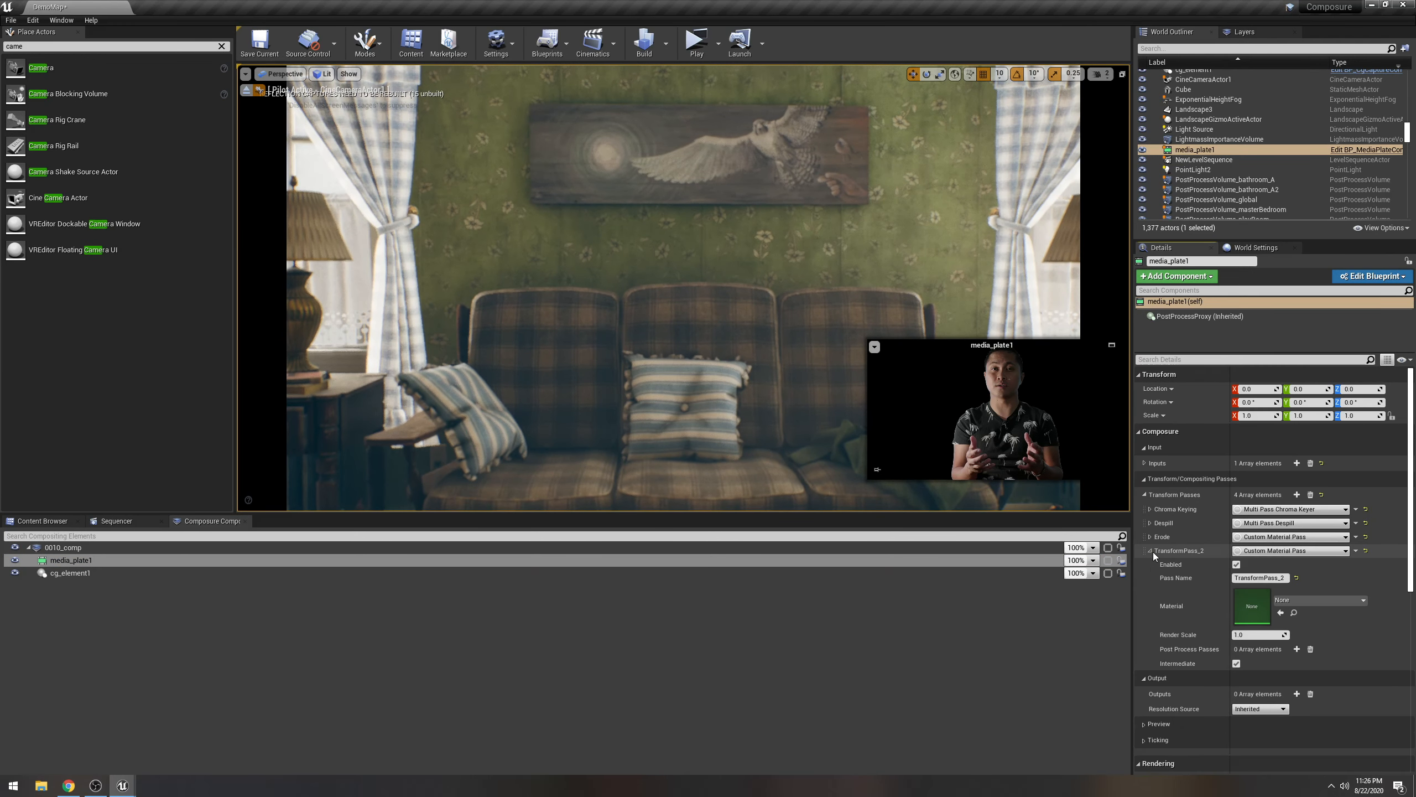
# Assign the M_ColorGradeRange material to the new transform pass on media_plate1.
pyautogui.click(38, 522)
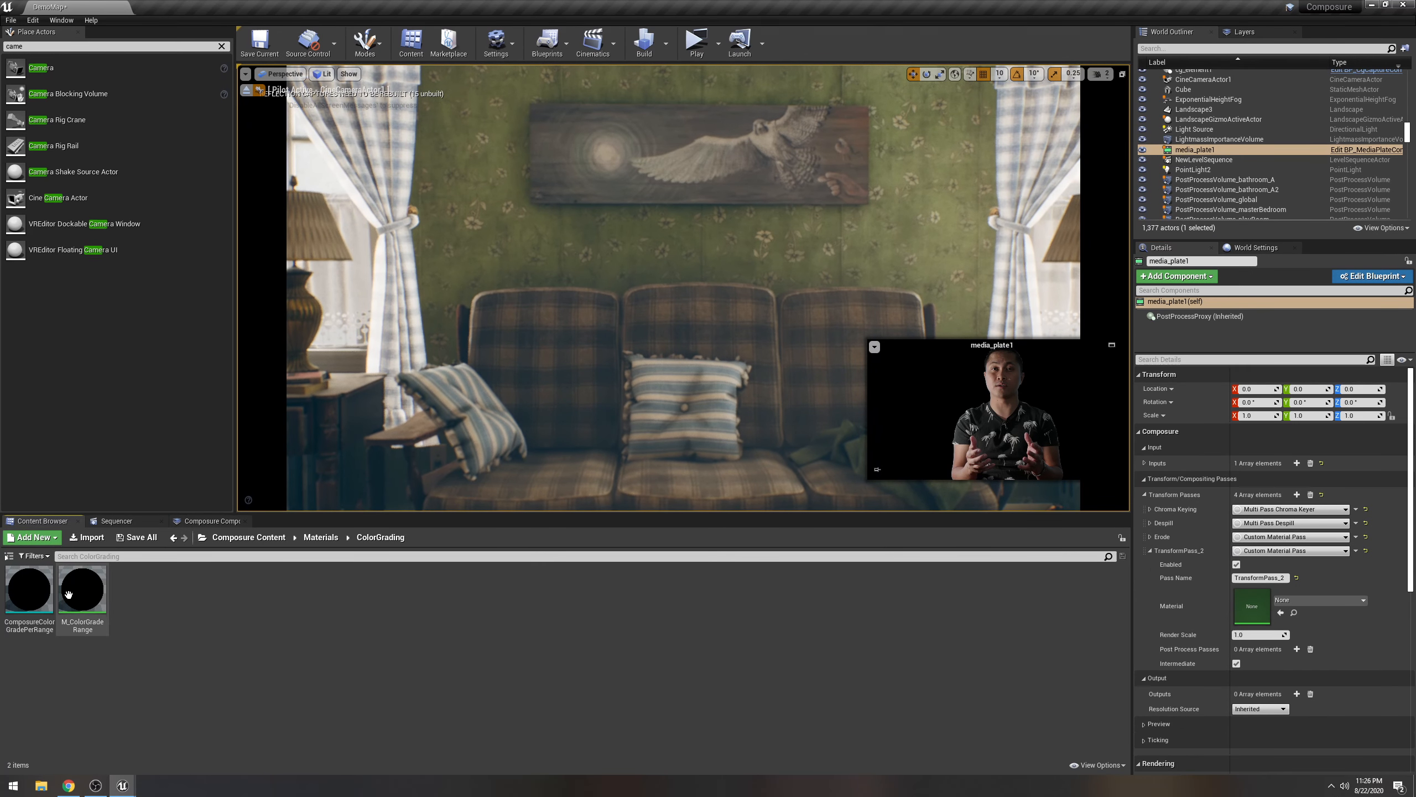
pyautogui.moveTo(83, 595); pyautogui.dragTo(1255, 606)
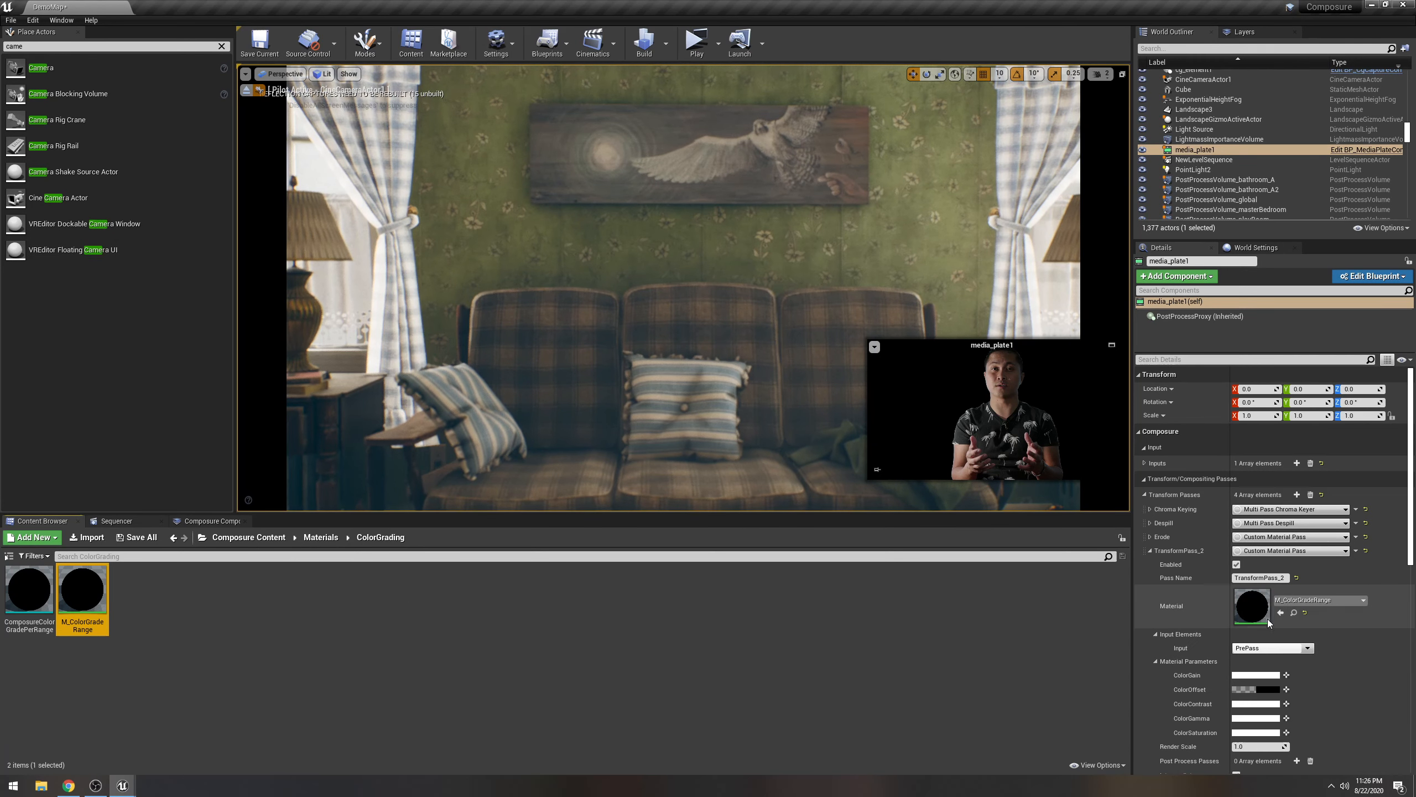
pyautogui.moveTo(1410, 562); pyautogui.dragTo(1412, 596)
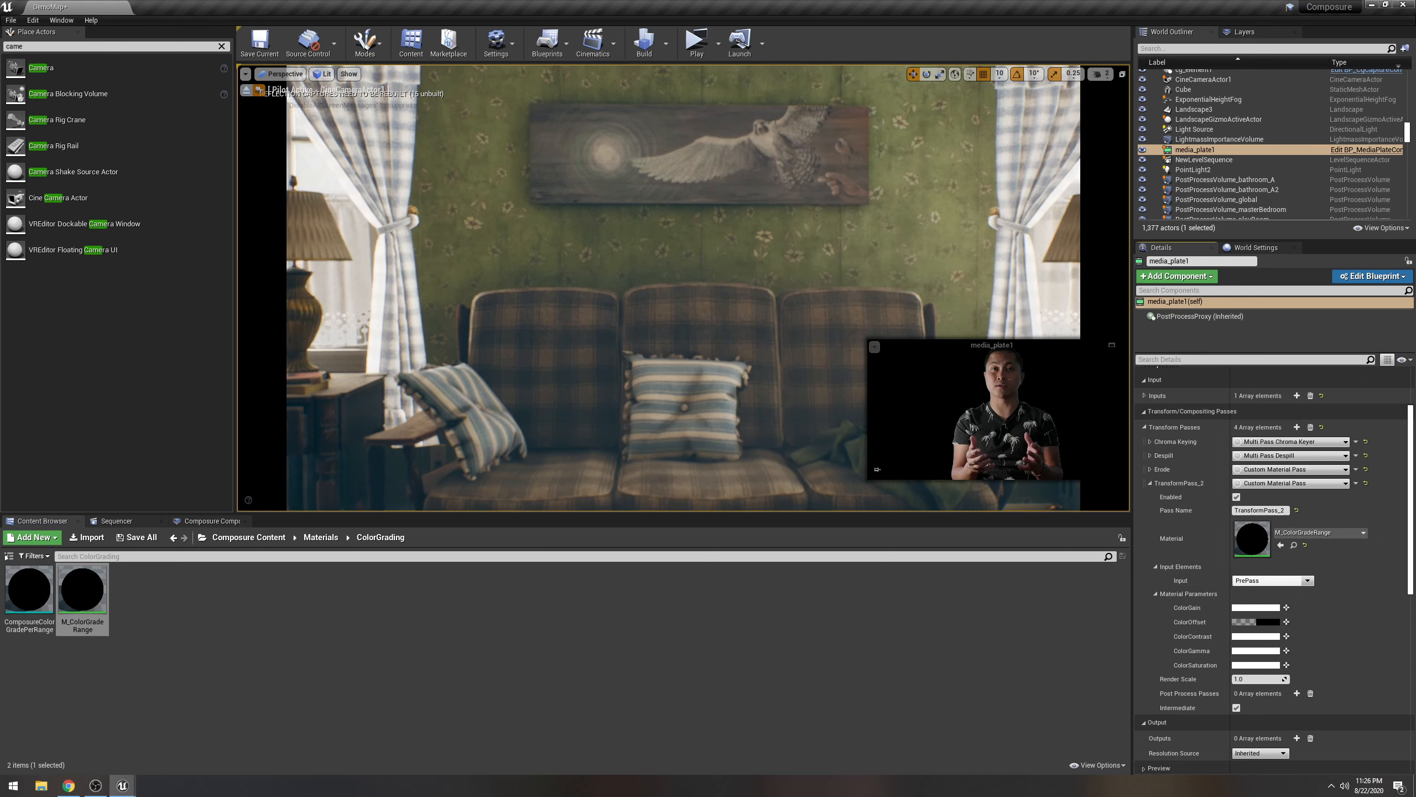
# Open the 0010_comp element's preview in its own window and move it clear of the element list.
pyautogui.click(963, 396)
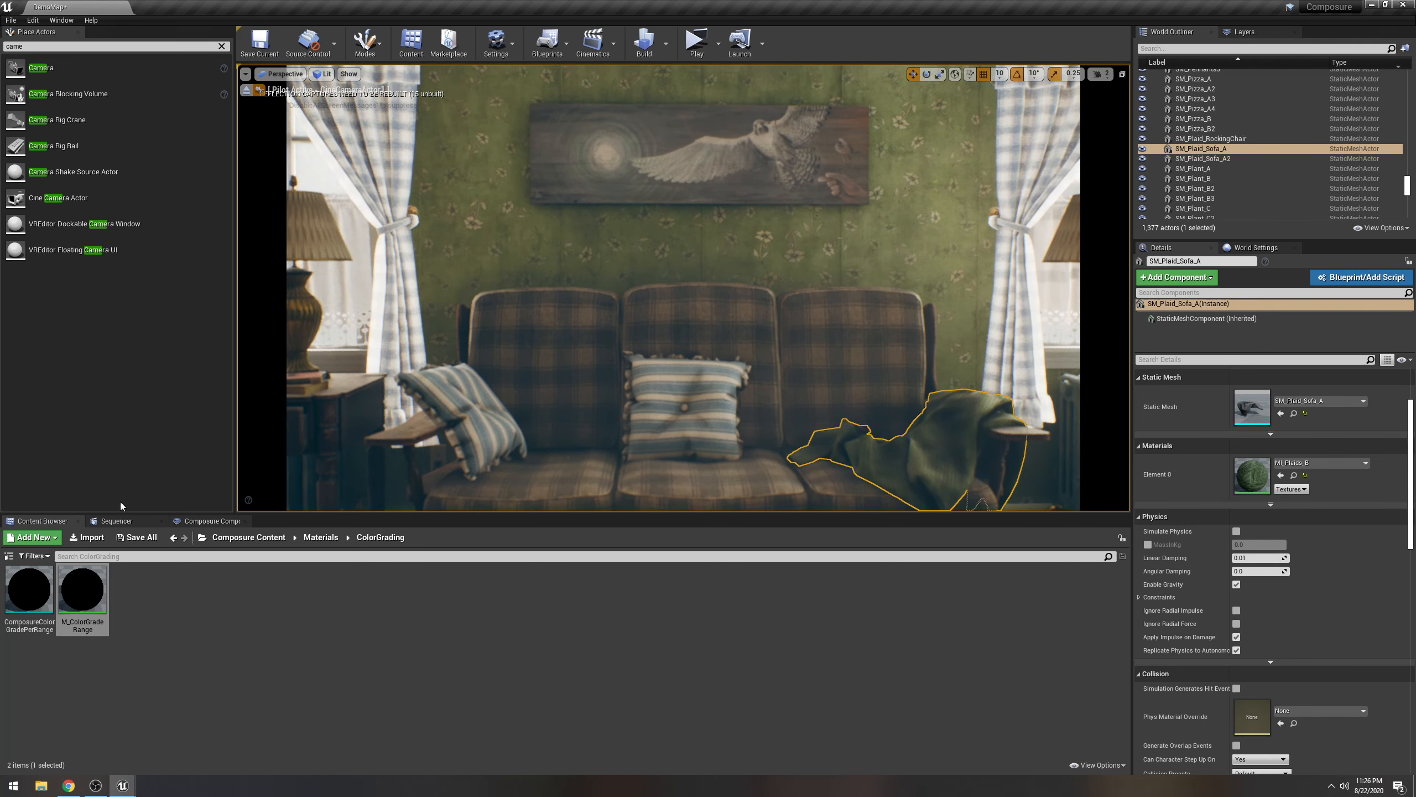
pyautogui.click(212, 520)
pyautogui.doubleClick(63, 547)
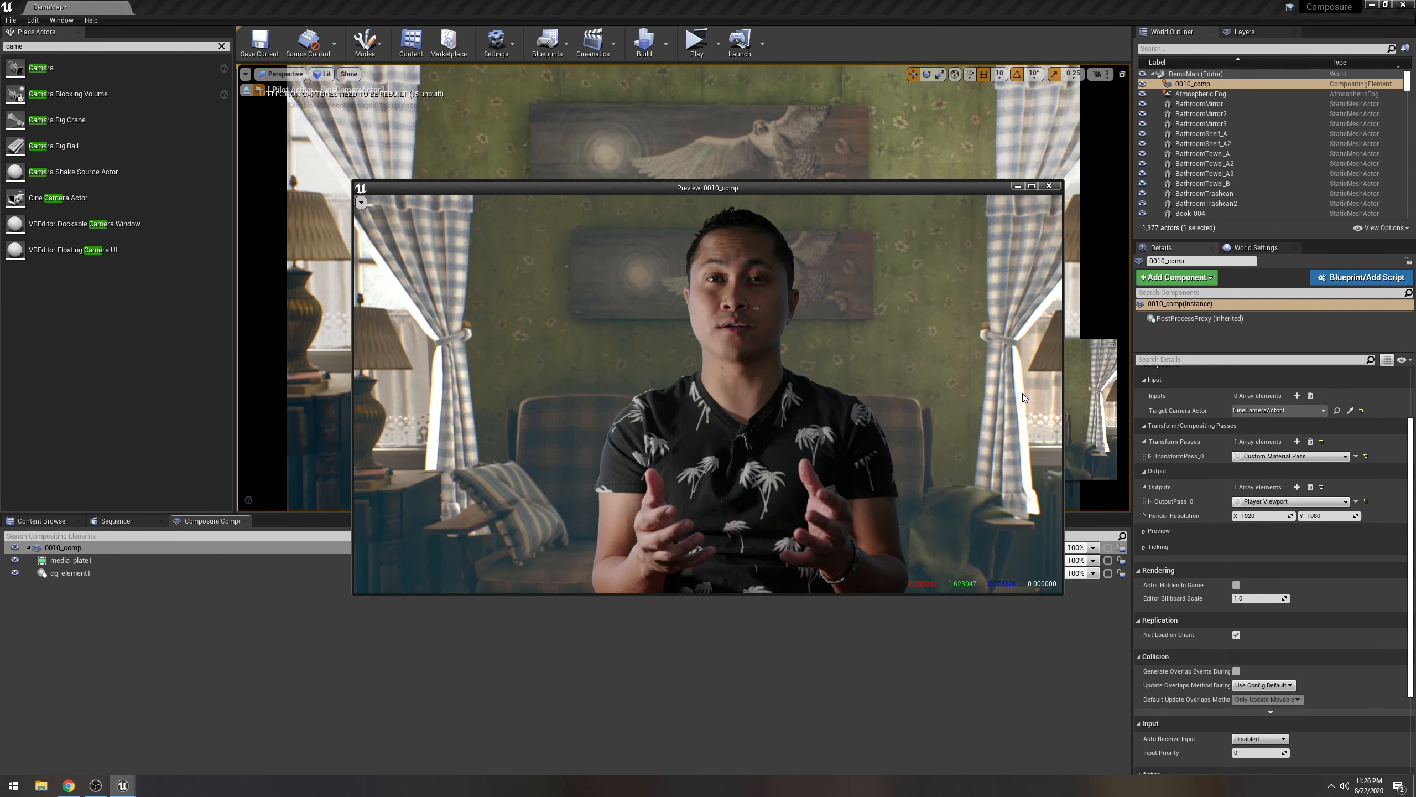
pyautogui.moveTo(873, 189); pyautogui.dragTo(814, 160)
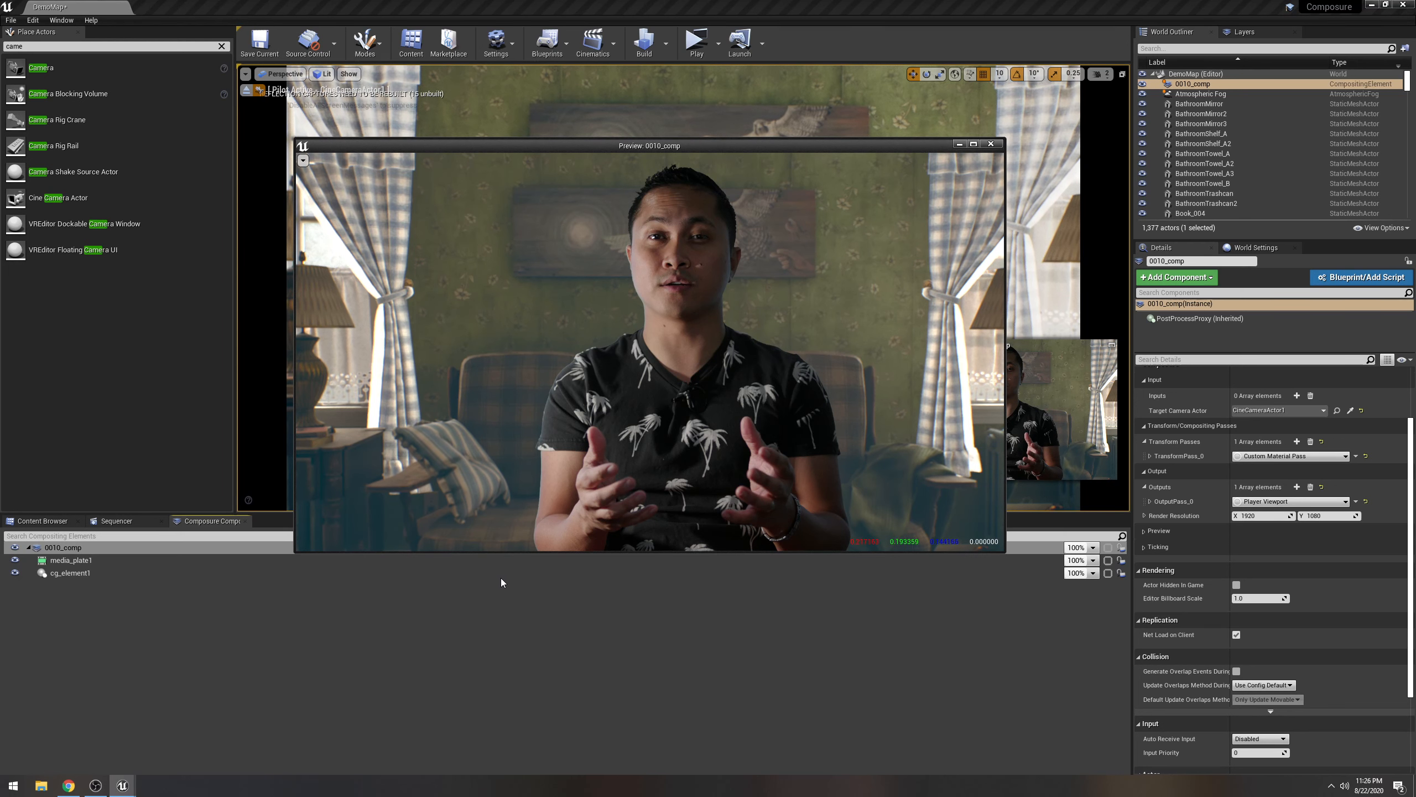
# Raise the alpha of ColorGamma in media_plate1's color grade pass and play the level to check the result.
pyautogui.click(142, 561)
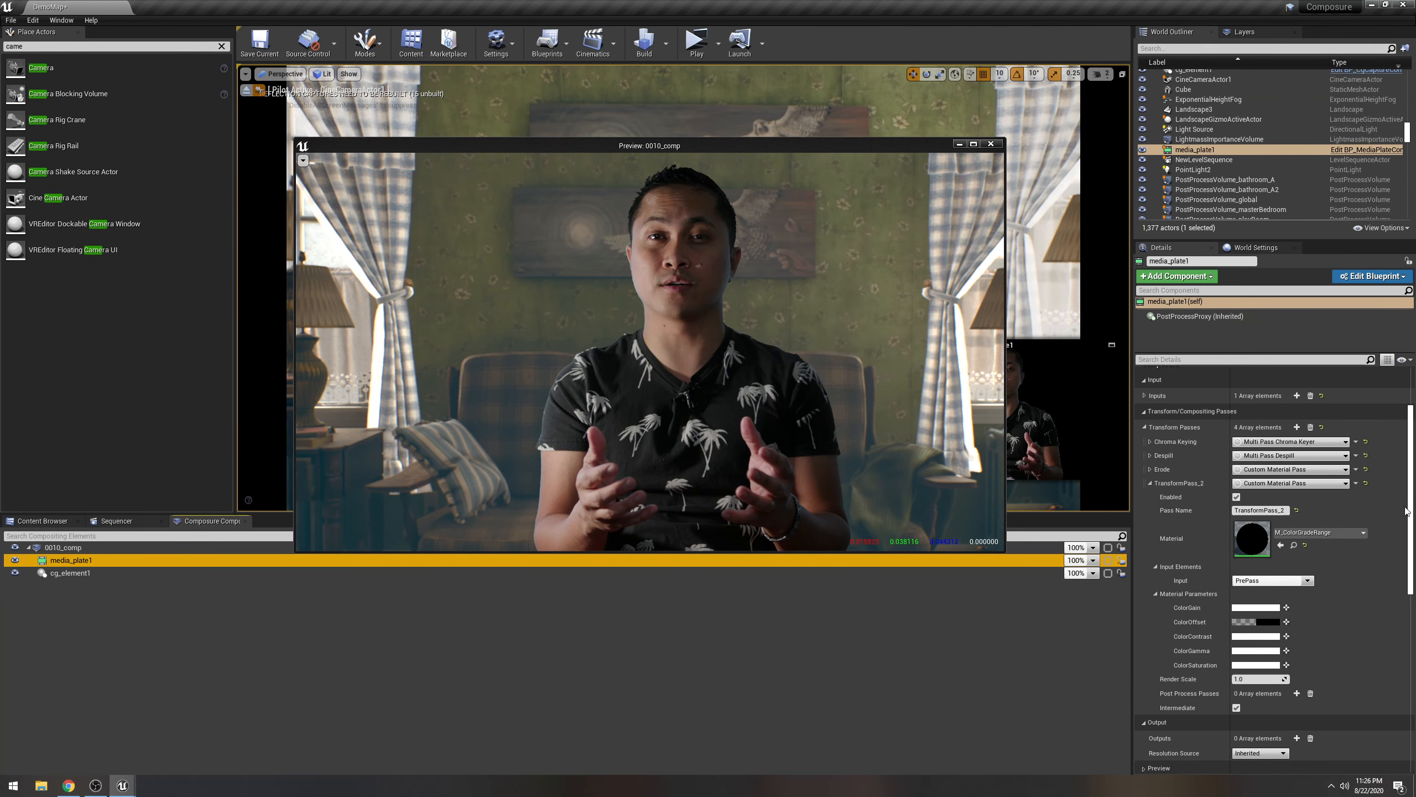
pyautogui.scroll(-1, 1279, 689)
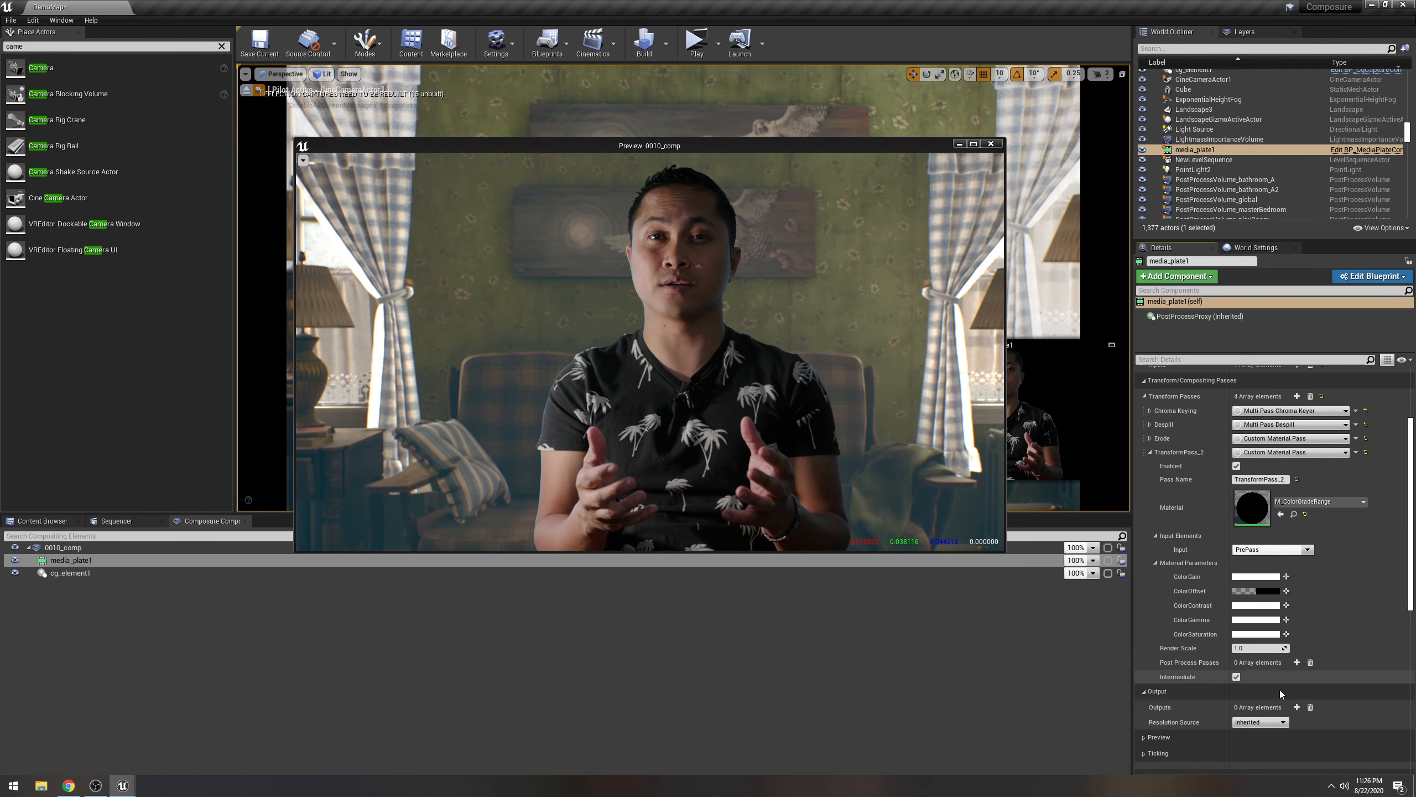
pyautogui.click(1256, 619)
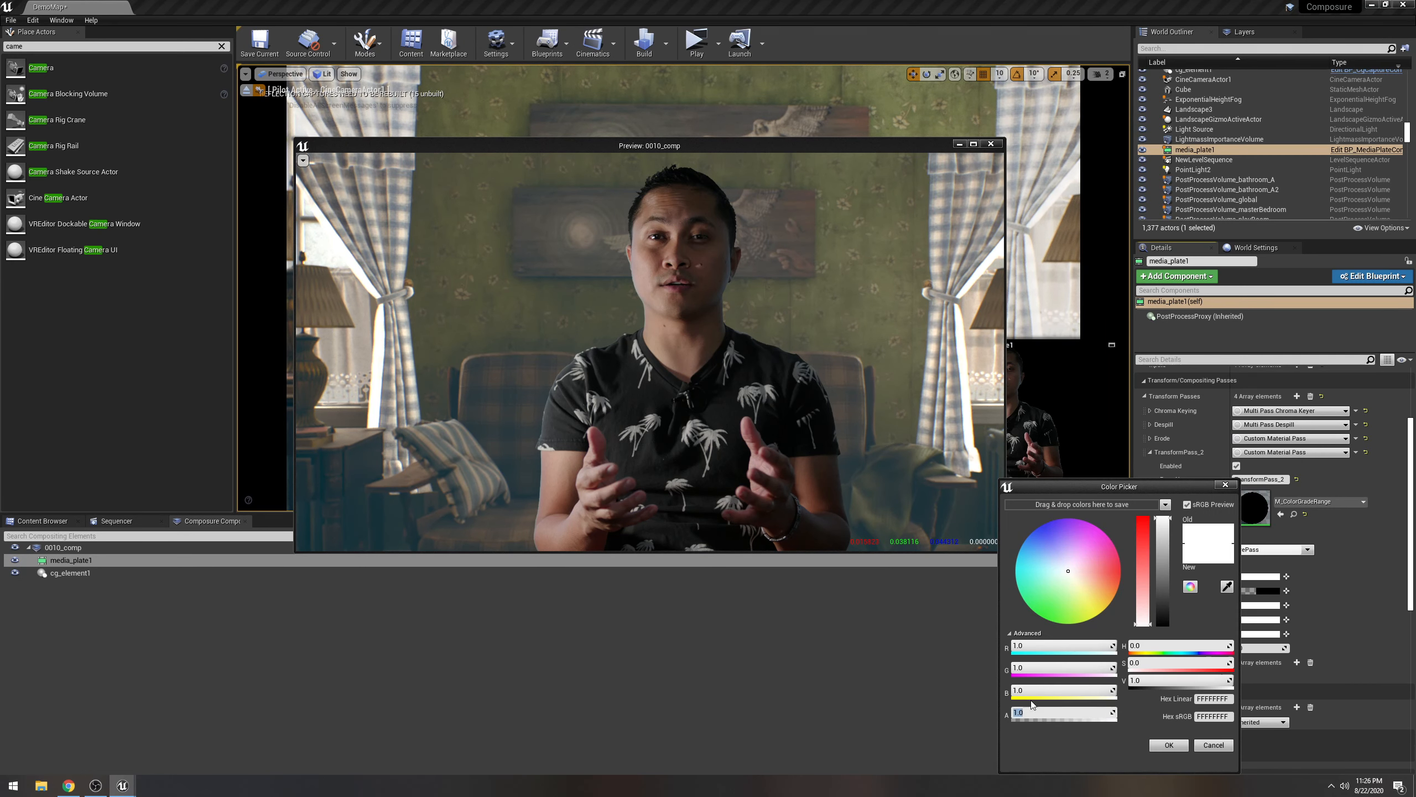
pyautogui.press('Return')
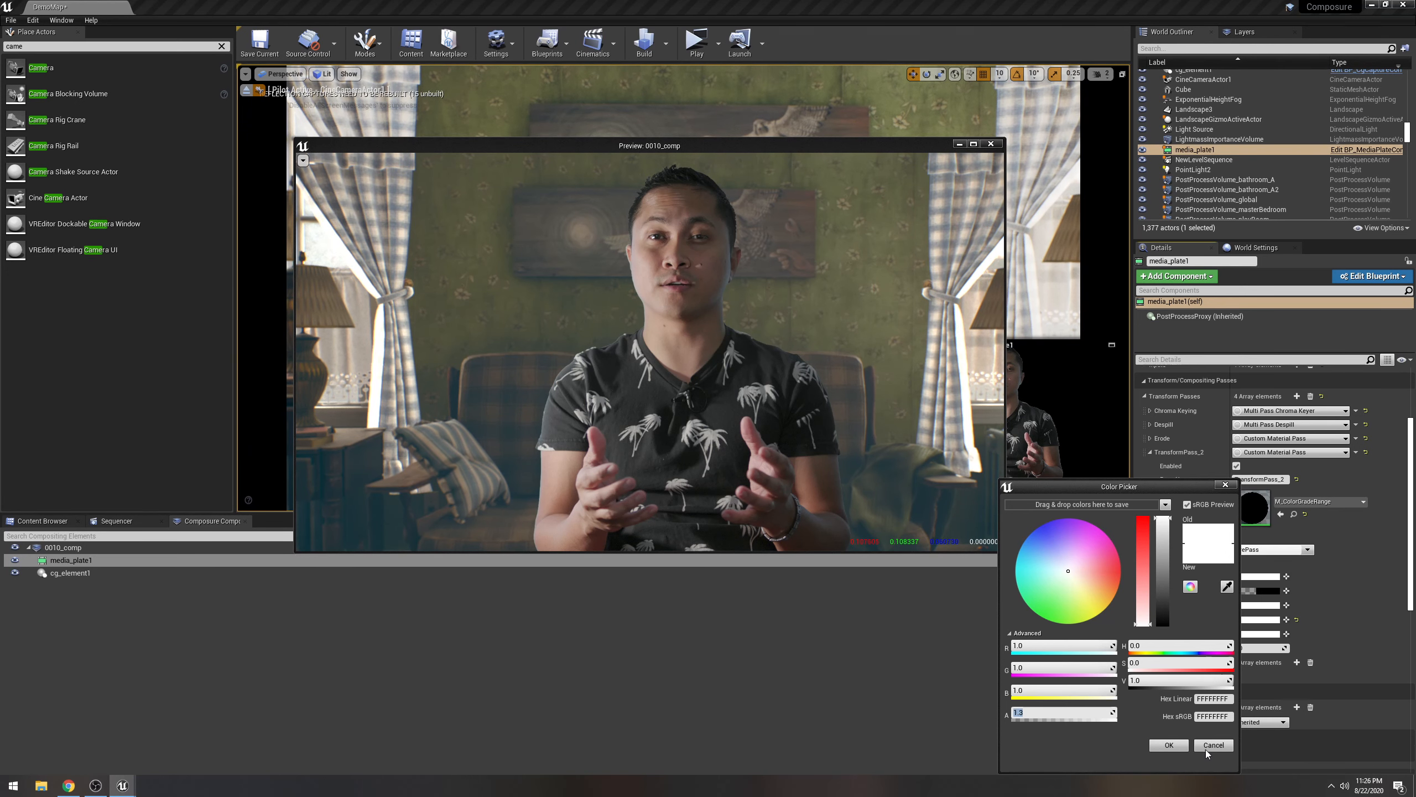
pyautogui.click(697, 40)
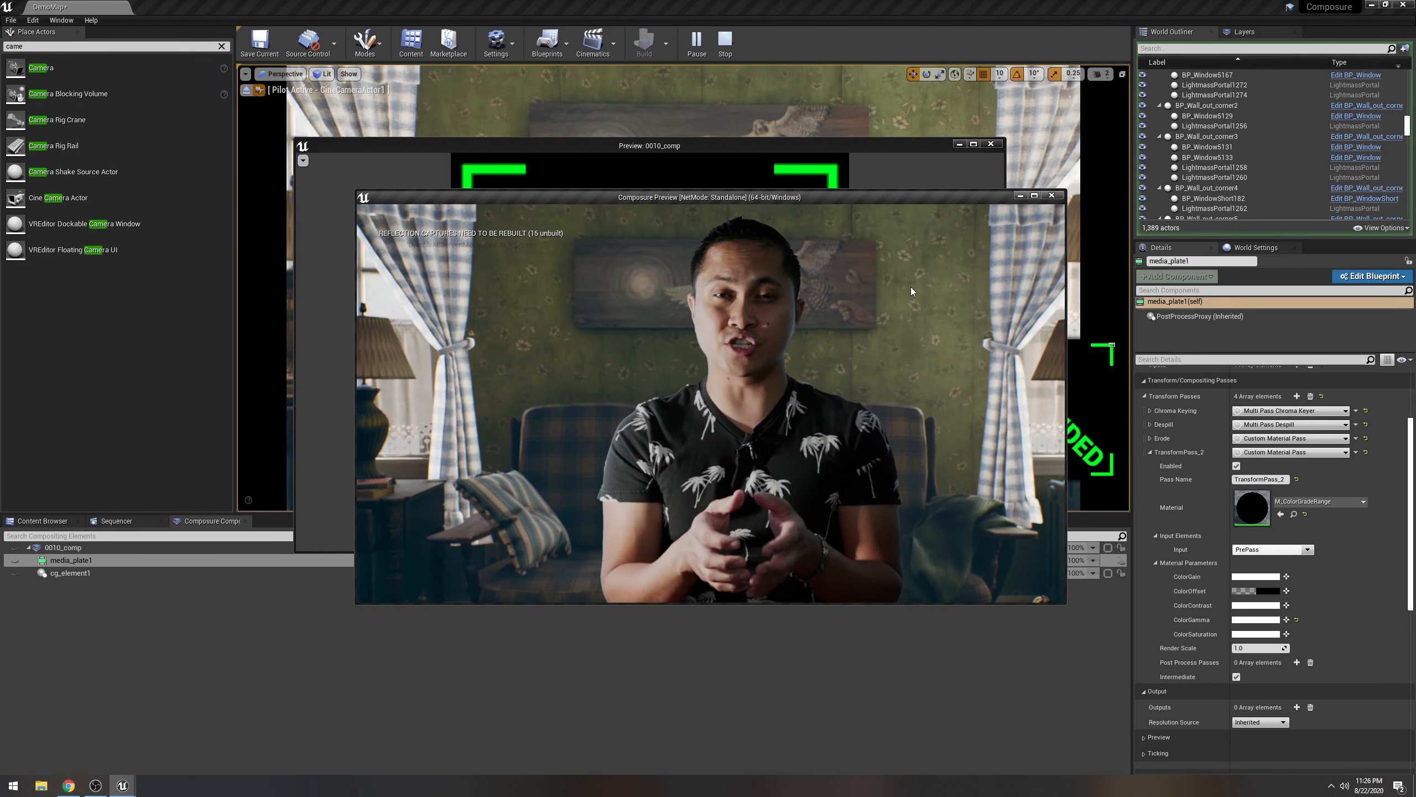
pyautogui.click(1252, 620)
pyautogui.moveTo(1093, 549); pyautogui.dragTo(1080, 549)
pyautogui.click(1221, 745)
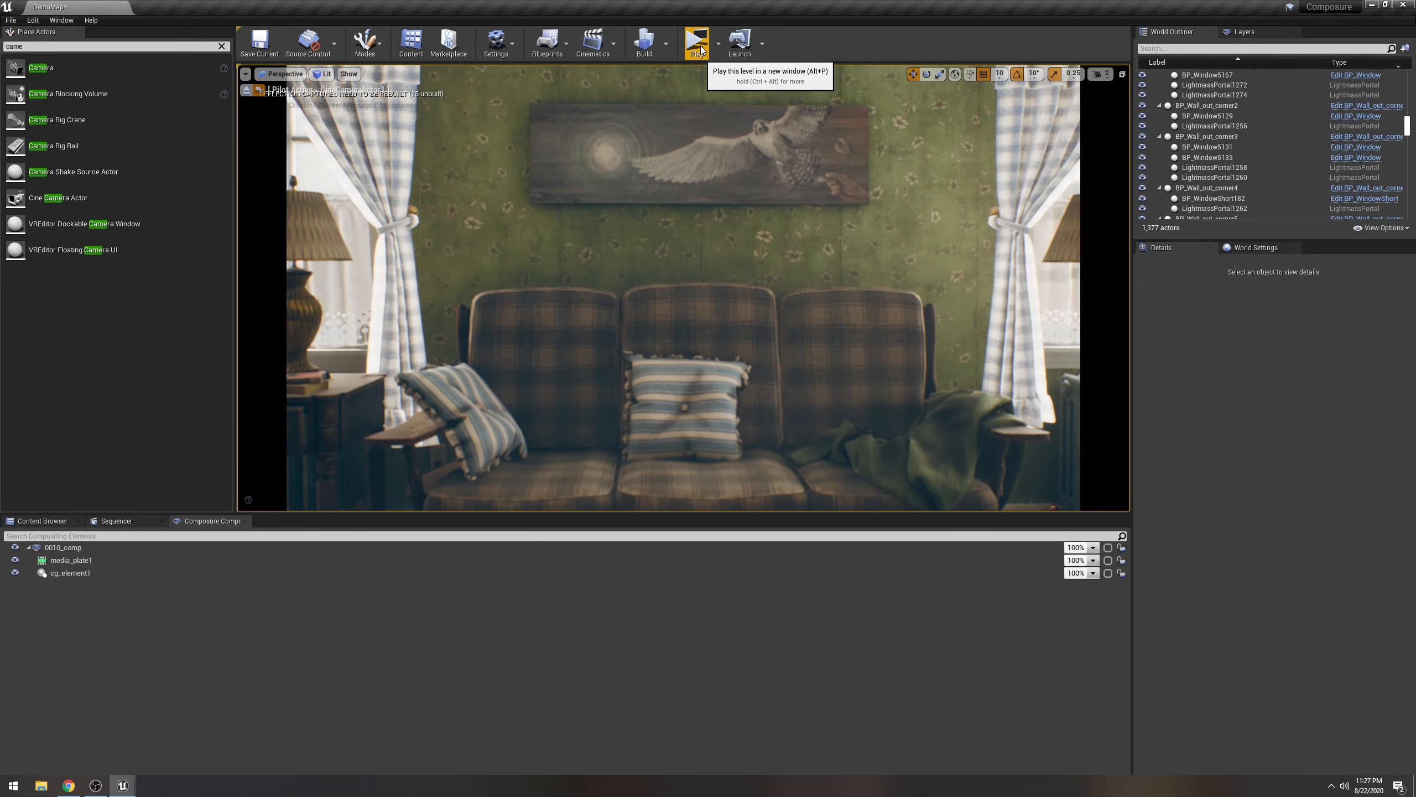
# Stop playback, select 0010_comp and play the level again to check the graded composite.
pyautogui.click(722, 45)
pyautogui.click(89, 551)
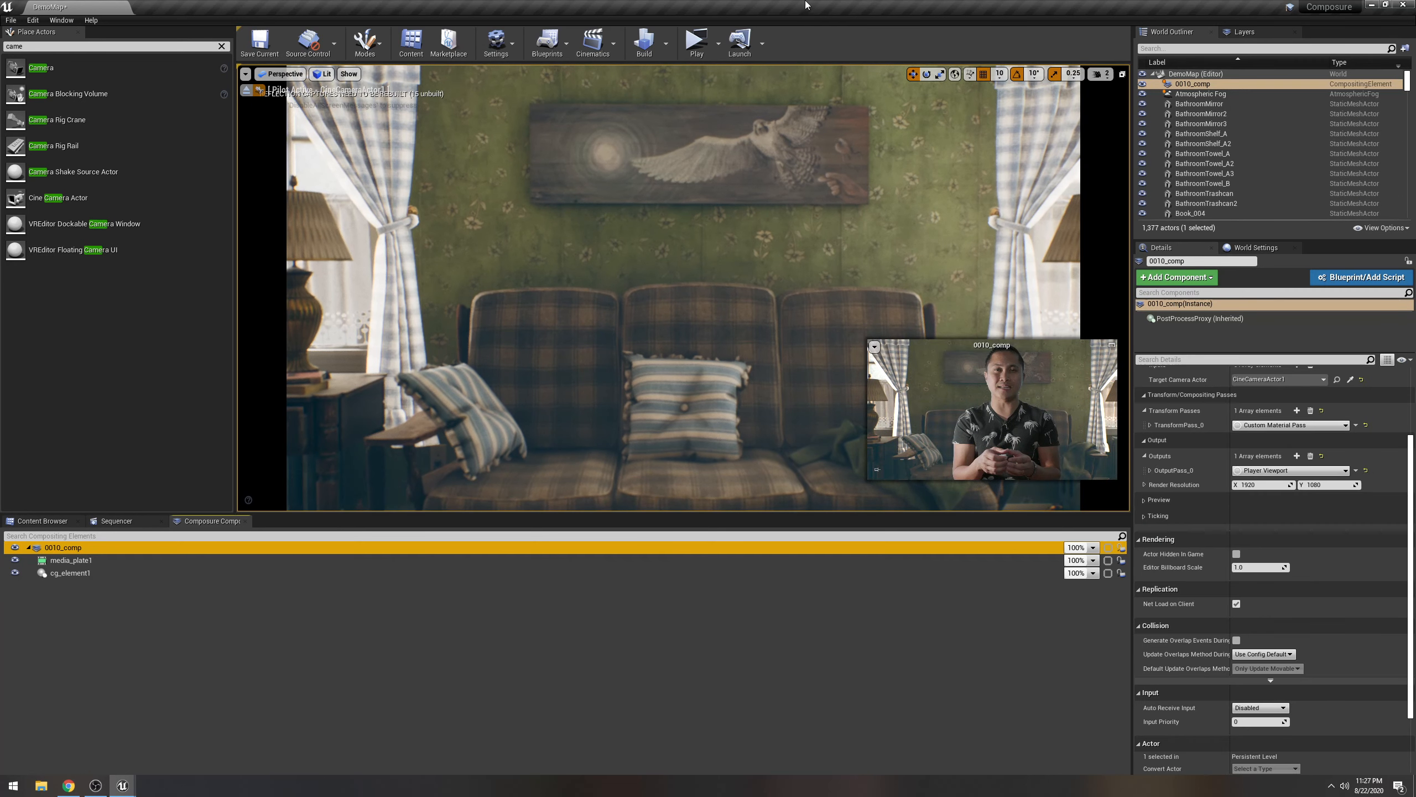
pyautogui.click(701, 47)
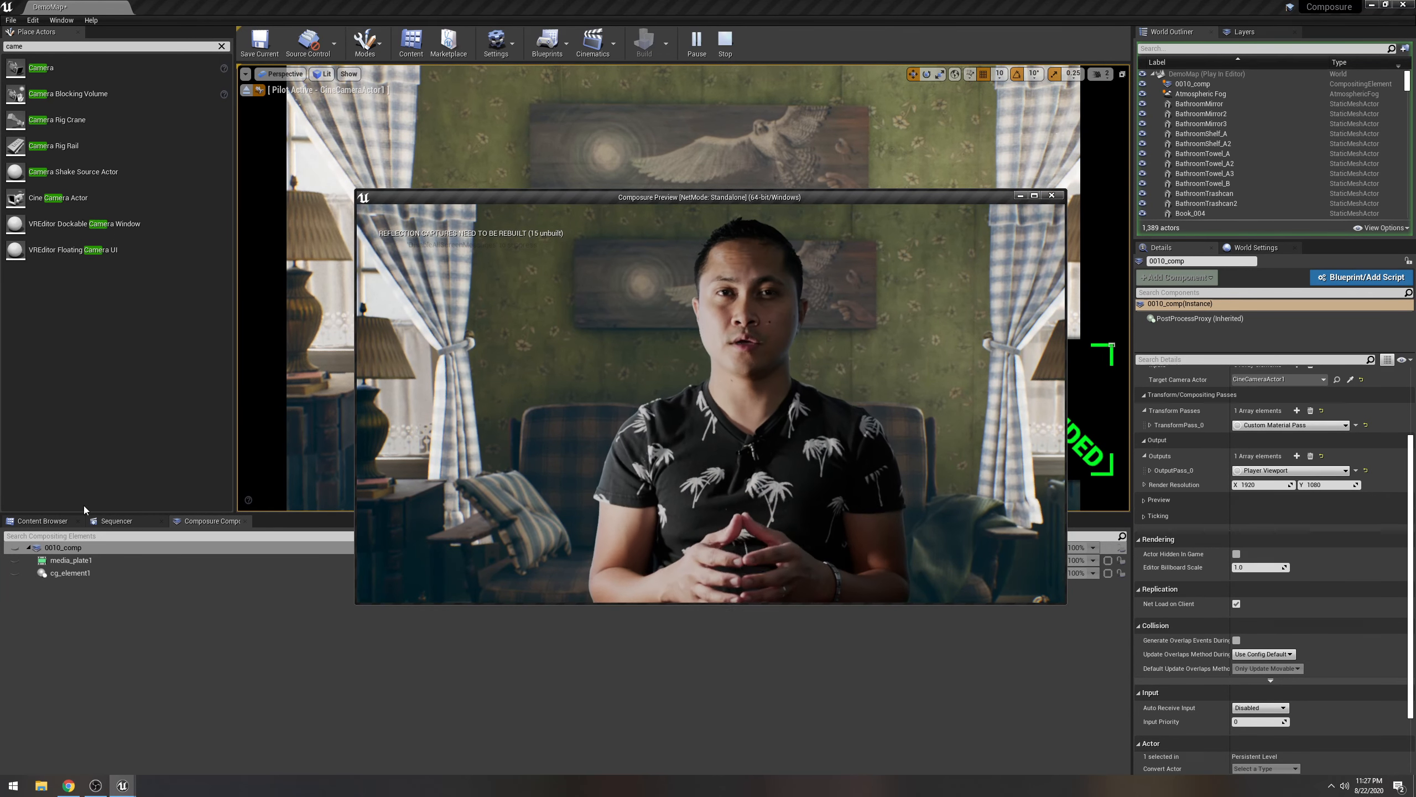
# Hide engine content in the Content Browser and open the footage folder.
pyautogui.click(44, 524)
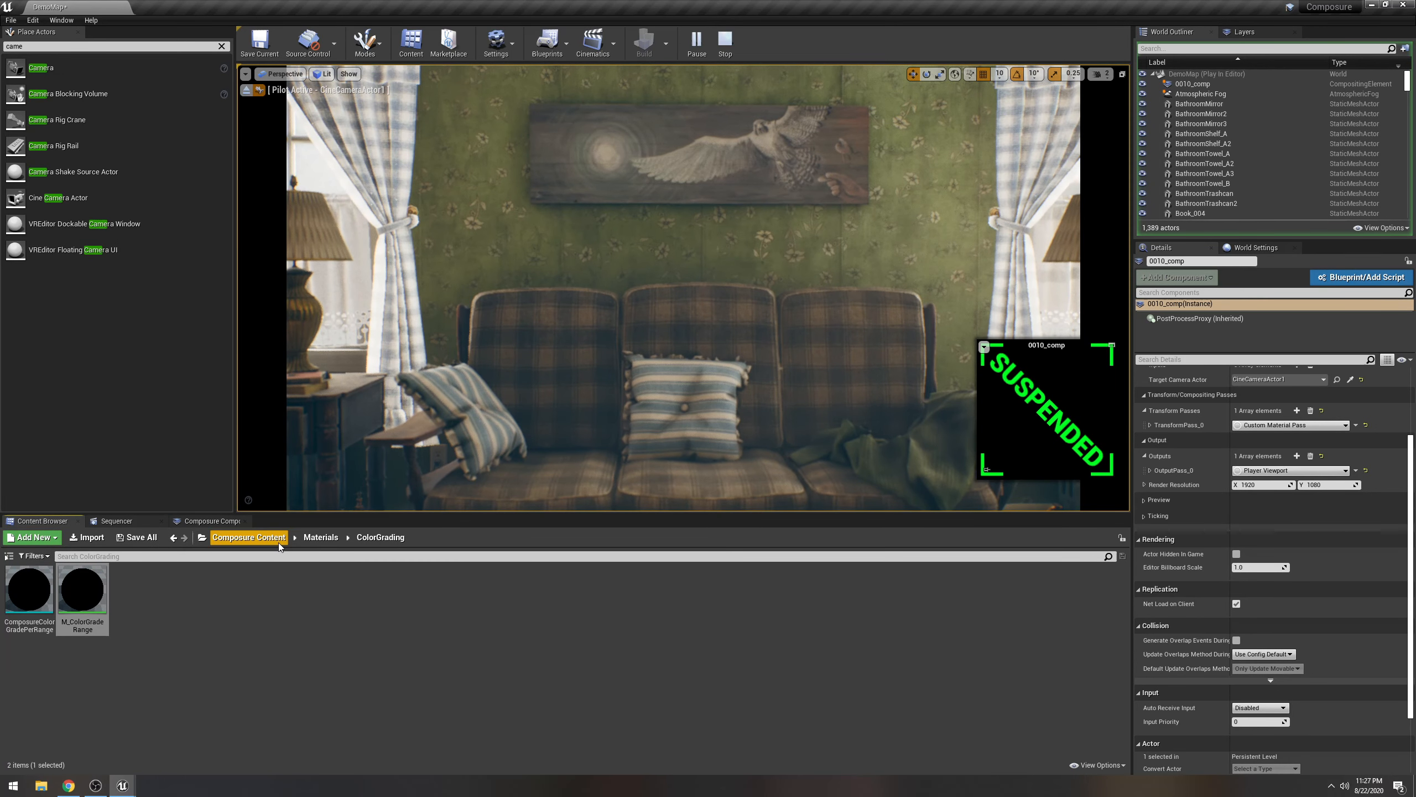
pyautogui.click(202, 536)
pyautogui.click(1098, 765)
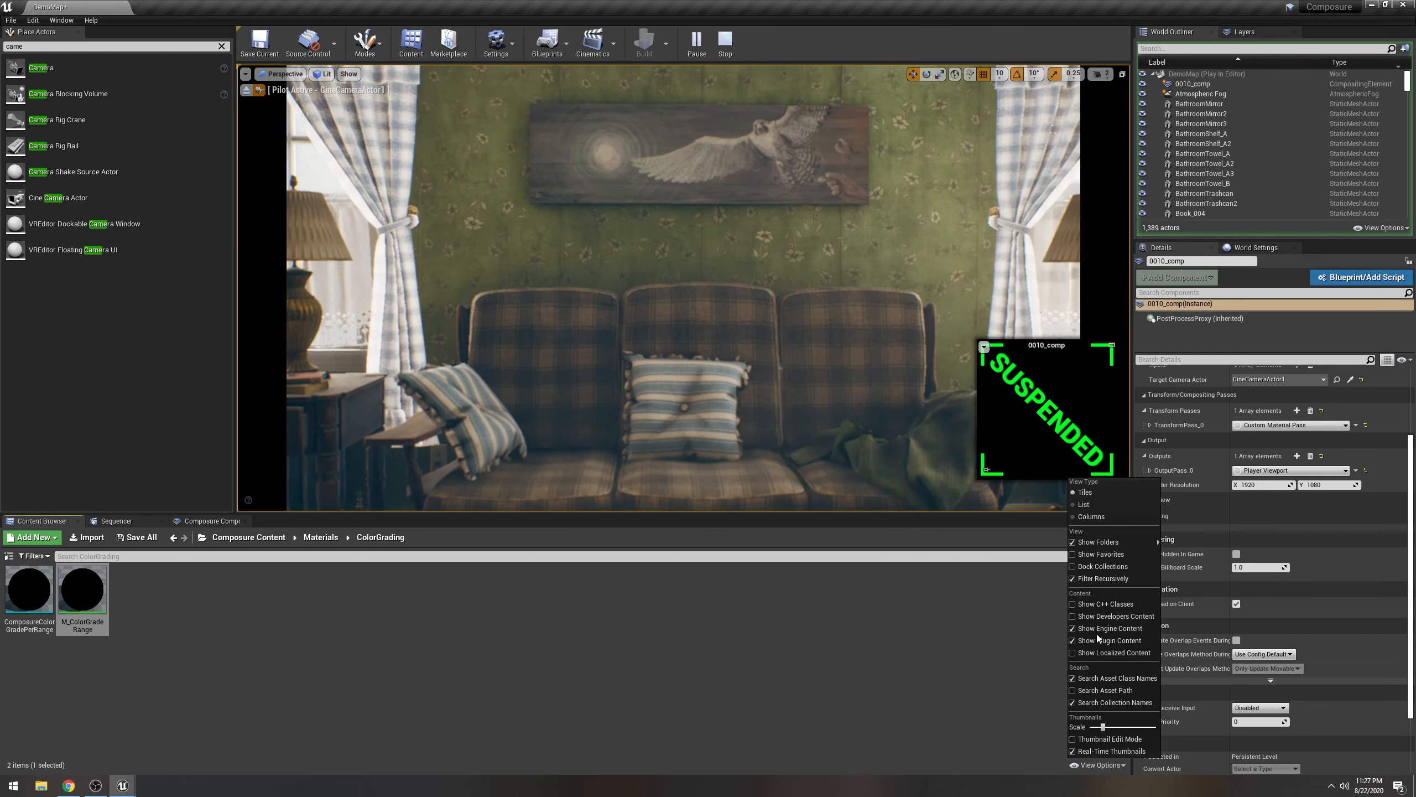
pyautogui.click(1102, 631)
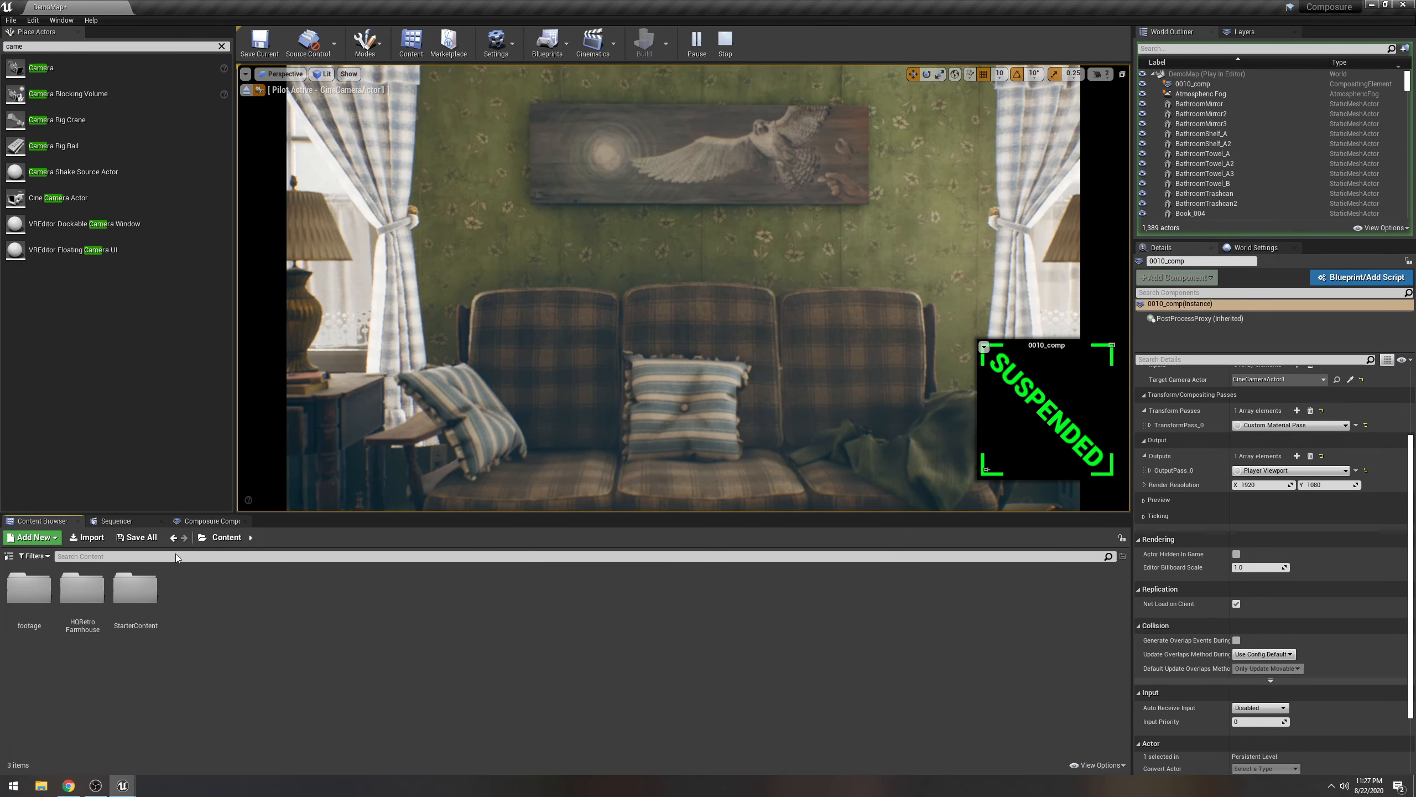
pyautogui.doubleClick(29, 588)
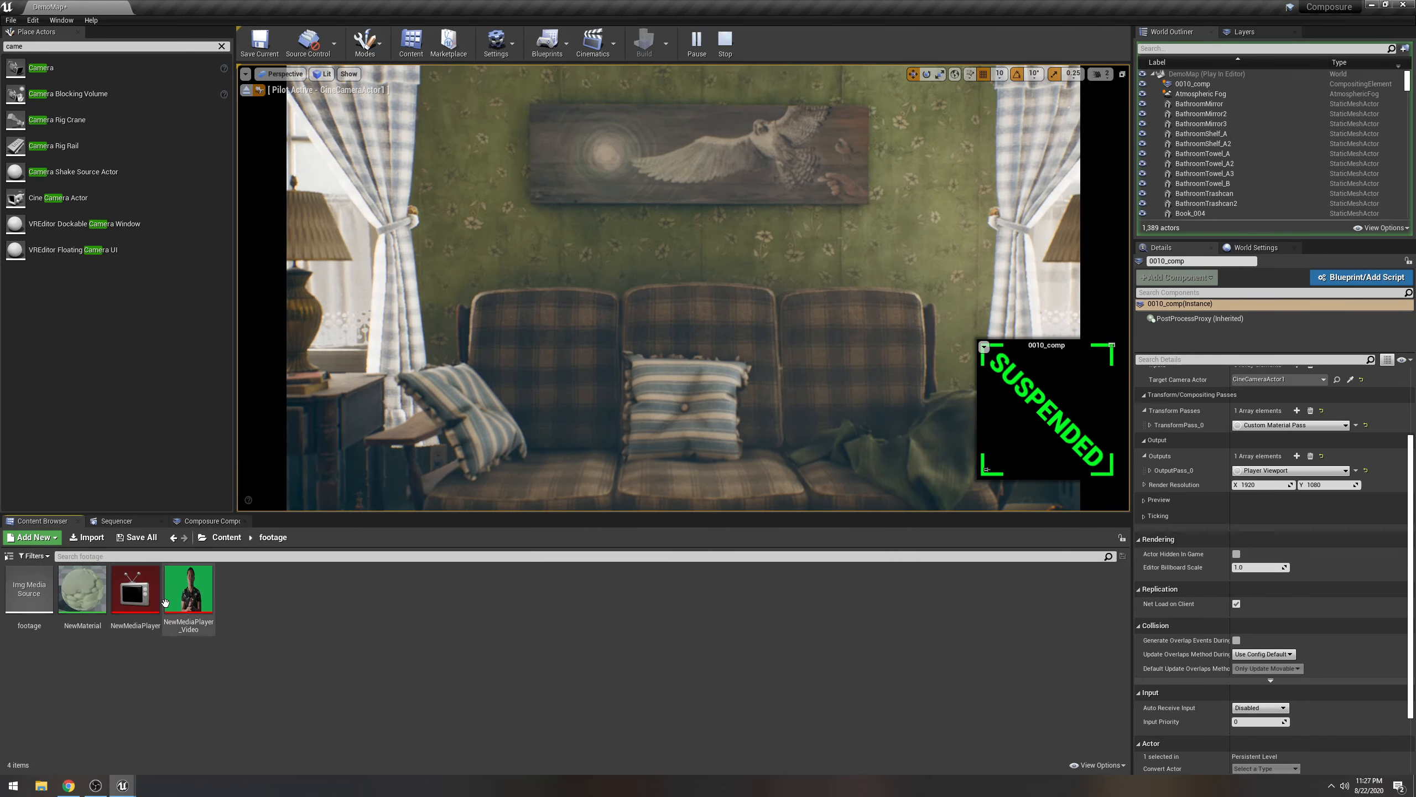
# Return to the Composure element list and end the play session.
pyautogui.click(209, 522)
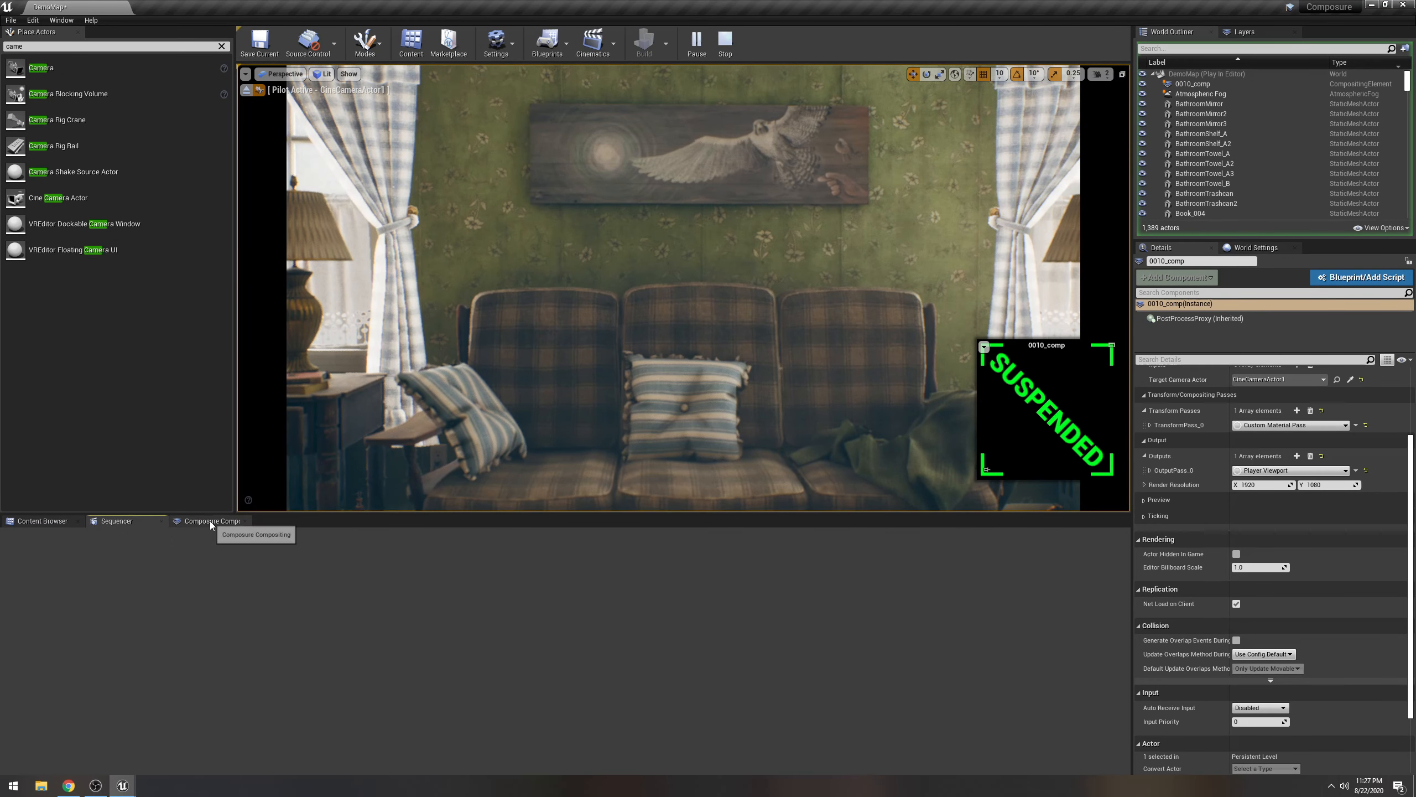
pyautogui.click(204, 548)
pyautogui.press('Escape')
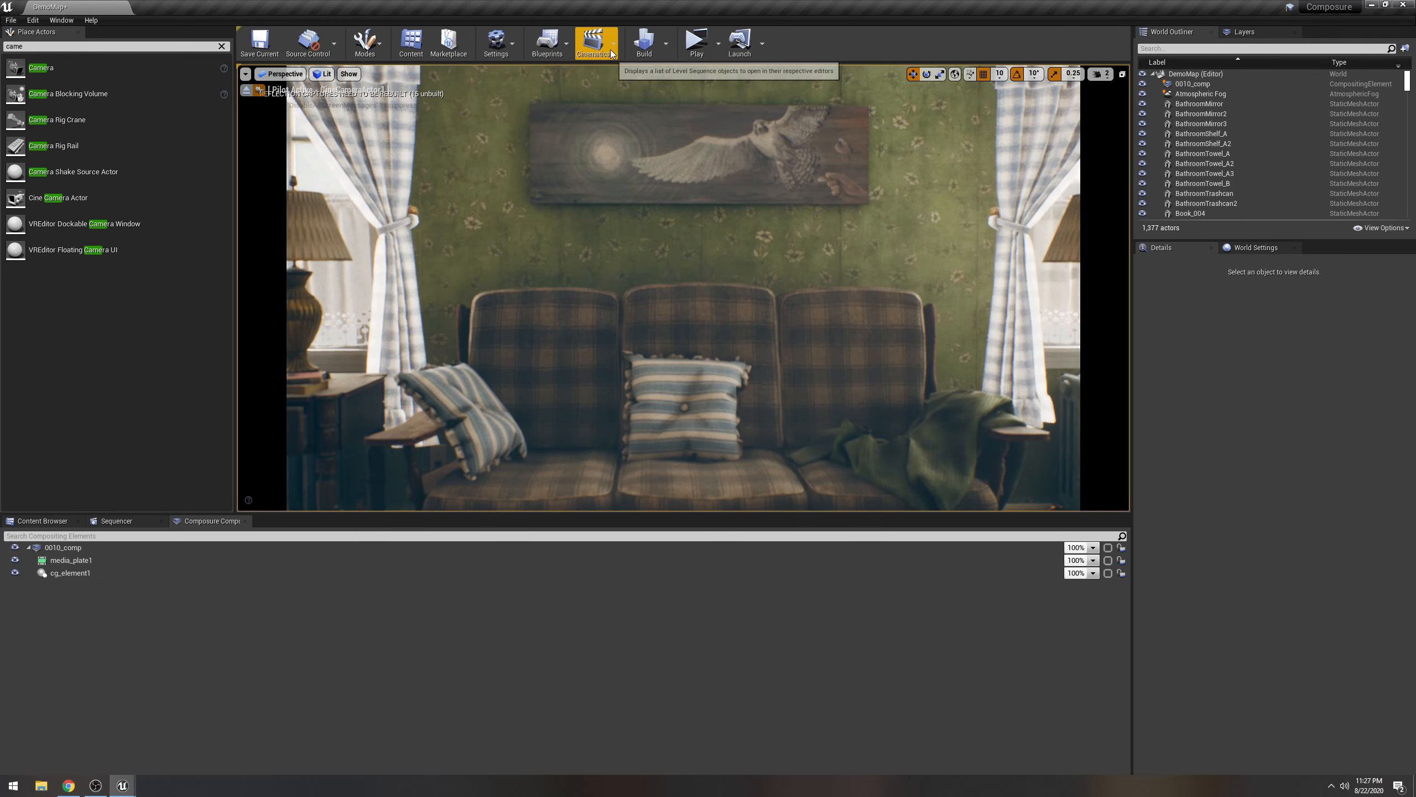
# Add a new level sequence and save it as NewLevelSequence in the Content folder.
pyautogui.click(592, 44)
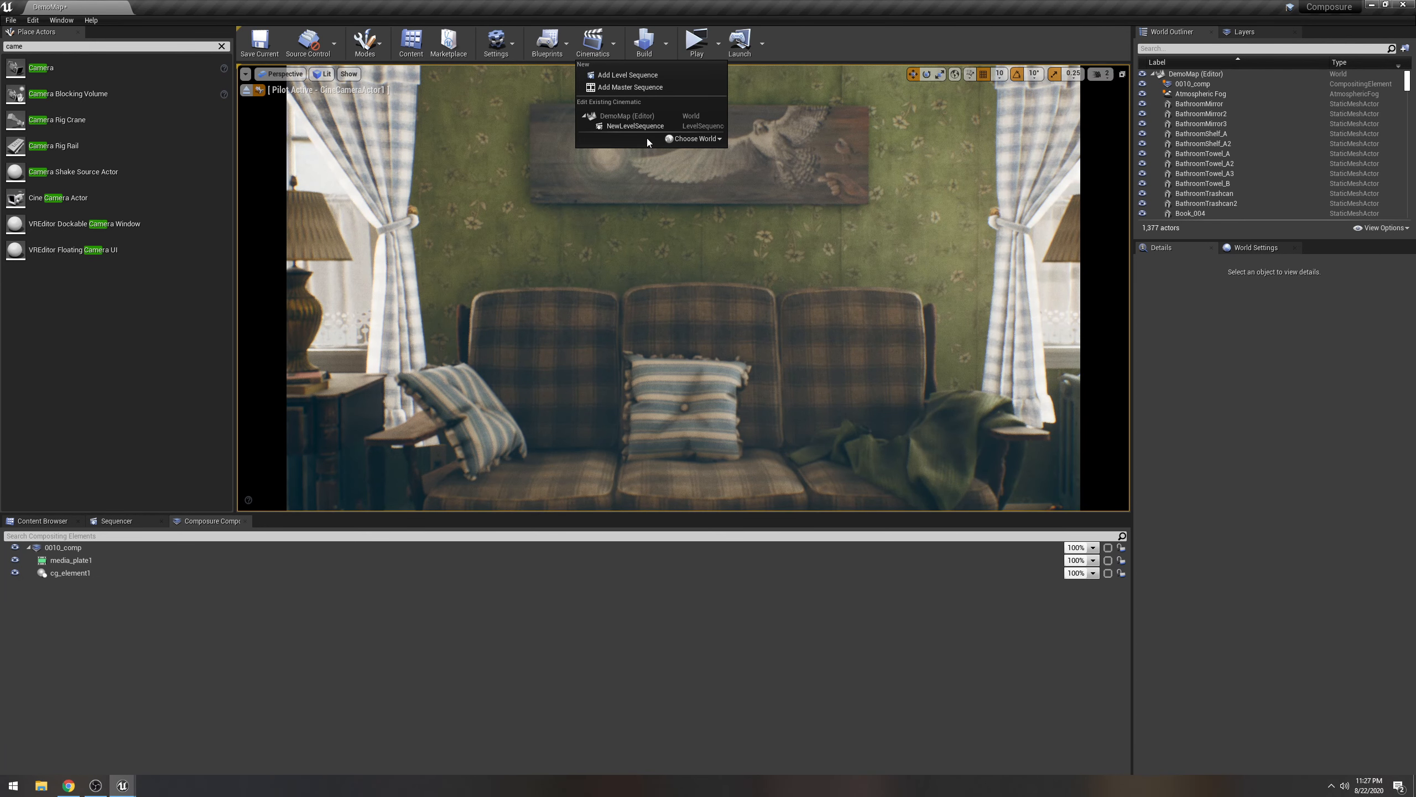
pyautogui.click(624, 76)
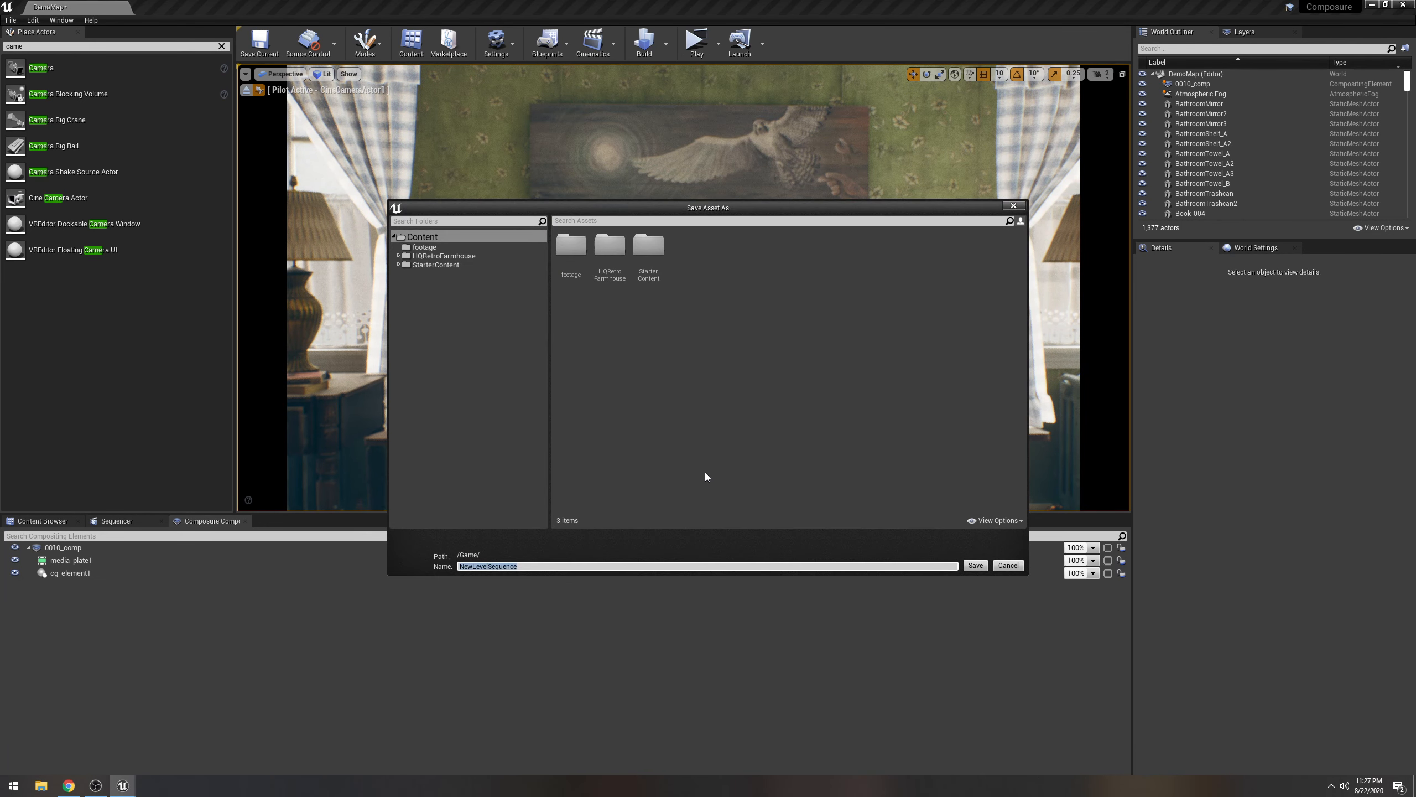
pyautogui.press('Return')
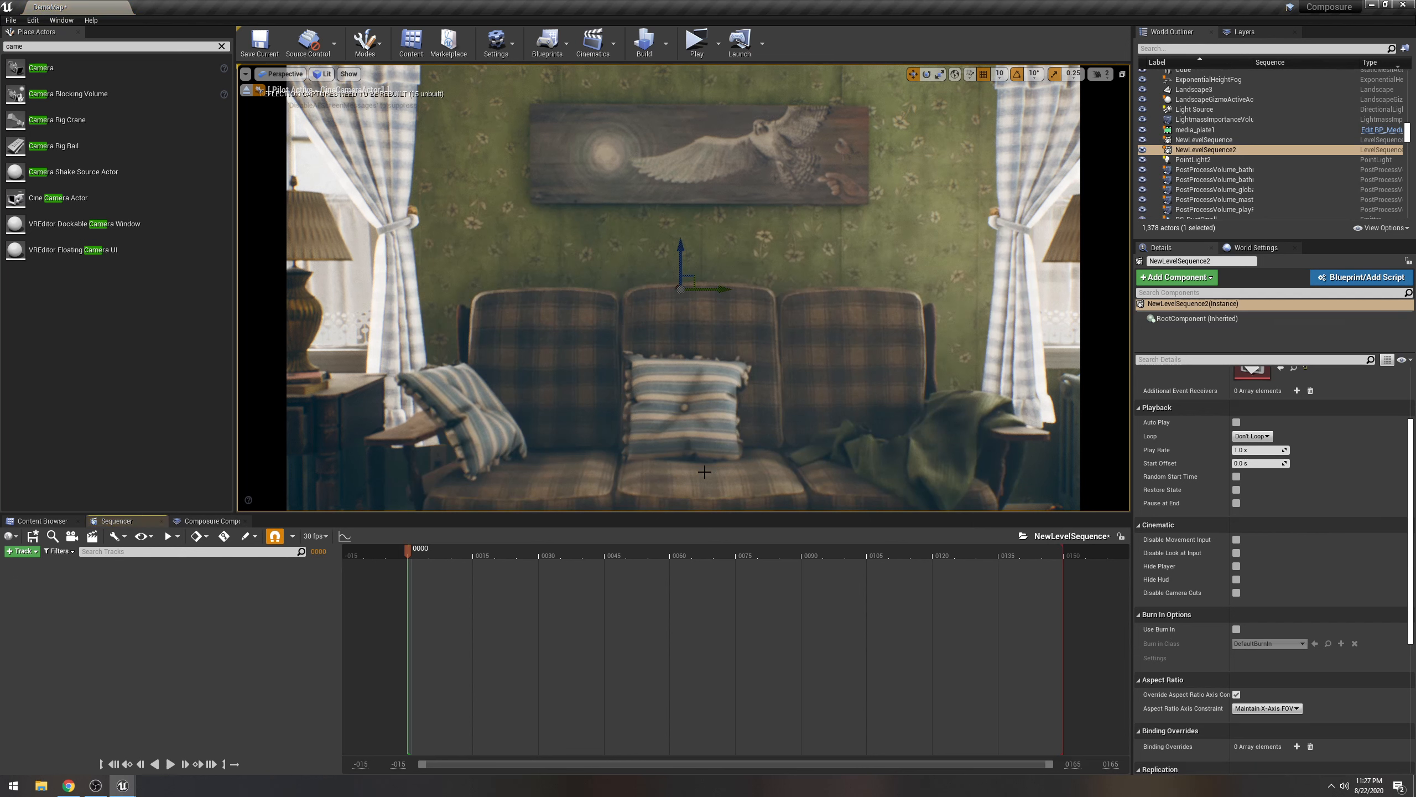
# Choose a frame rate for the new level sequence and bring up the Composure element list.
pyautogui.click(316, 536)
pyautogui.click(347, 349)
pyautogui.click(217, 521)
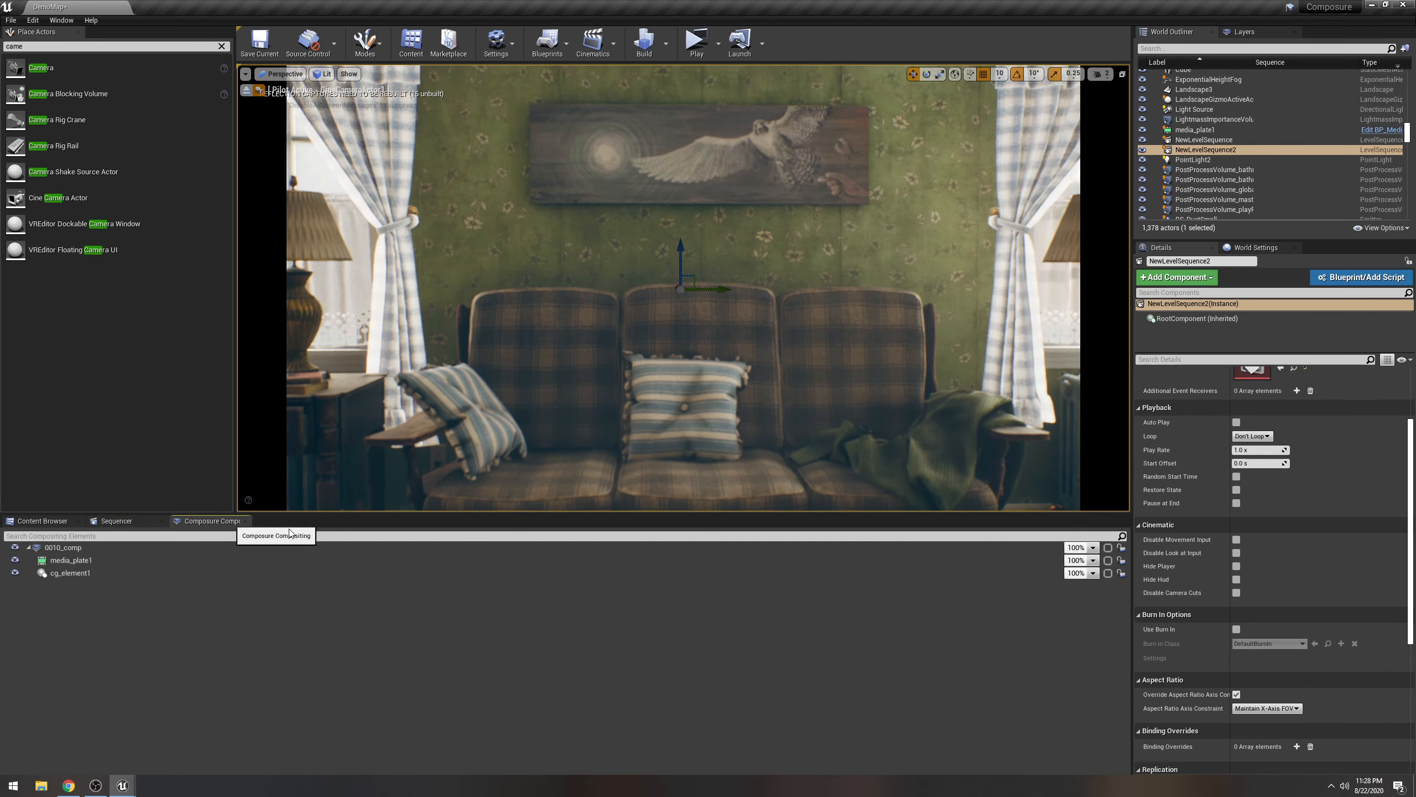
# Add the 0010_comp composite as a track in NewLevelSequence and scrub the playhead to frame 5.
pyautogui.click(62, 548)
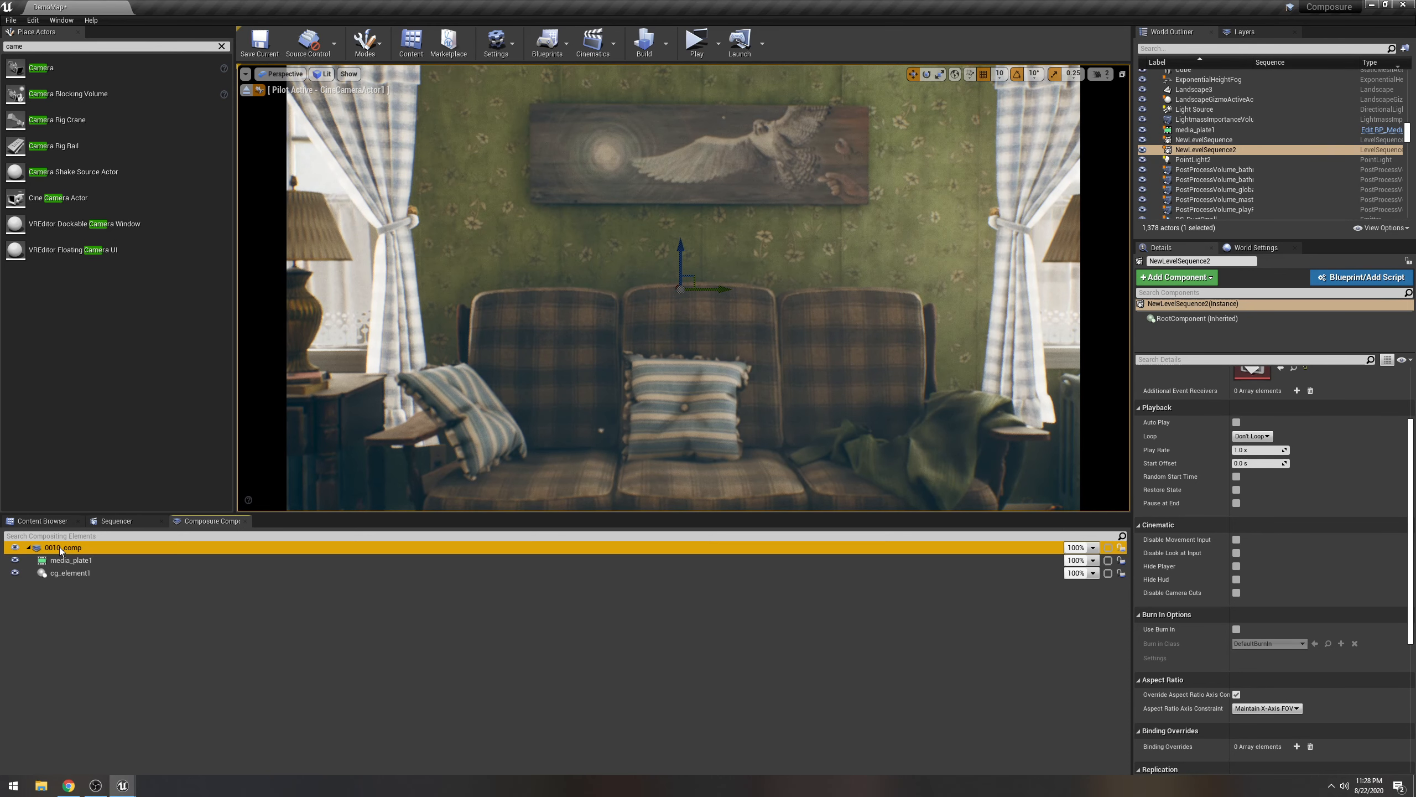
pyautogui.moveTo(77, 552); pyautogui.dragTo(122, 626)
pyautogui.click(413, 548)
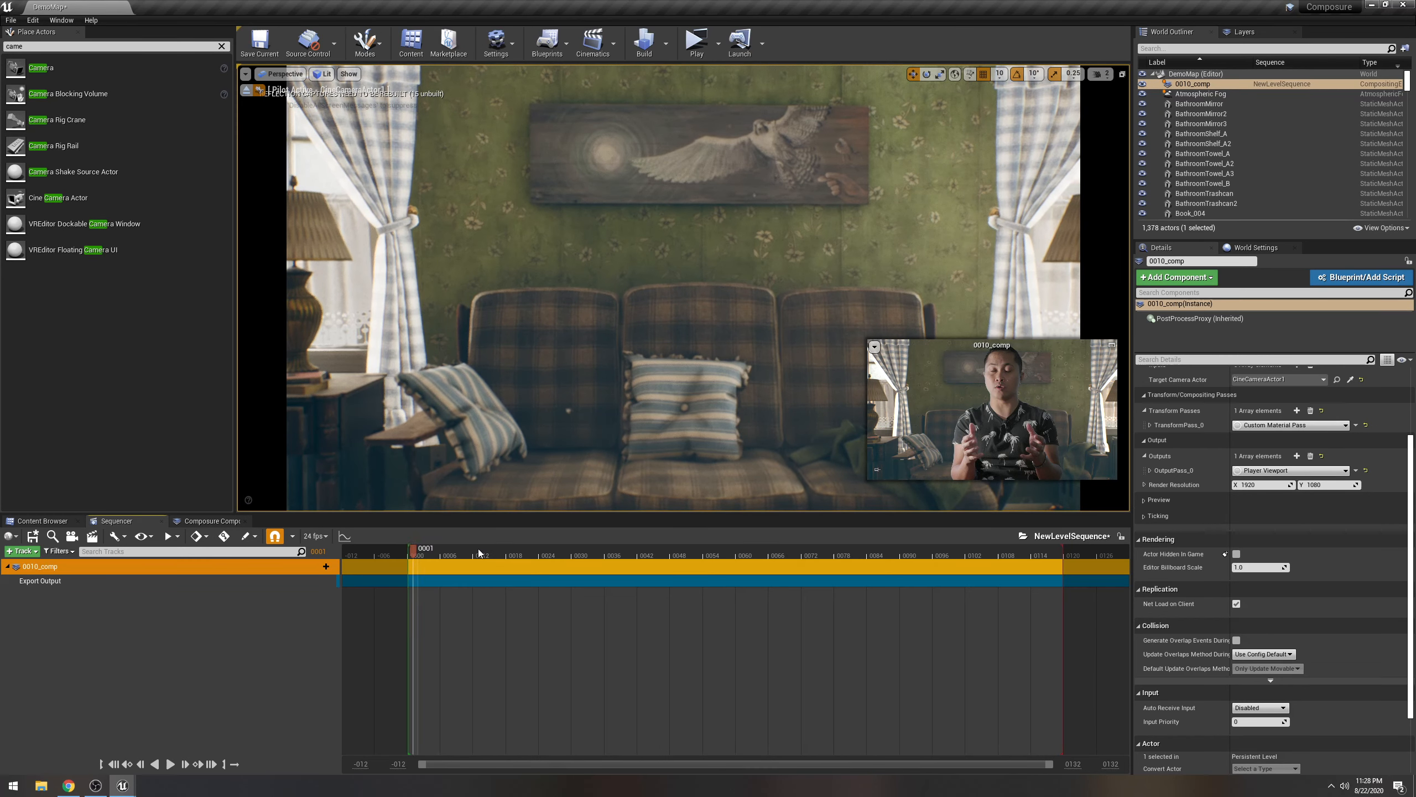
pyautogui.moveTo(451, 543)
pyautogui.mouseDown()
pyautogui.moveTo(494, 547)
pyautogui.moveTo(435, 547)
pyautogui.mouseUp()
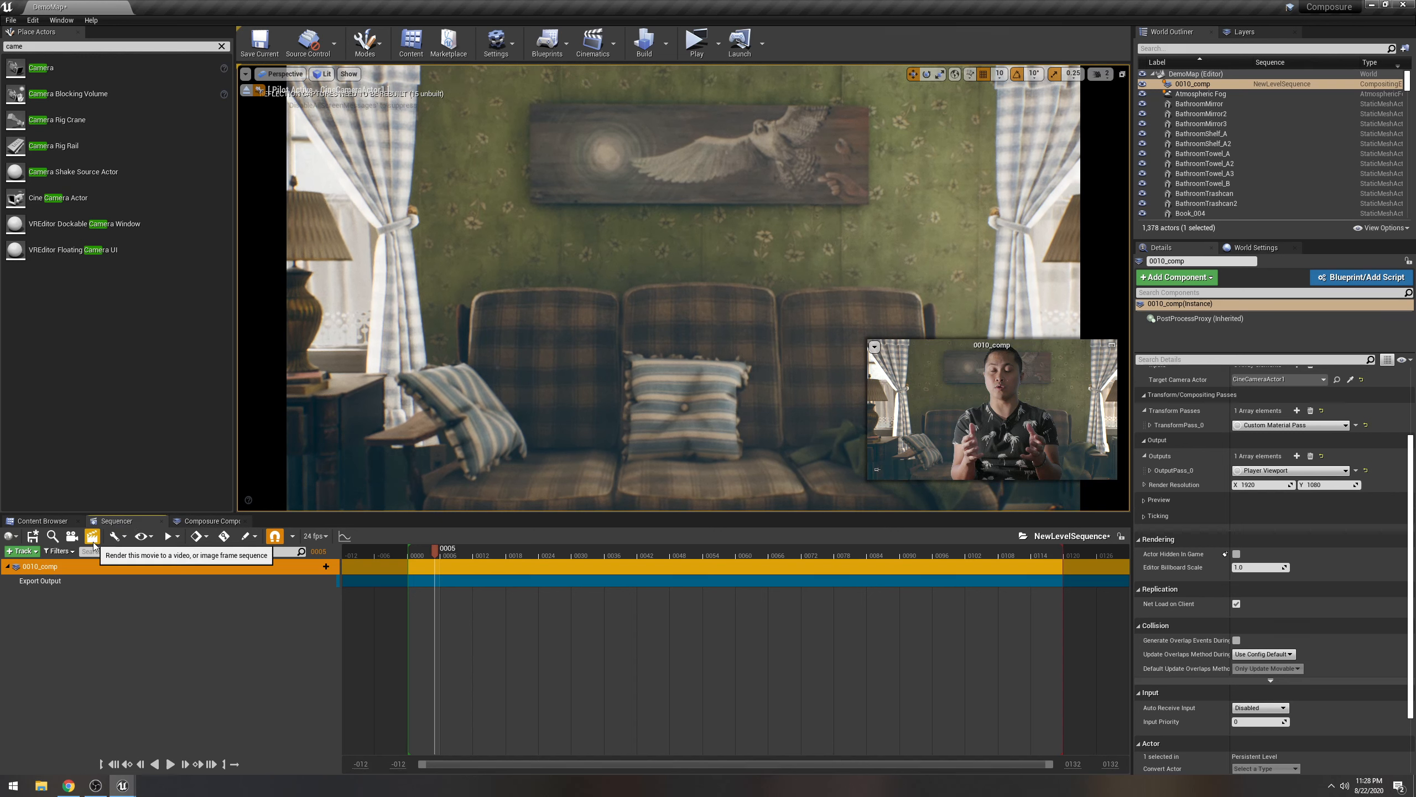
# Render the level sequence as an AVI video sequence at 1280 x 720 into the greenscreen/final folder.
pyautogui.click(93, 537)
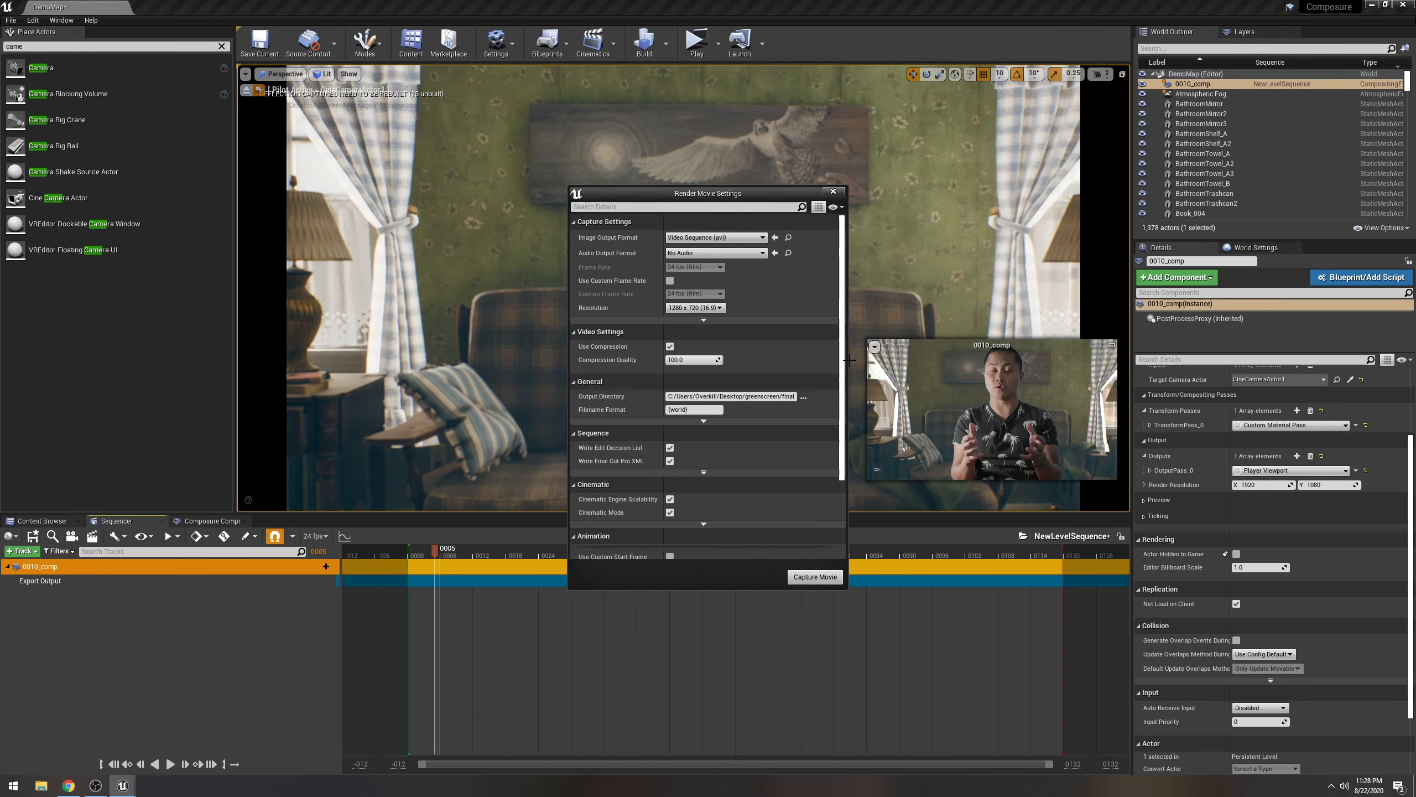
pyautogui.scroll(-5, 836, 391)
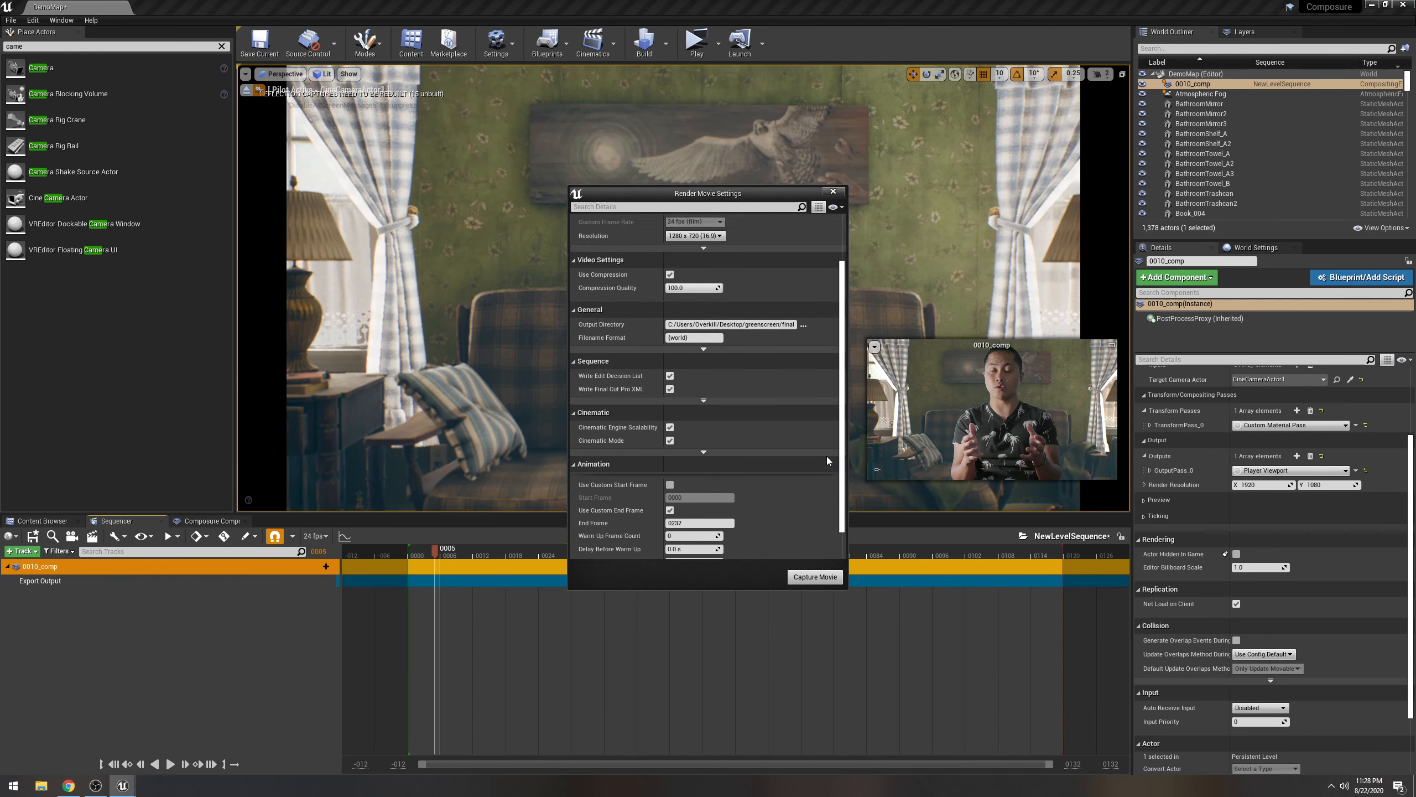
pyautogui.click(814, 578)
pyautogui.click(758, 493)
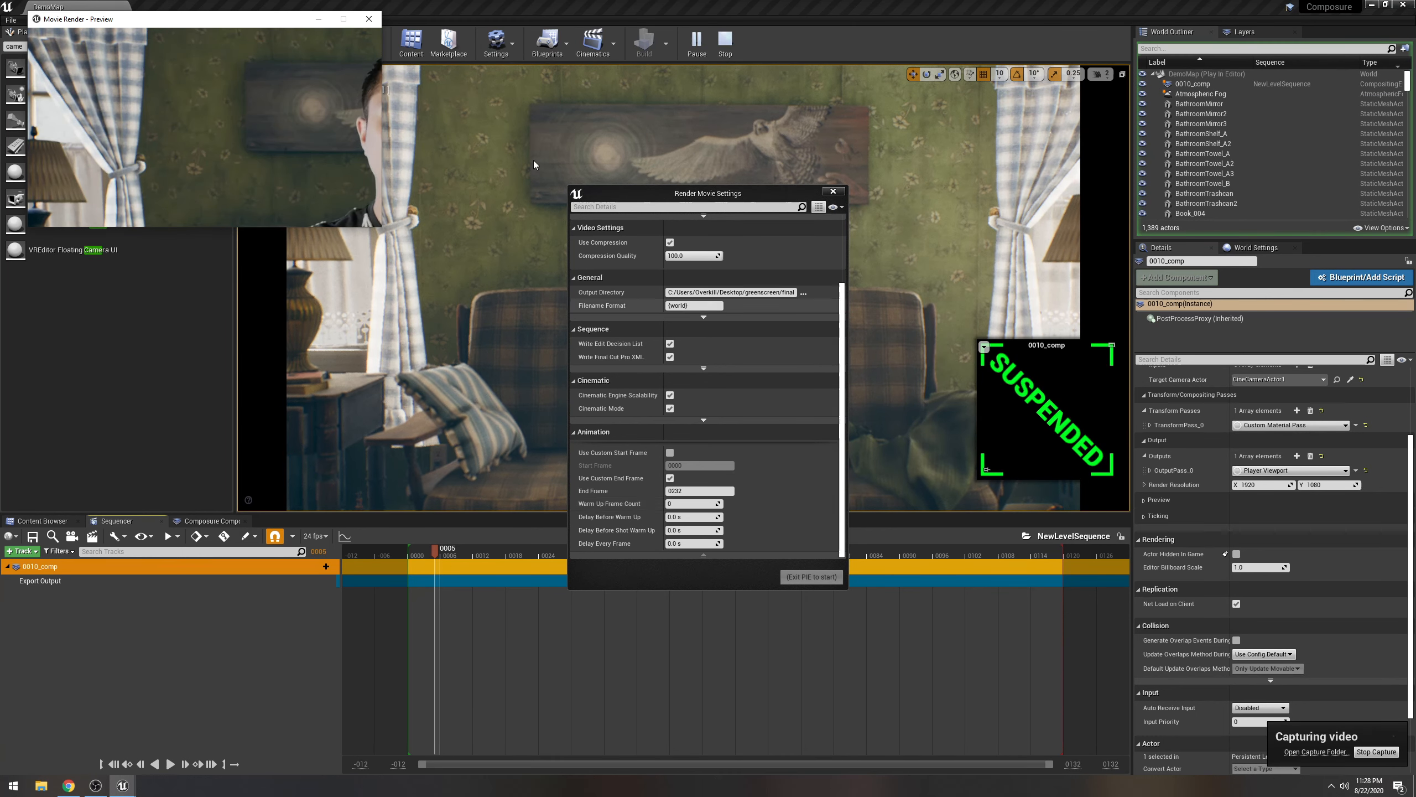
pyautogui.moveTo(218, 19); pyautogui.dragTo(203, 91)
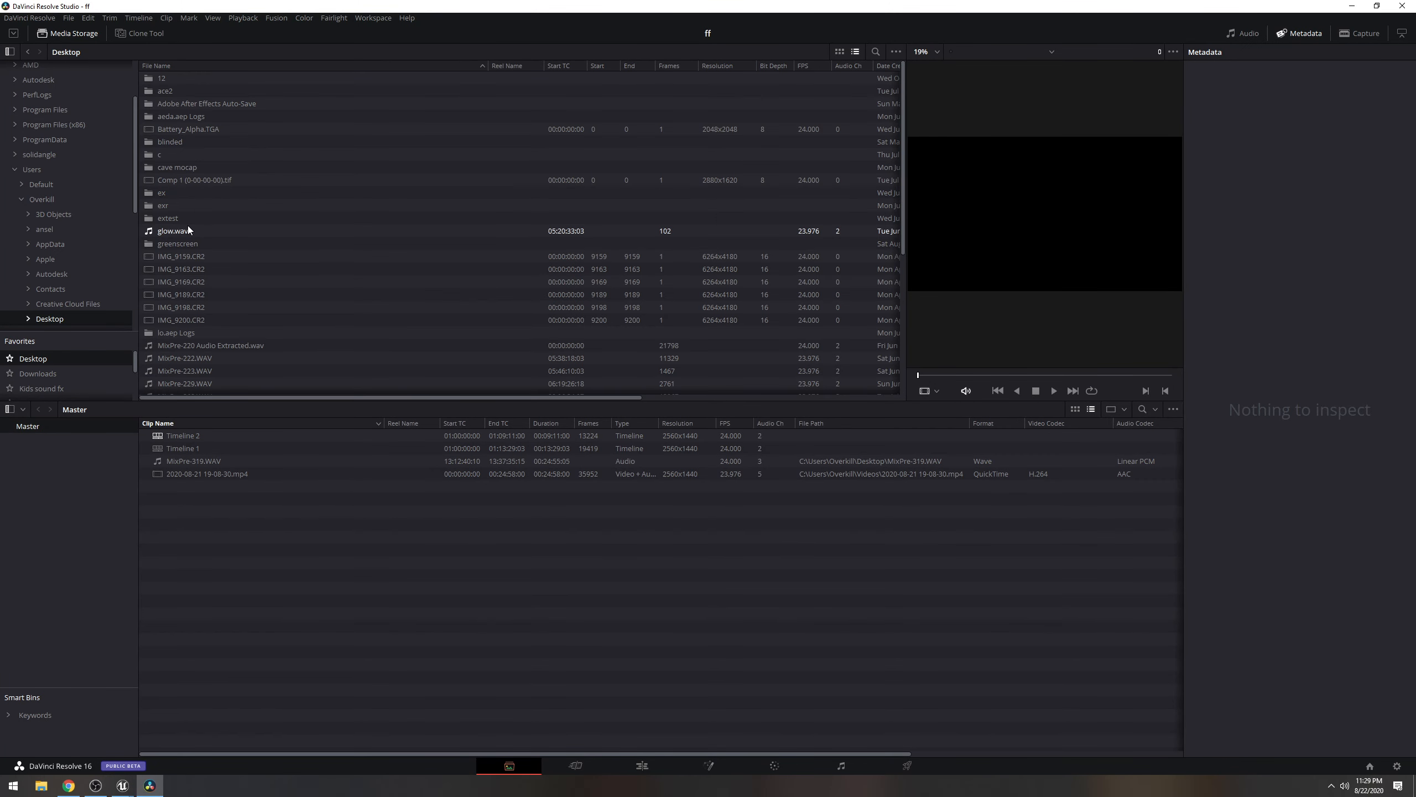
# In DaVinci Resolve, browse to the final folder inside greenscreen and preview the rendered DemoMap_(2).avi by scrubbing through it.
pyautogui.doubleClick(194, 242)
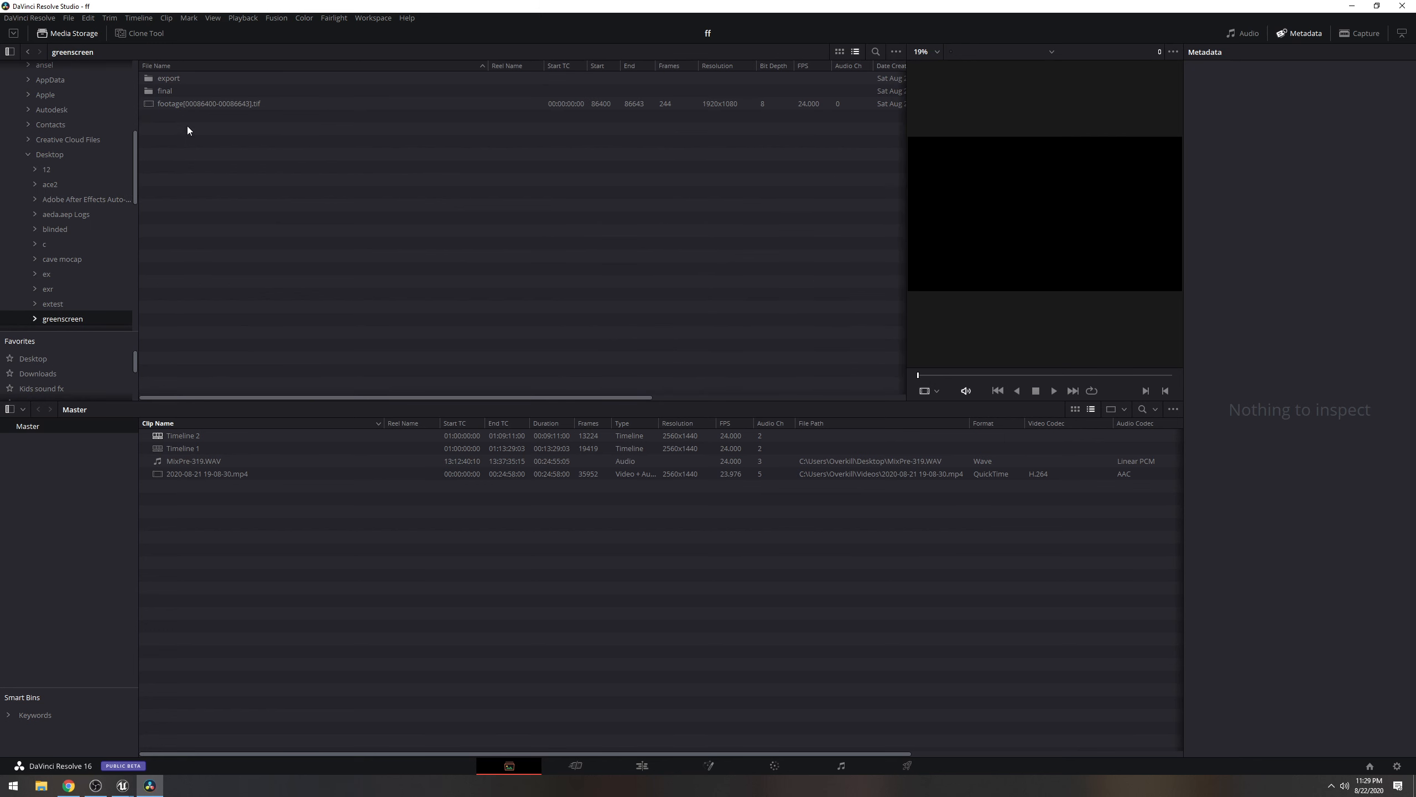
pyautogui.doubleClick(173, 91)
pyautogui.click(202, 92)
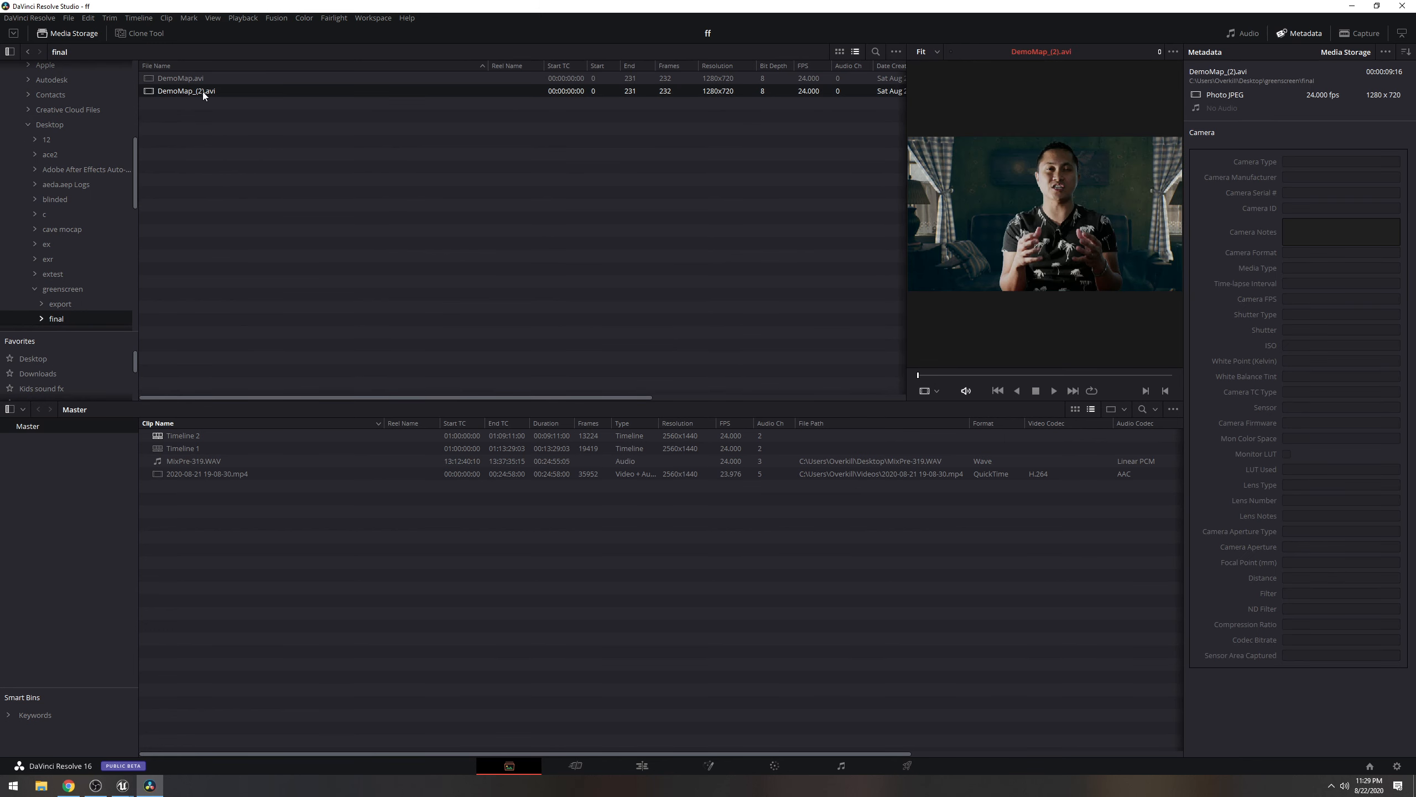
pyautogui.click(199, 76)
pyautogui.click(196, 92)
pyautogui.moveTo(962, 377)
pyautogui.mouseDown()
pyautogui.moveTo(1035, 377)
pyautogui.moveTo(986, 378)
pyautogui.mouseUp()
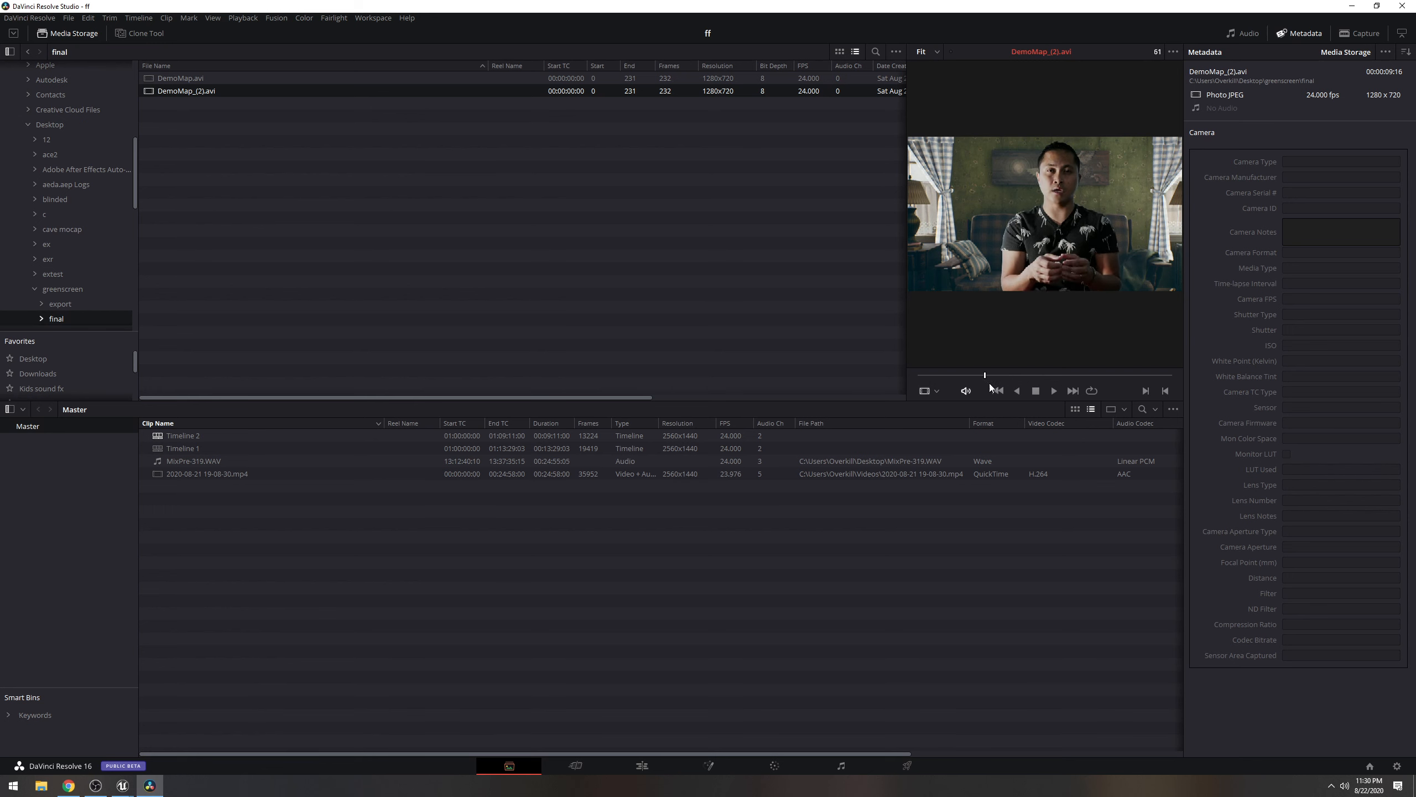
# Add DemoMap_(2).avi to the media pool and place it after the title clip on the Video 1 track of Timeline 2.
pyautogui.rightClick(196, 94)
pyautogui.moveTo(197, 93); pyautogui.dragTo(346, 535)
pyautogui.click(641, 767)
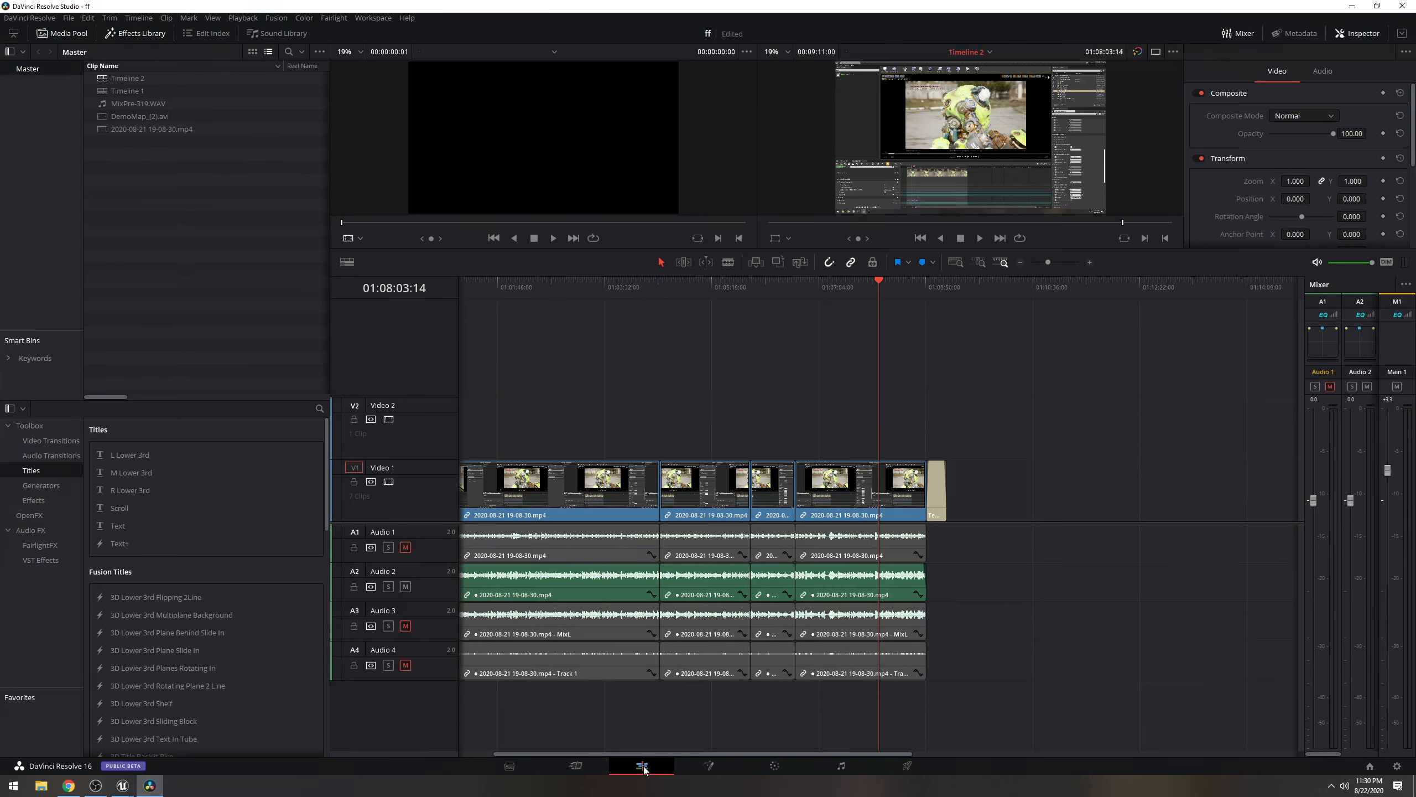
pyautogui.moveTo(139, 118); pyautogui.dragTo(950, 485)
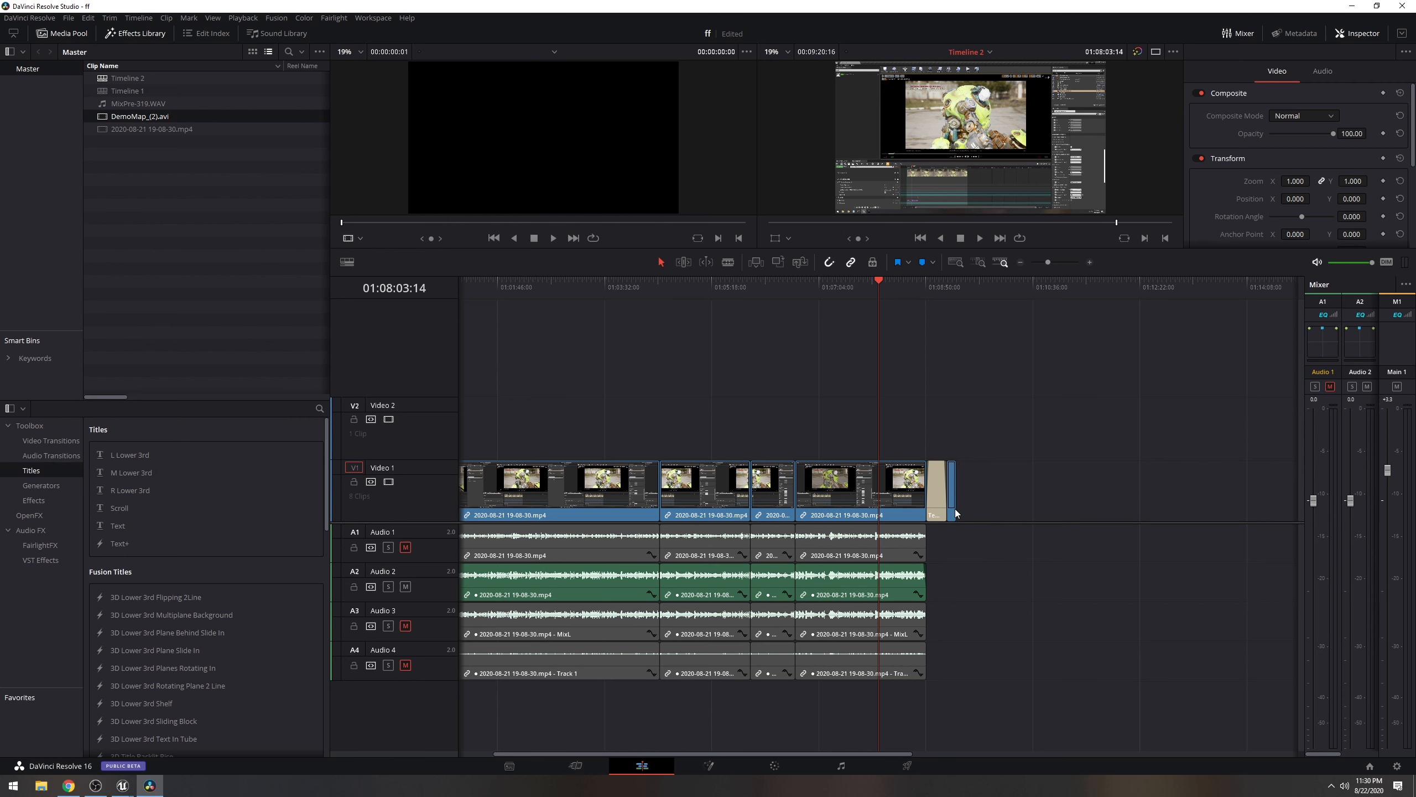
# Move the playhead to the end of the added clip, inspect the clip on the Color page and return to the Edit page.
pyautogui.click(956, 289)
pyautogui.click(955, 300)
pyautogui.click(775, 766)
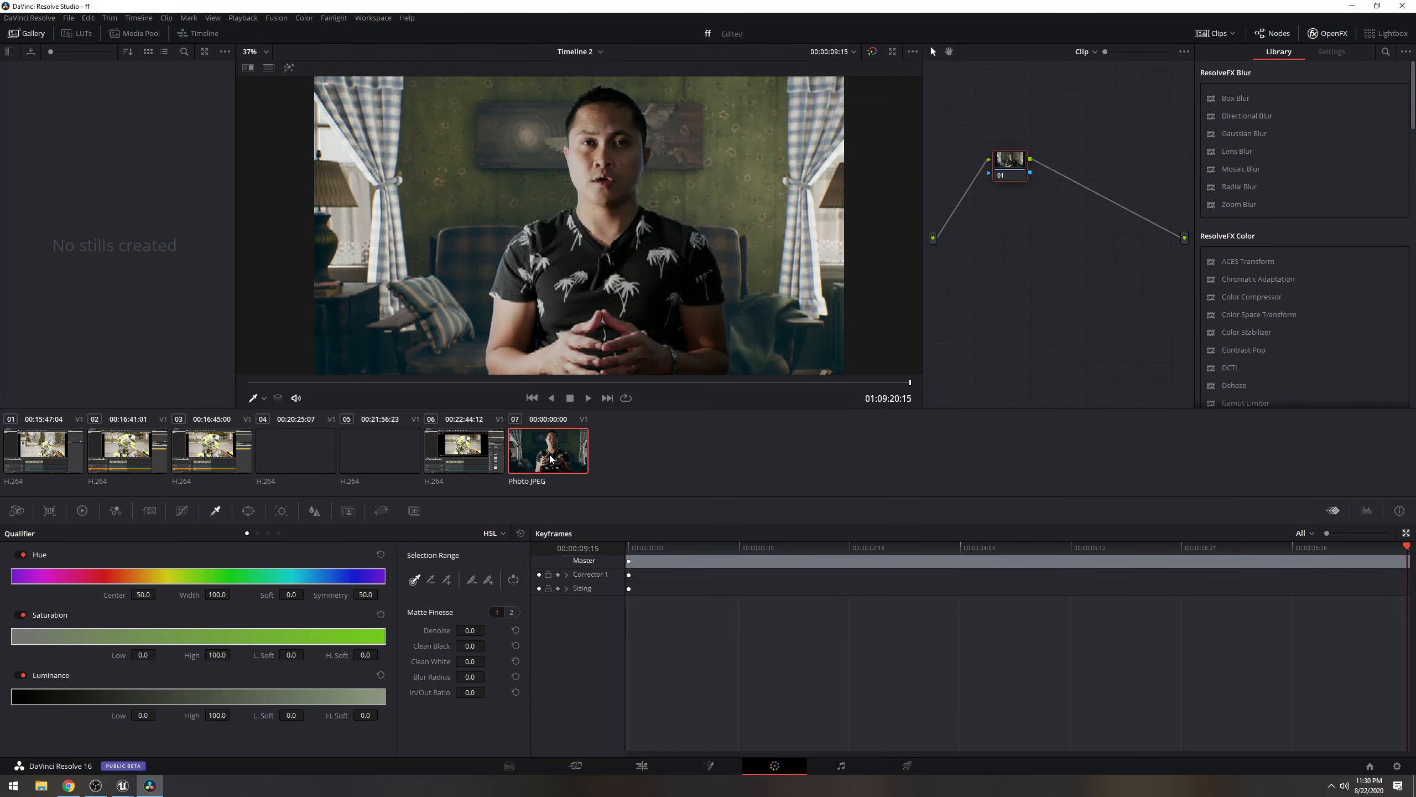
pyautogui.rightClick(550, 455)
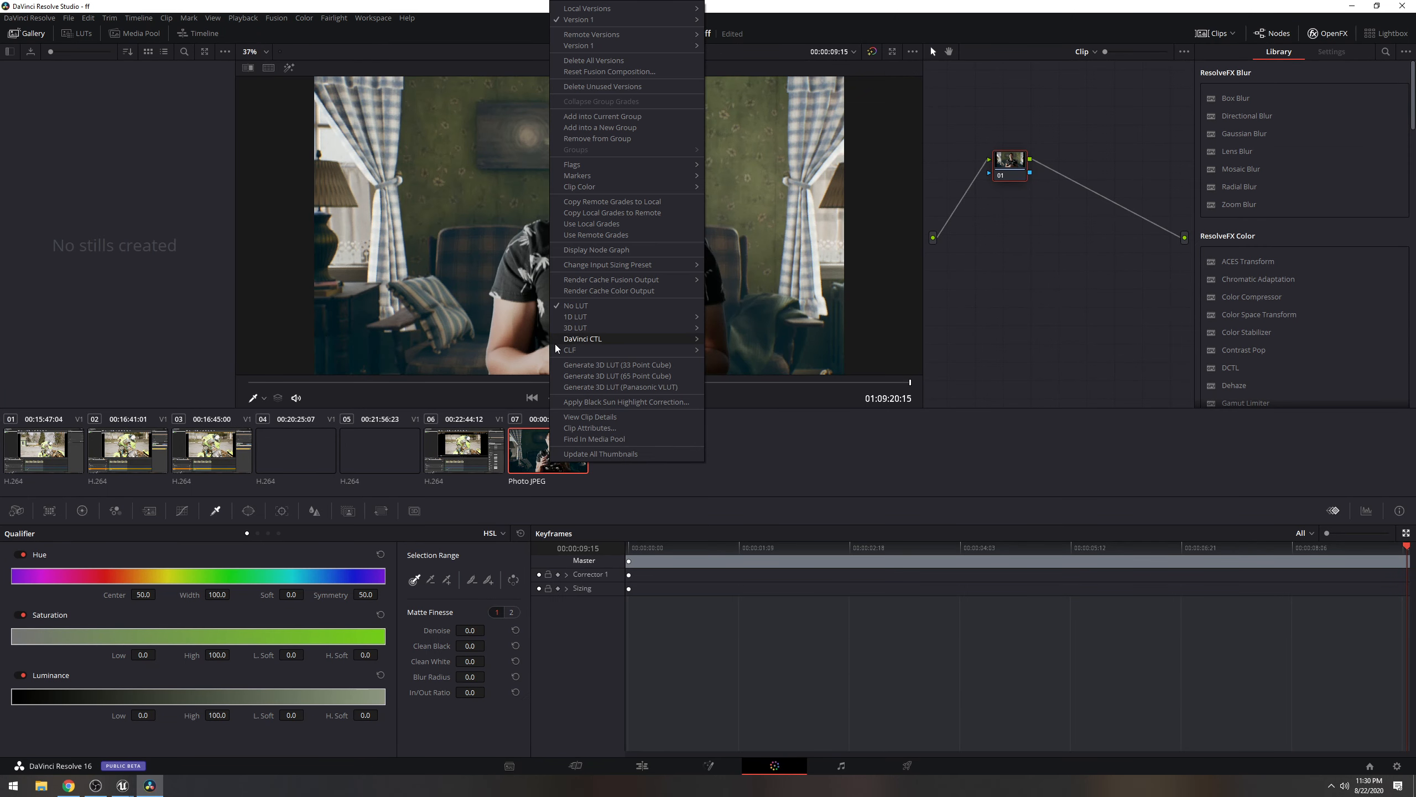
pyautogui.click(641, 766)
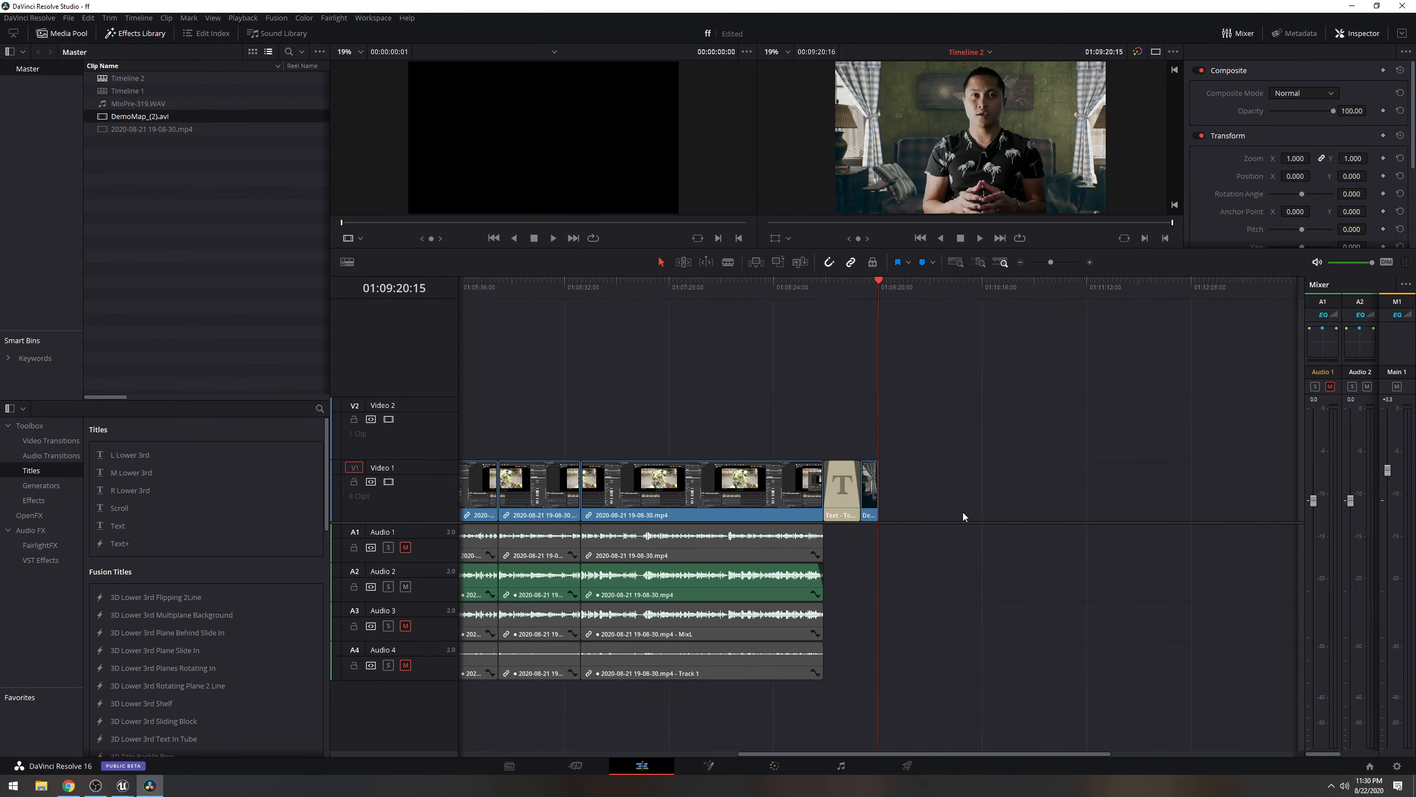
# Review the clip attributes of DemoMap_(2).avi in the timeline and accept them.
pyautogui.keyDown('alt'); pyautogui.scroll(10, 920, 505); pyautogui.keyUp('alt')
pyautogui.rightClick(769, 495)
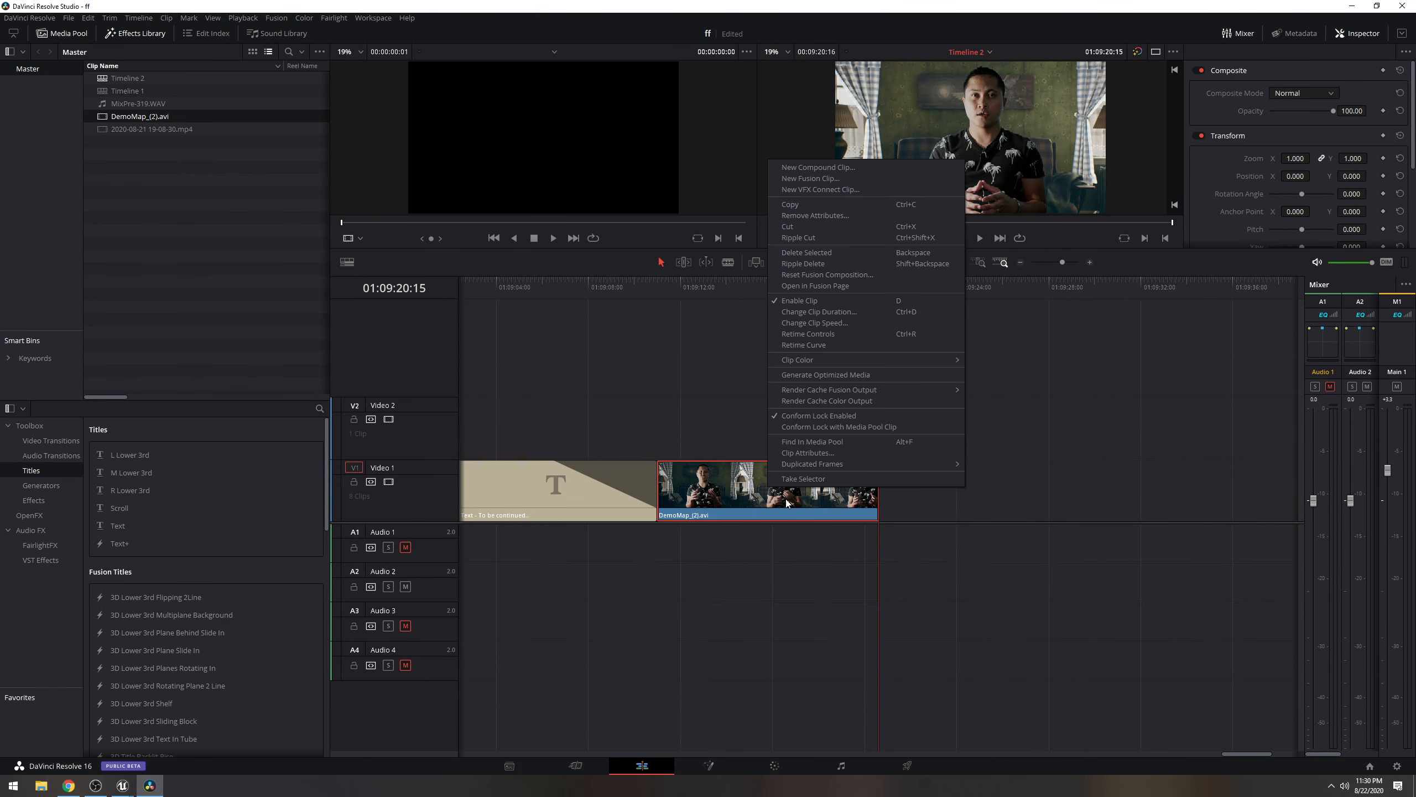
pyautogui.click(807, 452)
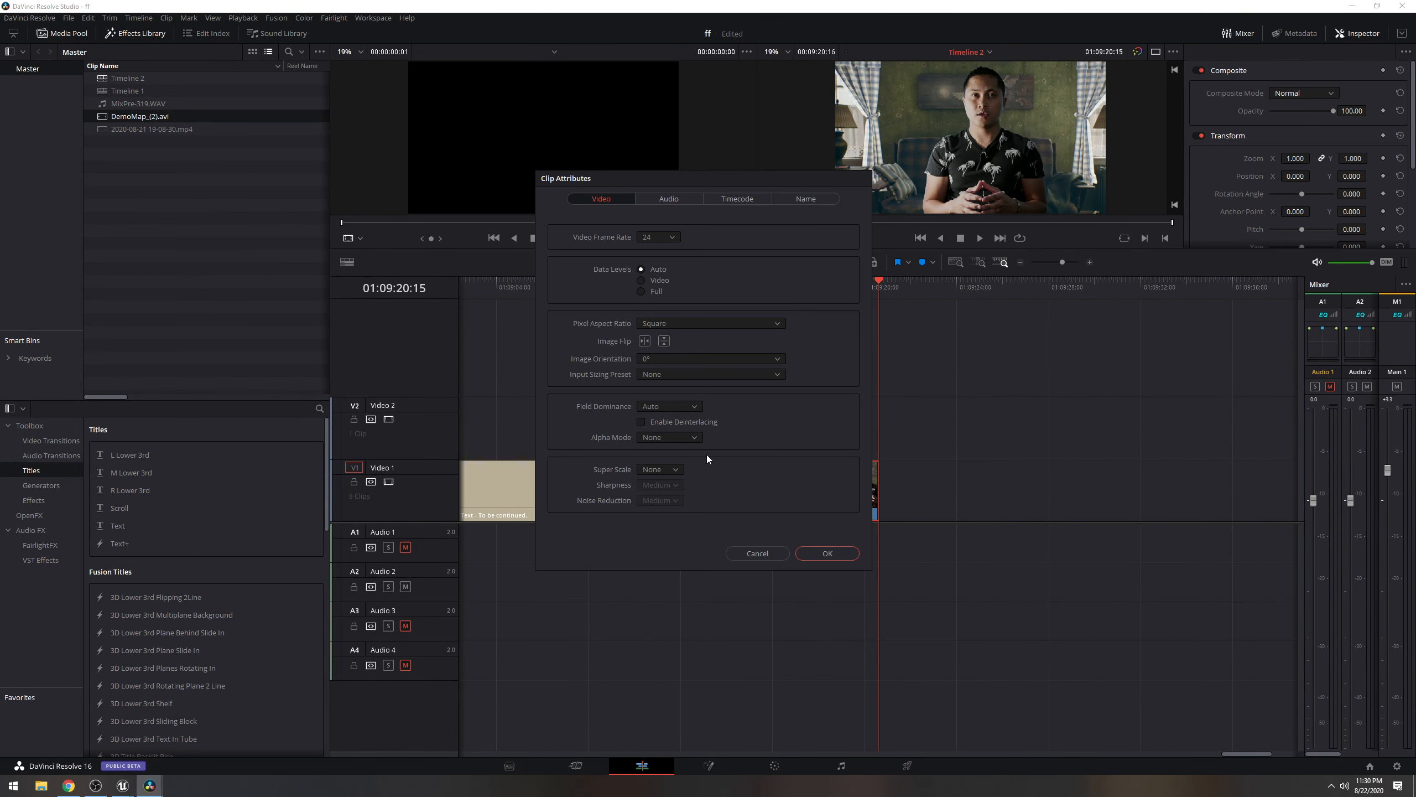
pyautogui.click(821, 555)
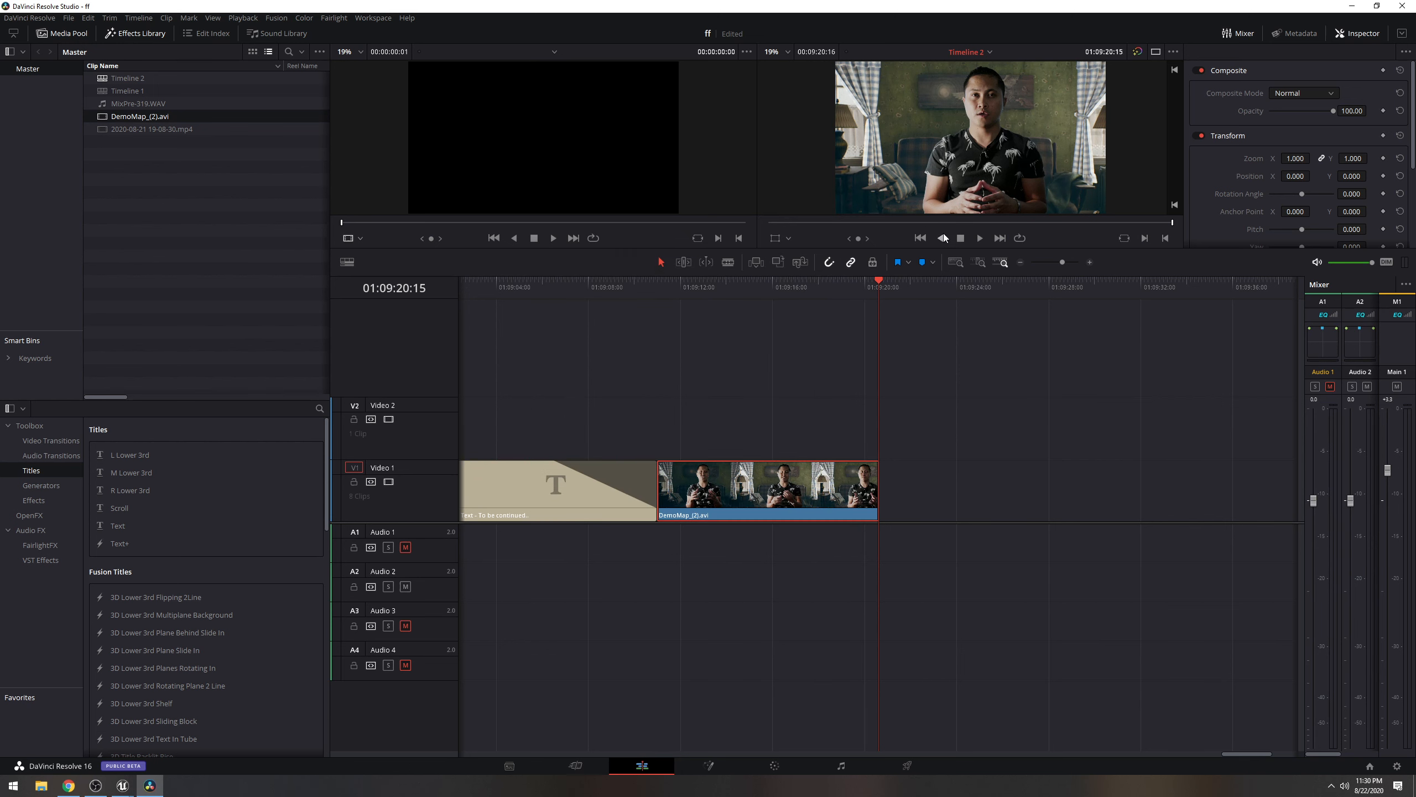
# Review the rendered composite full screen by scrubbing and playing it, and return to the timeline.
pyautogui.hotkey('ctrl', 'f')
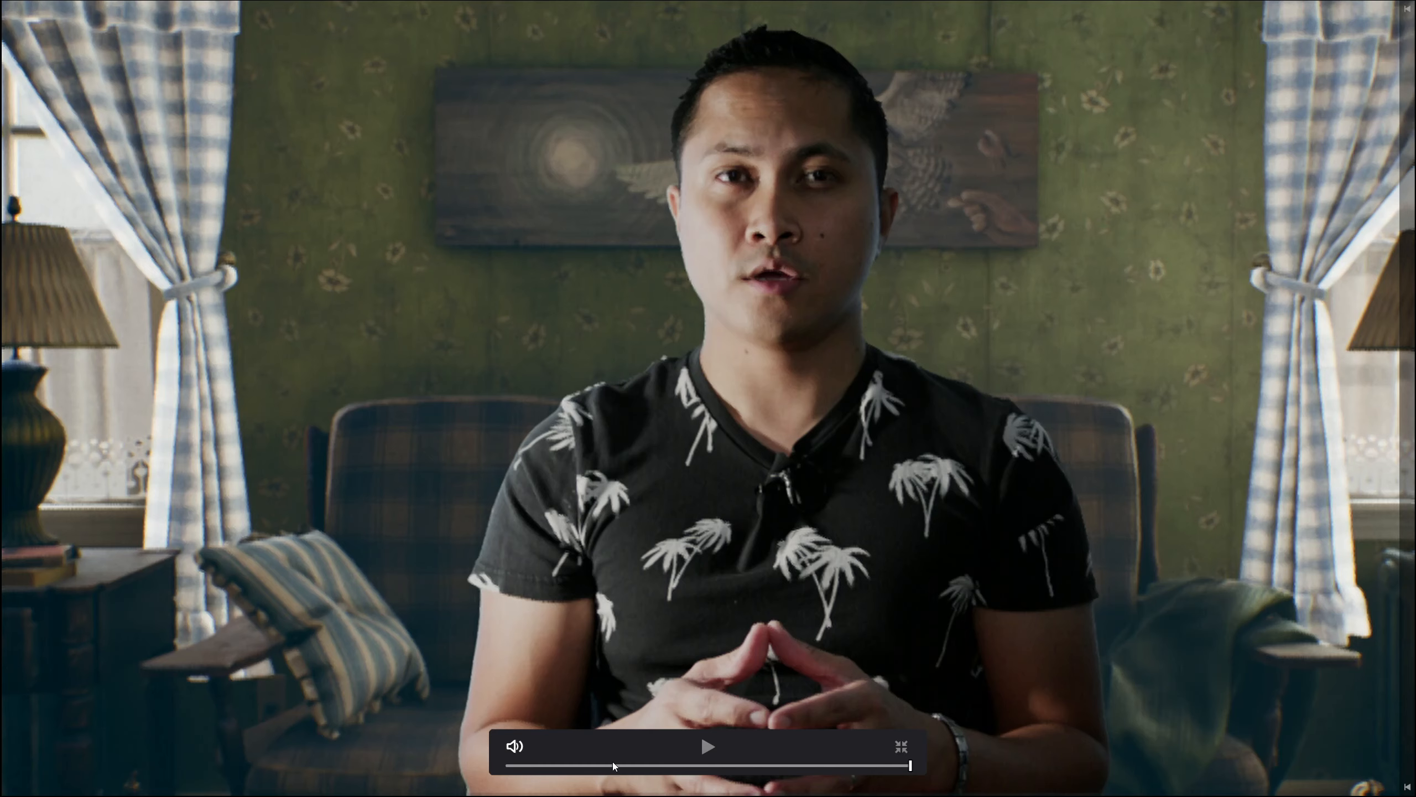
pyautogui.moveTo(786, 767); pyautogui.dragTo(897, 766)
pyautogui.click(905, 767)
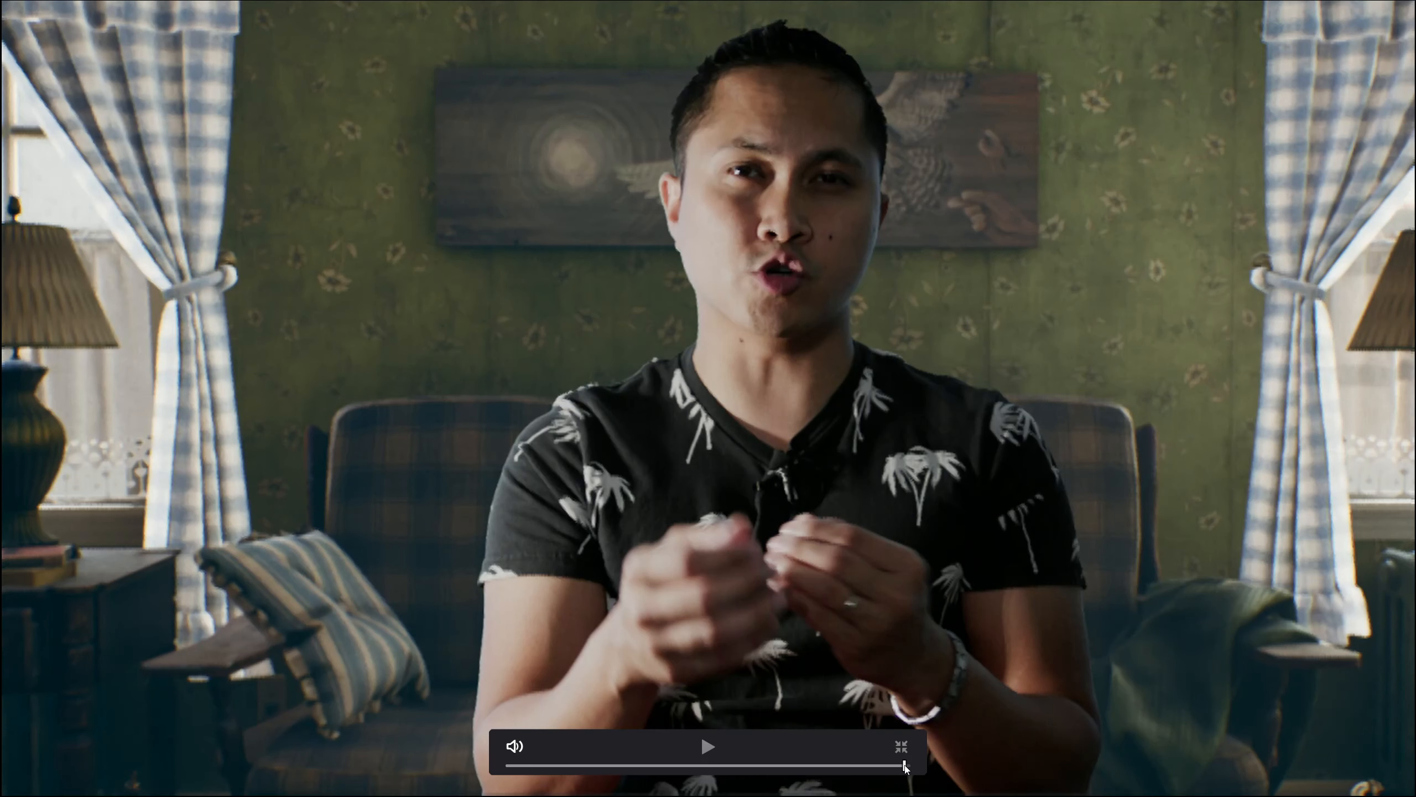
pyautogui.click(707, 748)
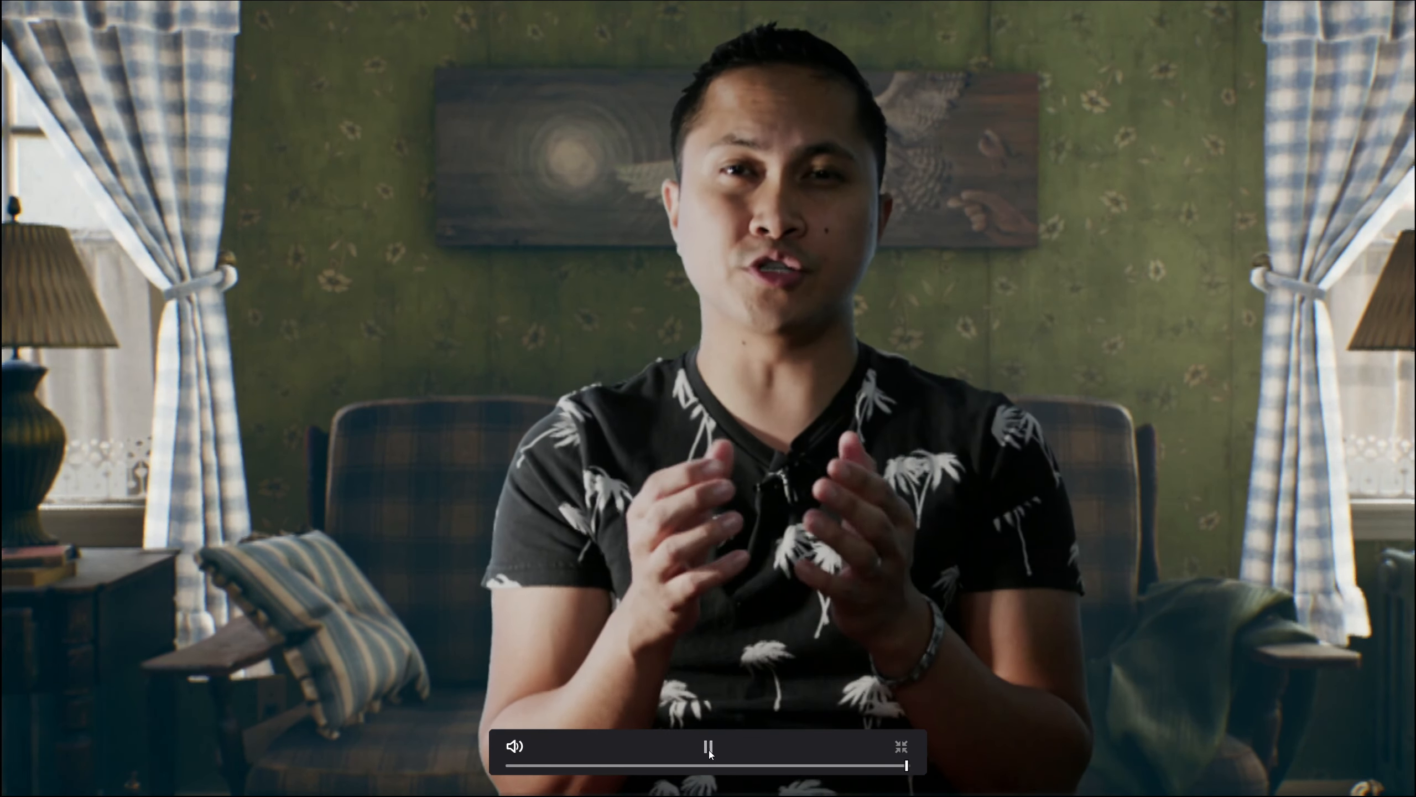
pyautogui.click(709, 750)
pyautogui.press('Escape')
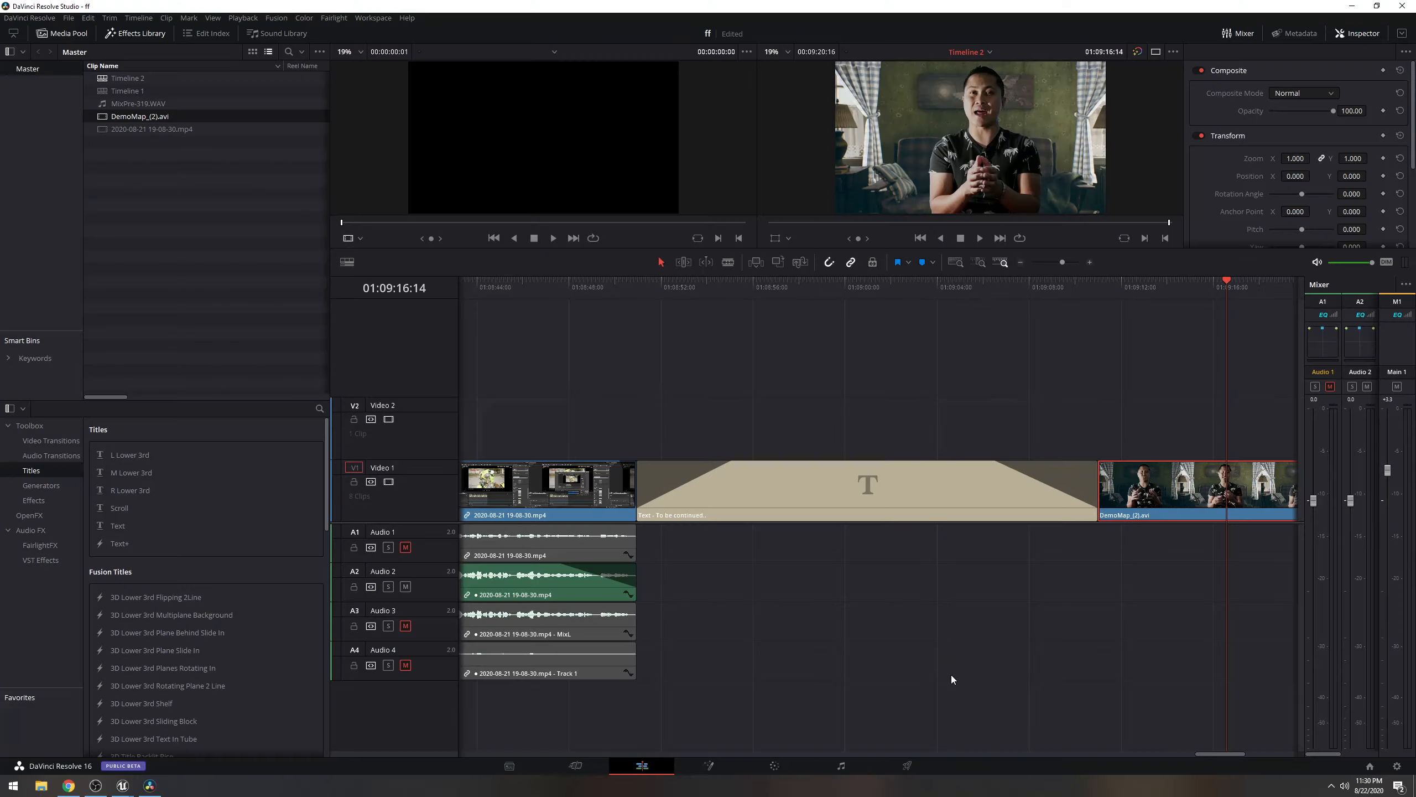
pyautogui.keyDown('alt'); pyautogui.scroll(-4, 943, 647); pyautogui.keyUp('alt')
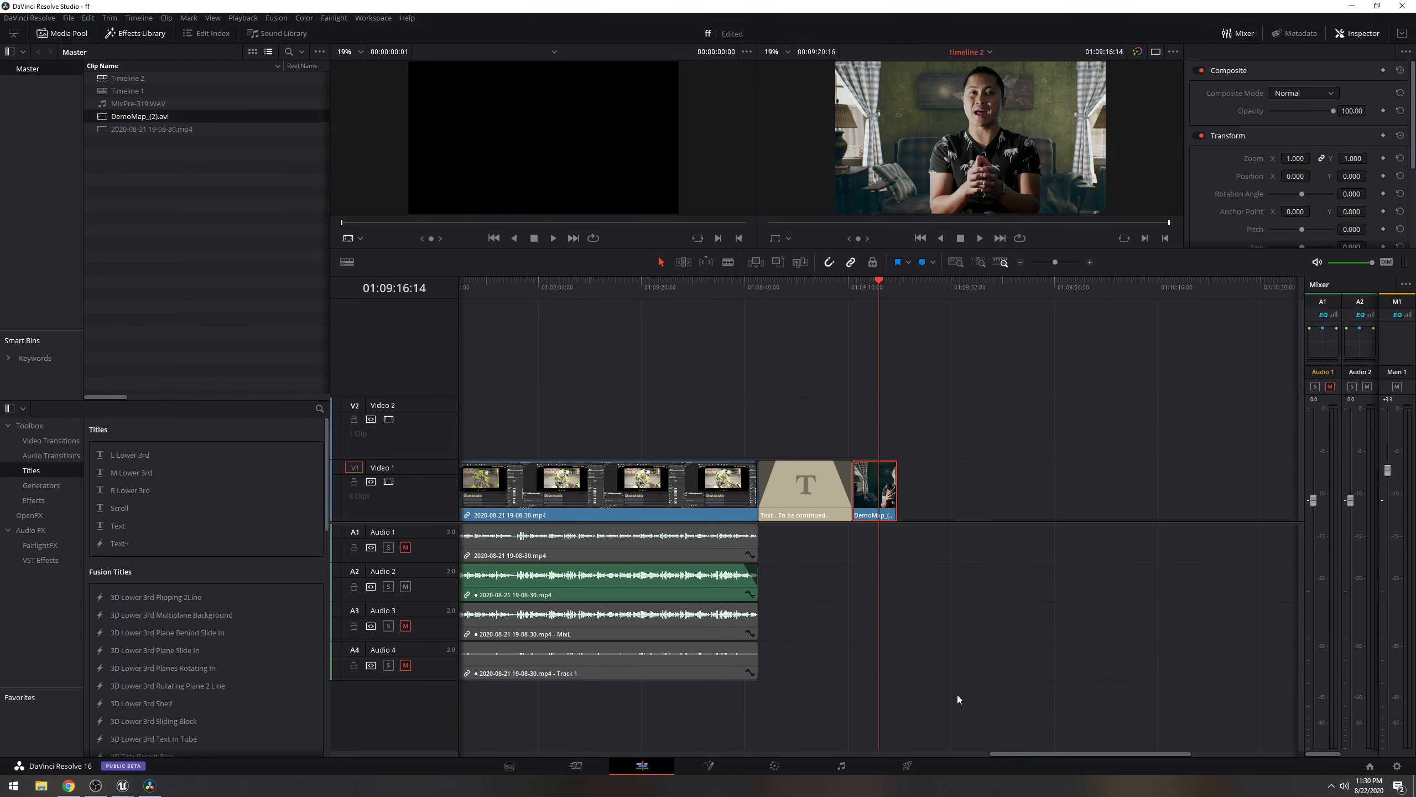